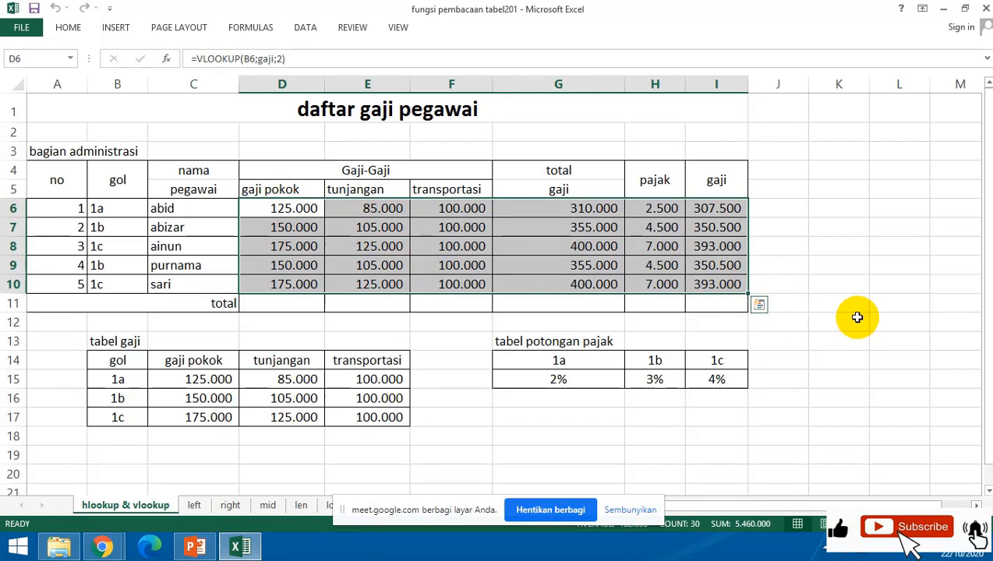
Clear the salary, total, tax and net pay values in D6:I10 of the payroll table.
{"action": "key", "text": "Delete"}
{"action": "left_click", "coordinate": [858, 318]}
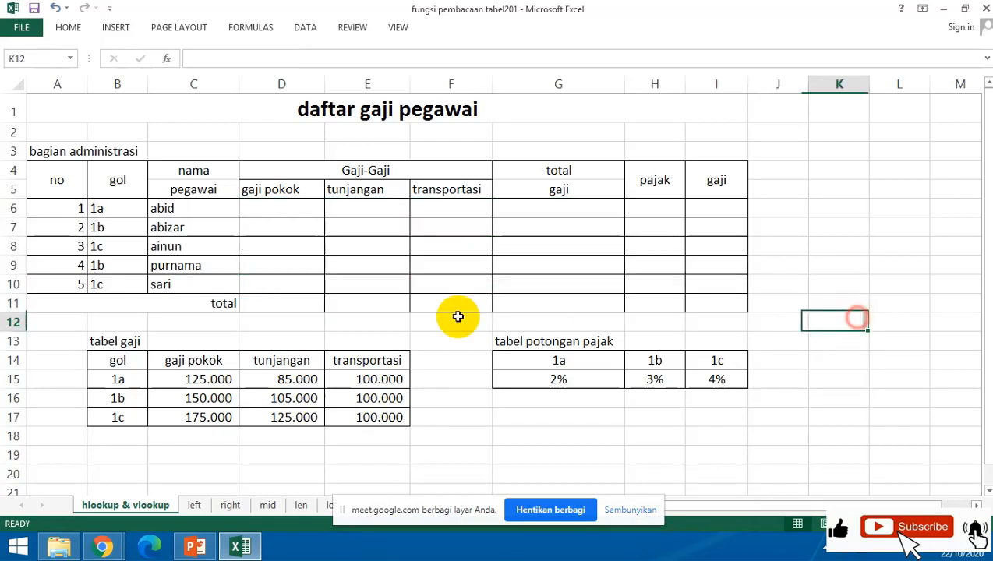
{"action": "left_click", "coordinate": [517, 261]}
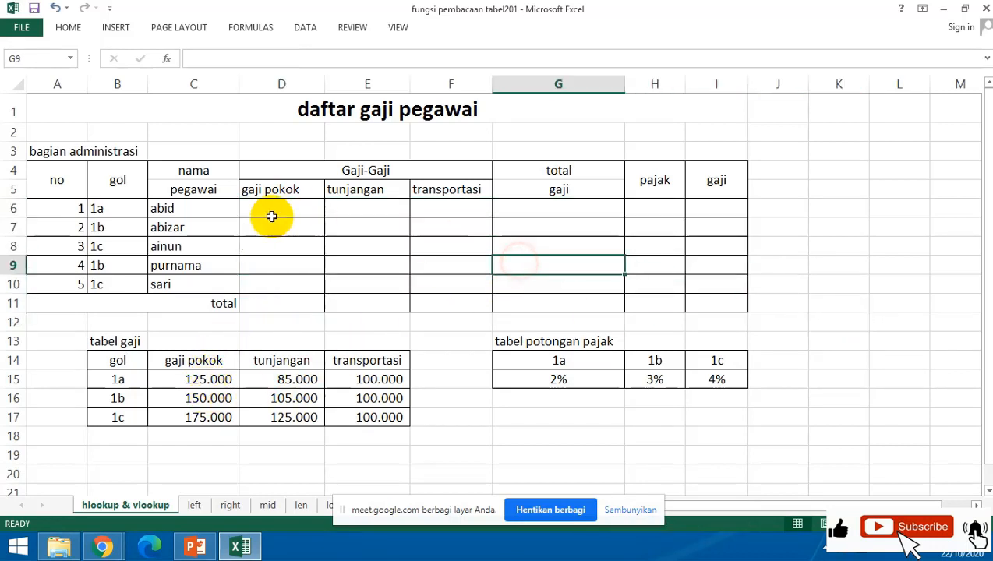
Examine the payroll table's column headers, the employees' grade and name entries, and the tabel gaji reference data.
{"action": "left_click", "coordinate": [135, 192]}
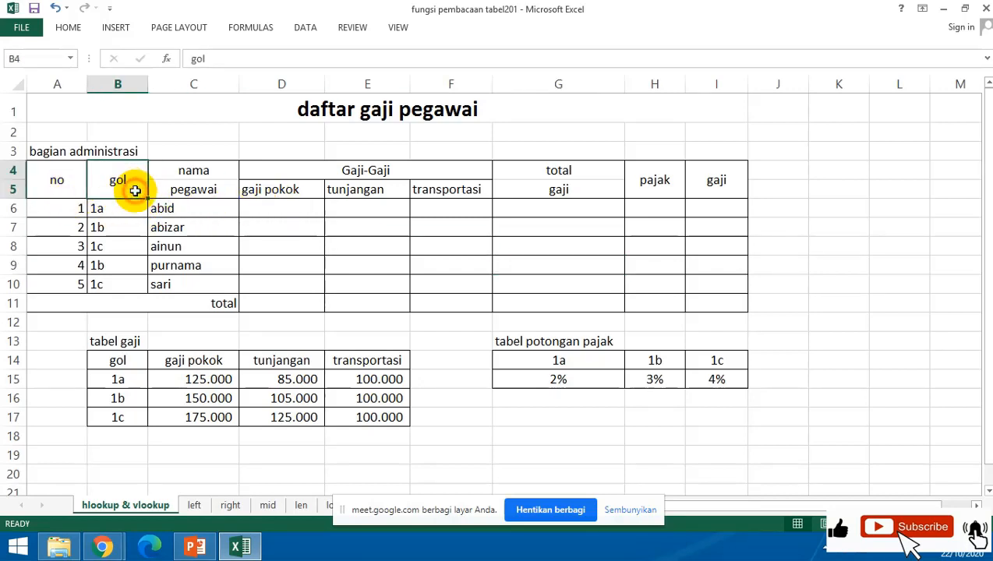
{"action": "left_click_drag", "start_coordinate": [206, 171], "coordinate": [284, 191]}
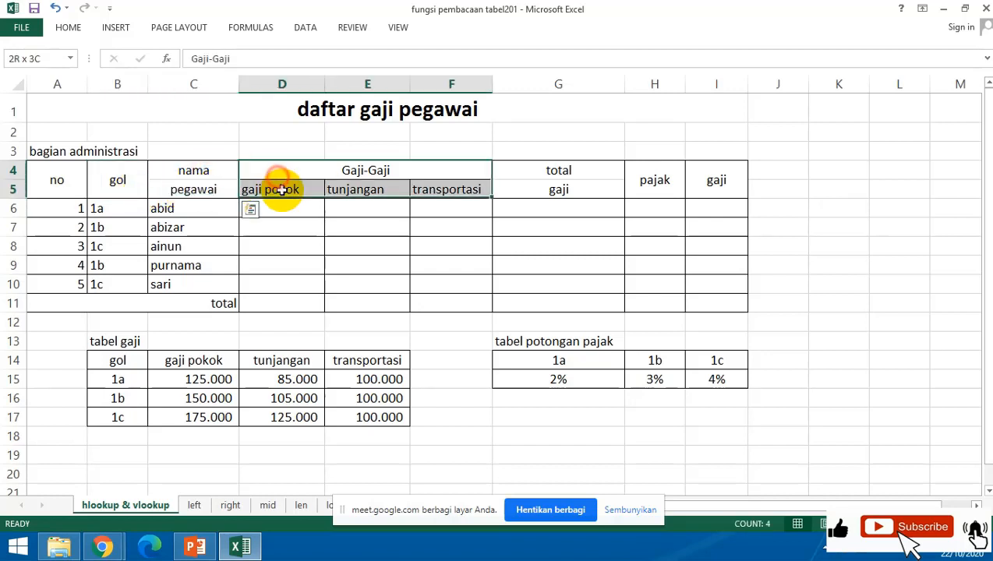
{"action": "left_click", "coordinate": [353, 198]}
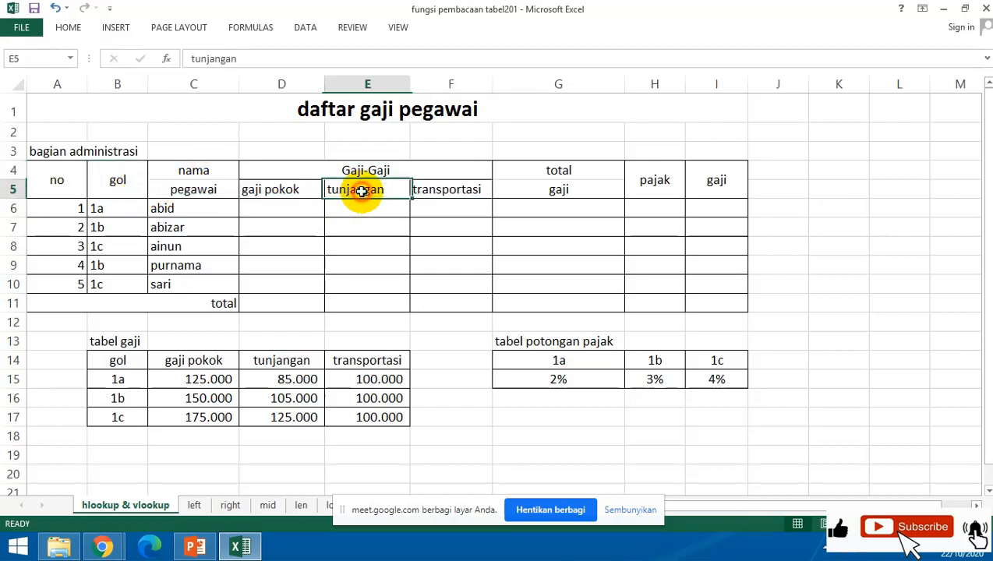
{"action": "left_click", "coordinate": [465, 192]}
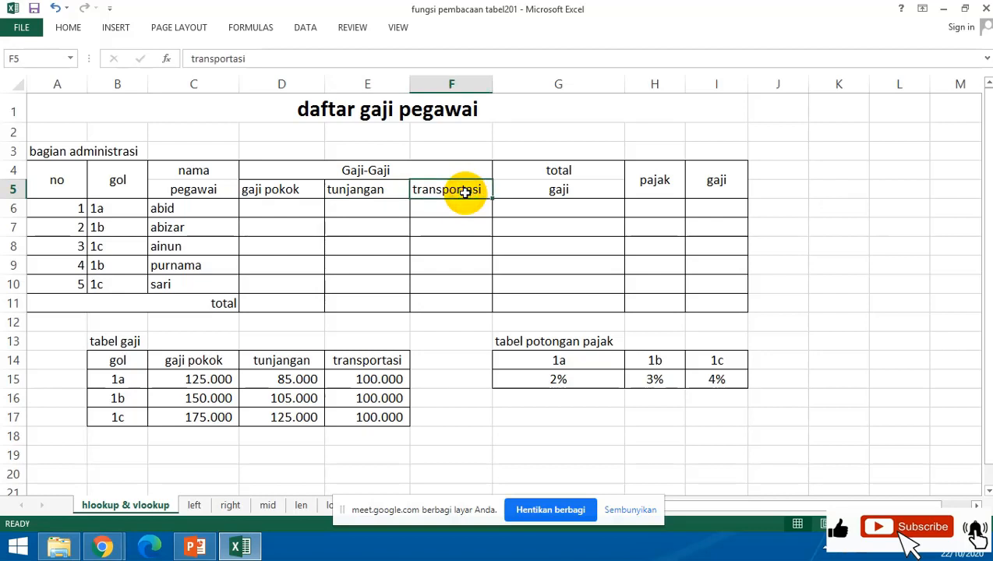
{"action": "left_click_drag", "start_coordinate": [562, 178], "coordinate": [563, 194]}
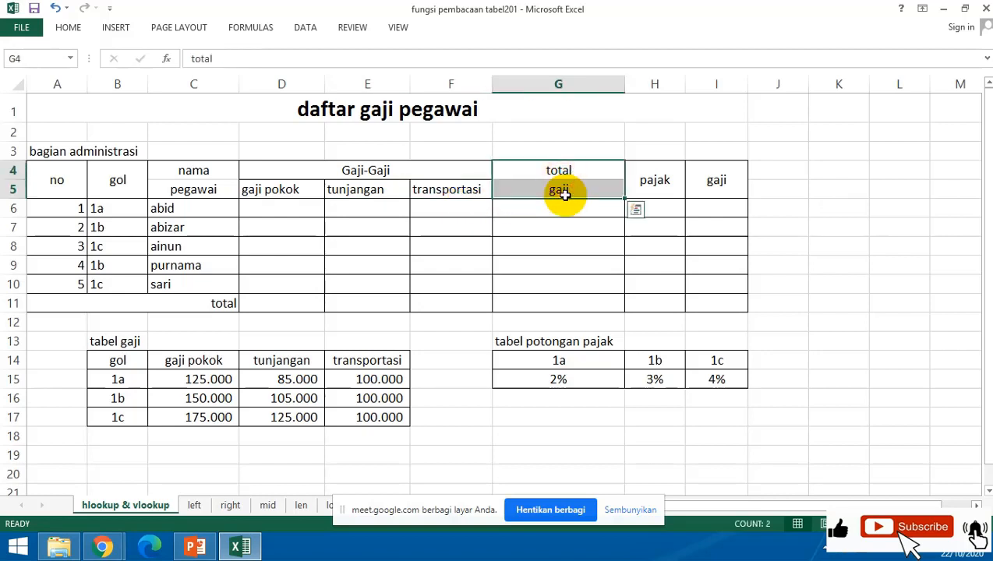
{"action": "left_click", "coordinate": [680, 180]}
{"action": "left_click", "coordinate": [713, 180]}
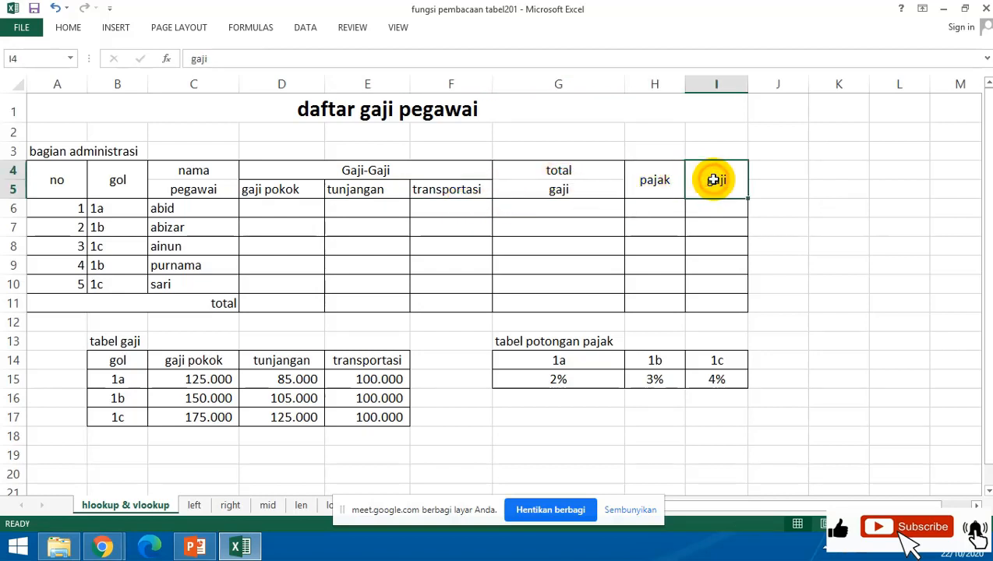
{"action": "left_click", "coordinate": [127, 211]}
{"action": "left_click", "coordinate": [117, 227]}
{"action": "left_click", "coordinate": [116, 247]}
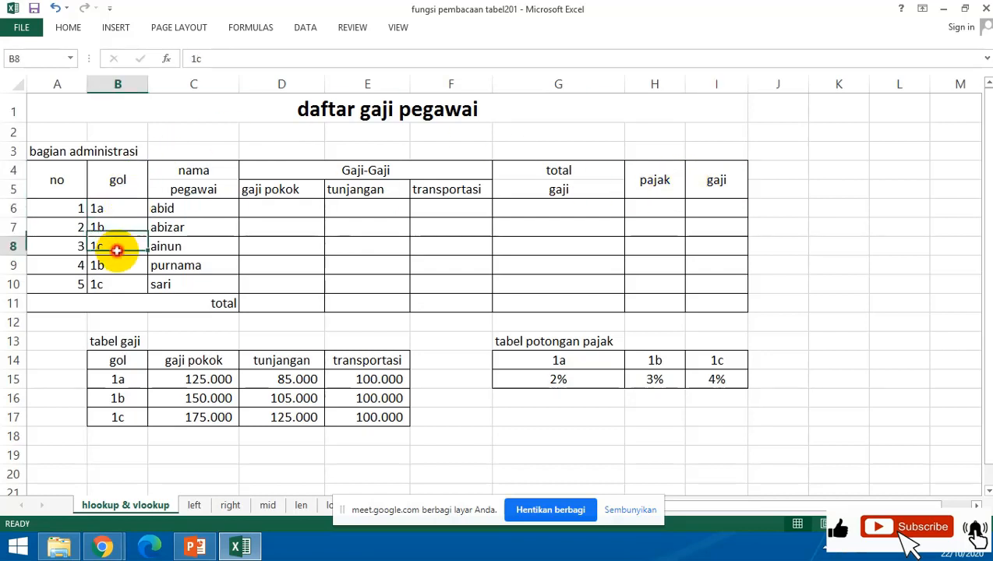
{"action": "left_click_drag", "start_coordinate": [197, 209], "coordinate": [204, 284]}
{"action": "left_click", "coordinate": [345, 268]}
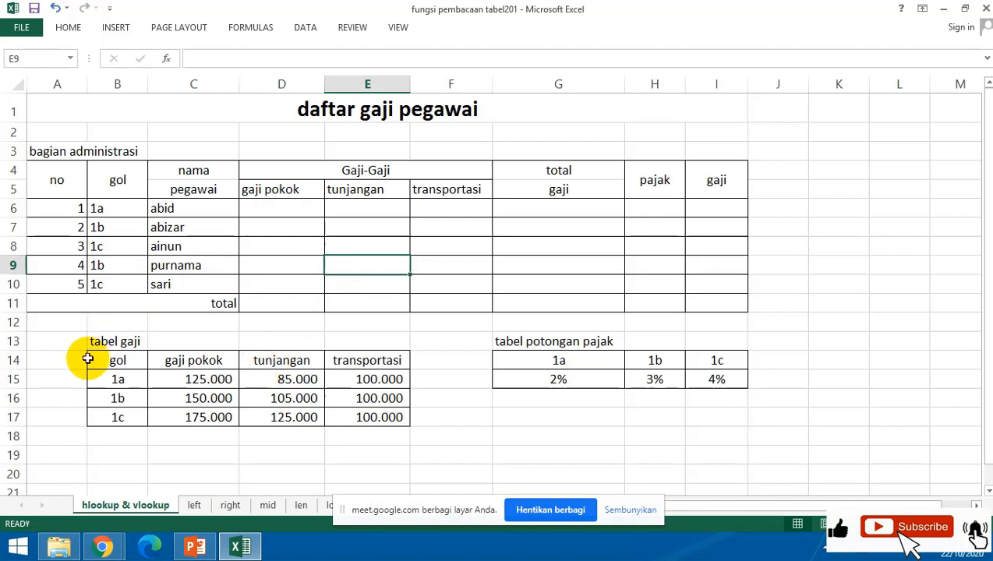
{"action": "left_click_drag", "start_coordinate": [109, 379], "coordinate": [386, 418]}
{"action": "left_click", "coordinate": [450, 419]}
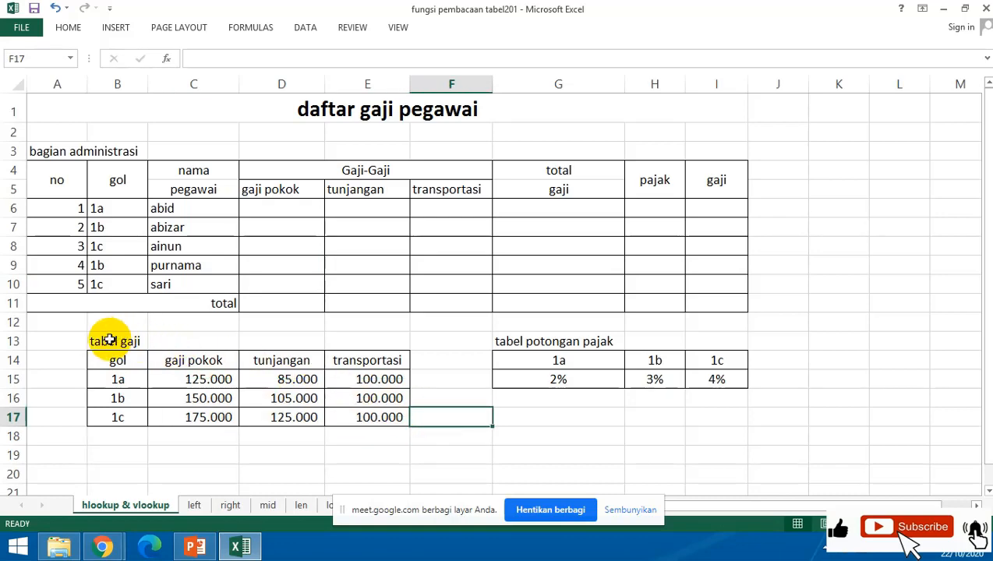
Highlight the "tabel gaji" and "tabel potongan pajak" labels in B13 and G13 with a yellow fill.
{"action": "left_click", "coordinate": [101, 340]}
{"action": "left_click", "coordinate": [68, 28]}
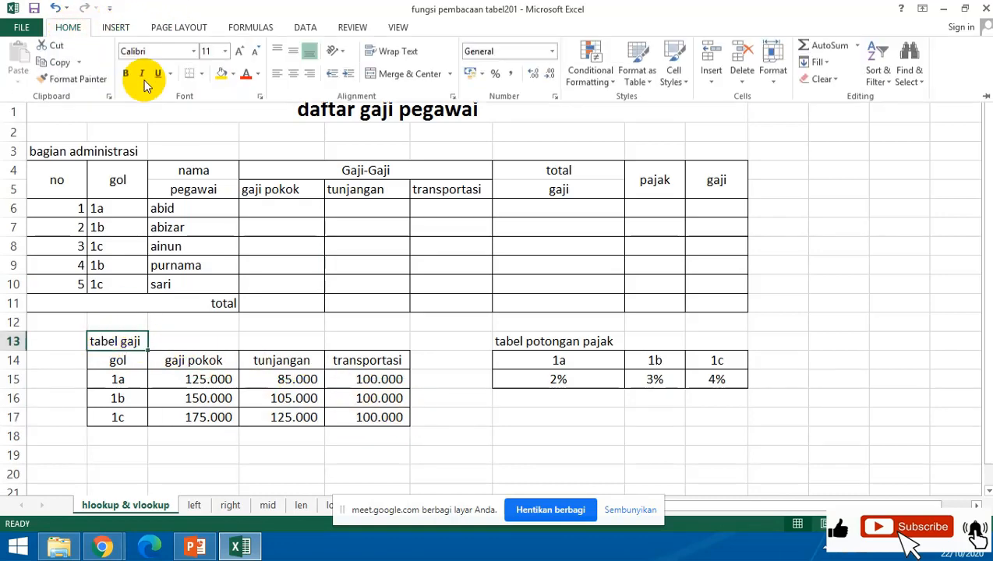
{"action": "left_click", "coordinate": [221, 76]}
{"action": "left_click", "coordinate": [508, 346]}
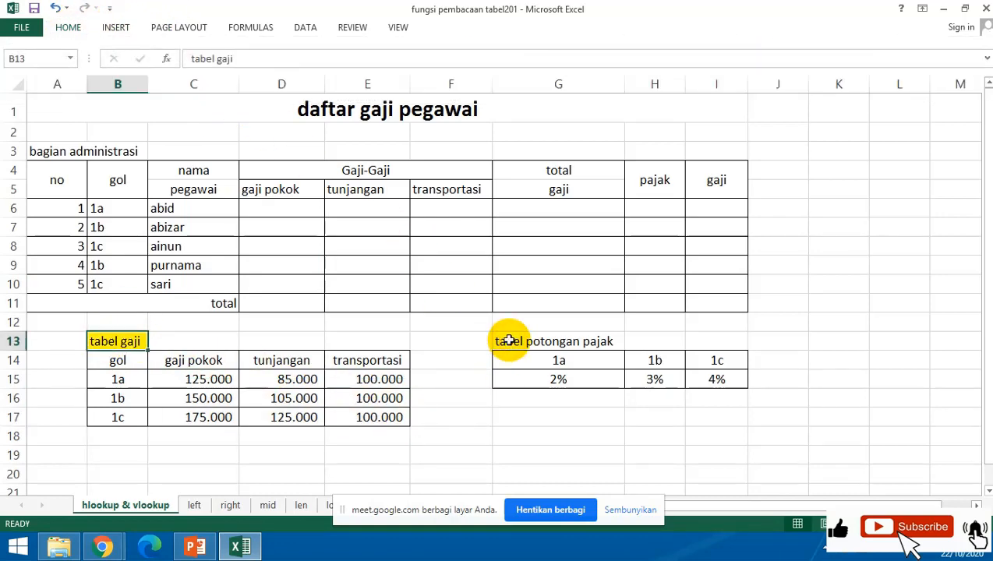
{"action": "left_click", "coordinate": [509, 345]}
{"action": "left_click", "coordinate": [68, 29]}
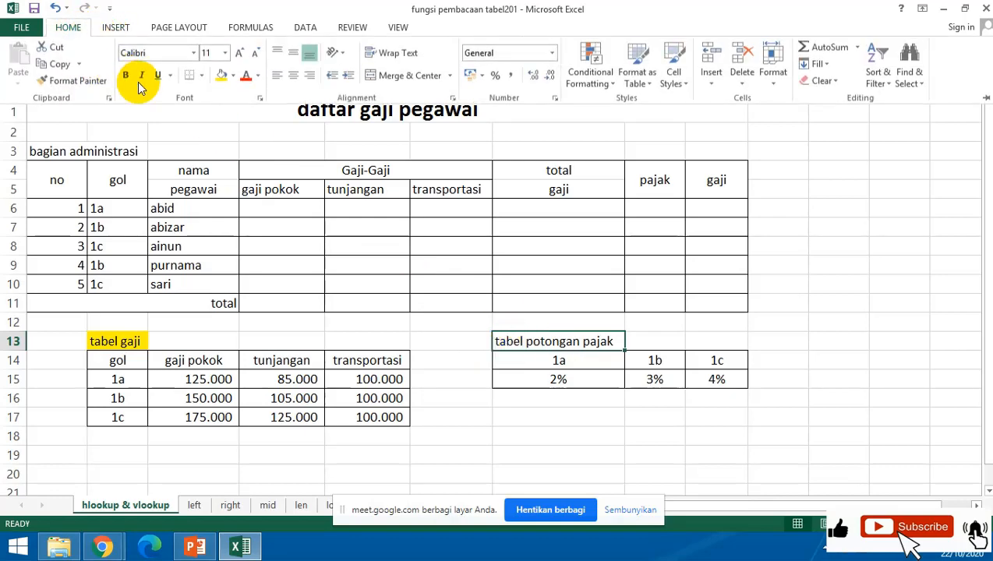
{"action": "left_click", "coordinate": [221, 74]}
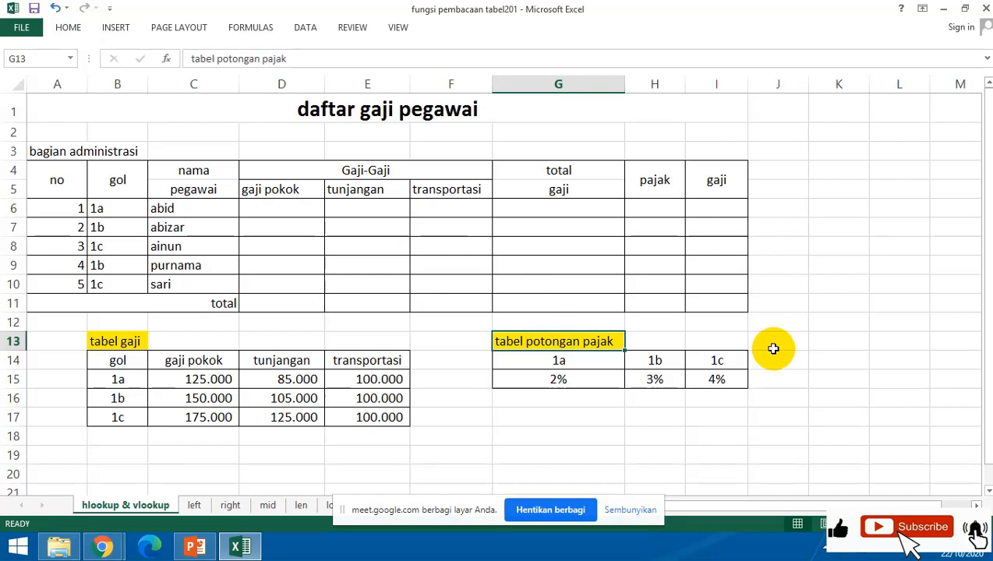
Examine the vertical salary table in B14:E17, the horizontal tax table in G14:I15, and the empty payroll cells.
{"action": "left_click", "coordinate": [425, 417]}
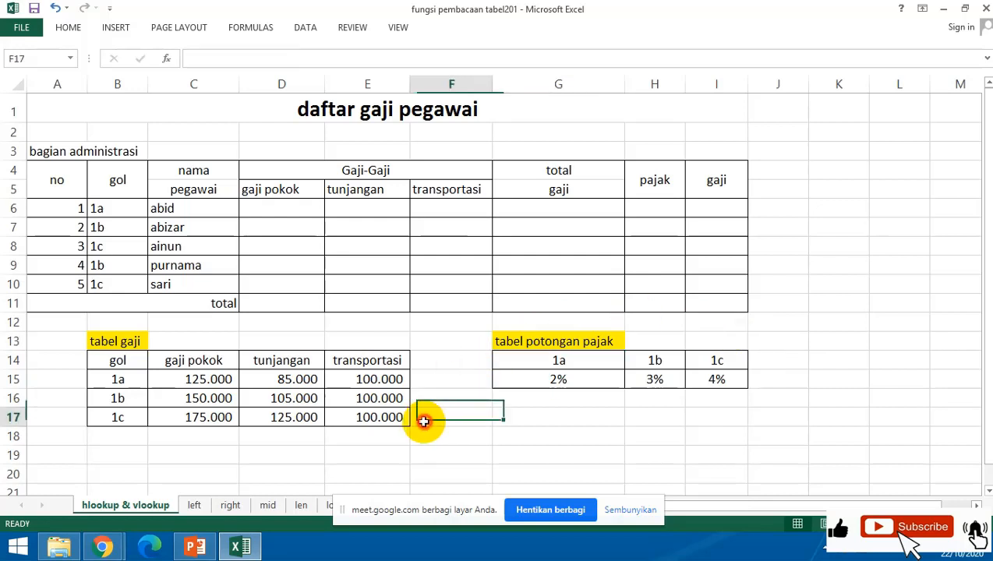
{"action": "left_click", "coordinate": [129, 342]}
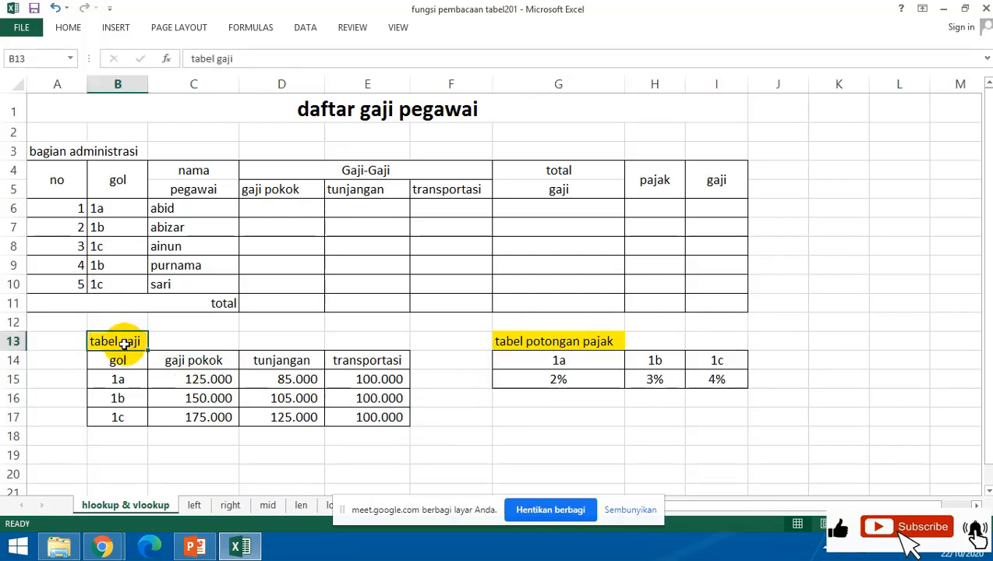
{"action": "left_click", "coordinate": [172, 380]}
{"action": "left_click_drag", "start_coordinate": [128, 362], "coordinate": [366, 418]}
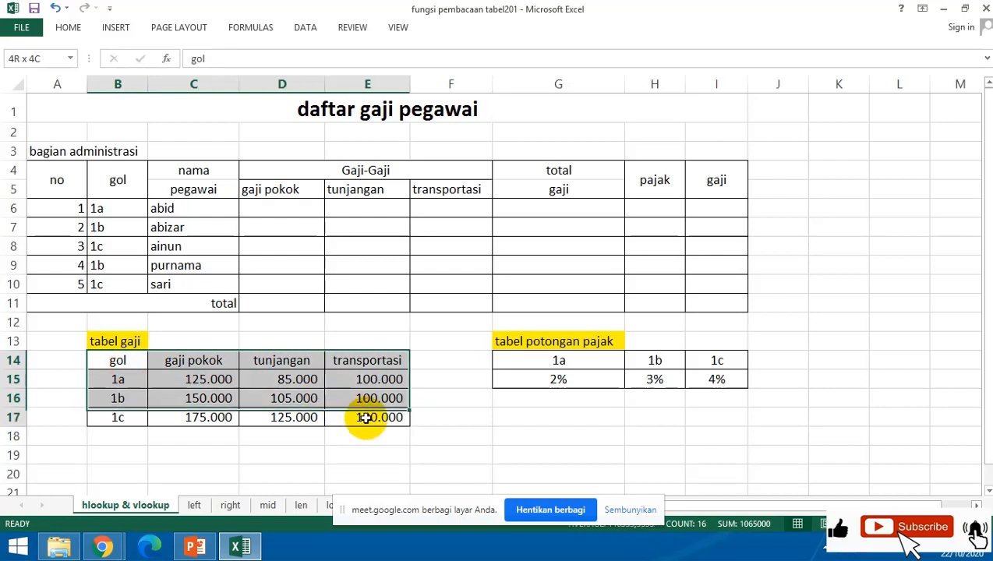
{"action": "left_click", "coordinate": [258, 435]}
{"action": "left_click_drag", "start_coordinate": [126, 361], "coordinate": [368, 413]}
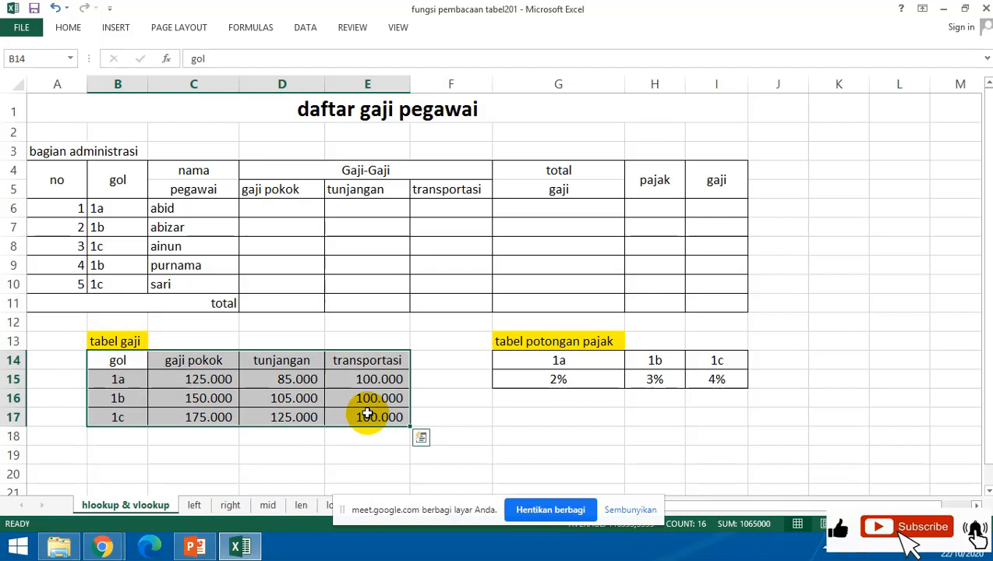
{"action": "left_click", "coordinate": [521, 341]}
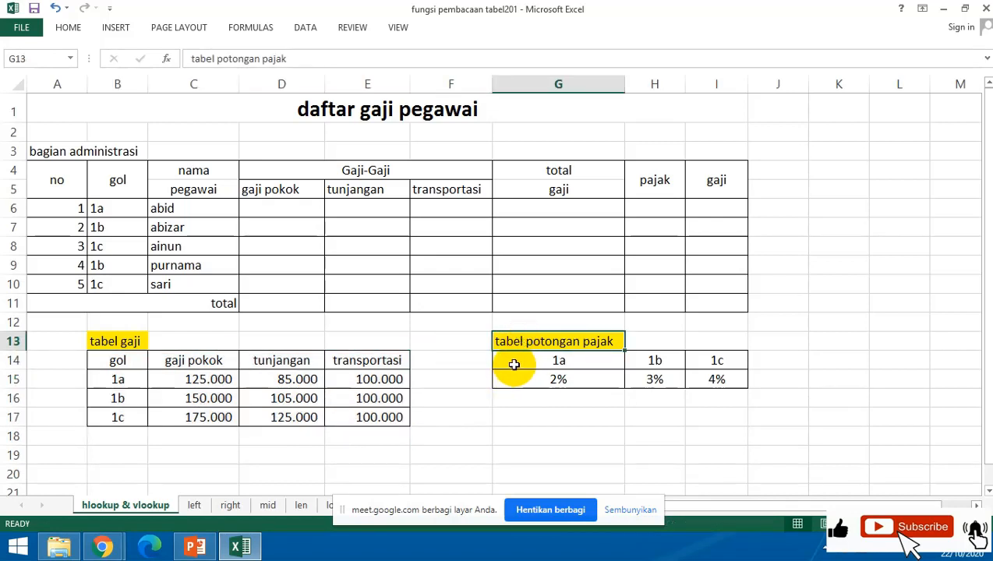
{"action": "left_click_drag", "start_coordinate": [521, 358], "coordinate": [721, 386]}
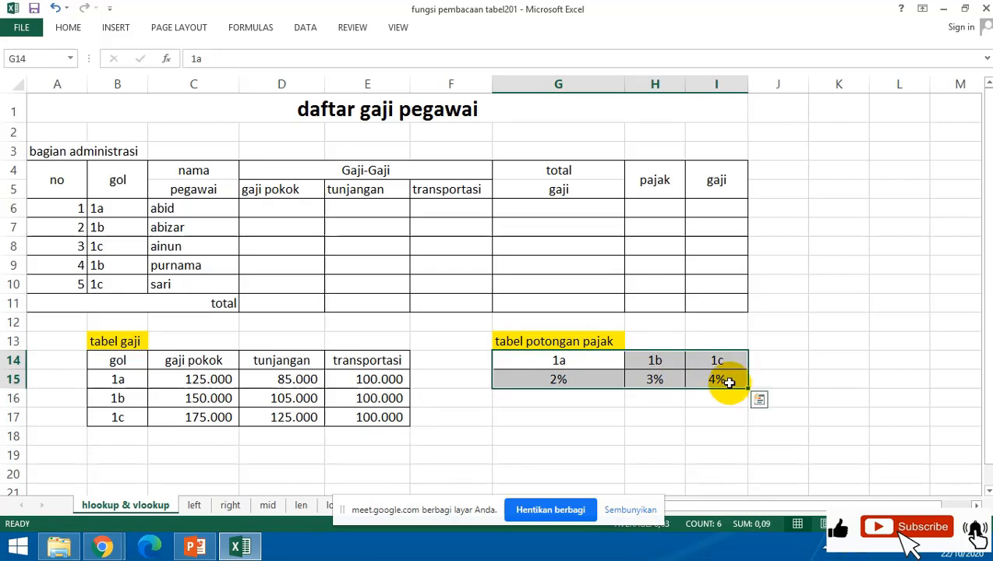
{"action": "left_click", "coordinate": [421, 259]}
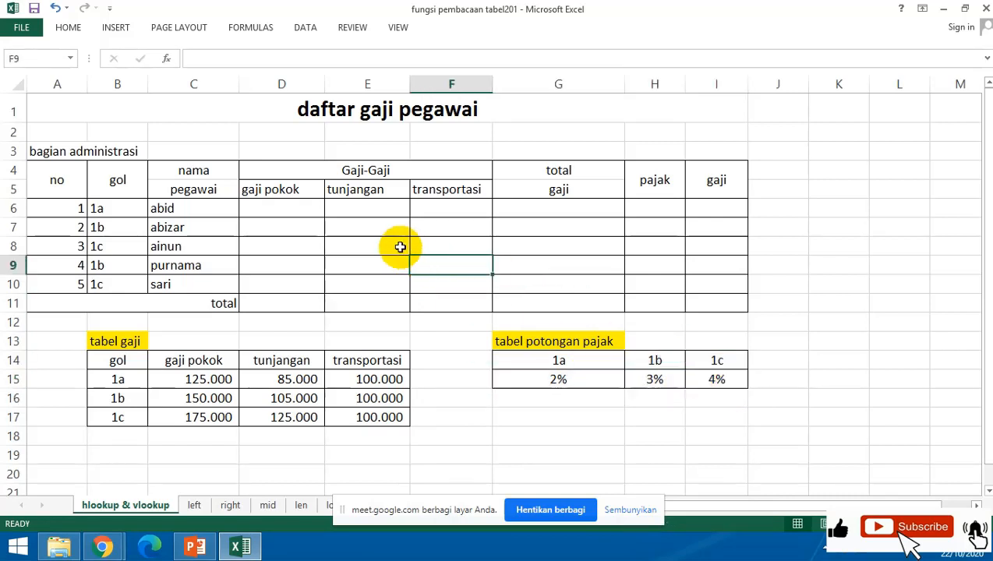
{"action": "left_click", "coordinate": [291, 207]}
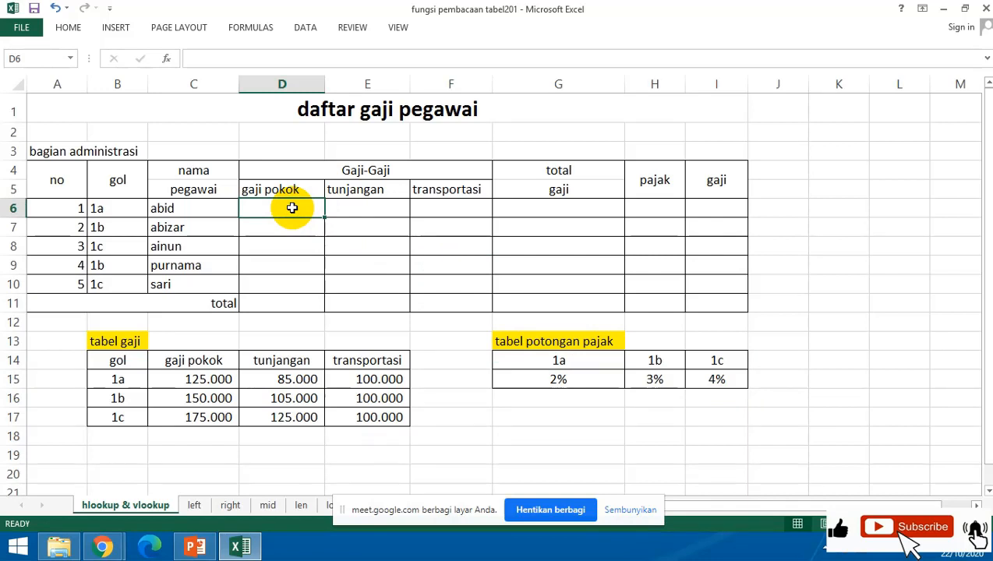
{"action": "left_click", "coordinate": [365, 245]}
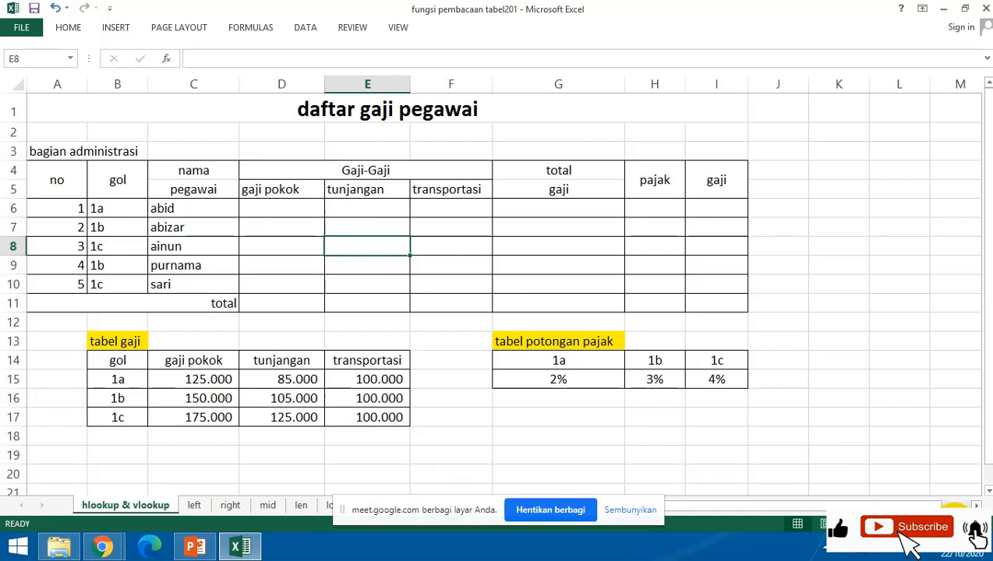
{"action": "left_click", "coordinate": [308, 260]}
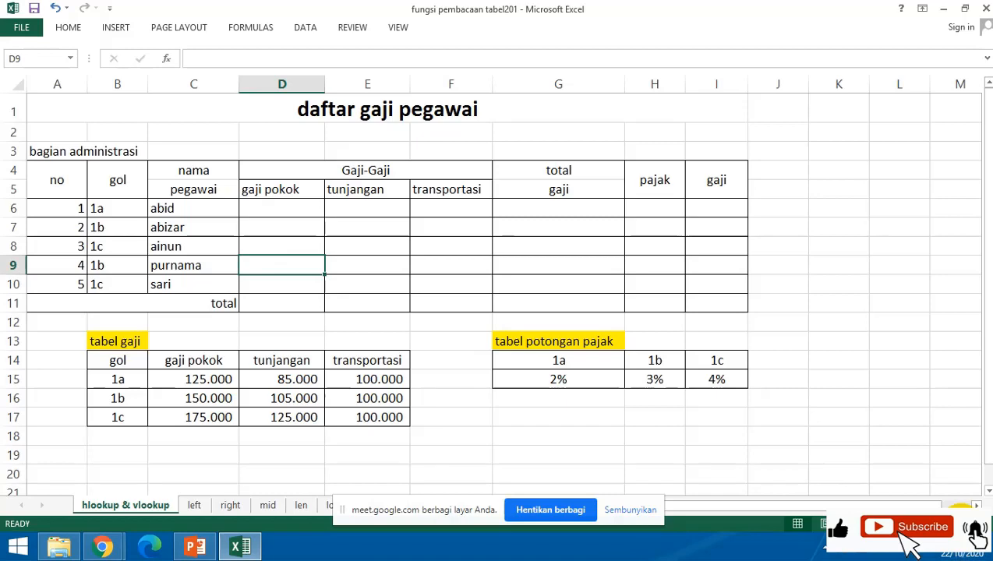
Capitalize each word of the sheet title in A1 so it reads "Daftar Gaji Pegawai".
{"action": "left_click", "coordinate": [961, 524]}
{"action": "left_click", "coordinate": [347, 200]}
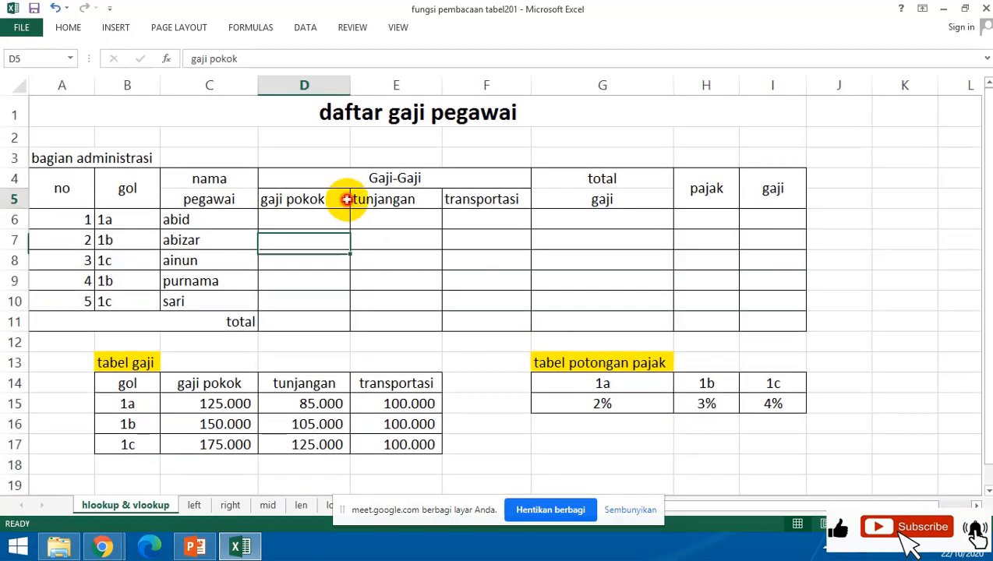
{"action": "left_click", "coordinate": [421, 113]}
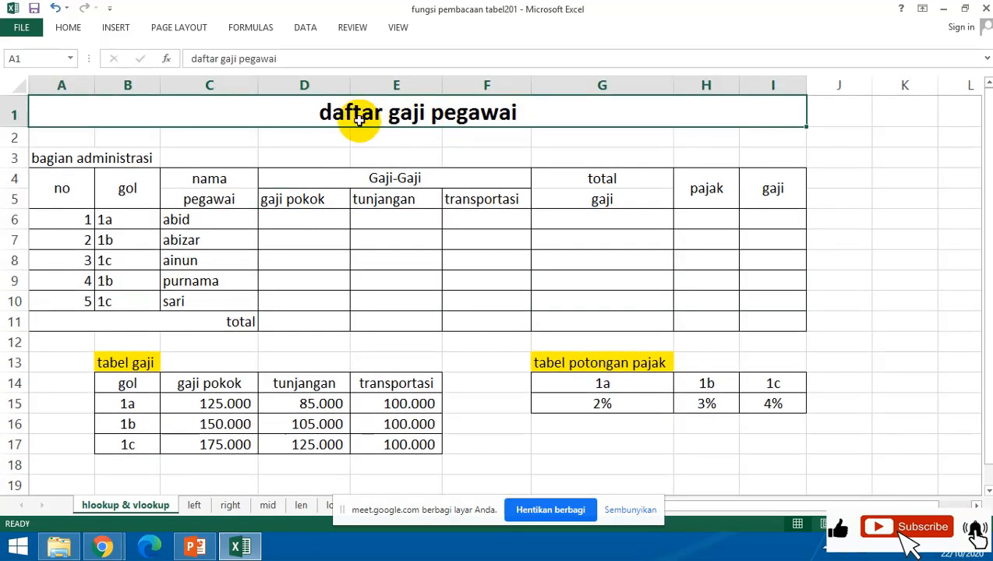
{"action": "double_click", "coordinate": [333, 113]}
{"action": "key", "text": "BackSpace"}
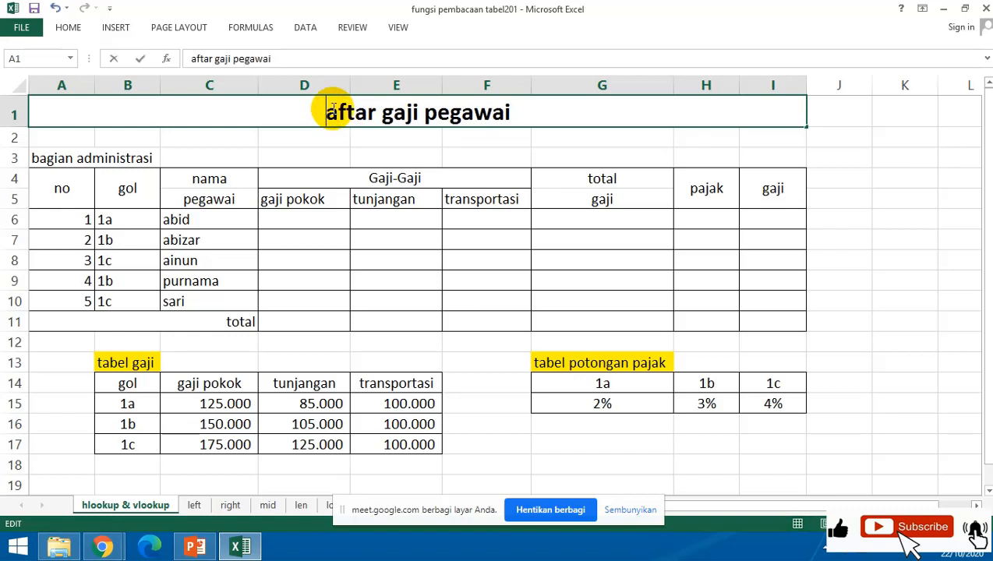
{"action": "type", "text": "D"}
{"action": "key", "text": "Return"}
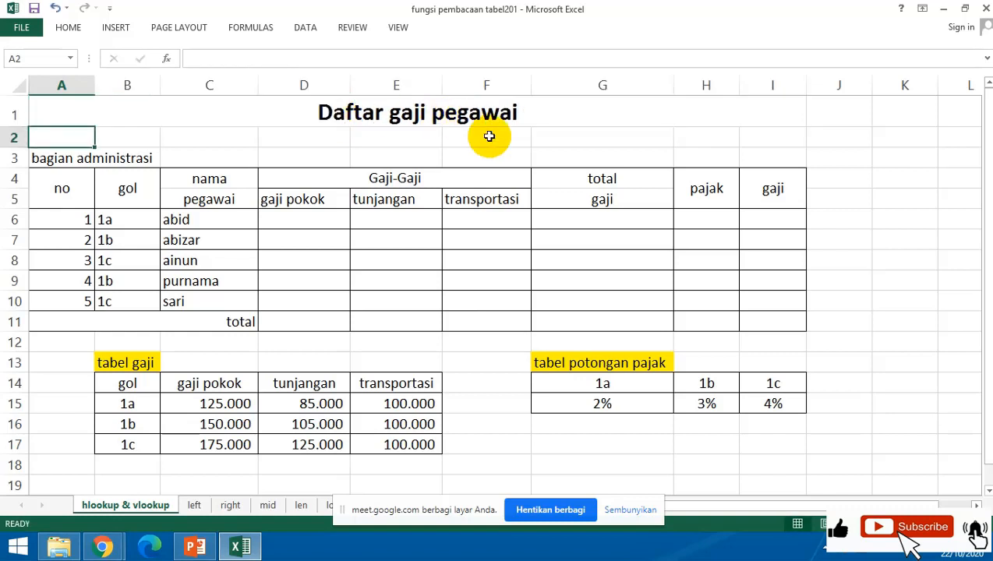
{"action": "left_click", "coordinate": [413, 111]}
{"action": "double_click", "coordinate": [419, 116]}
{"action": "key", "text": "BackSpace"}
{"action": "type", "text": "G"}
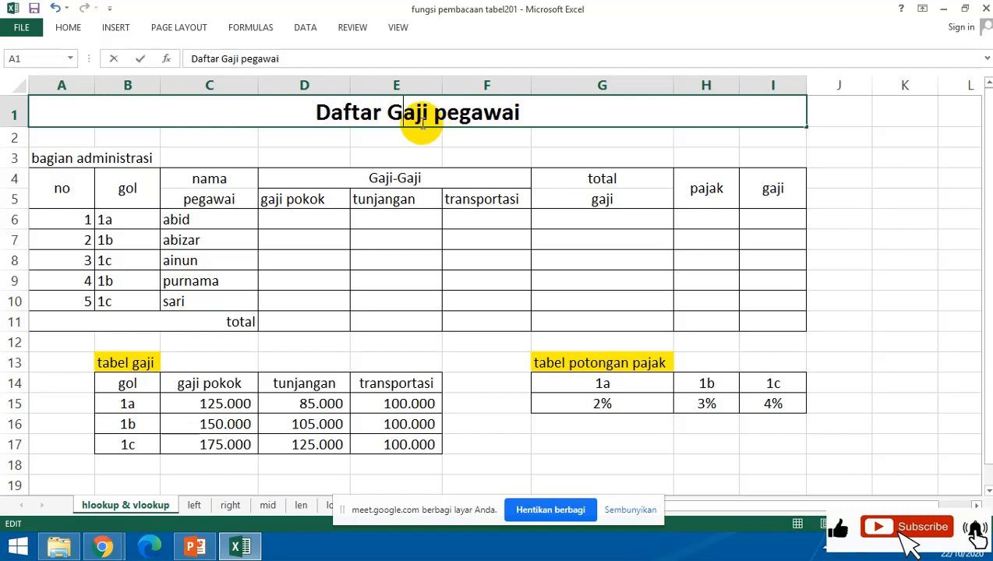
{"action": "key", "text": "Return"}
{"action": "left_click", "coordinate": [448, 118]}
{"action": "double_click", "coordinate": [445, 118]}
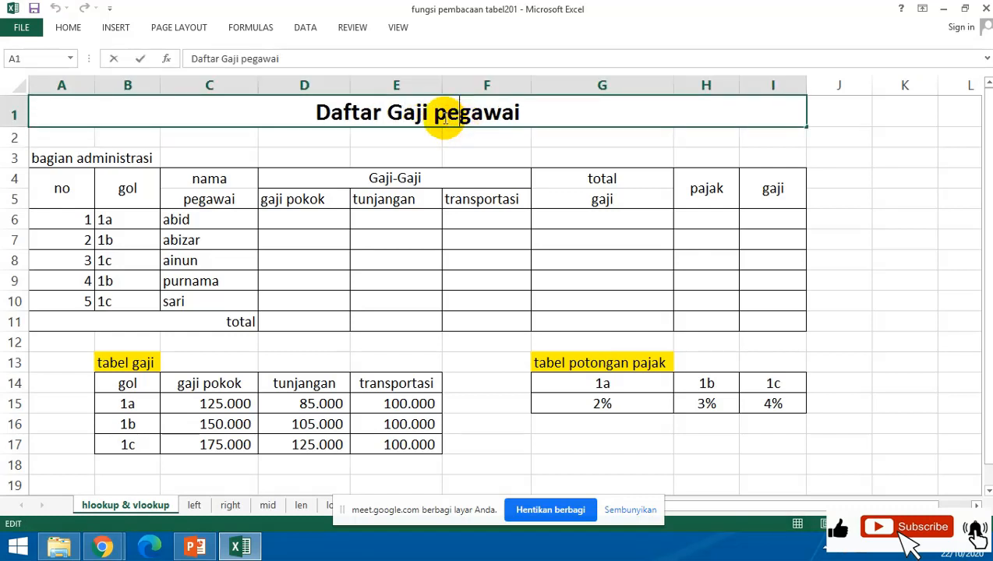
{"action": "key", "text": "BackSpace"}
{"action": "type", "text": "P"}
{"action": "key", "text": "Return"}
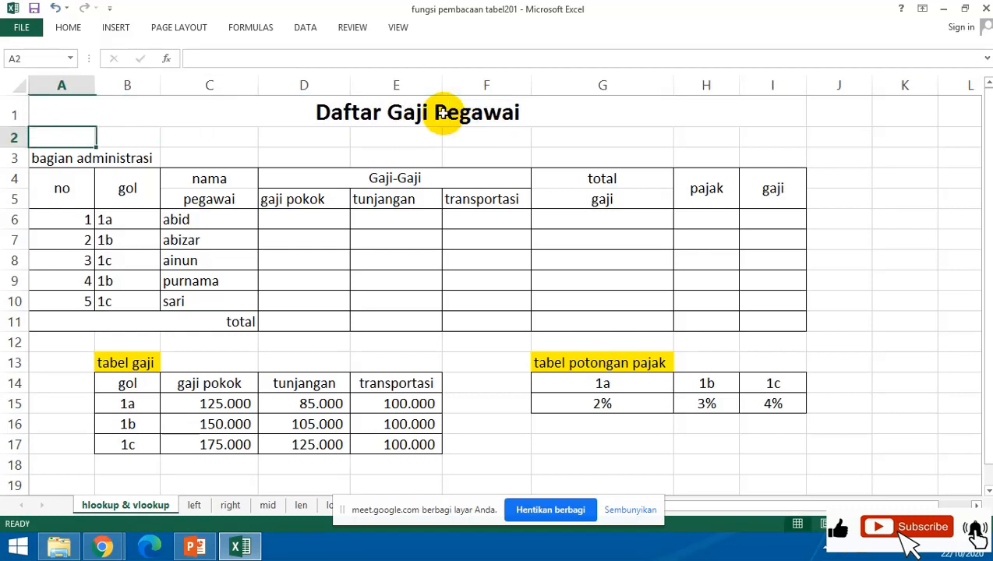
Center the number, grade and name entries of the employees in A6:C10.
{"action": "left_click", "coordinate": [52, 159]}
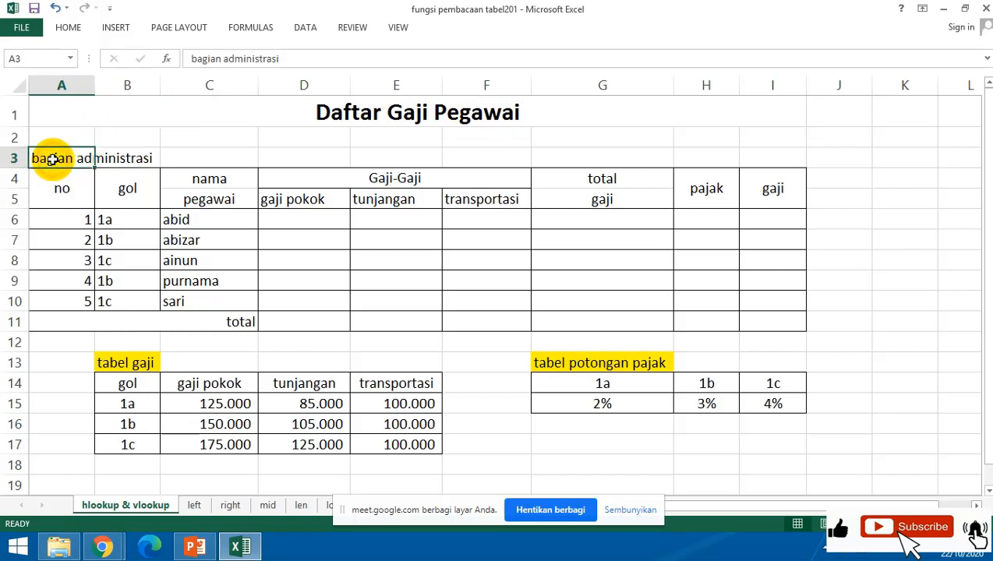
{"action": "left_click", "coordinate": [72, 188]}
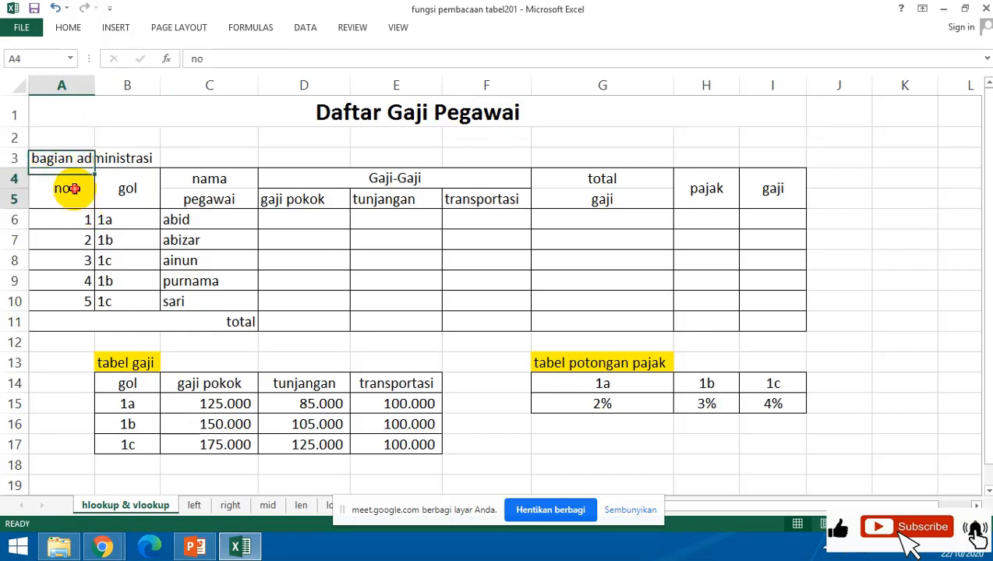
{"action": "left_click_drag", "start_coordinate": [73, 219], "coordinate": [195, 305]}
{"action": "left_click", "coordinate": [70, 25]}
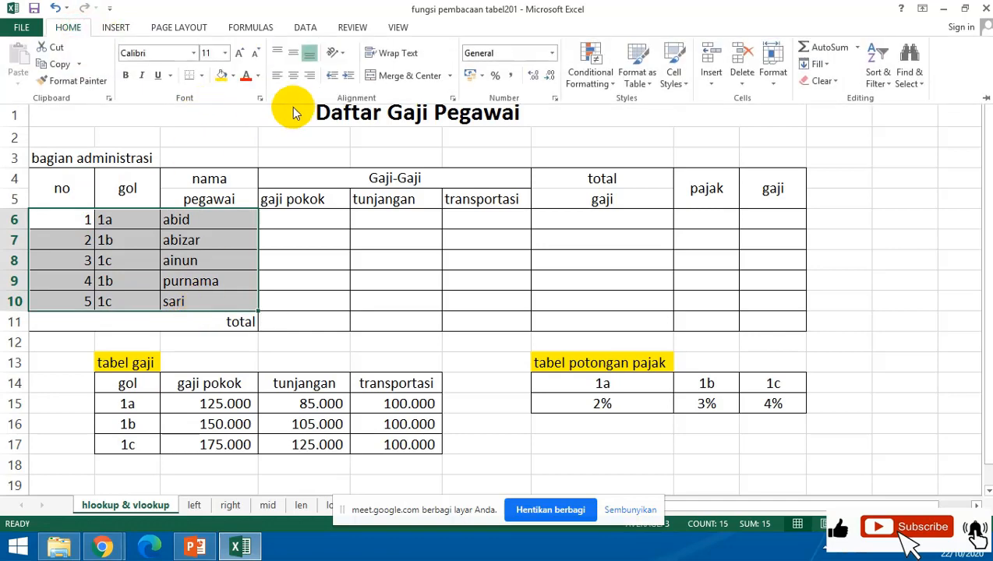
{"action": "left_click", "coordinate": [293, 75]}
{"action": "left_click", "coordinate": [370, 274]}
{"action": "left_click", "coordinate": [476, 278]}
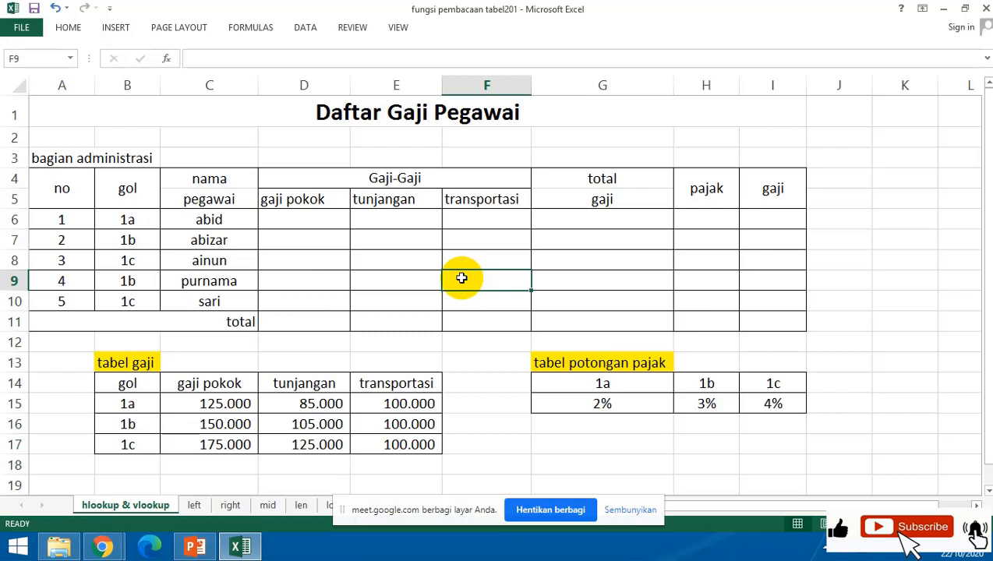
Compare the employees' grade codes in B6:B10 with the gol column of the tabel gaji in B15:B17.
{"action": "left_click", "coordinate": [156, 220]}
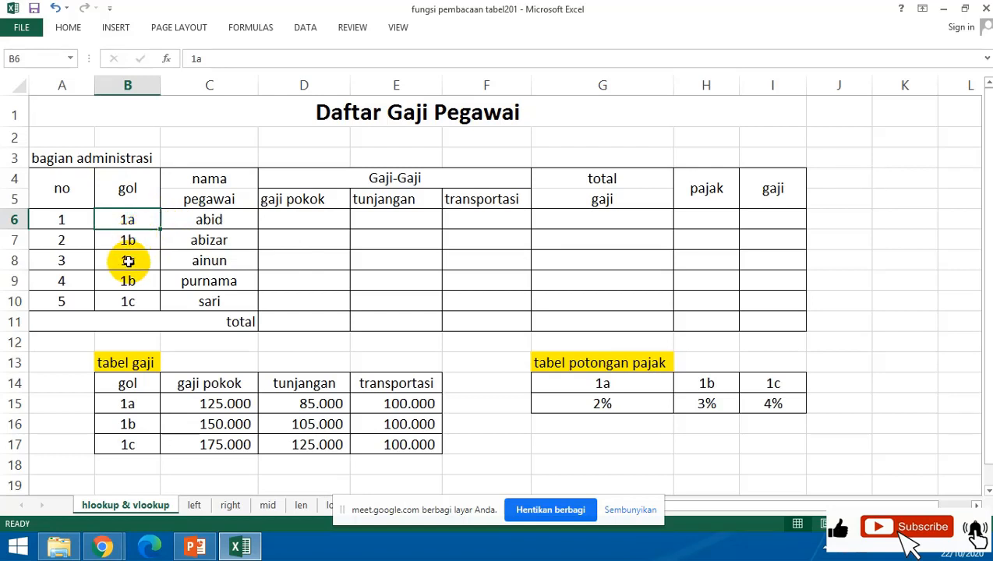
{"action": "left_click", "coordinate": [142, 404]}
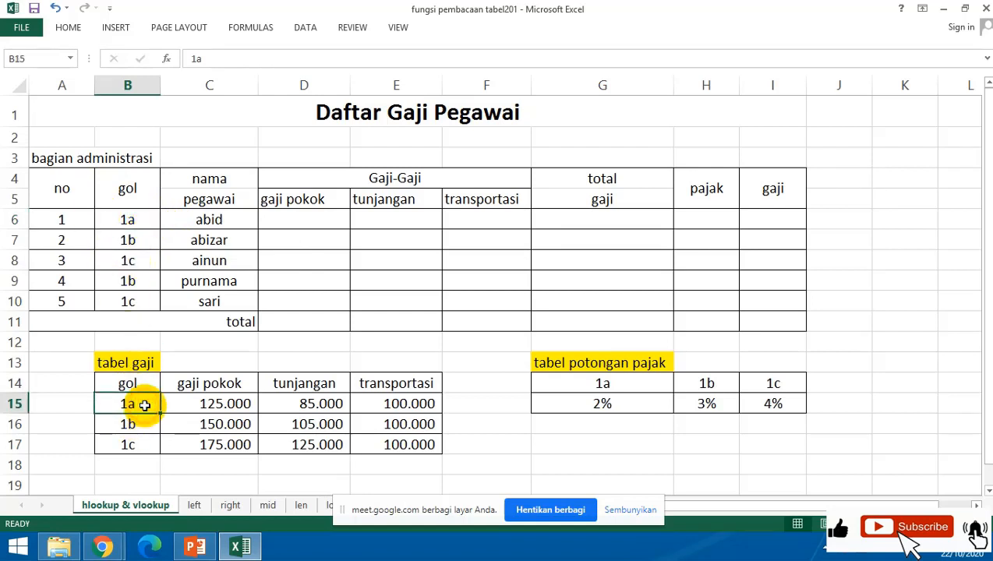
{"action": "left_click", "coordinate": [135, 223]}
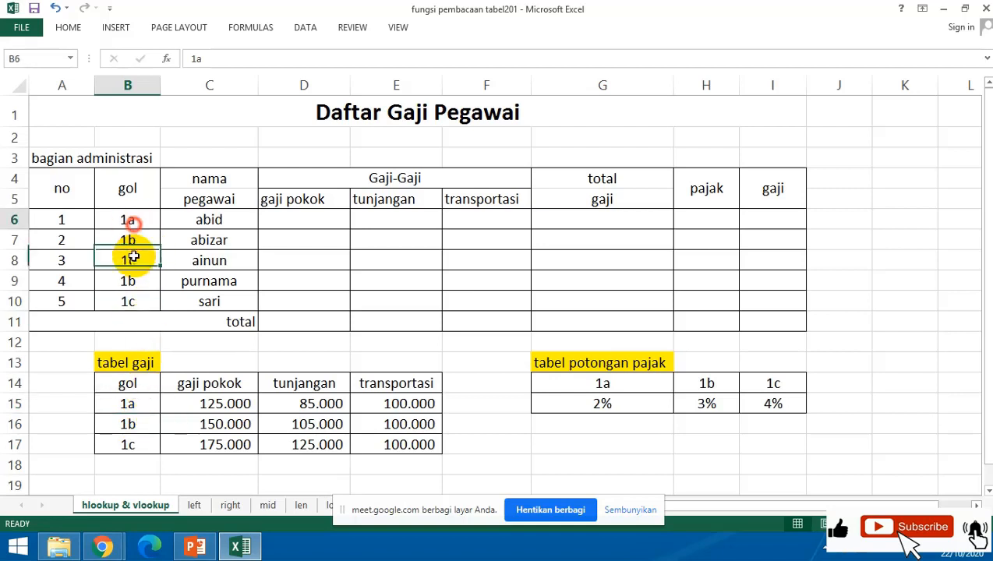
{"action": "left_click_drag", "start_coordinate": [134, 257], "coordinate": [131, 282]}
{"action": "left_click", "coordinate": [304, 323]}
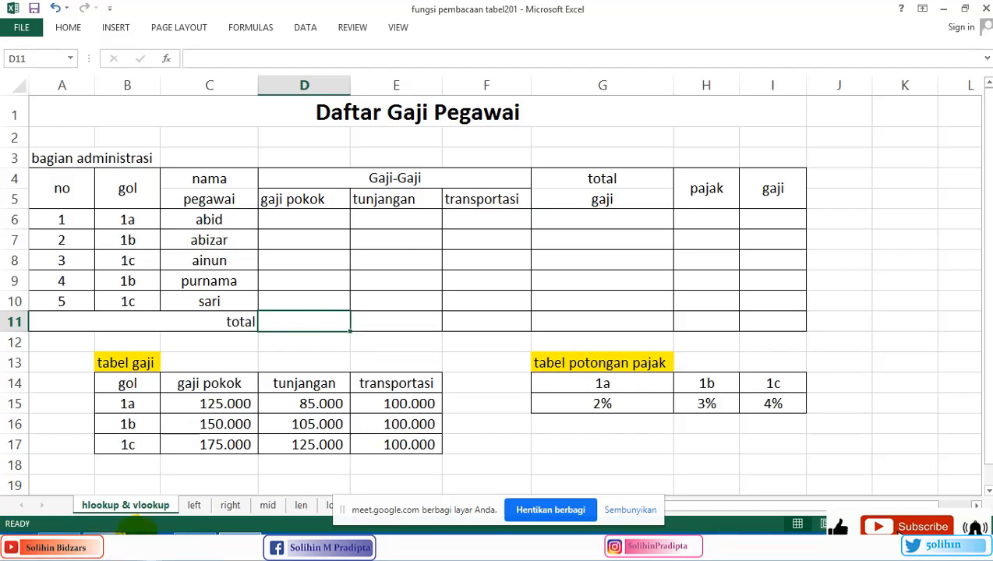
Switch to the Google Meet call in Chrome, hide the screen-sharing notice and unmute the microphone.
{"action": "left_click", "coordinate": [106, 538]}
{"action": "left_click", "coordinate": [227, 436]}
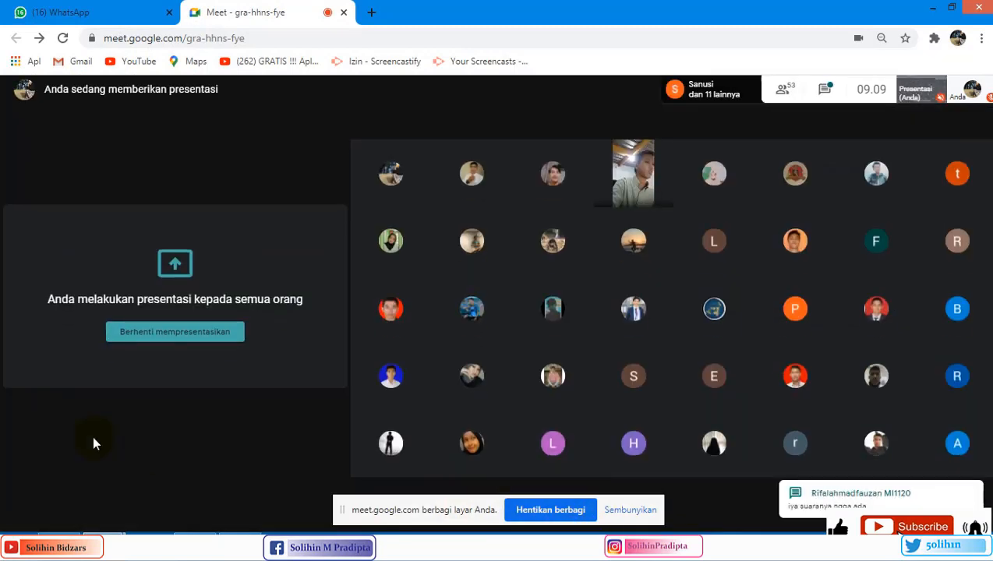
{"action": "left_click", "coordinate": [187, 417]}
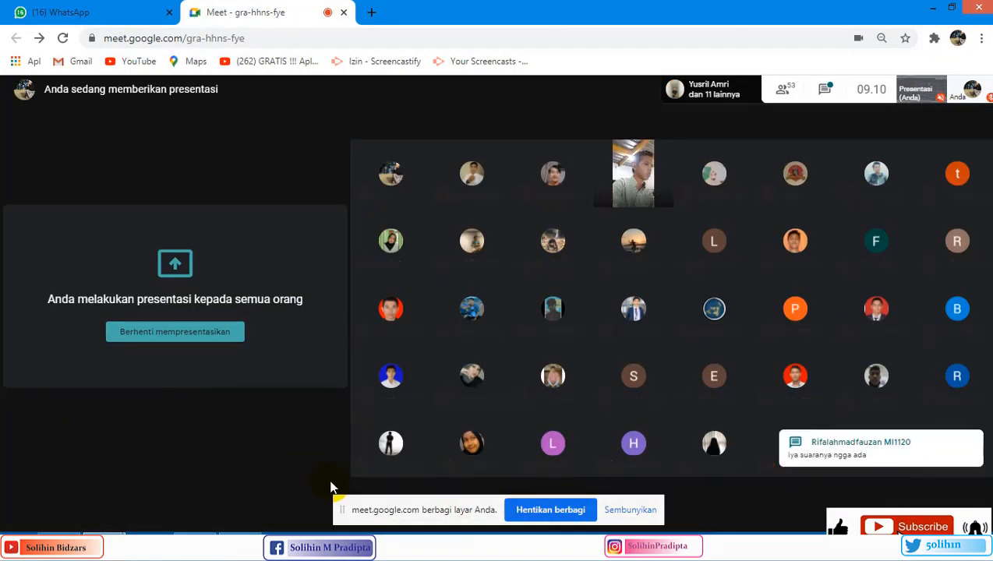
{"action": "left_click", "coordinate": [631, 510]}
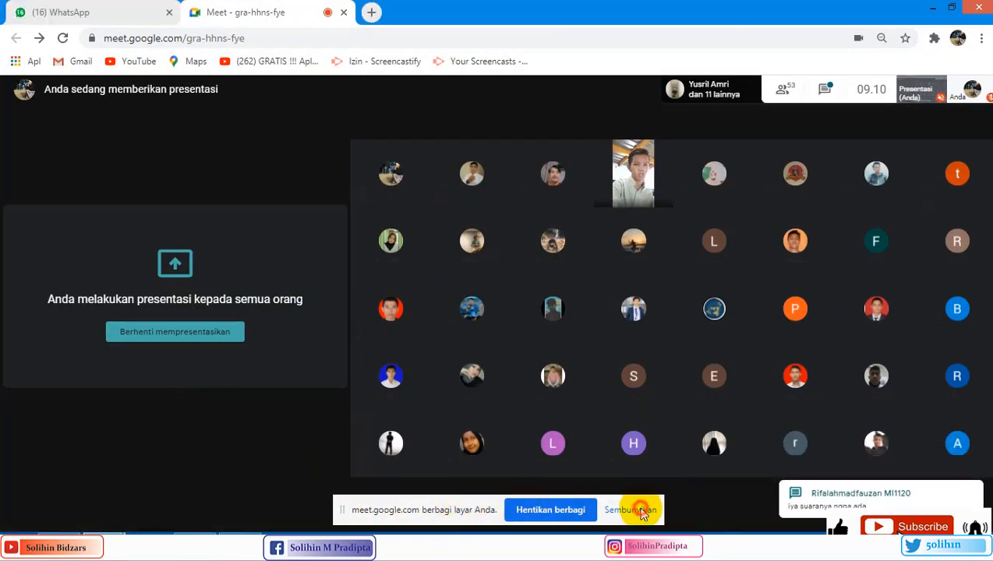
{"action": "left_click", "coordinate": [457, 518]}
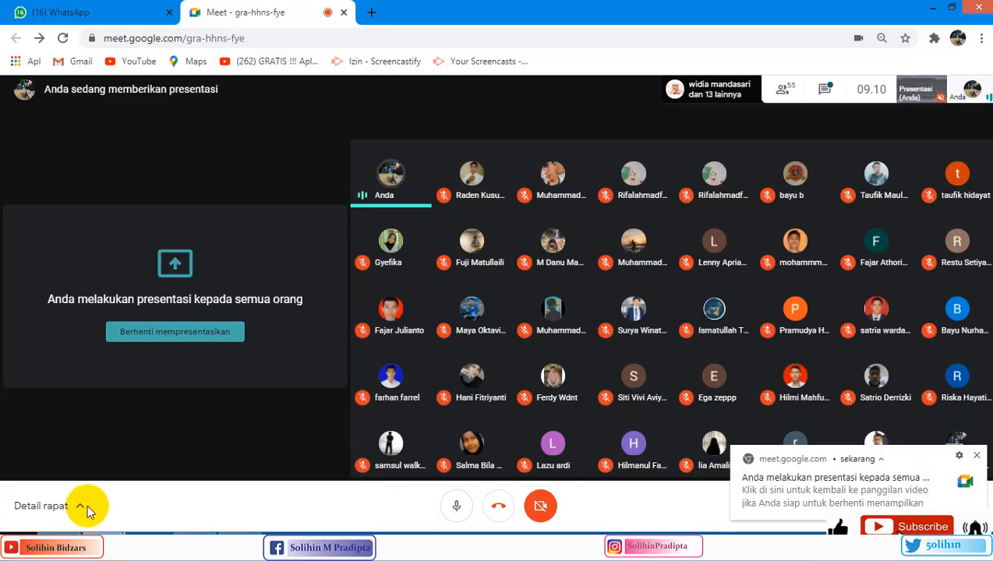
Return to the payroll workbook in Excel and raise the system speaker volume.
{"action": "left_click", "coordinate": [238, 543]}
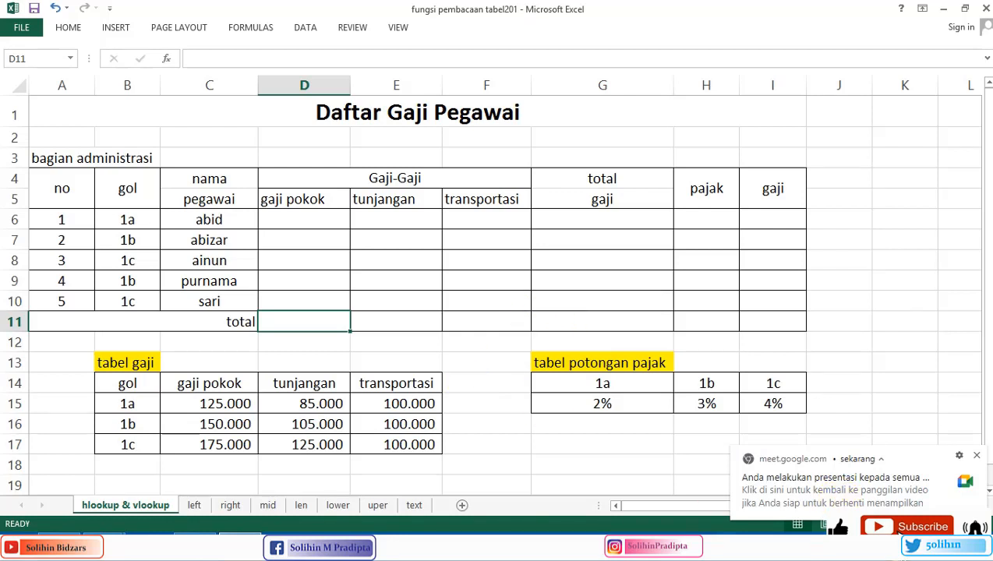
{"action": "left_click", "coordinate": [901, 547]}
{"action": "scroll", "coordinate": [867, 457], "scroll_direction": "up", "scroll_amount": 5}
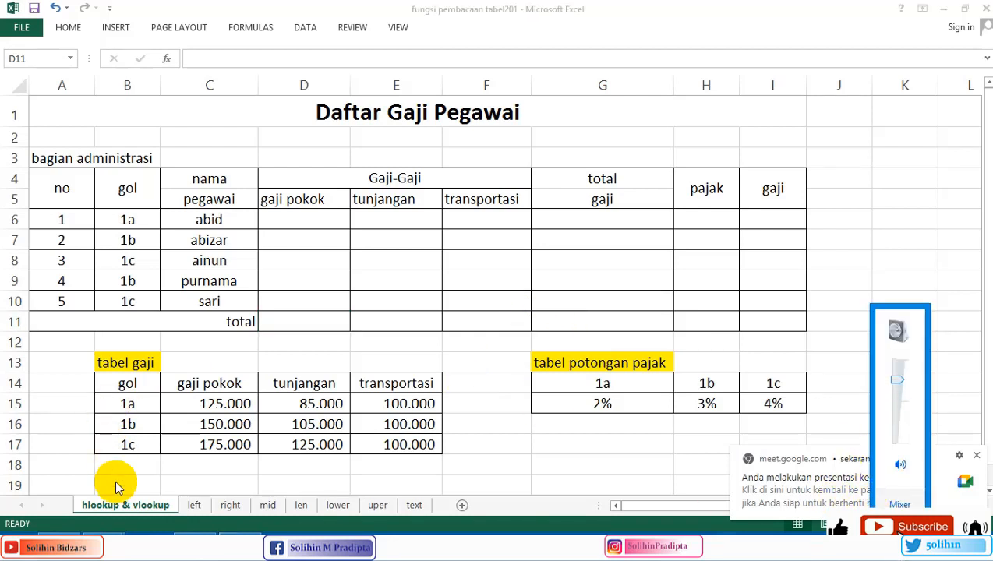
Switch to the Google Meet call, admit the waiting participant and bring up the system volume control.
{"action": "left_click", "coordinate": [114, 538]}
{"action": "left_click", "coordinate": [124, 479]}
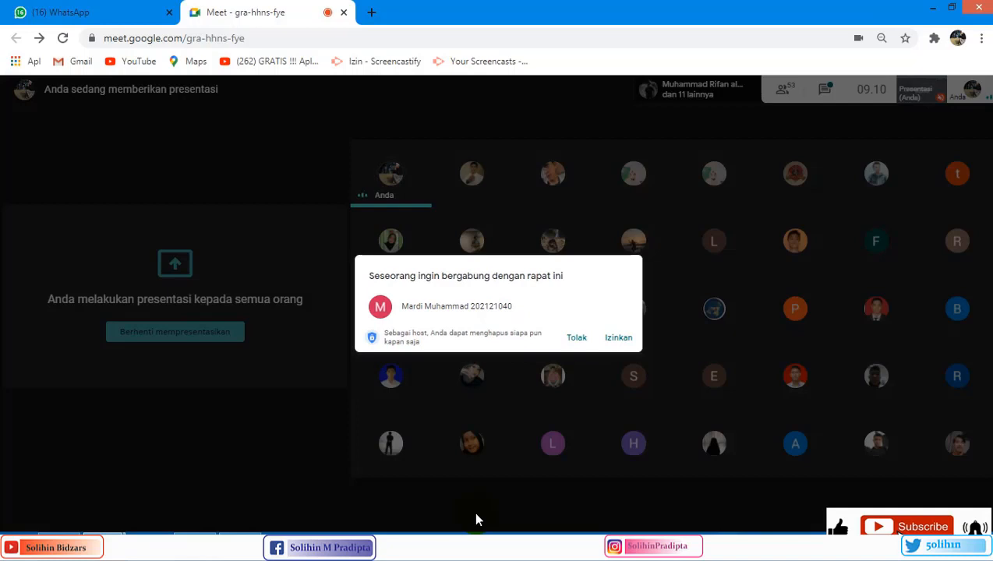
{"action": "left_click", "coordinate": [619, 338]}
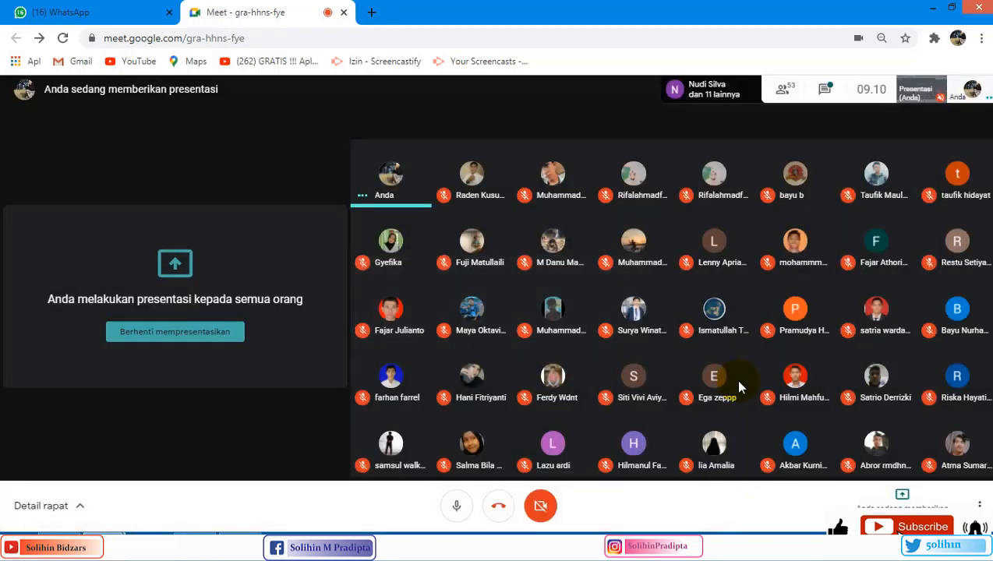
{"action": "mouse_move", "coordinate": [739, 382]}
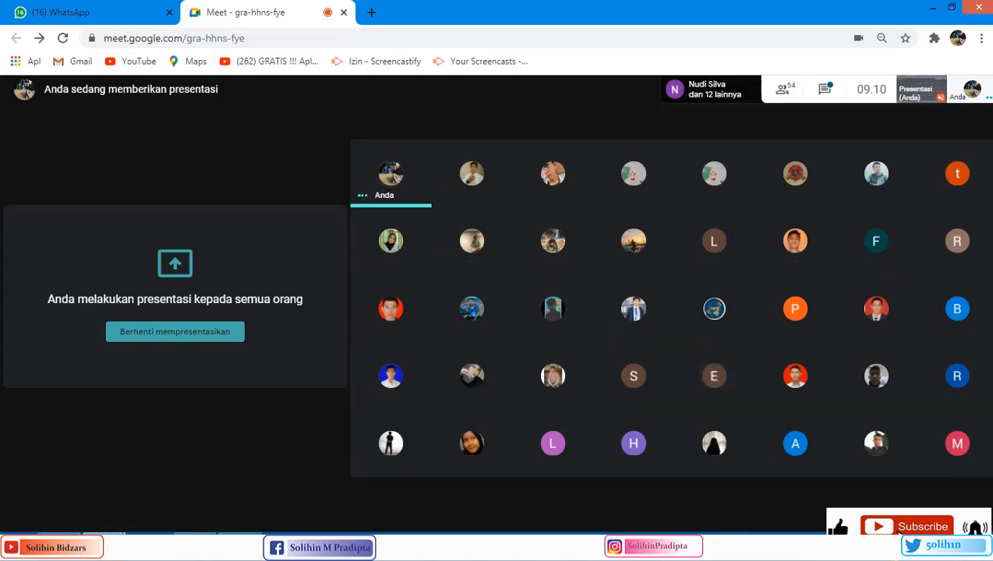
{"action": "left_click", "coordinate": [900, 547]}
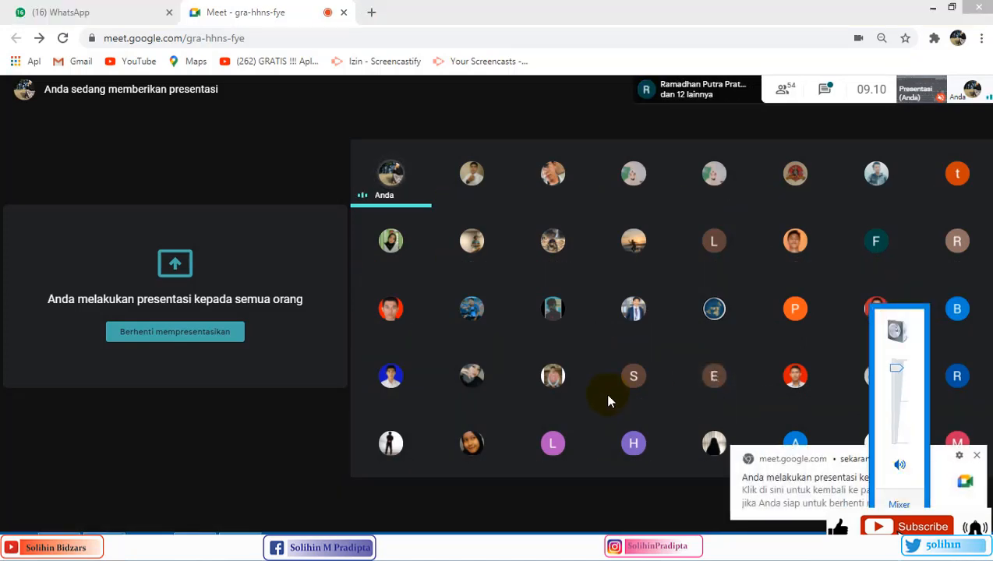
{"action": "mouse_move", "coordinate": [609, 401]}
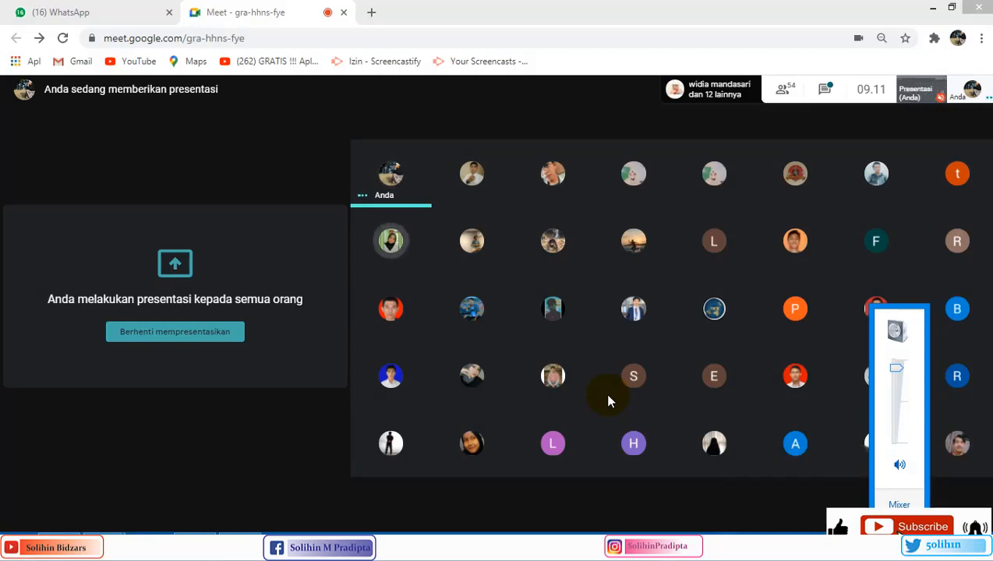
Minimize the Chrome window with the Meet call and bring the payroll workbook in Excel back to the front.
{"action": "left_click", "coordinate": [243, 548]}
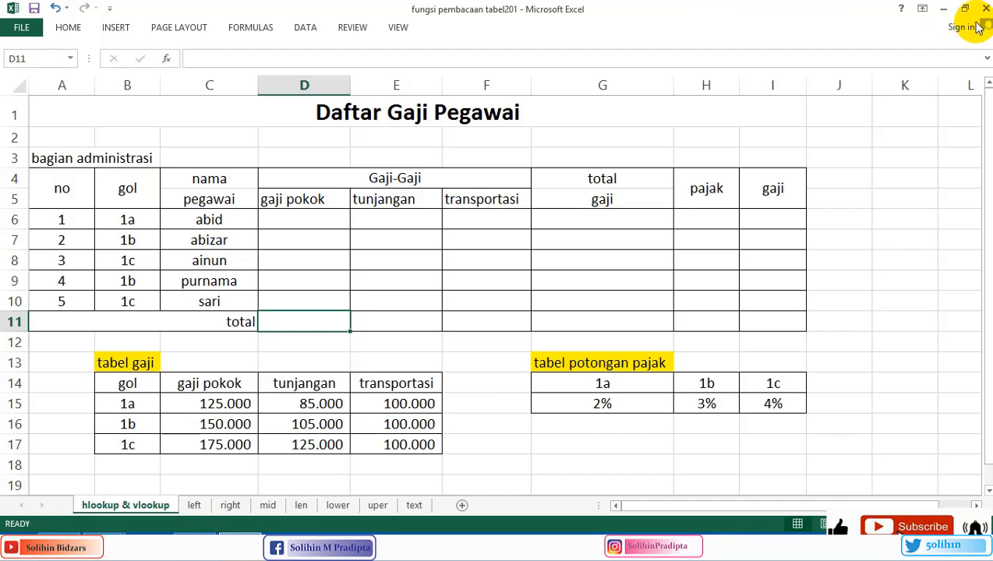
{"action": "left_click", "coordinate": [945, 10]}
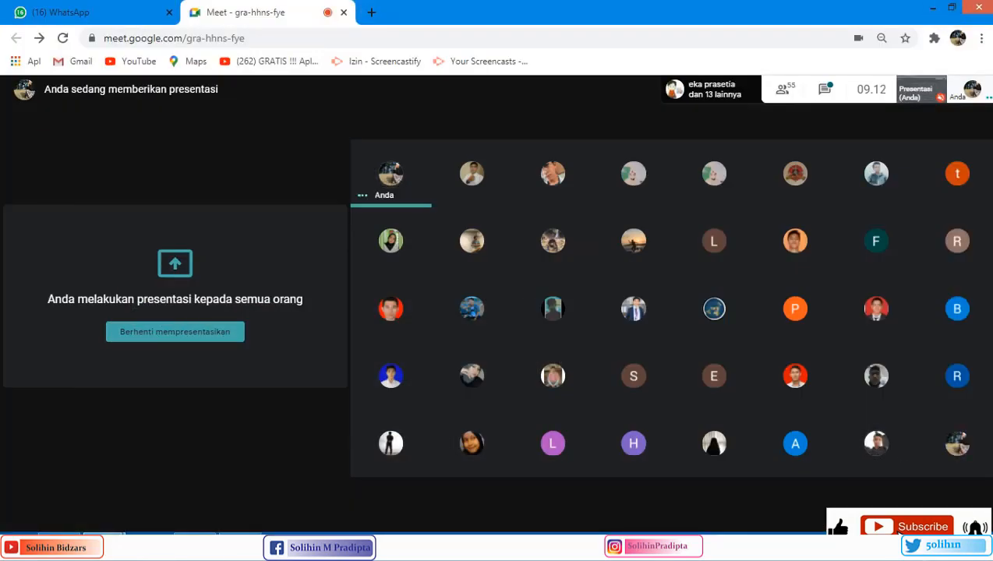
{"action": "left_click", "coordinate": [932, 8]}
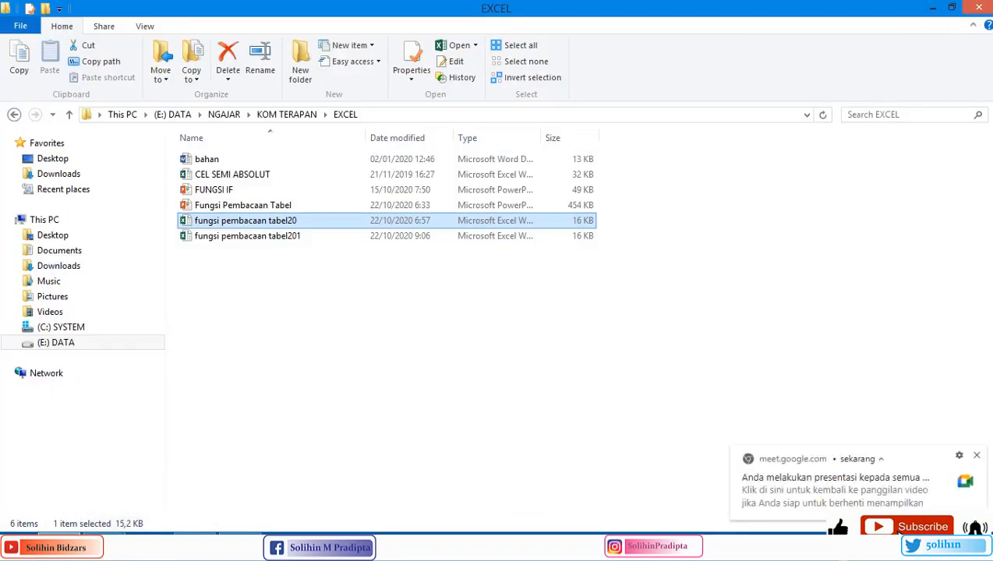
{"action": "left_click", "coordinate": [240, 532]}
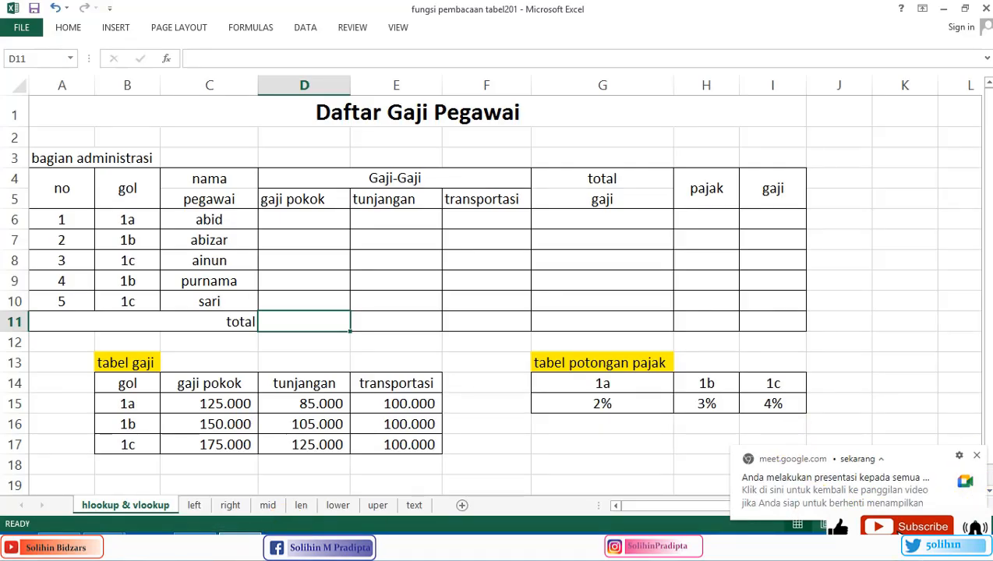
{"action": "left_click", "coordinate": [825, 544]}
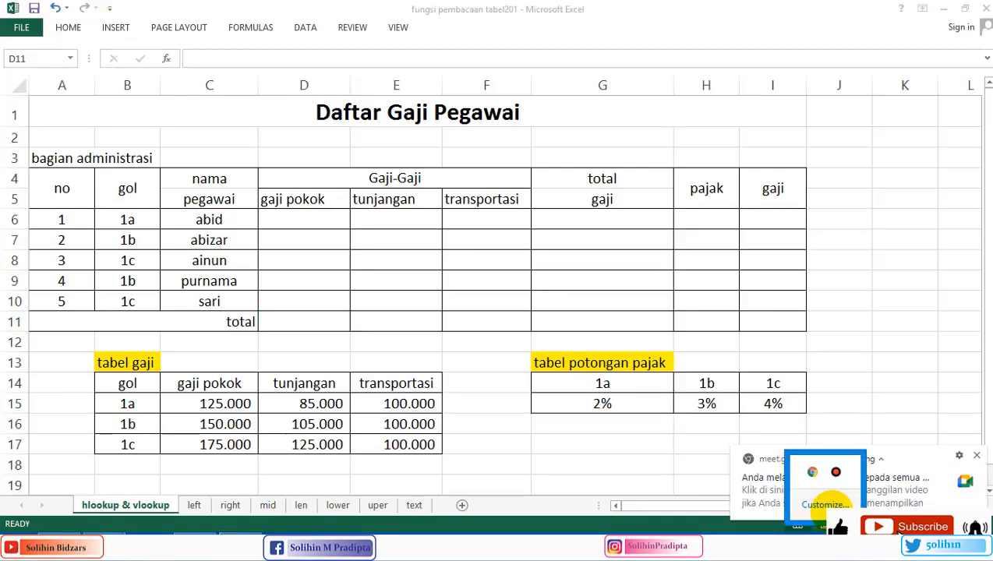
{"action": "left_click", "coordinate": [836, 476]}
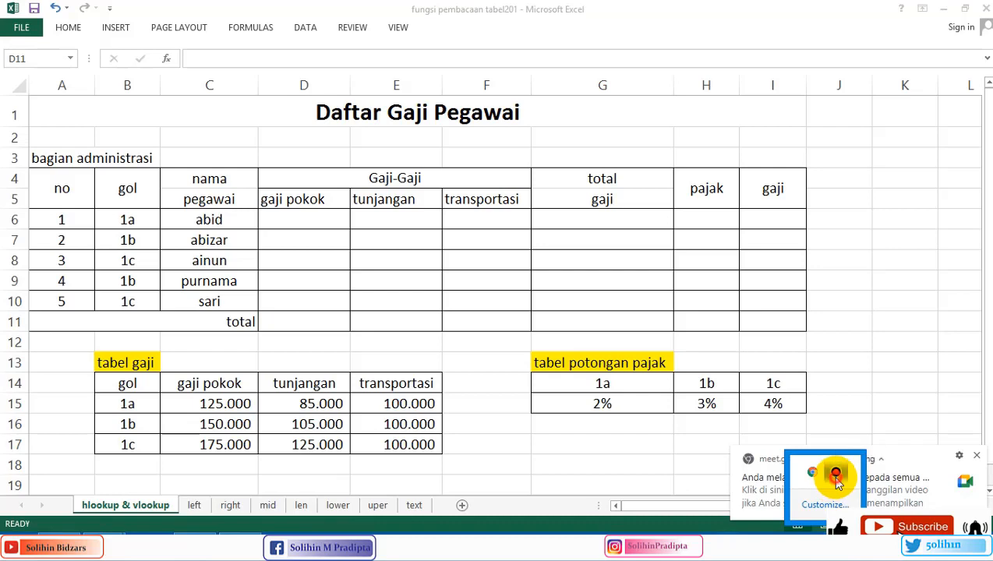
{"action": "left_click", "coordinate": [667, 72]}
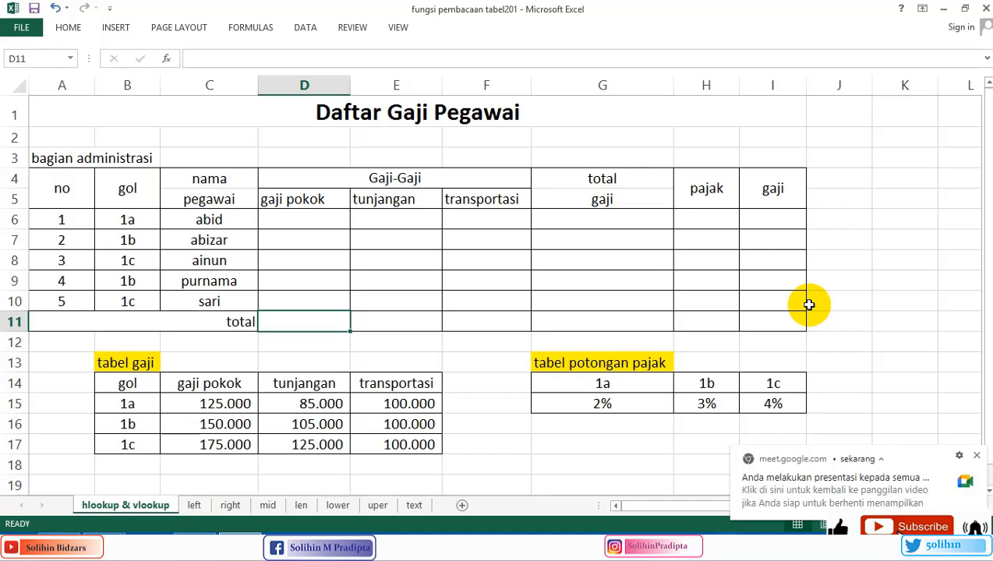
Fill the payroll table's header rows A4:I5 with yellow.
{"action": "left_click", "coordinate": [603, 403]}
{"action": "left_click_drag", "start_coordinate": [66, 191], "coordinate": [772, 188]}
{"action": "left_click", "coordinate": [68, 27]}
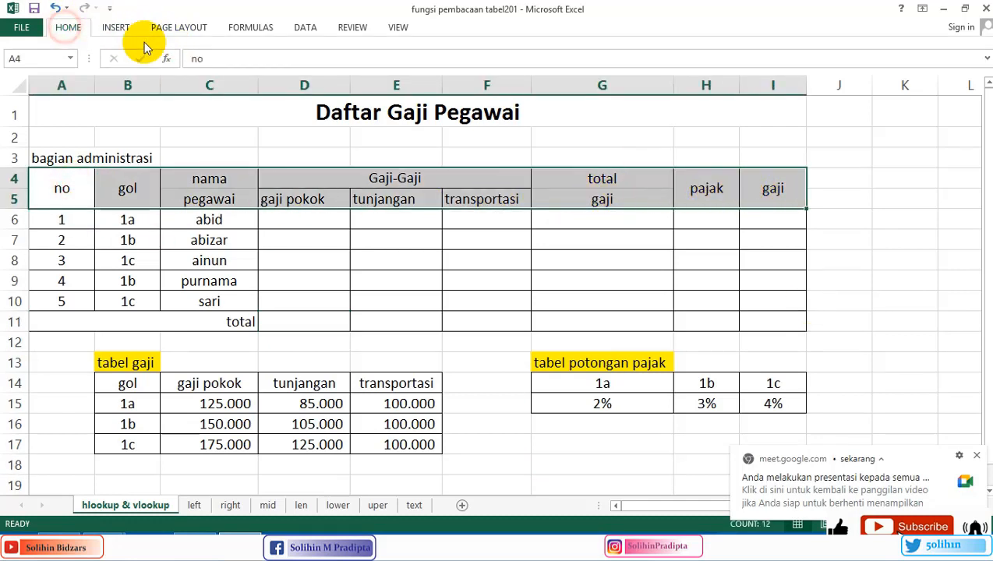
{"action": "left_click", "coordinate": [220, 76]}
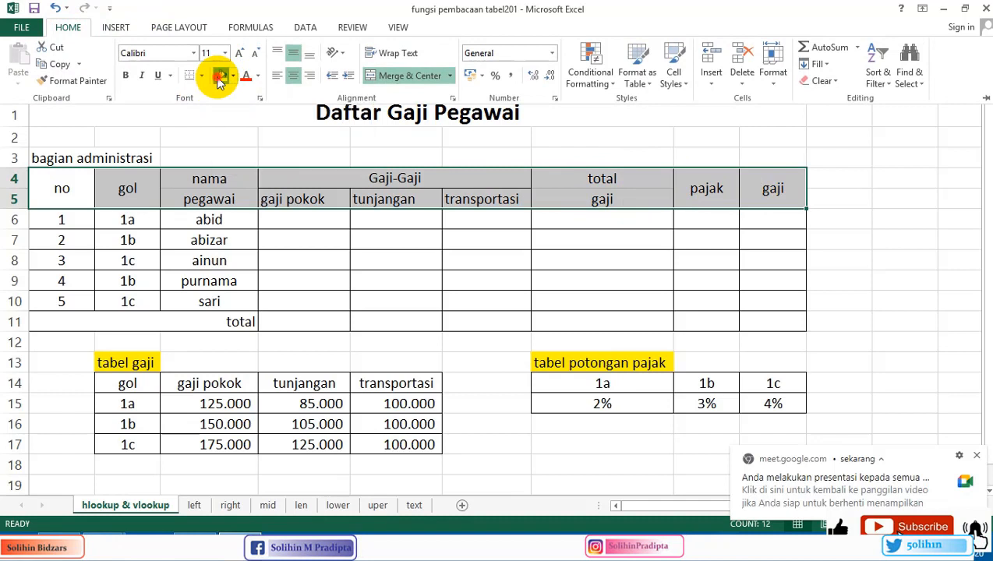
{"action": "left_click", "coordinate": [543, 284]}
{"action": "left_click", "coordinate": [438, 279]}
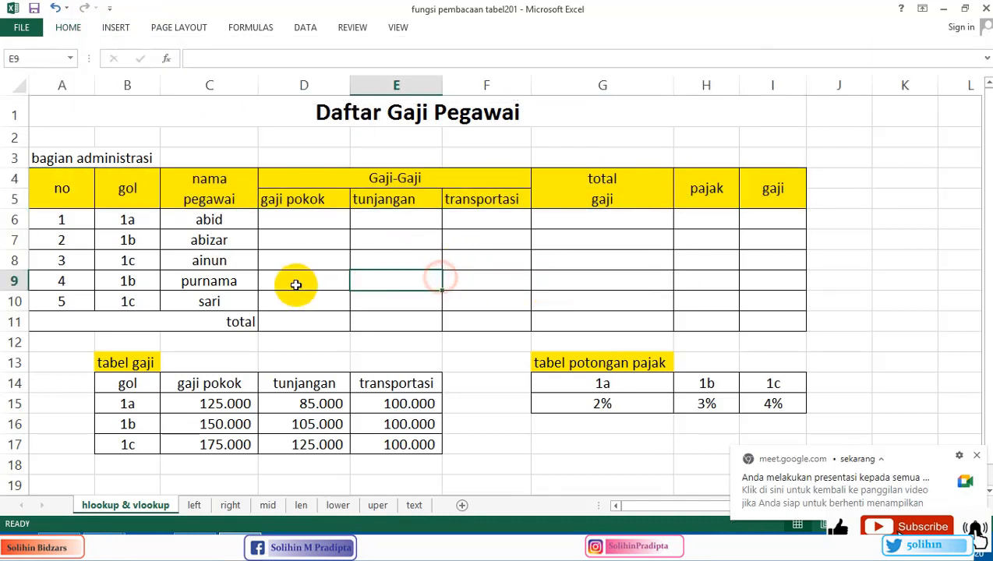
Try bottom alignment on the merged "no" header in A4:A5, and set it to top alignment instead.
{"action": "left_click", "coordinate": [71, 181]}
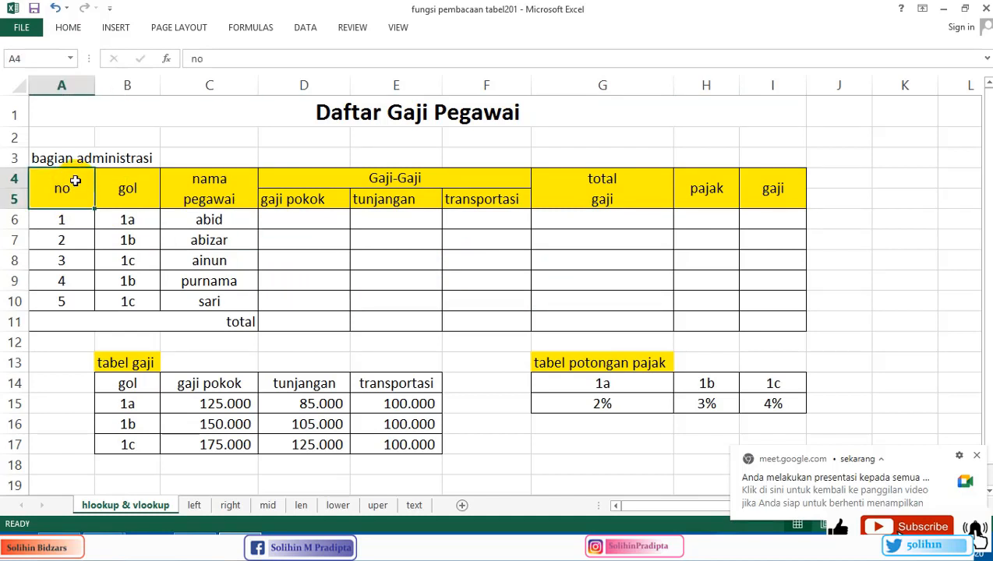
{"action": "left_click", "coordinate": [68, 27]}
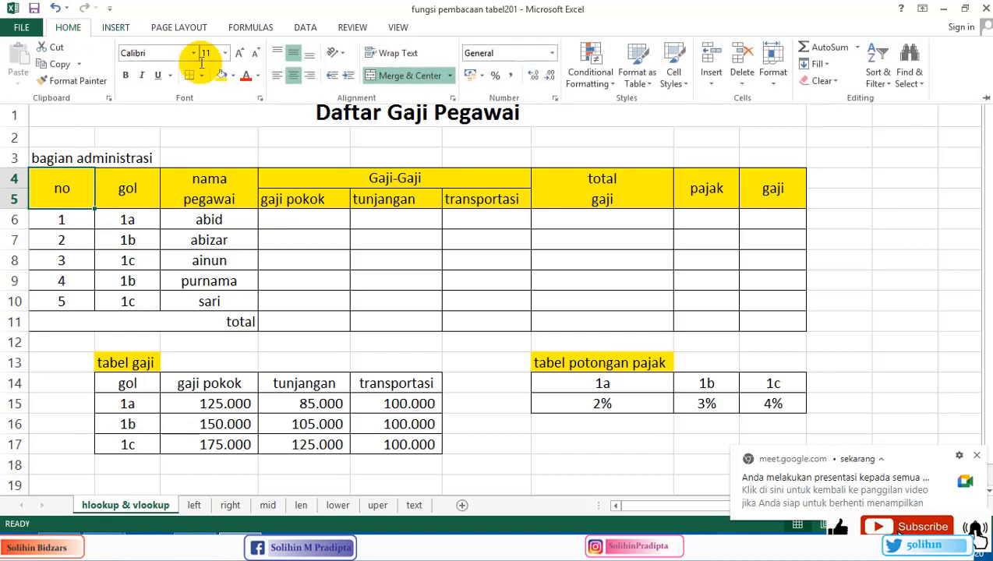
{"action": "left_click", "coordinate": [310, 52]}
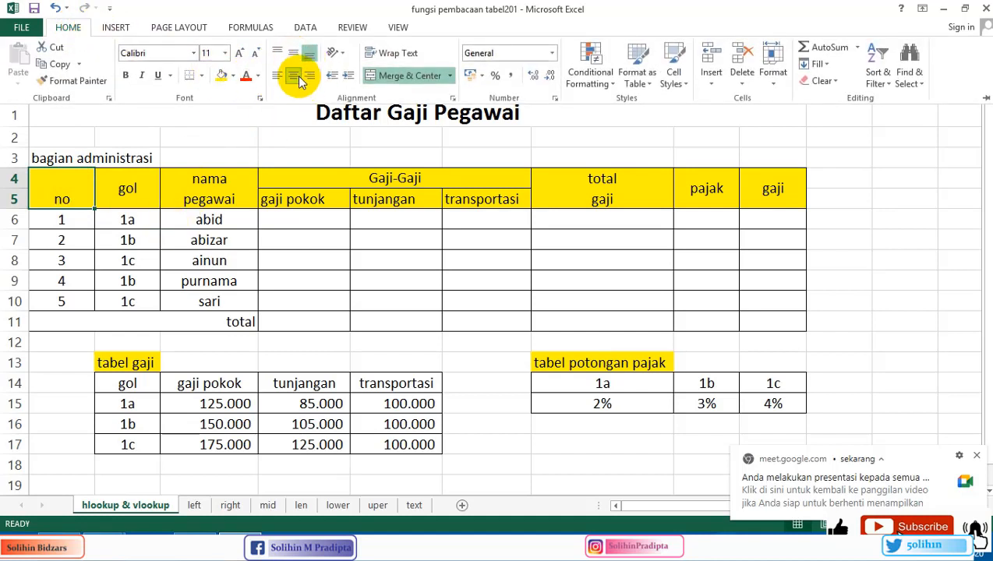
{"action": "left_click", "coordinate": [278, 52]}
{"action": "left_click", "coordinate": [72, 239]}
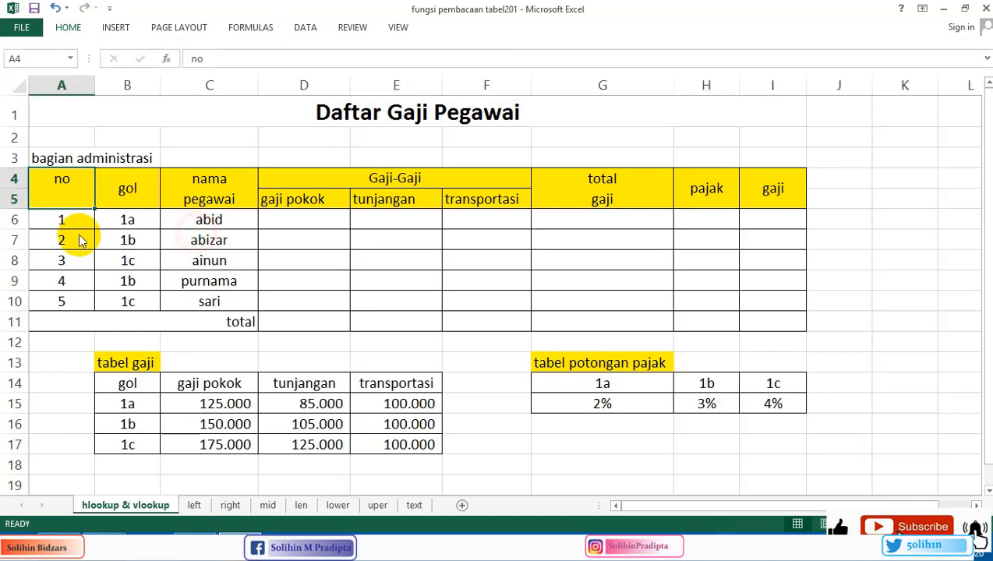
Re-merge and center the "no" header across A4:A5 and set its vertical alignment to middle.
{"action": "left_click", "coordinate": [79, 177]}
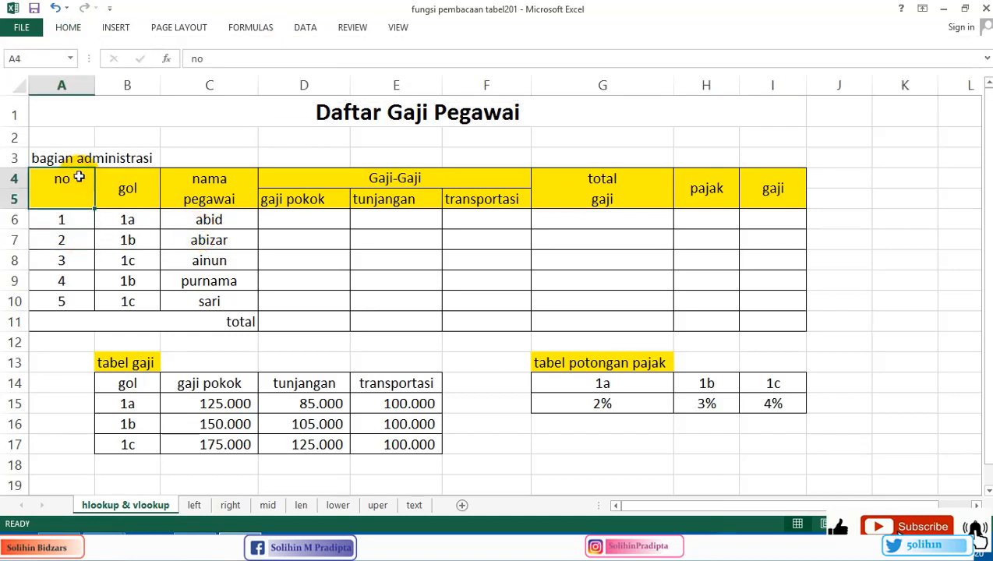
{"action": "left_click", "coordinate": [72, 28]}
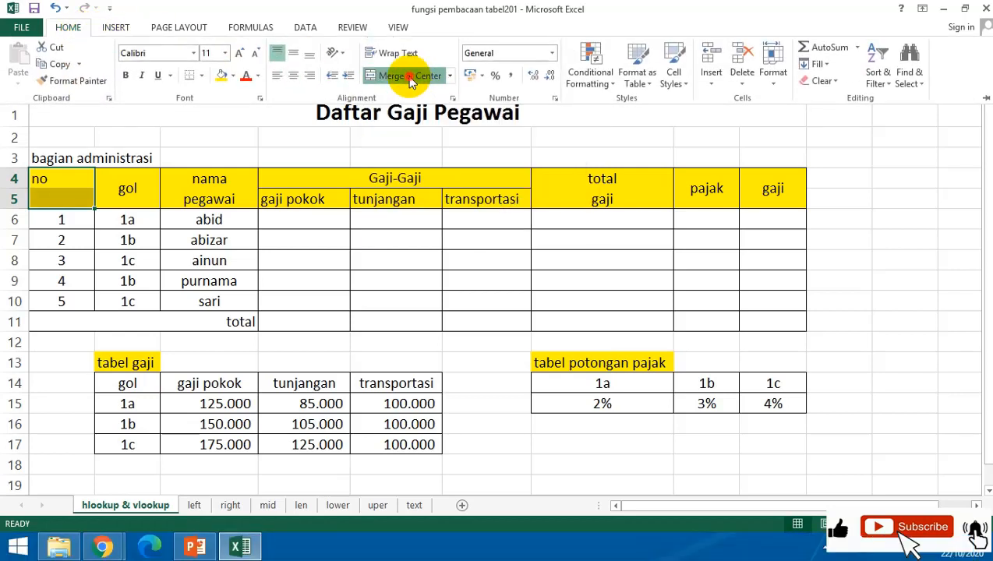
{"action": "left_click", "coordinate": [407, 76]}
{"action": "left_click", "coordinate": [293, 52]}
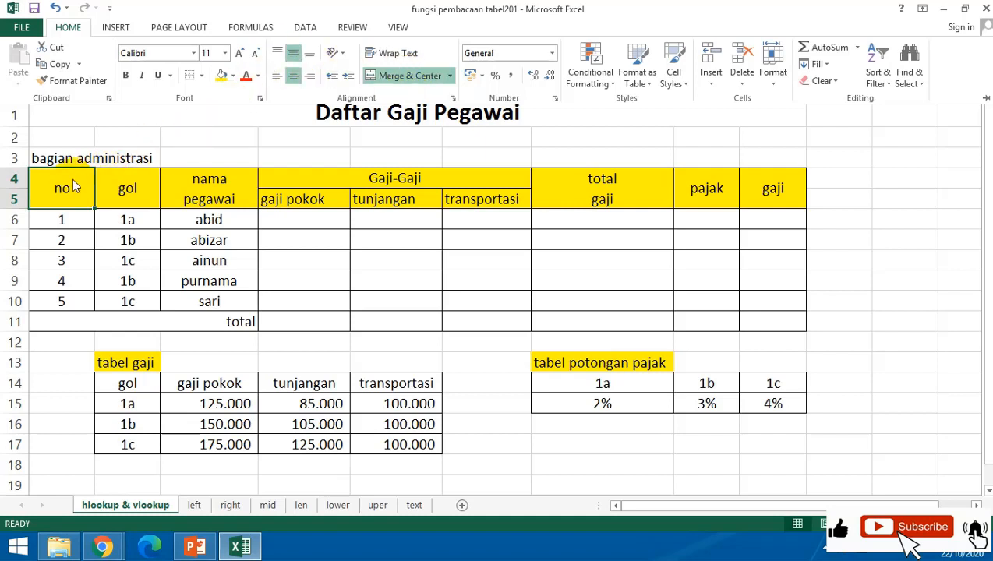
{"action": "left_click", "coordinate": [137, 226]}
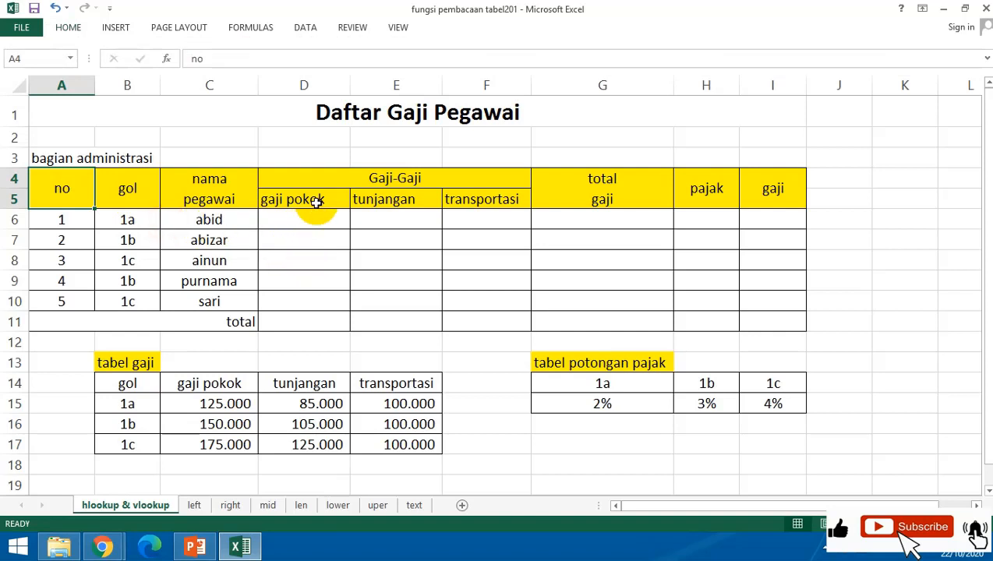
Examine the payroll table's column headers, including the Gaji-Gaji subheadings, total gaji and pajak, and the full table range A4:I11.
{"action": "left_click", "coordinate": [344, 182]}
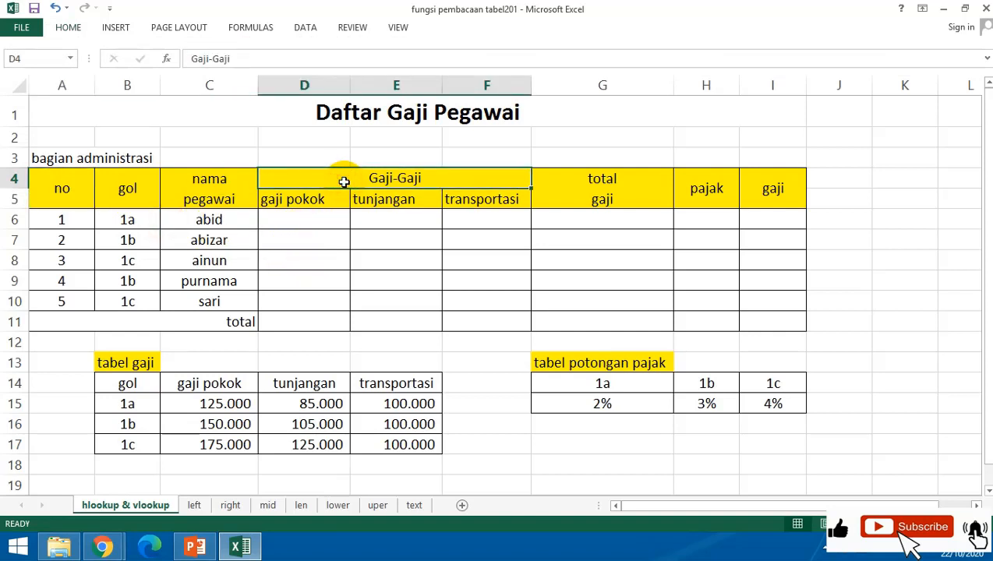
{"action": "left_click", "coordinate": [302, 200]}
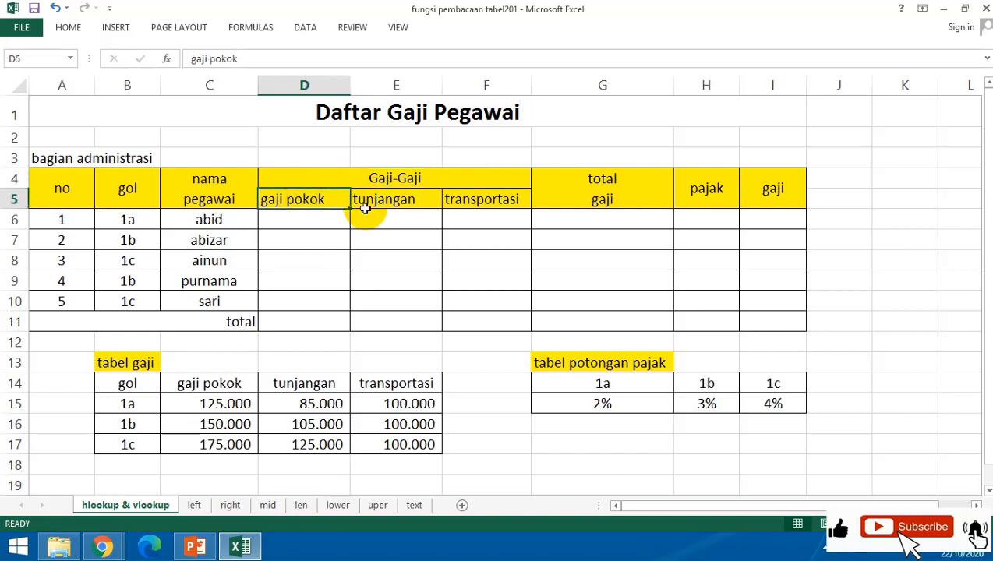
{"action": "left_click", "coordinate": [398, 204]}
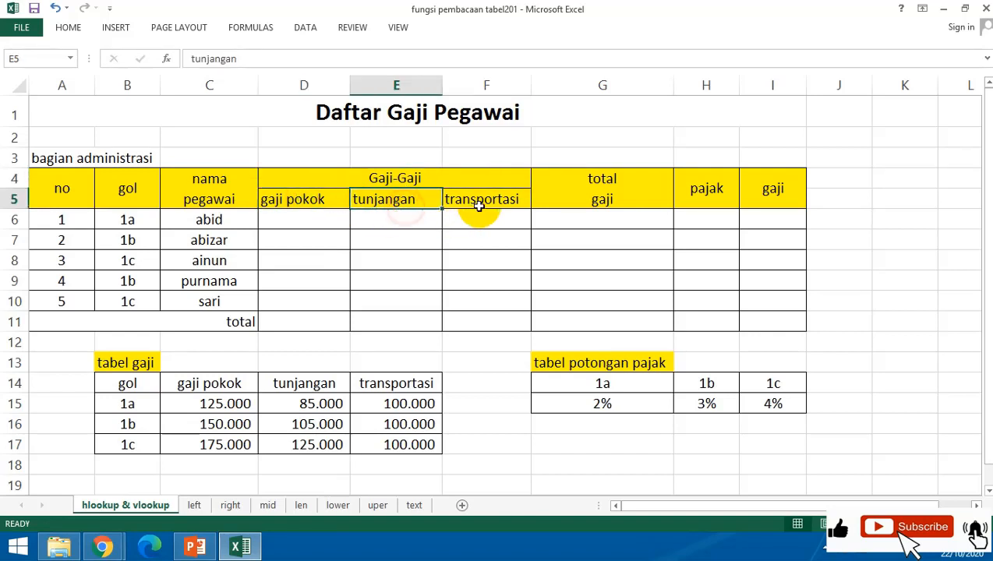
{"action": "left_click", "coordinate": [491, 205]}
{"action": "left_click", "coordinate": [307, 171]}
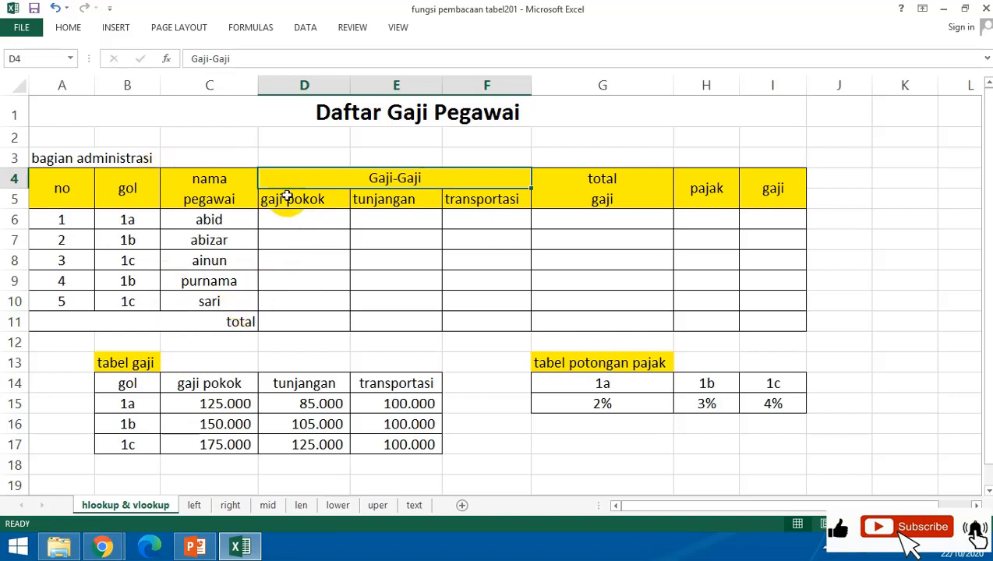
{"action": "left_click", "coordinate": [224, 182]}
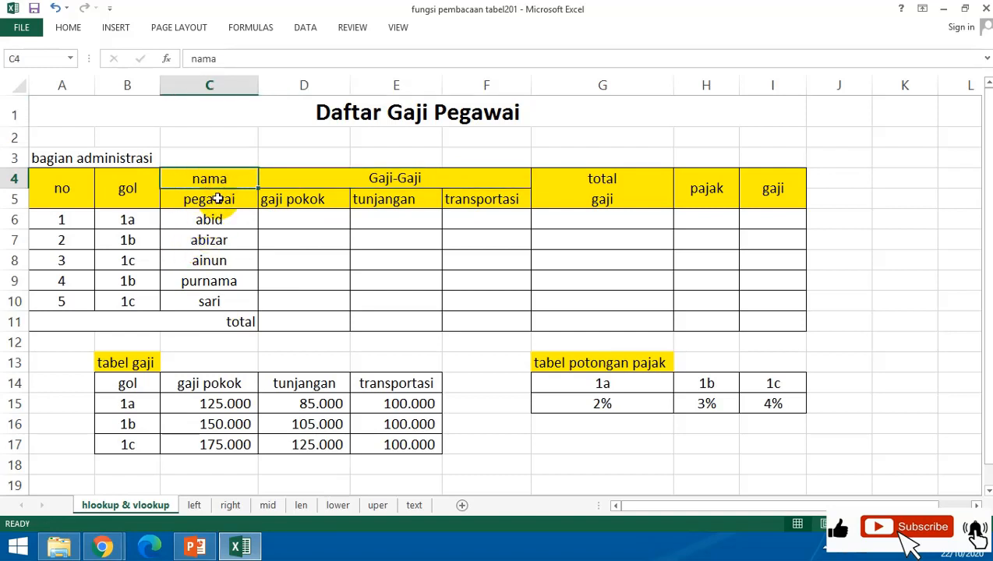
{"action": "left_click", "coordinate": [218, 203]}
{"action": "left_click", "coordinate": [291, 202]}
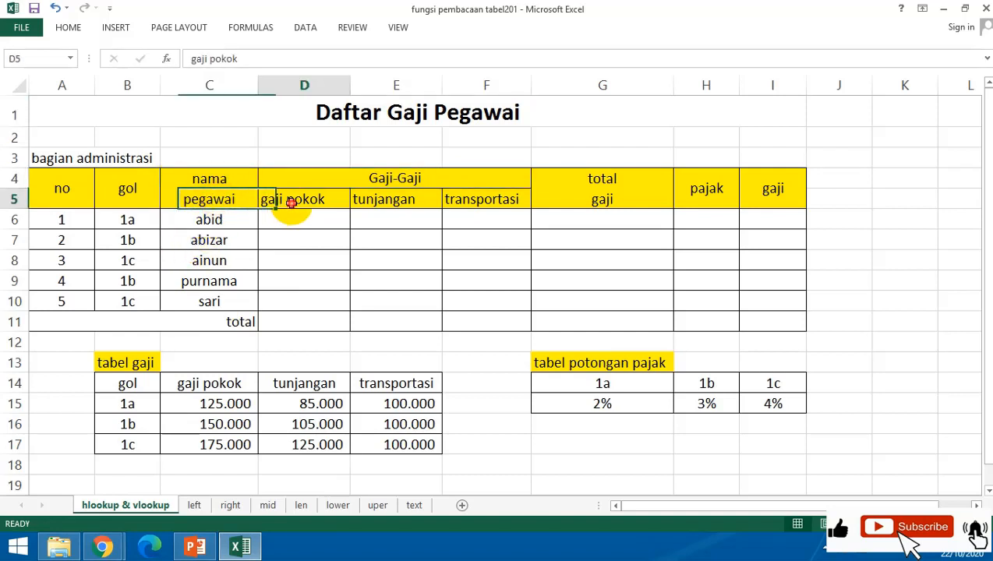
{"action": "left_click", "coordinate": [398, 198]}
{"action": "left_click", "coordinate": [526, 205]}
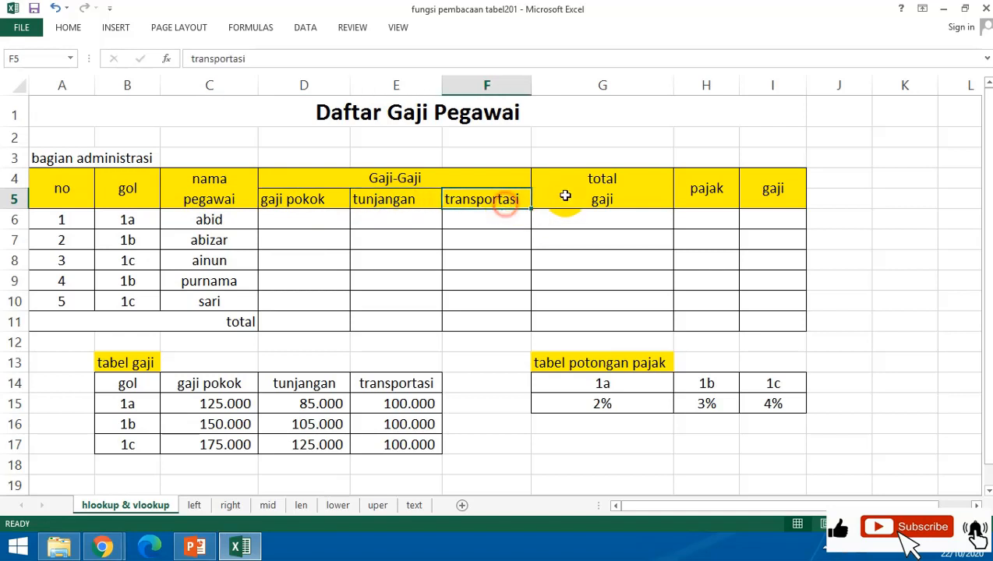
{"action": "left_click", "coordinate": [599, 171]}
{"action": "left_click", "coordinate": [605, 203]}
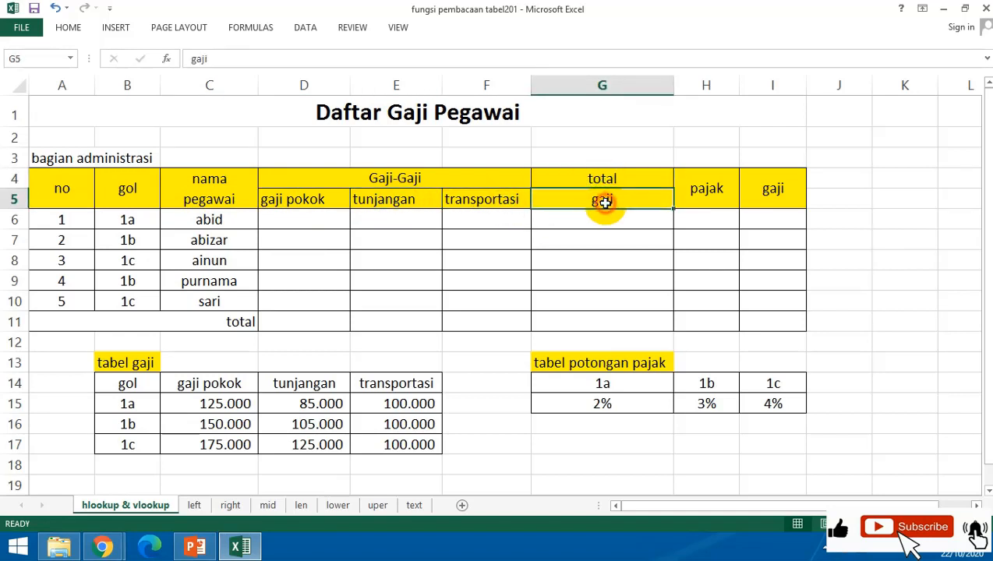
{"action": "left_click", "coordinate": [727, 190]}
{"action": "left_click", "coordinate": [626, 299]}
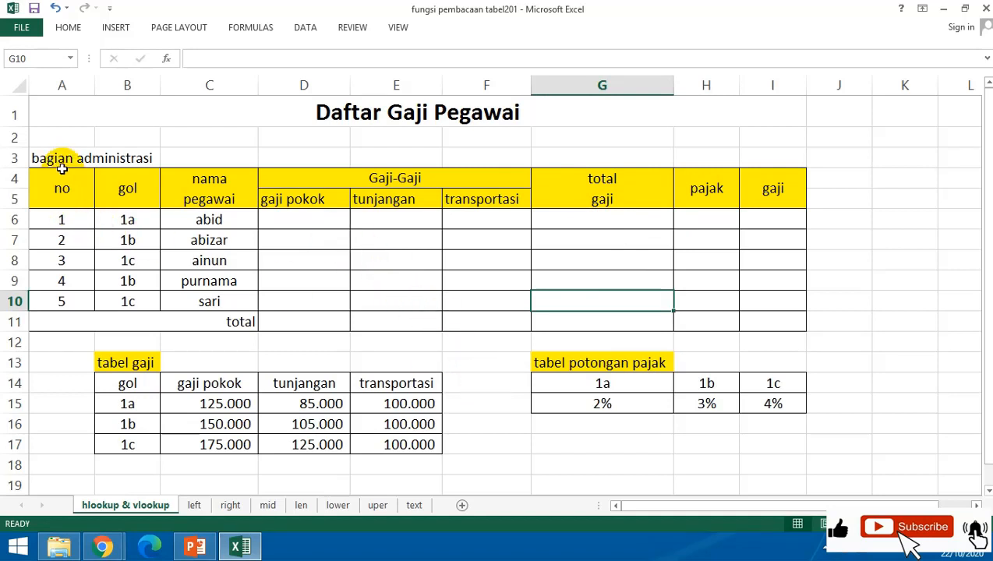
{"action": "left_click_drag", "start_coordinate": [61, 175], "coordinate": [774, 322]}
Examine the headings of the tabel gaji lookup table and its data range B15:E17.
{"action": "left_click", "coordinate": [209, 421]}
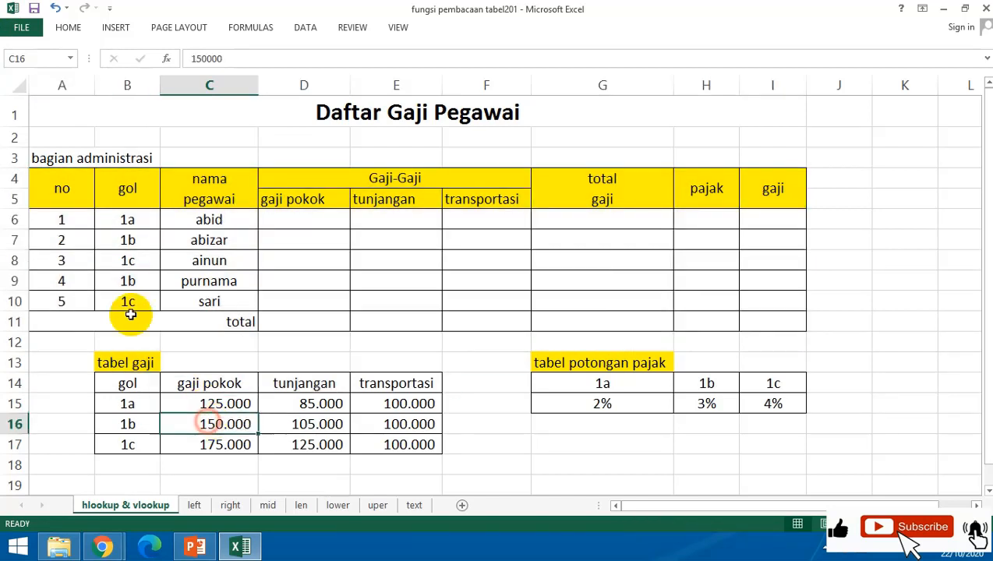
{"action": "left_click", "coordinate": [129, 403]}
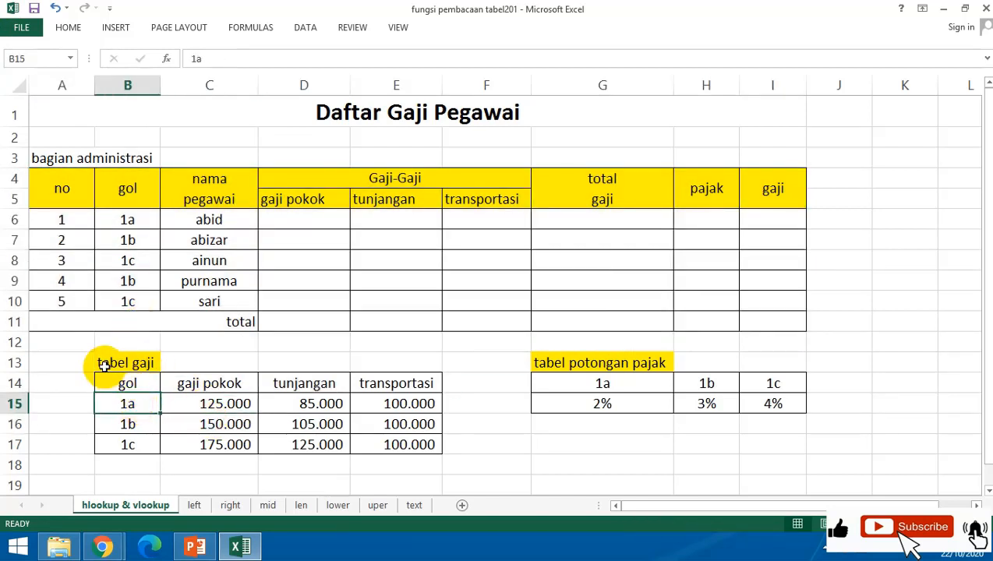
{"action": "left_click", "coordinate": [105, 366]}
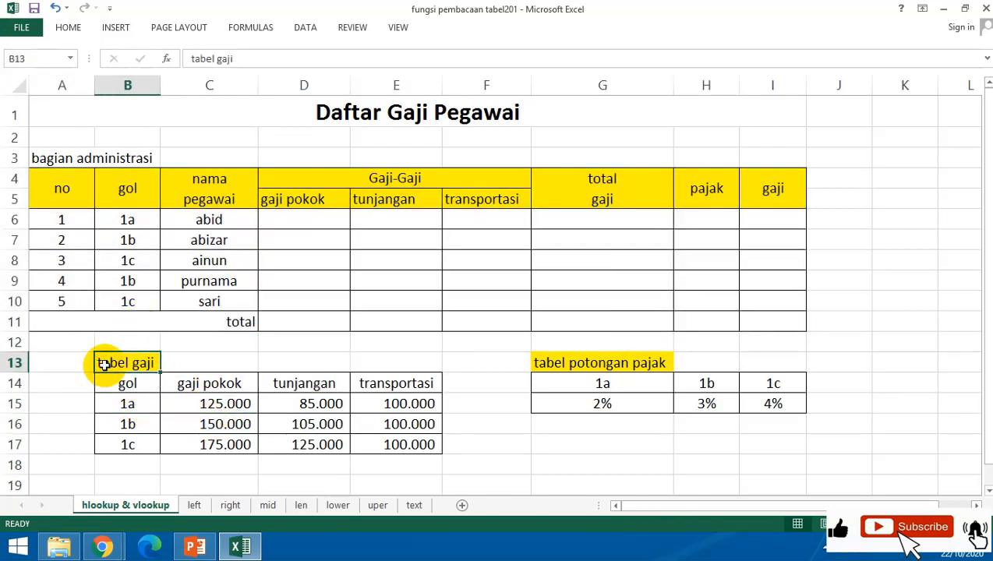
{"action": "left_click", "coordinate": [226, 405]}
{"action": "left_click", "coordinate": [143, 380]}
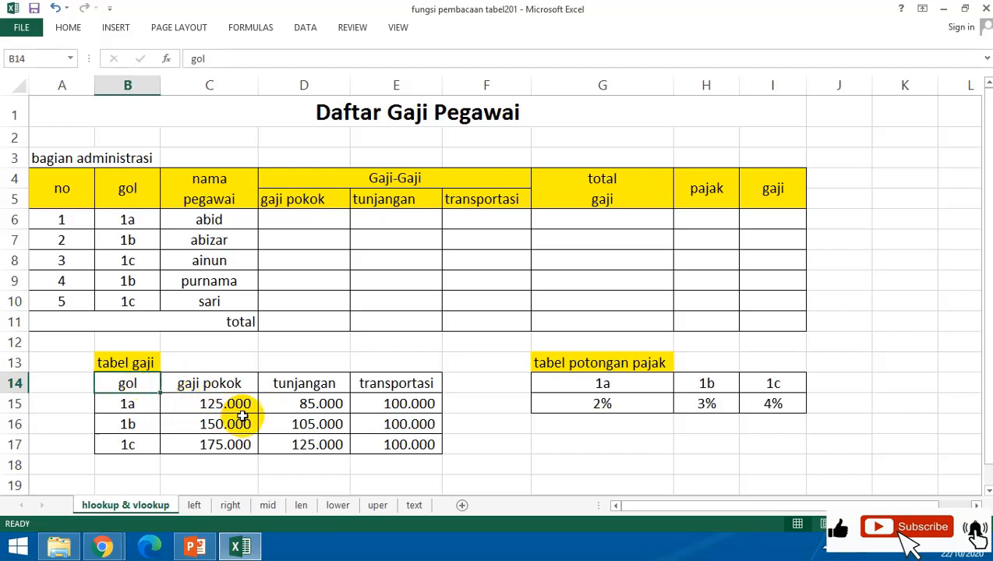
{"action": "left_click", "coordinate": [227, 386]}
{"action": "left_click", "coordinate": [310, 385]}
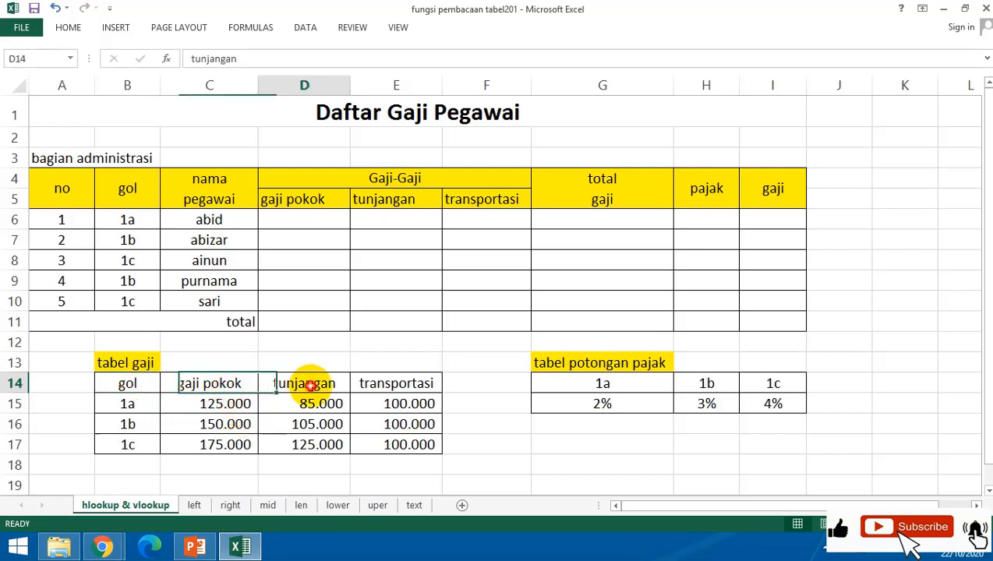
{"action": "left_click", "coordinate": [402, 386]}
{"action": "left_click", "coordinate": [167, 411]}
{"action": "left_click_drag", "start_coordinate": [113, 393], "coordinate": [401, 436]}
{"action": "left_click", "coordinate": [375, 409]}
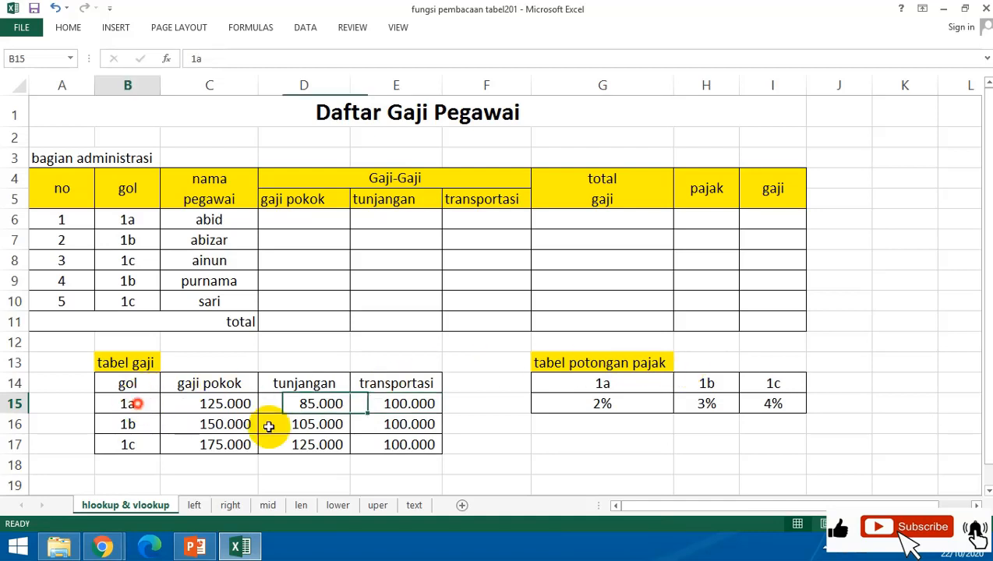
{"action": "left_click_drag", "start_coordinate": [131, 402], "coordinate": [383, 445]}
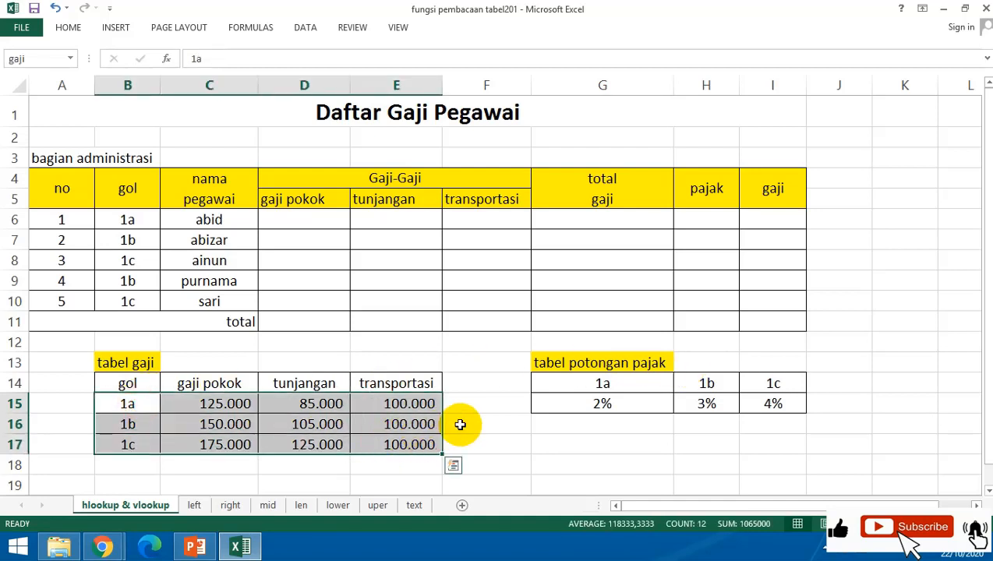
{"action": "left_click", "coordinate": [540, 416]}
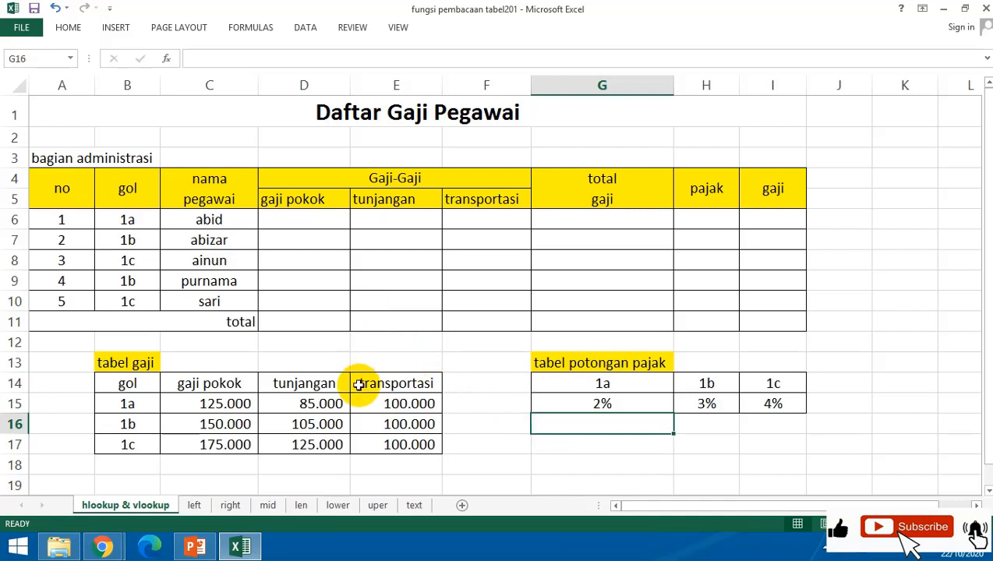
Compare the payroll table's empty cells D6:I10 with the salary data in B15:E17 and the tax deduction data in G14:I15.
{"action": "left_click", "coordinate": [381, 343]}
{"action": "left_click_drag", "start_coordinate": [43, 169], "coordinate": [755, 328]}
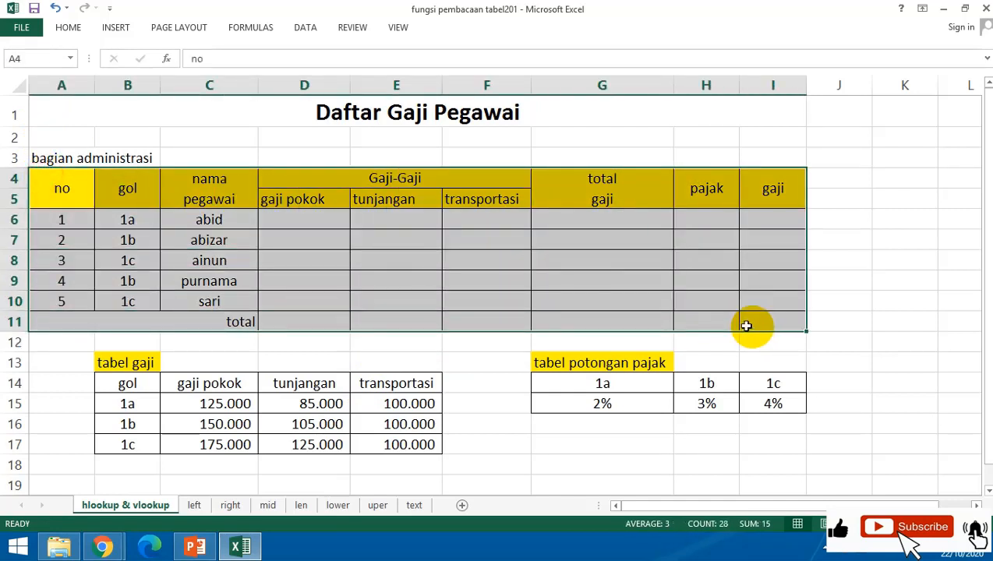
{"action": "left_click", "coordinate": [370, 273]}
{"action": "left_click", "coordinate": [321, 418]}
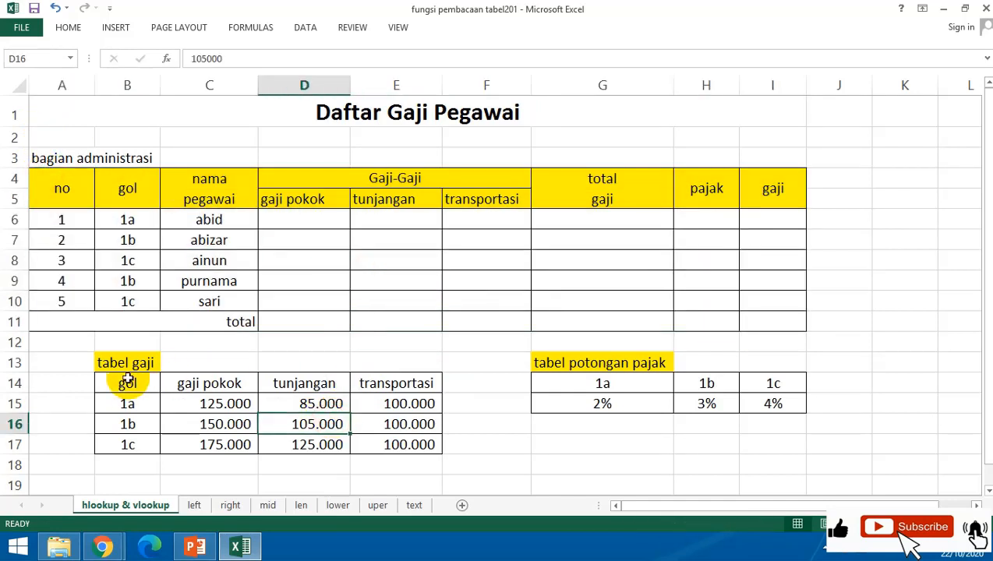
{"action": "left_click_drag", "start_coordinate": [125, 402], "coordinate": [409, 434]}
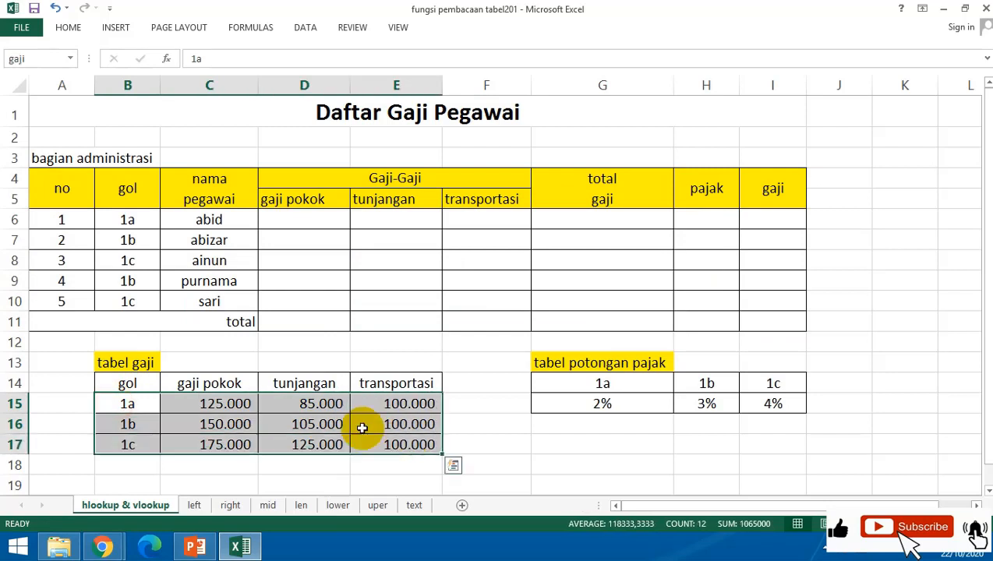
{"action": "left_click", "coordinate": [226, 421]}
{"action": "left_click_drag", "start_coordinate": [127, 402], "coordinate": [382, 439]}
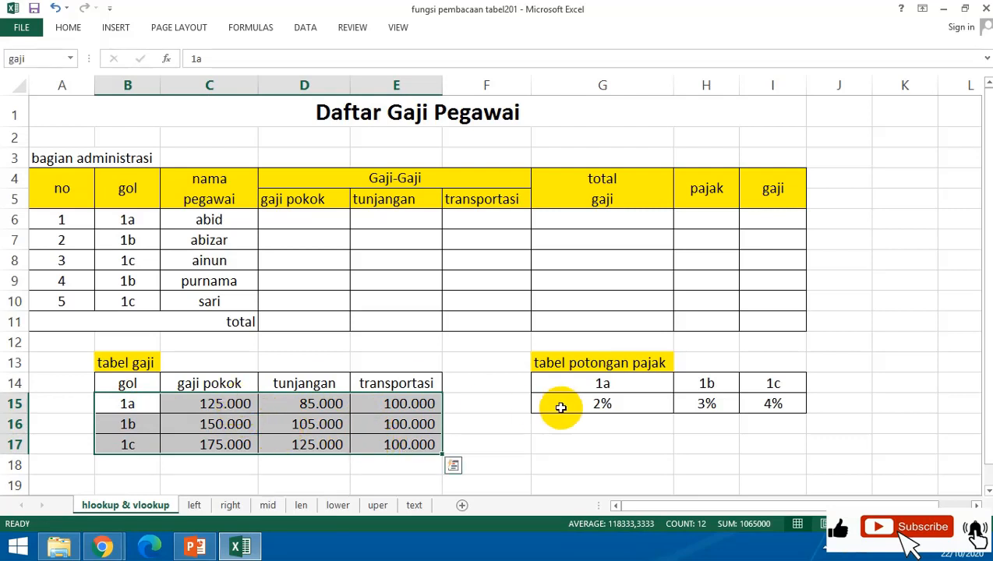
{"action": "left_click_drag", "start_coordinate": [577, 384], "coordinate": [765, 405]}
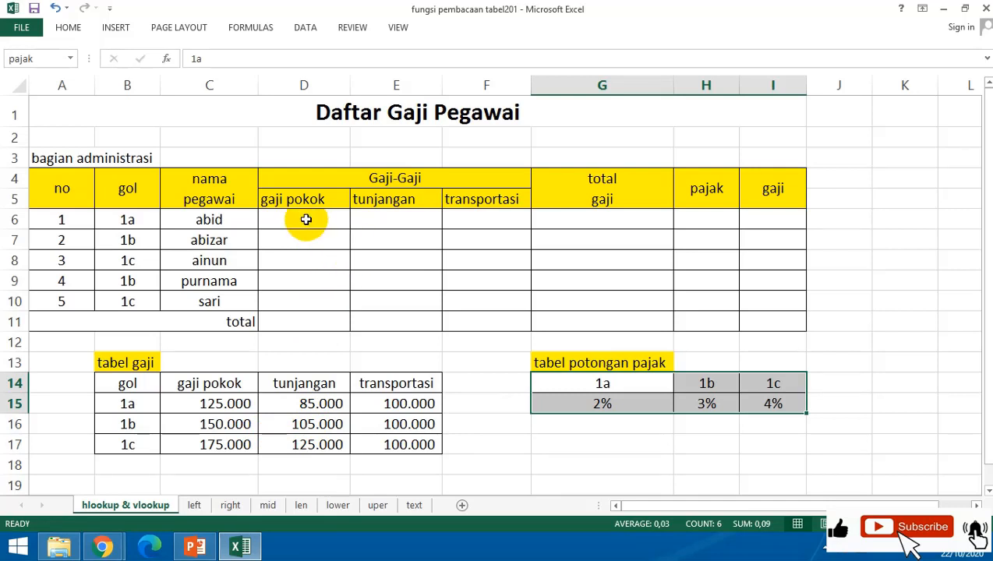
{"action": "left_click_drag", "start_coordinate": [316, 224], "coordinate": [743, 304]}
Examine the tabel gaji lookup range B15:E17 and its gol heading.
{"action": "left_click", "coordinate": [343, 403]}
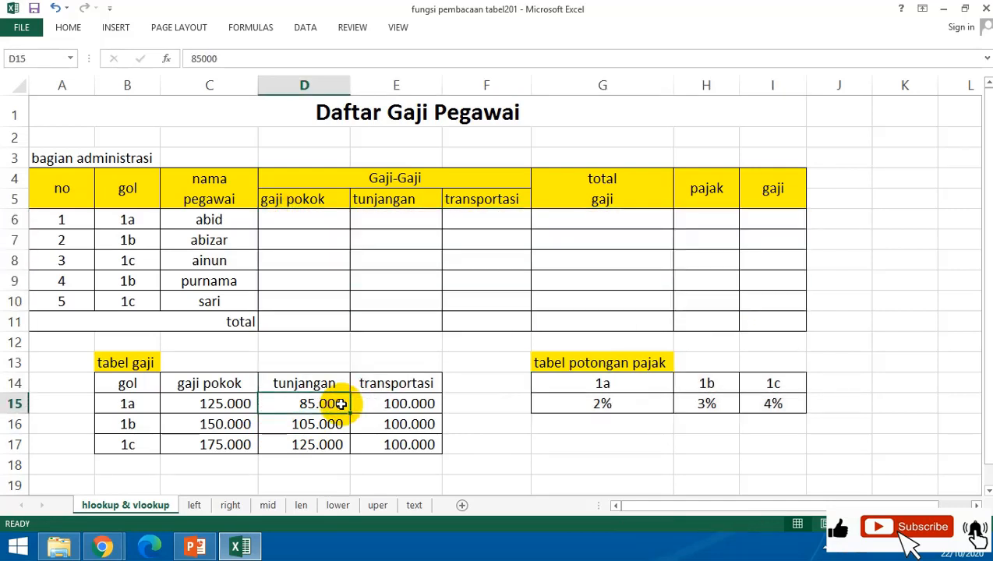
{"action": "left_click", "coordinate": [184, 418]}
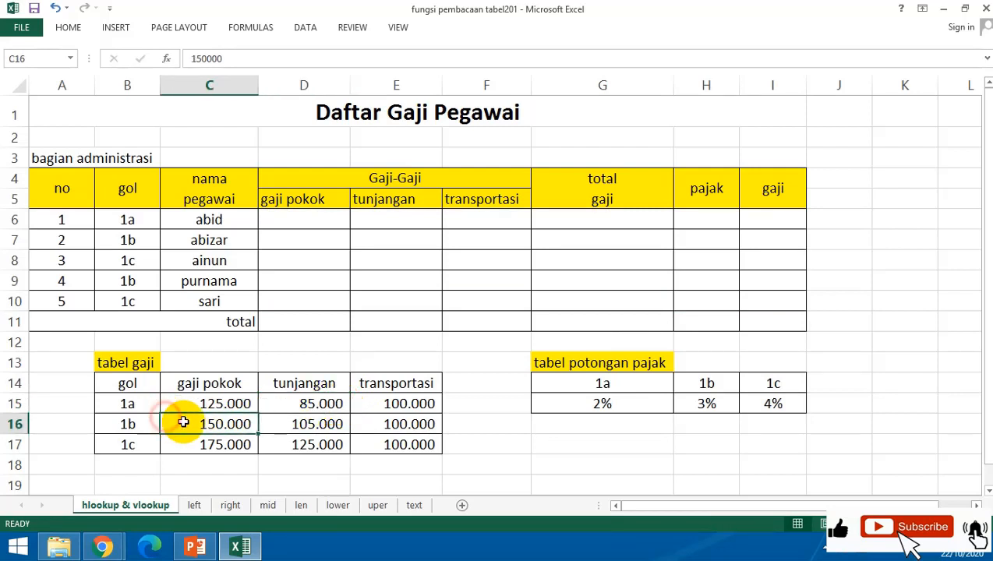
{"action": "left_click", "coordinate": [127, 405]}
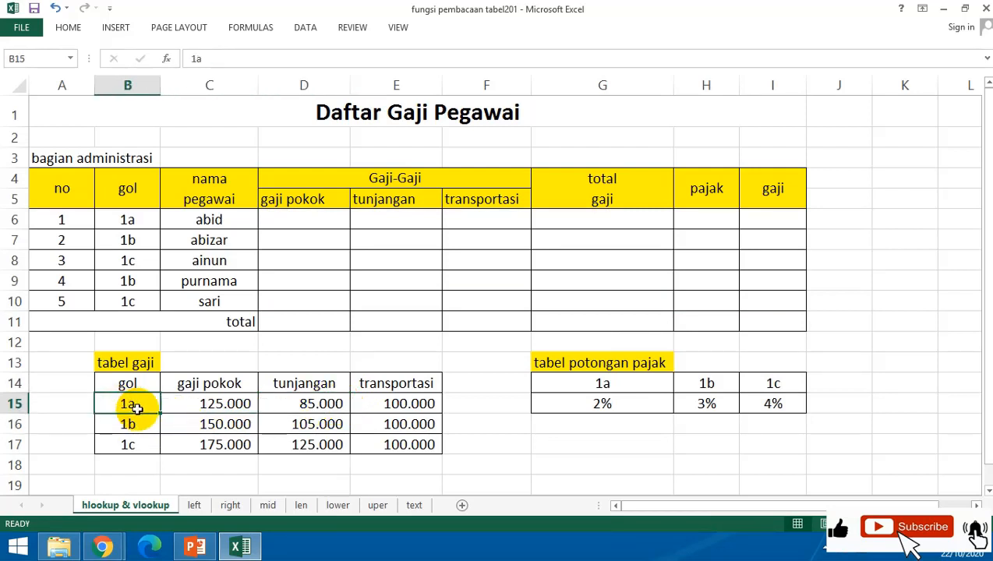
{"action": "left_click_drag", "start_coordinate": [136, 409], "coordinate": [389, 440]}
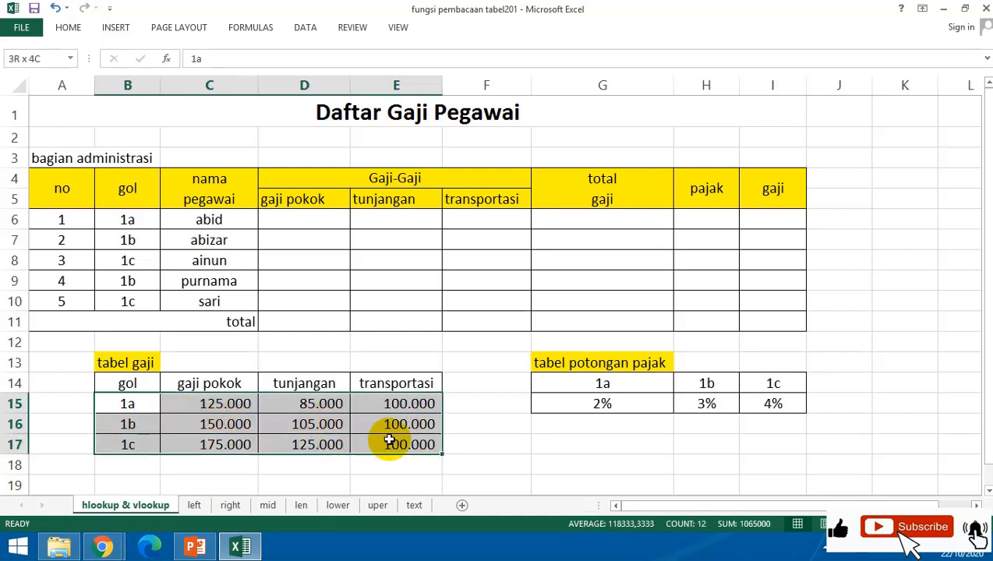
{"action": "left_click", "coordinate": [209, 424]}
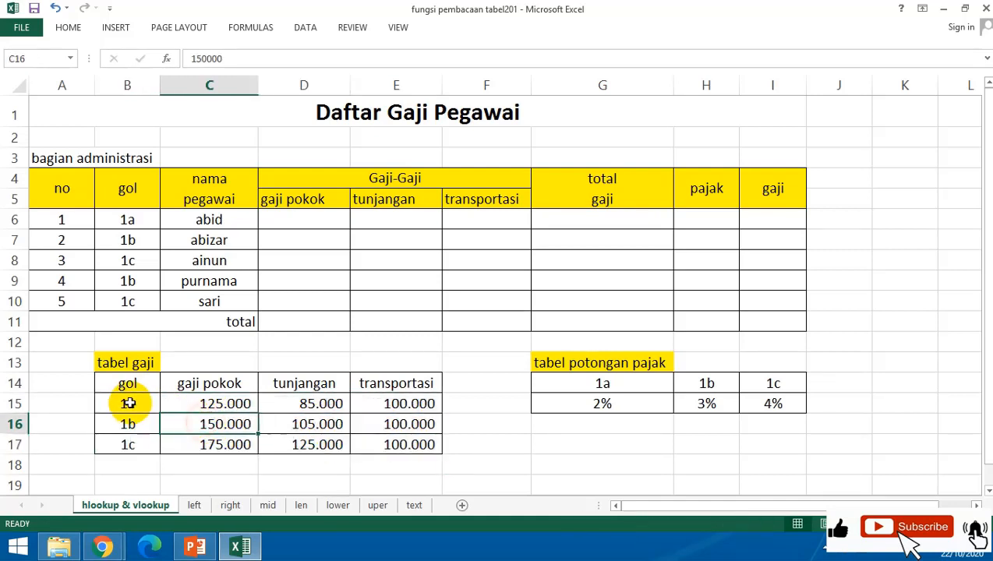
{"action": "left_click", "coordinate": [129, 382]}
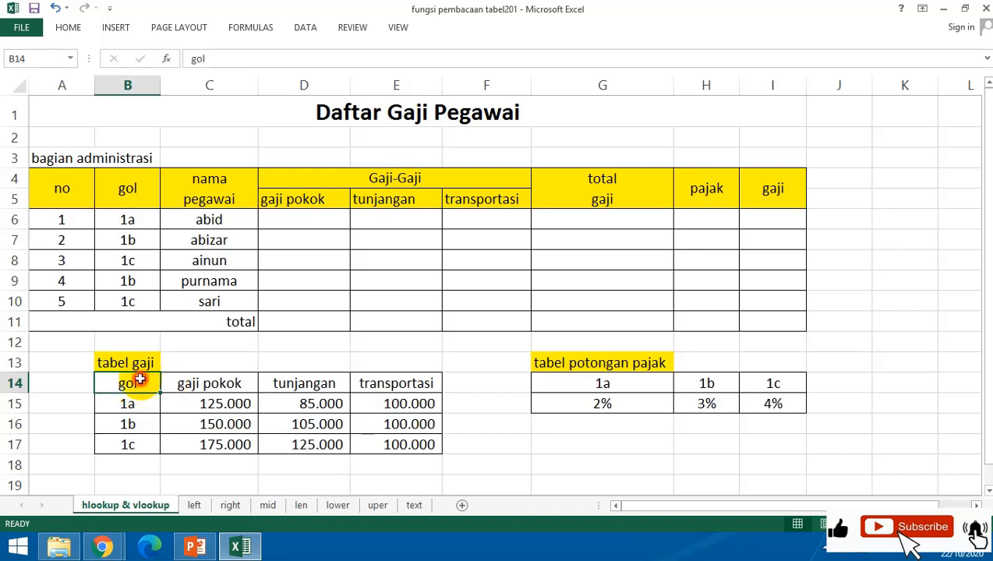
Define the workbook-scoped name "gajii" for the salary data in B15:E17, without the header row.
{"action": "left_click", "coordinate": [139, 404]}
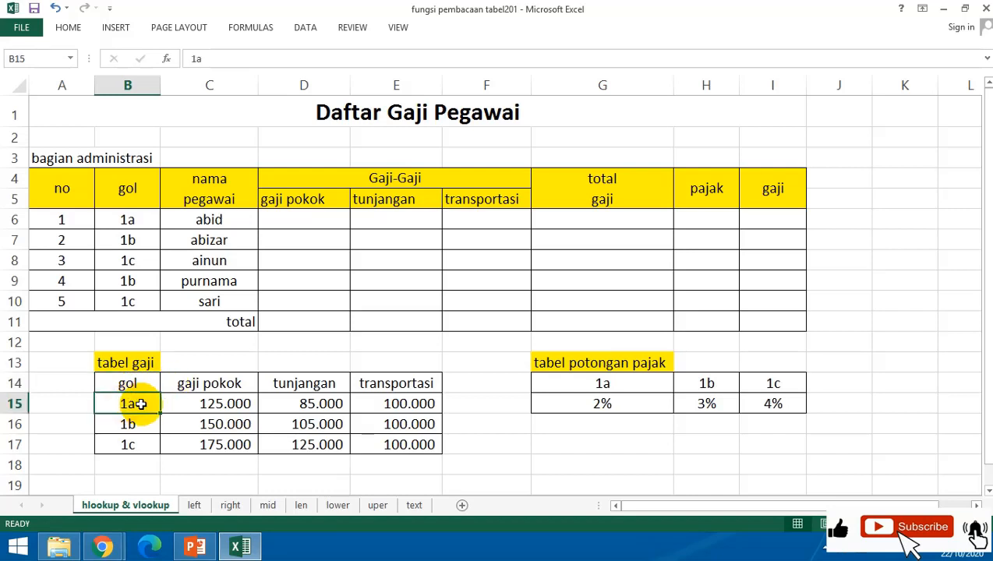
{"action": "left_click_drag", "start_coordinate": [141, 404], "coordinate": [387, 439]}
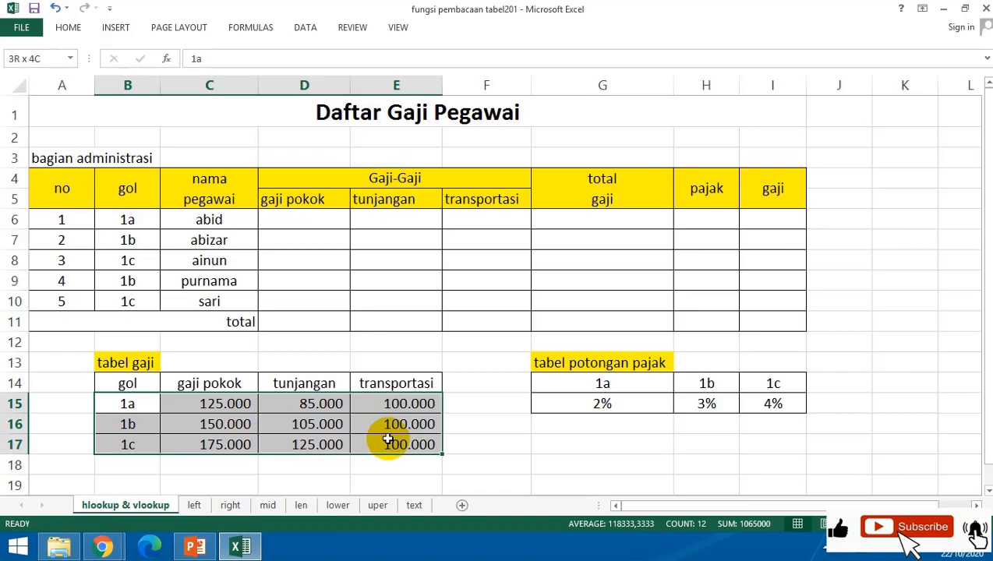
{"action": "left_click_drag", "start_coordinate": [387, 439], "coordinate": [387, 437]}
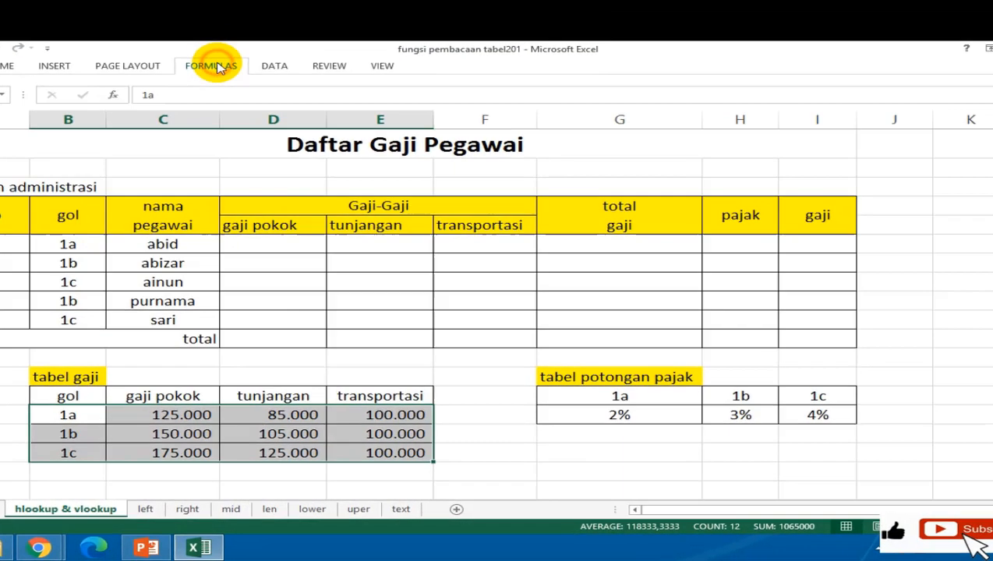
{"action": "left_click", "coordinate": [218, 67]}
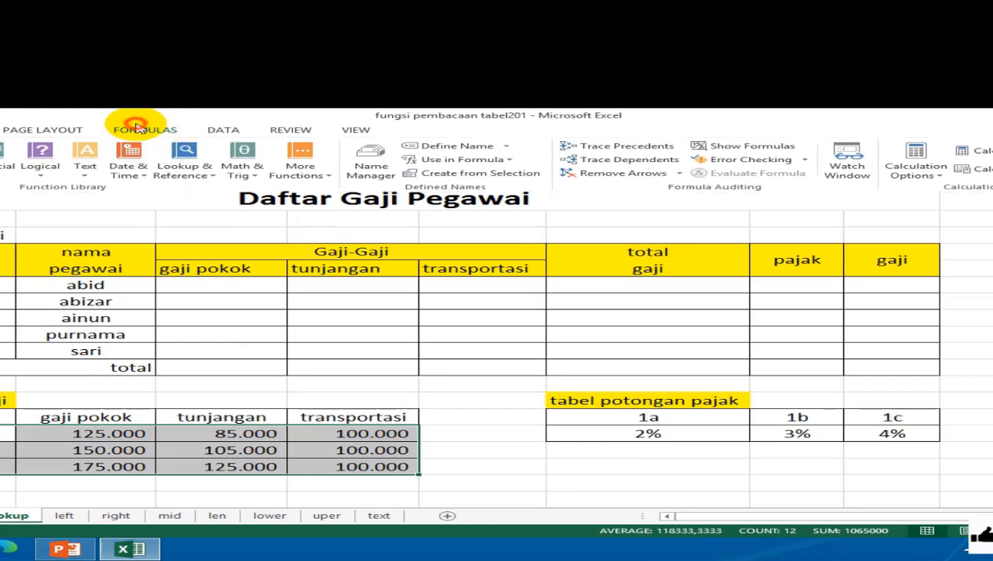
{"action": "double_click", "coordinate": [144, 130]}
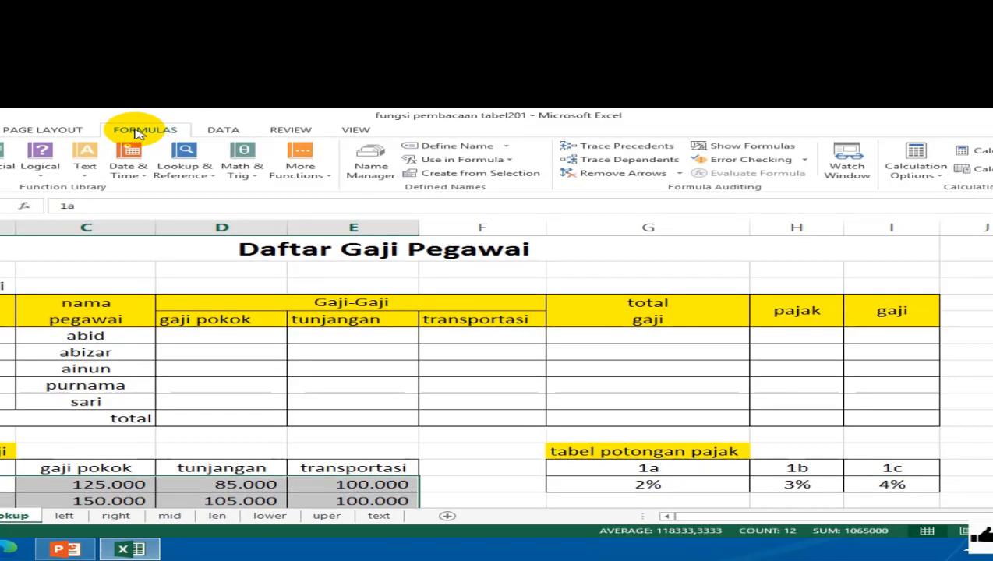
{"action": "scroll", "coordinate": [523, 294], "scroll_direction": "down", "scroll_amount": 3}
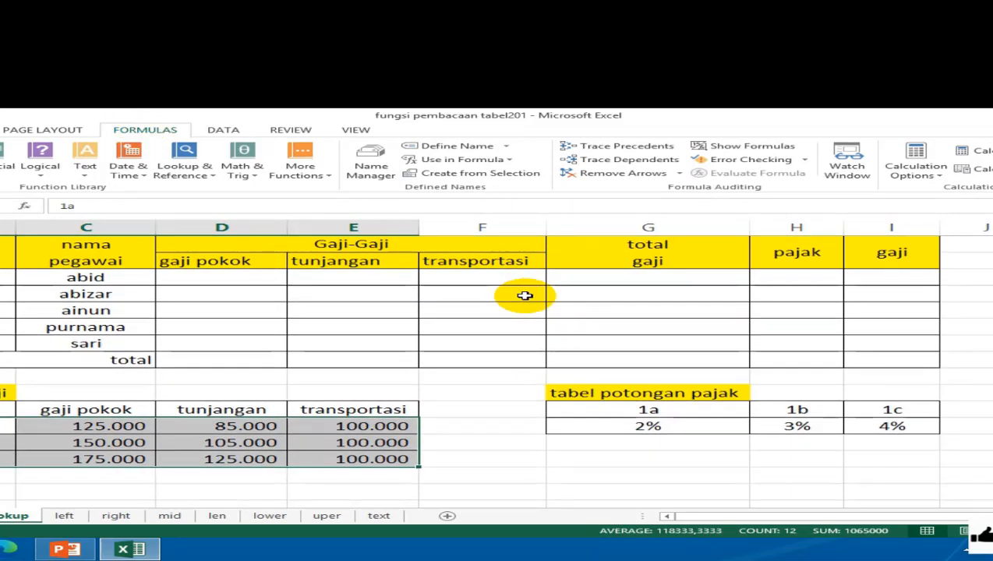
{"action": "left_click", "coordinate": [507, 148]}
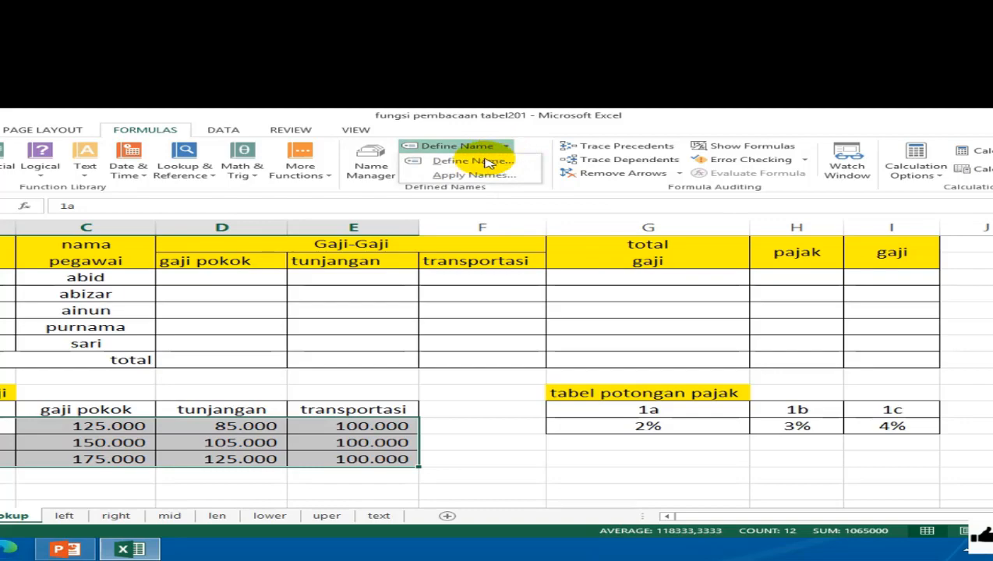
{"action": "left_click", "coordinate": [485, 160]}
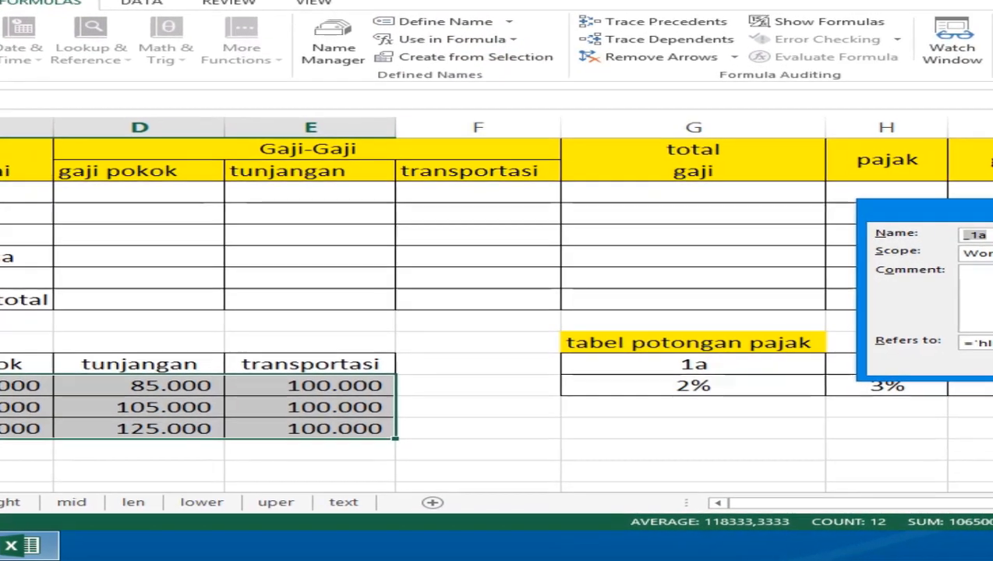
{"action": "left_click_drag", "start_coordinate": [974, 212], "coordinate": [399, 230]}
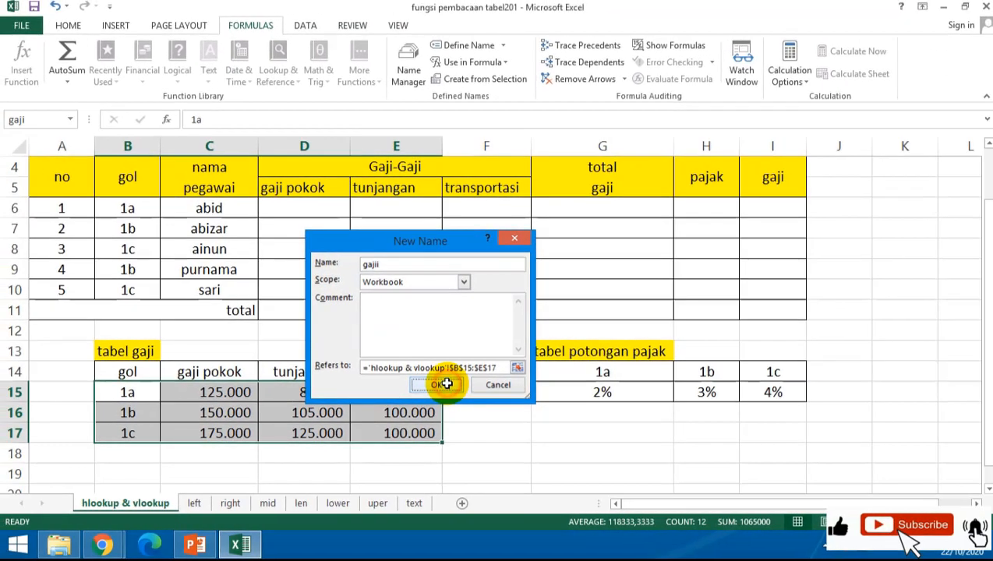
{"action": "left_click", "coordinate": [387, 378]}
{"action": "left_click", "coordinate": [511, 404]}
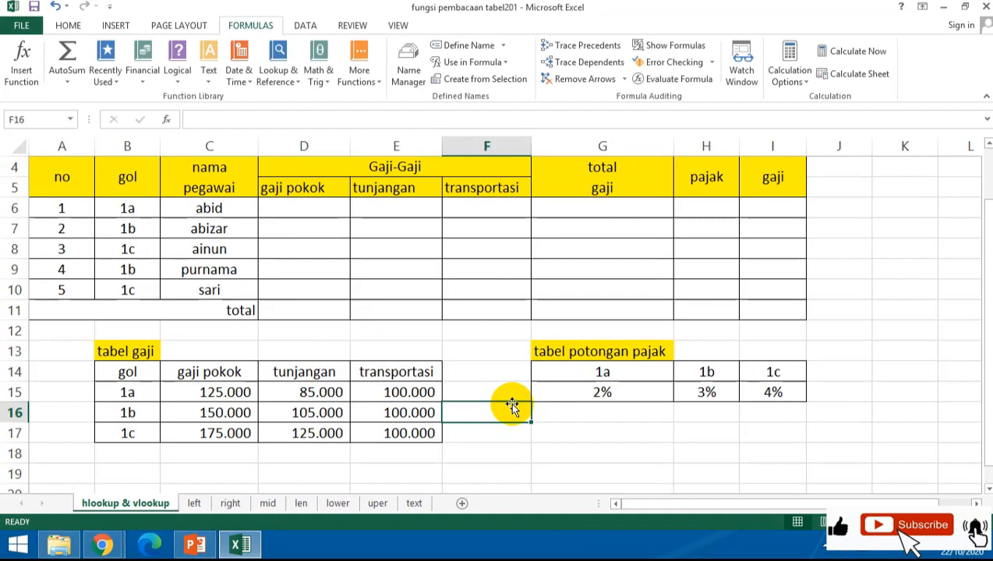
Reselect the salary data in B15:E17 to check the range name assigned to it.
{"action": "left_click", "coordinate": [69, 25]}
{"action": "left_click", "coordinate": [323, 287]}
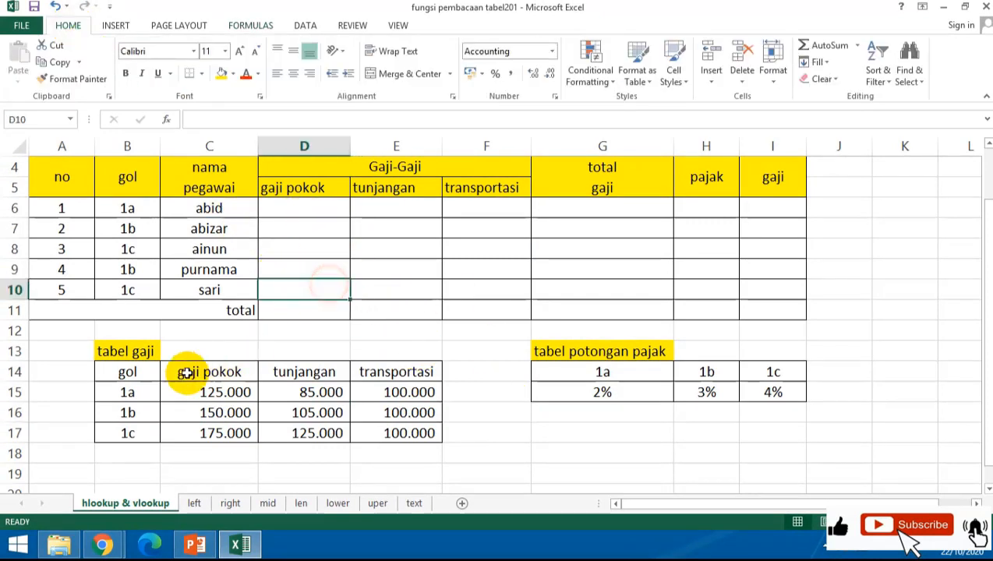
{"action": "left_click_drag", "start_coordinate": [109, 390], "coordinate": [421, 434]}
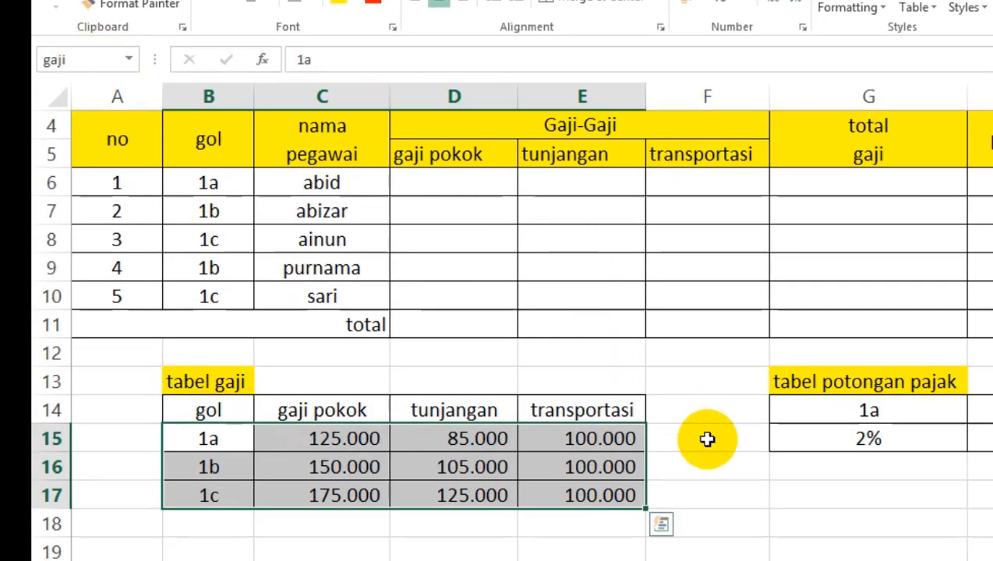
{"action": "left_click", "coordinate": [741, 463]}
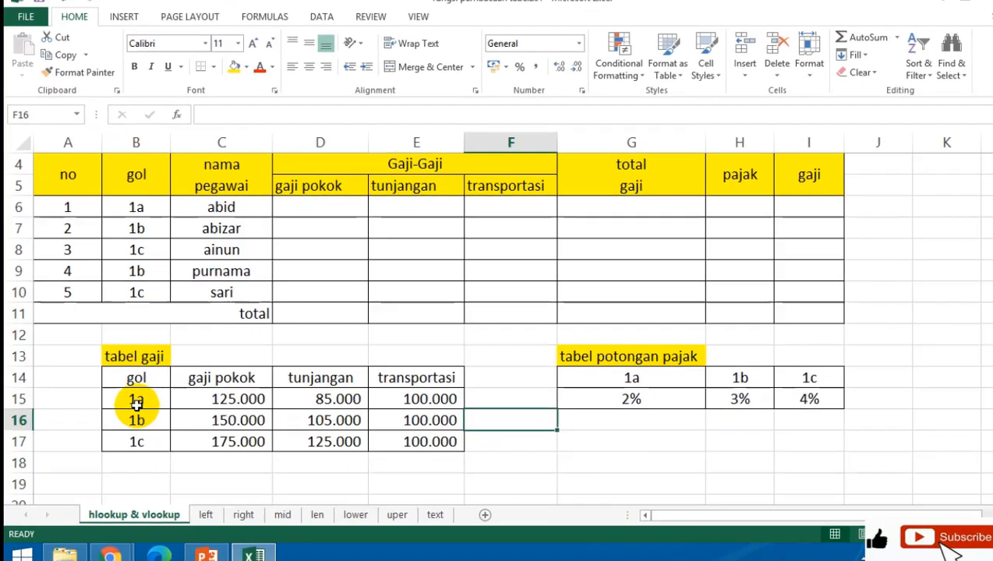
{"action": "left_click_drag", "start_coordinate": [208, 439], "coordinate": [531, 439]}
{"action": "left_click_drag", "start_coordinate": [360, 395], "coordinate": [407, 442]}
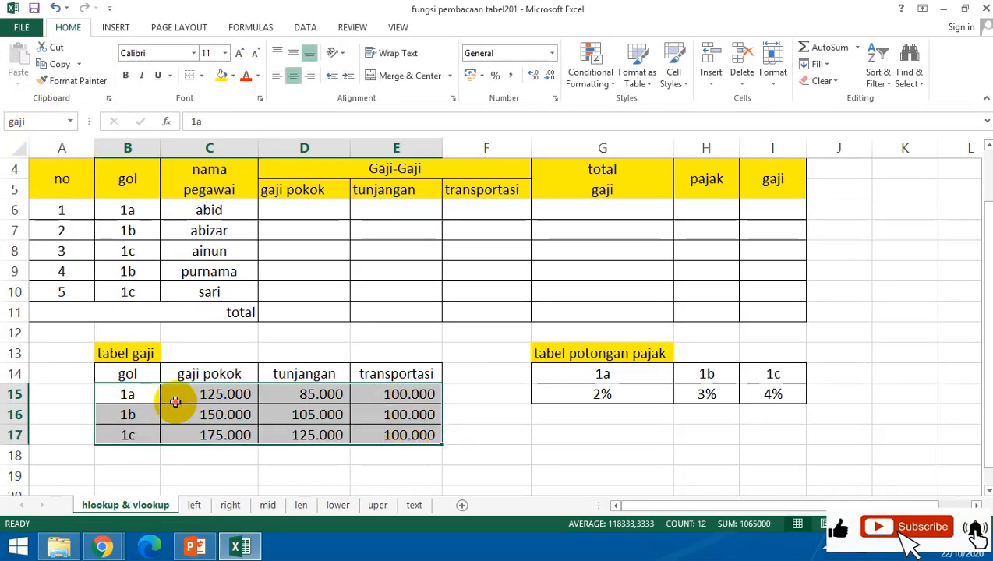
{"action": "left_click_drag", "start_coordinate": [129, 392], "coordinate": [435, 437]}
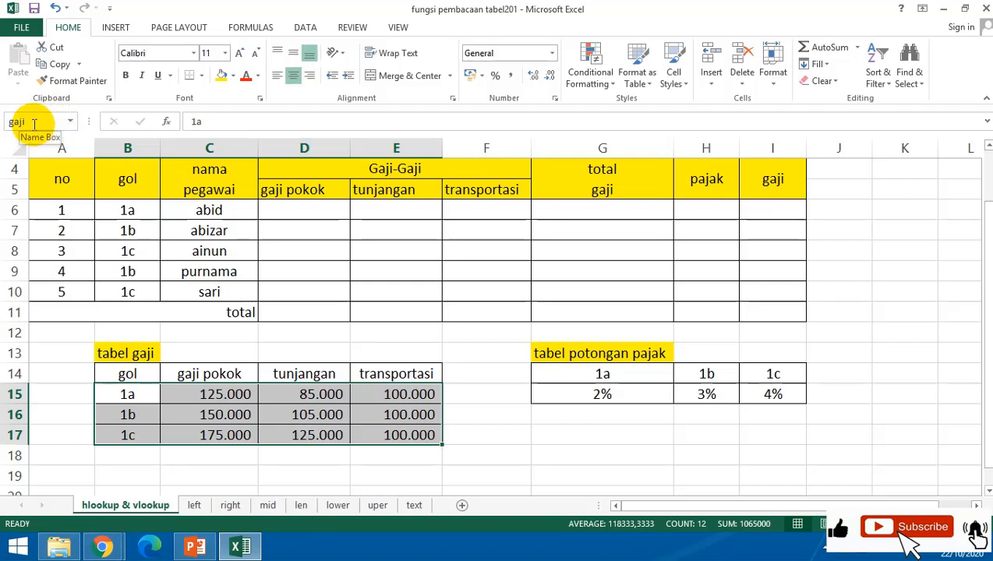
{"action": "left_click", "coordinate": [543, 417]}
Start a new name definition for the tax deduction data in G14:I15.
{"action": "left_click", "coordinate": [561, 373]}
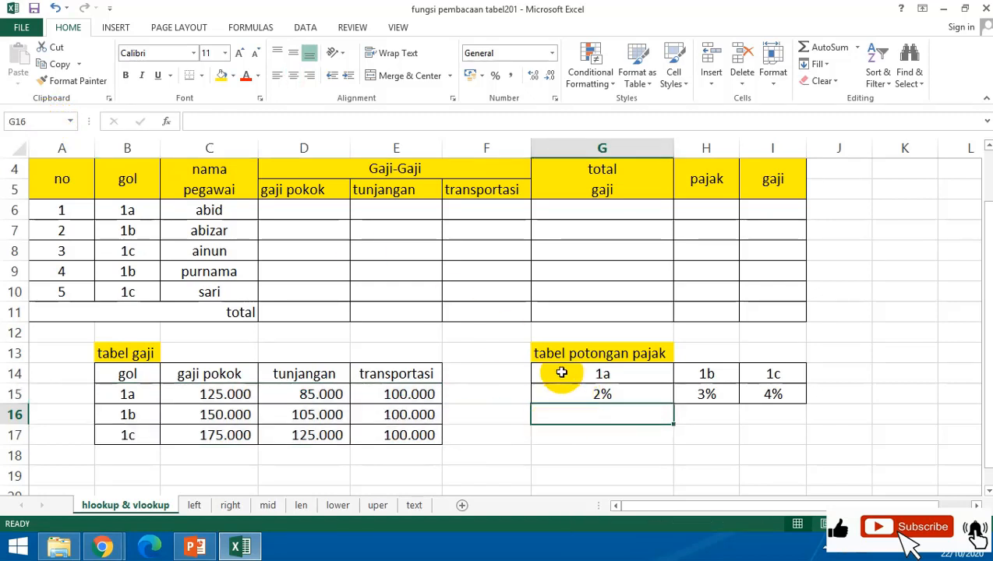
{"action": "left_click_drag", "start_coordinate": [608, 377], "coordinate": [772, 395]}
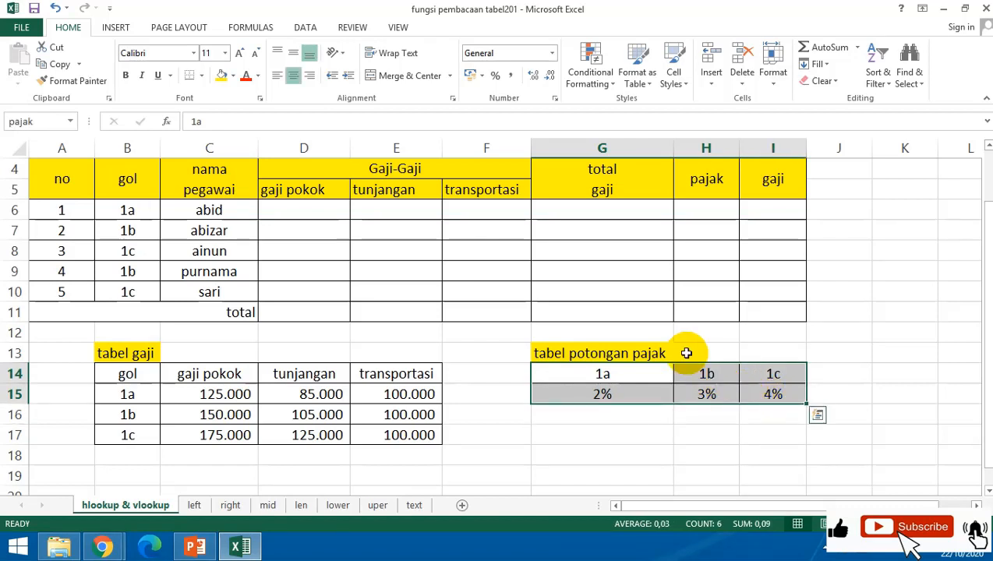
{"action": "left_click", "coordinate": [266, 28]}
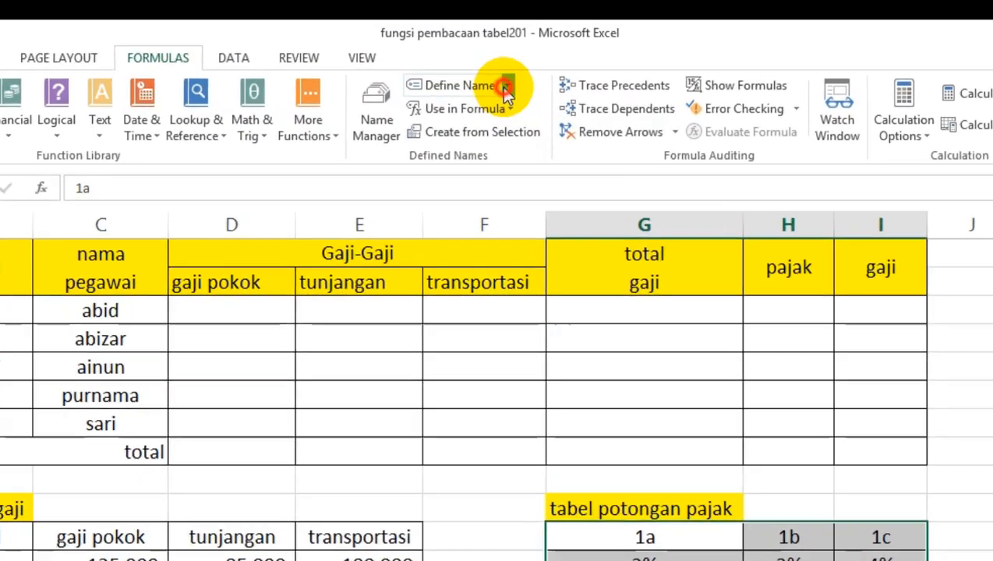
{"action": "left_click", "coordinate": [503, 48]}
{"action": "left_click", "coordinate": [494, 123]}
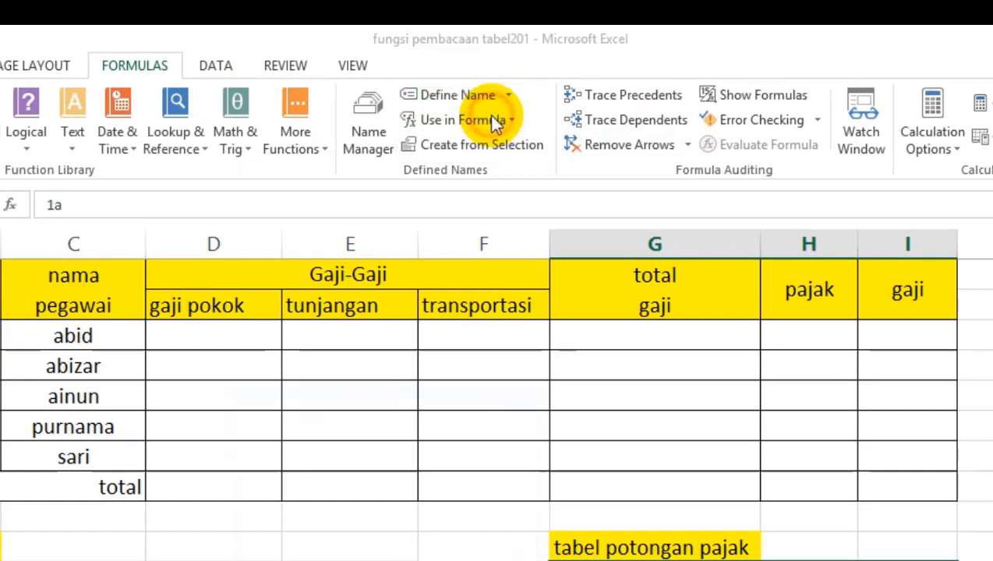
{"action": "left_click_drag", "start_coordinate": [421, 390], "coordinate": [564, 399]}
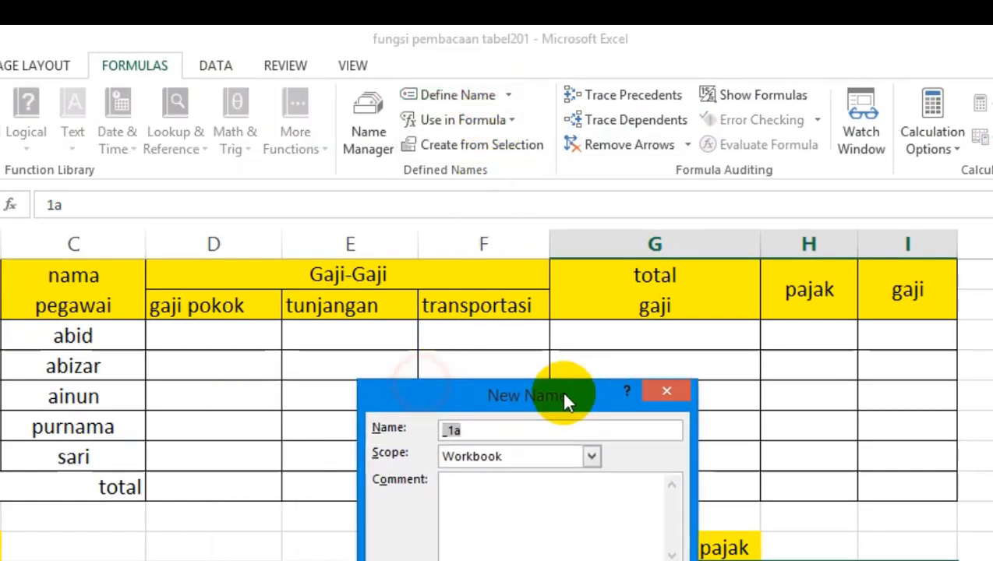
Try the "hlookup & vlookup" sheet as the new name's scope, and set the scope back to Workbook.
{"action": "left_click", "coordinate": [594, 455]}
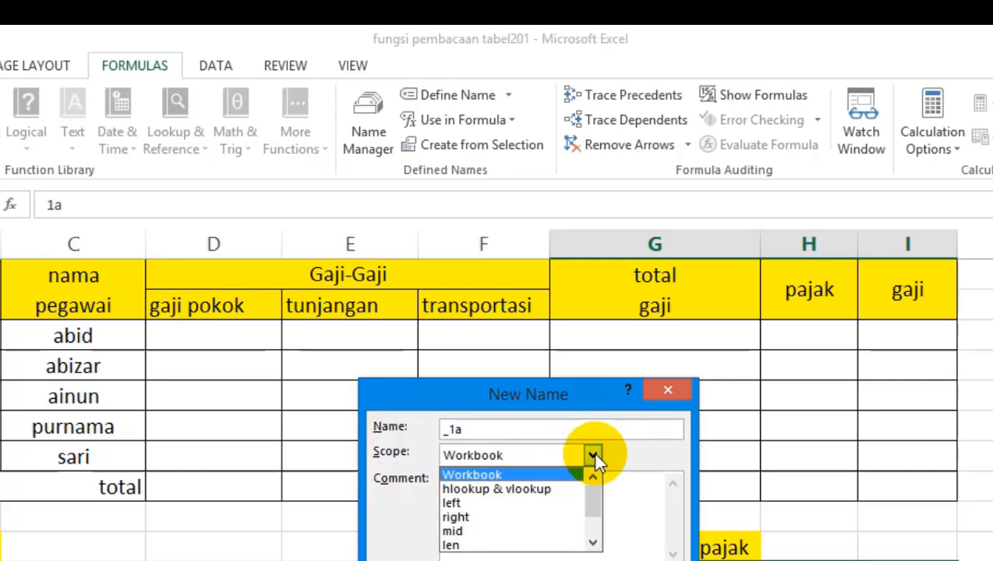
{"action": "left_click", "coordinate": [593, 456]}
{"action": "left_click", "coordinate": [593, 455]}
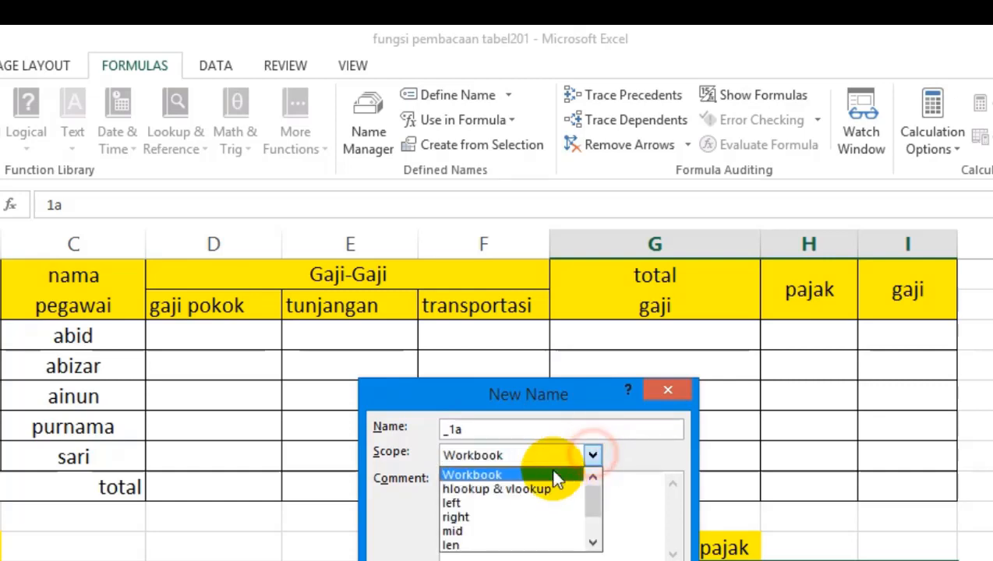
{"action": "left_click", "coordinate": [536, 487]}
{"action": "left_click", "coordinate": [593, 456]}
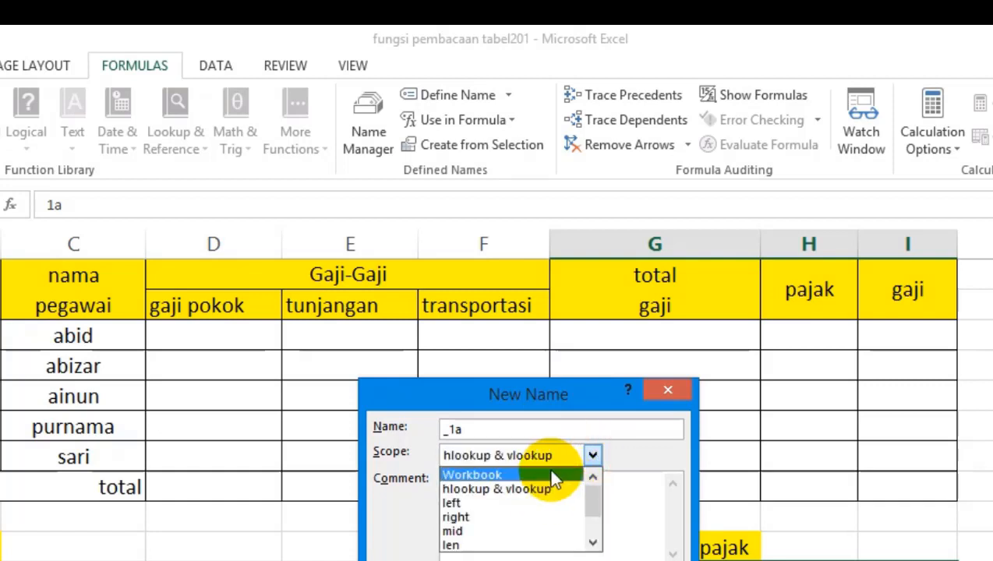
{"action": "left_click", "coordinate": [551, 475]}
Replace the suggested range name with "pajak" and create the name for G14:I15.
{"action": "left_click", "coordinate": [507, 433]}
{"action": "left_click", "coordinate": [508, 432]}
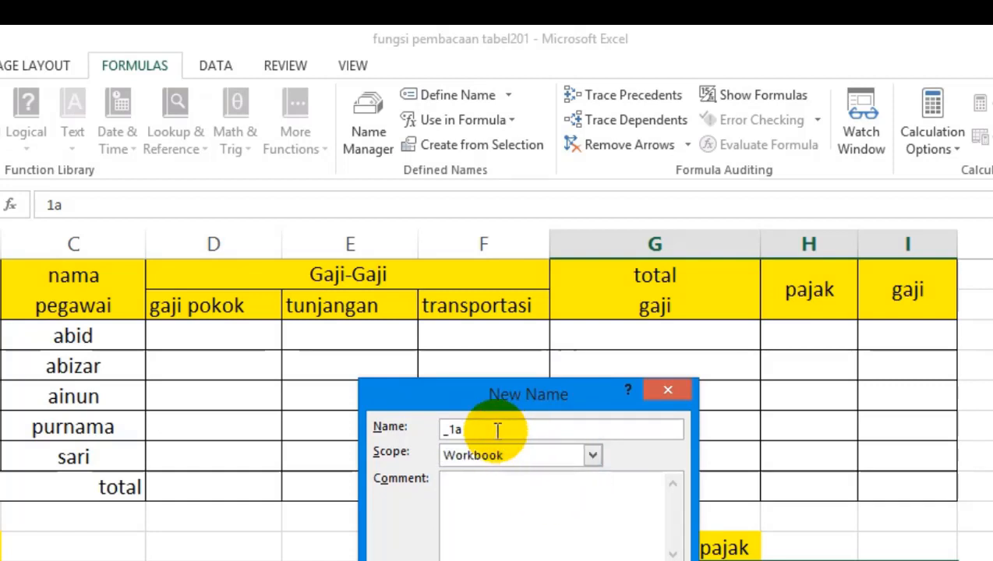
{"action": "left_click_drag", "start_coordinate": [496, 427], "coordinate": [381, 458]}
{"action": "left_click", "coordinate": [484, 428]}
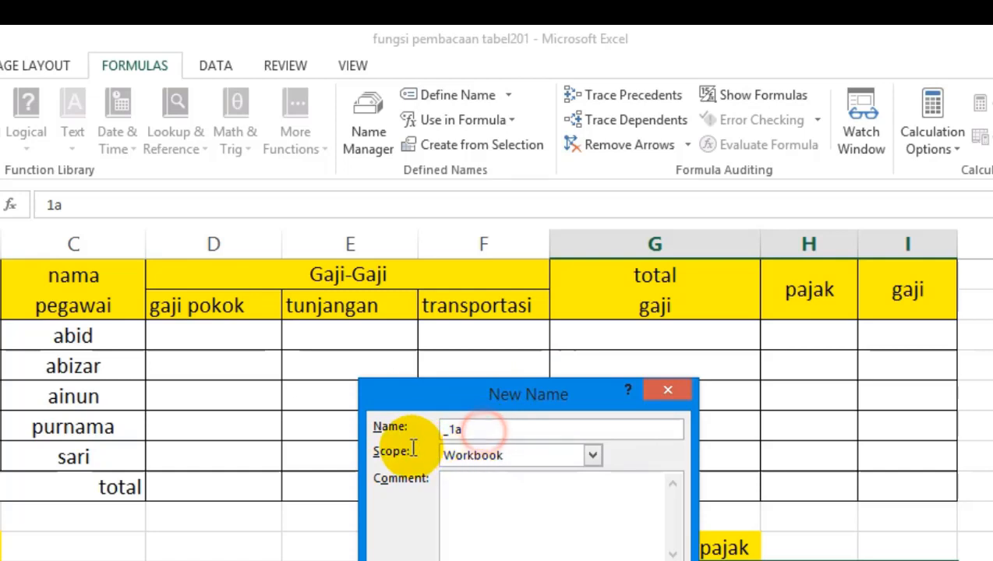
{"action": "key", "text": "BackSpace"}
{"action": "key", "text": "BackSpace"}
{"action": "key", "text": "BackSpace"}
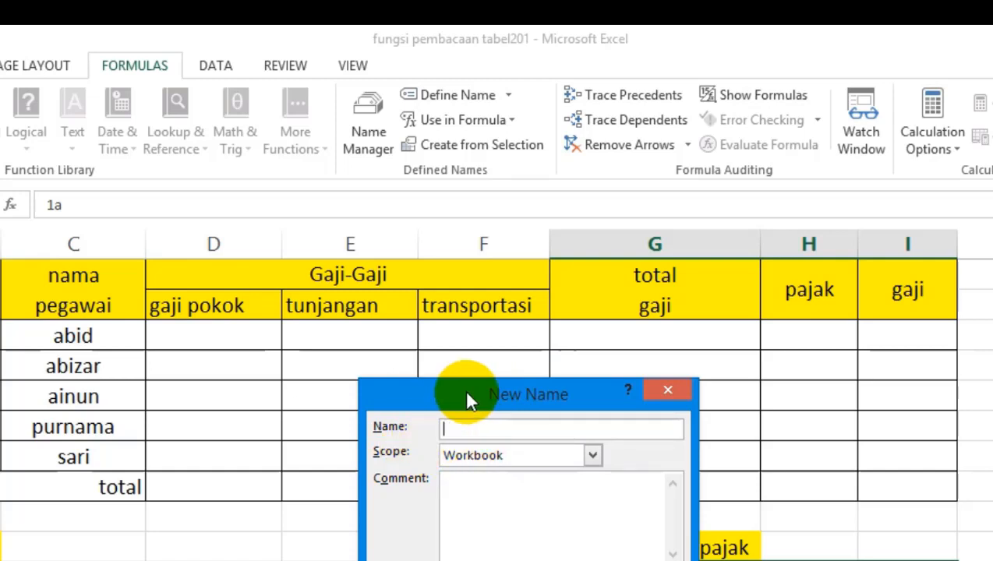
{"action": "type", "text": "pajakk"}
{"action": "key", "text": "BackSpace"}
{"action": "key", "text": "Return"}
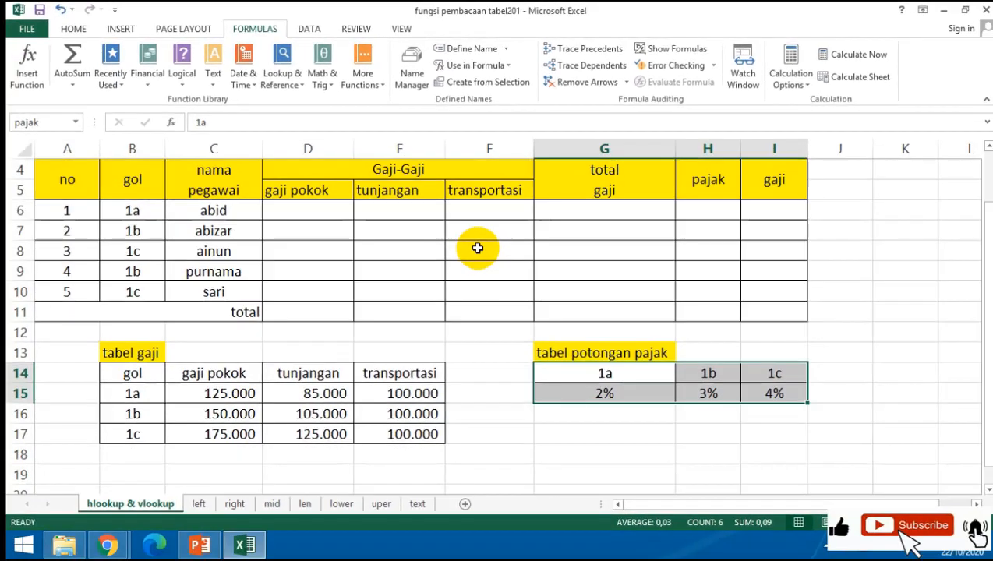
{"action": "left_click", "coordinate": [583, 268]}
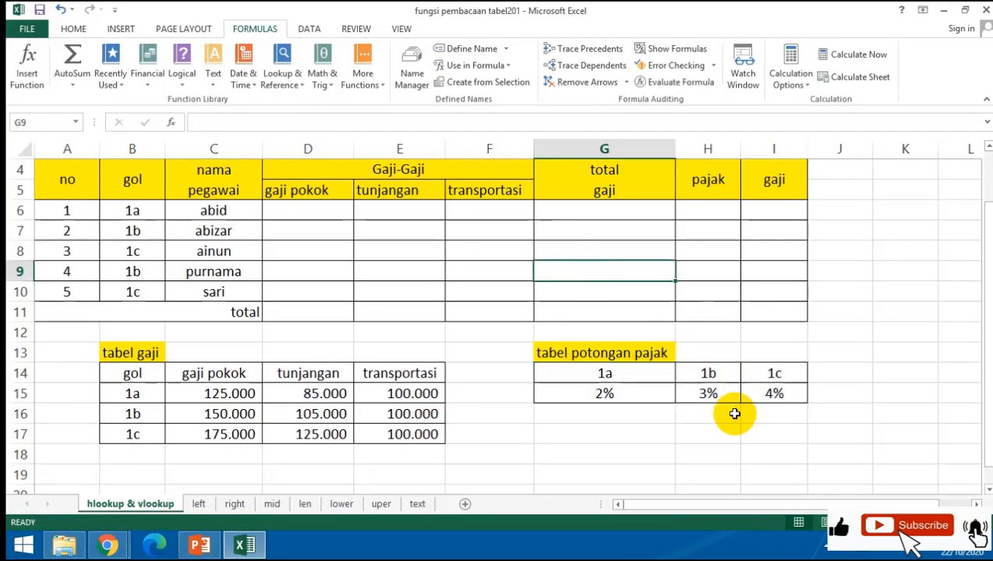
{"action": "left_click", "coordinate": [670, 436]}
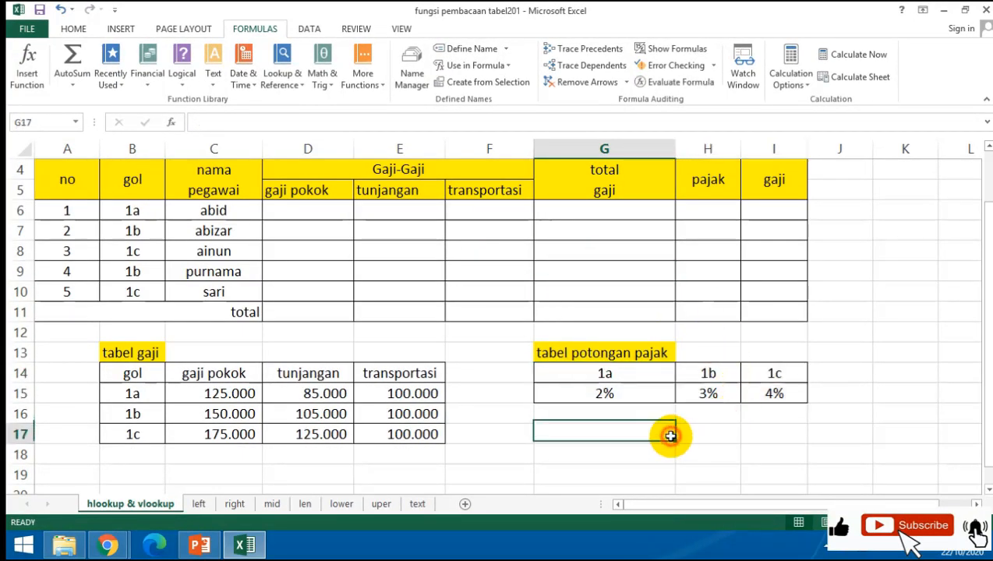
Select the salary data in B15:E17 again to review its assigned range name.
{"action": "left_click", "coordinate": [123, 393]}
{"action": "left_click_drag", "start_coordinate": [122, 392], "coordinate": [413, 434]}
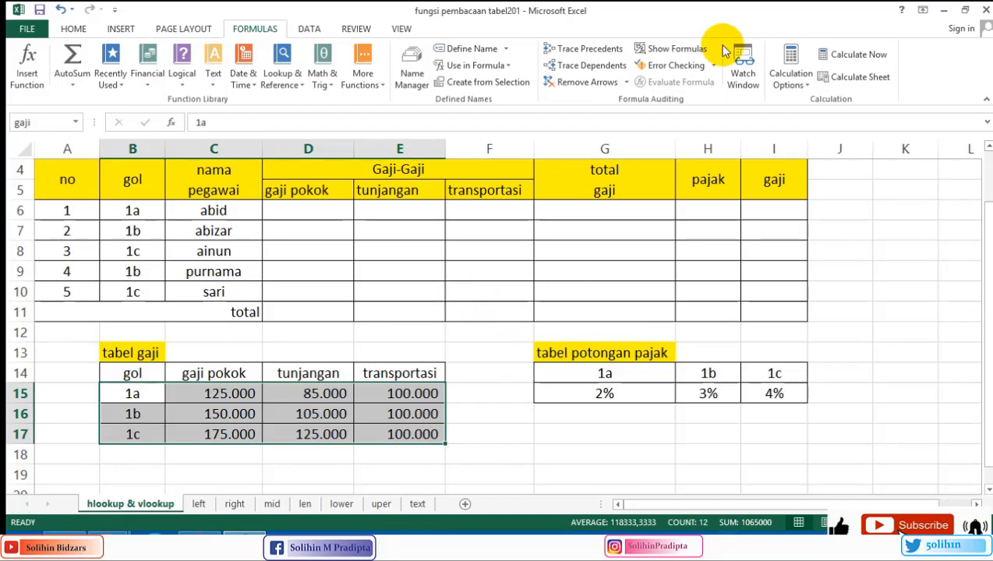
{"action": "left_click", "coordinate": [652, 477]}
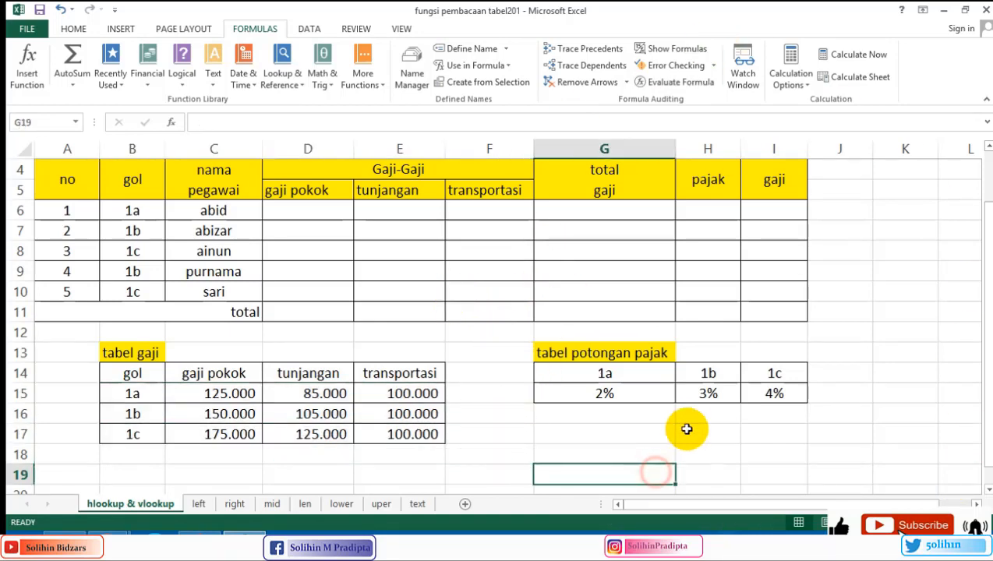
{"action": "left_click", "coordinate": [672, 417]}
{"action": "scroll", "coordinate": [299, 291], "scroll_direction": "up", "scroll_amount": 1}
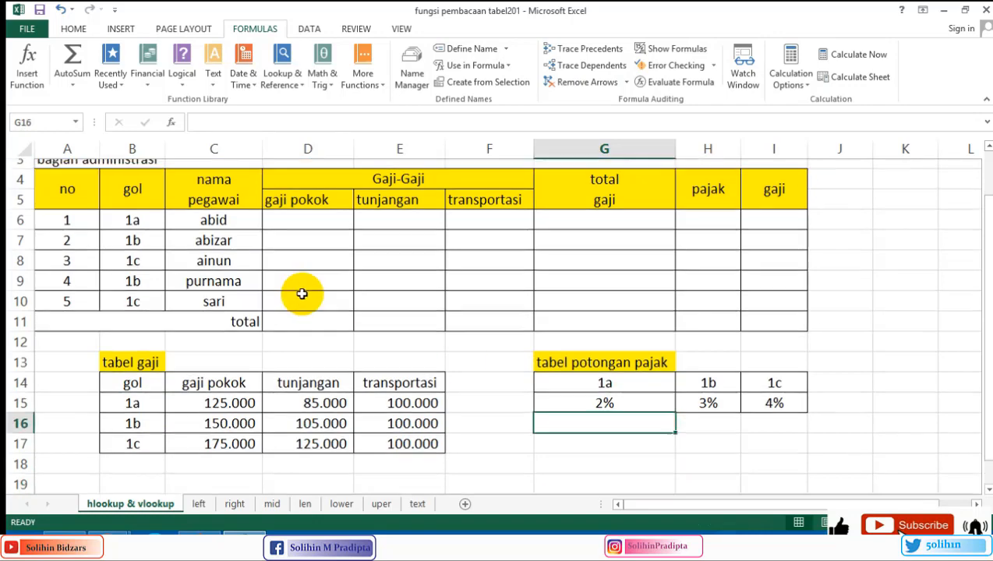
{"action": "scroll", "coordinate": [427, 350], "scroll_direction": "down", "scroll_amount": 1}
Highlight the salary component cells D6:F11 and the pajak cells H6:H11 to review the areas for lookup formulas.
{"action": "left_click", "coordinate": [280, 212]}
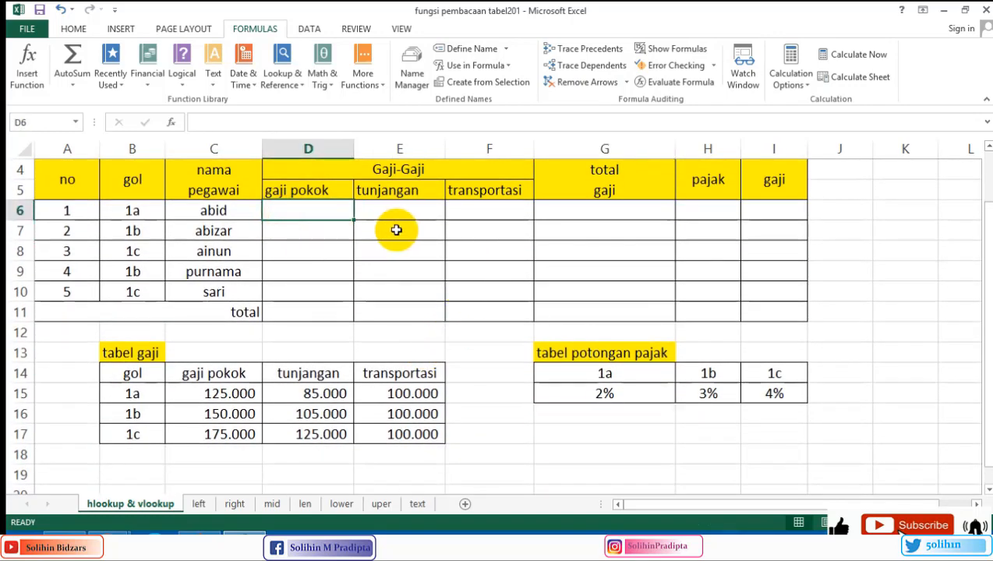
{"action": "left_click", "coordinate": [587, 248]}
{"action": "left_click_drag", "start_coordinate": [290, 209], "coordinate": [477, 313]}
{"action": "left_click_drag", "start_coordinate": [708, 209], "coordinate": [710, 314]}
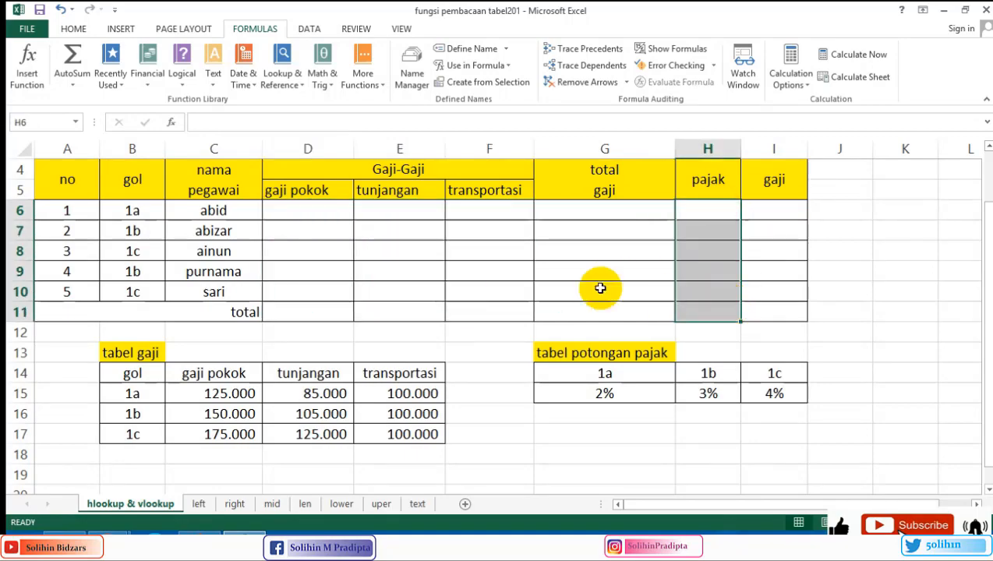
{"action": "left_click", "coordinate": [428, 257]}
Start a VLOOKUP formula in D6 with the gol code in B6 as the lookup value.
{"action": "left_click", "coordinate": [309, 211]}
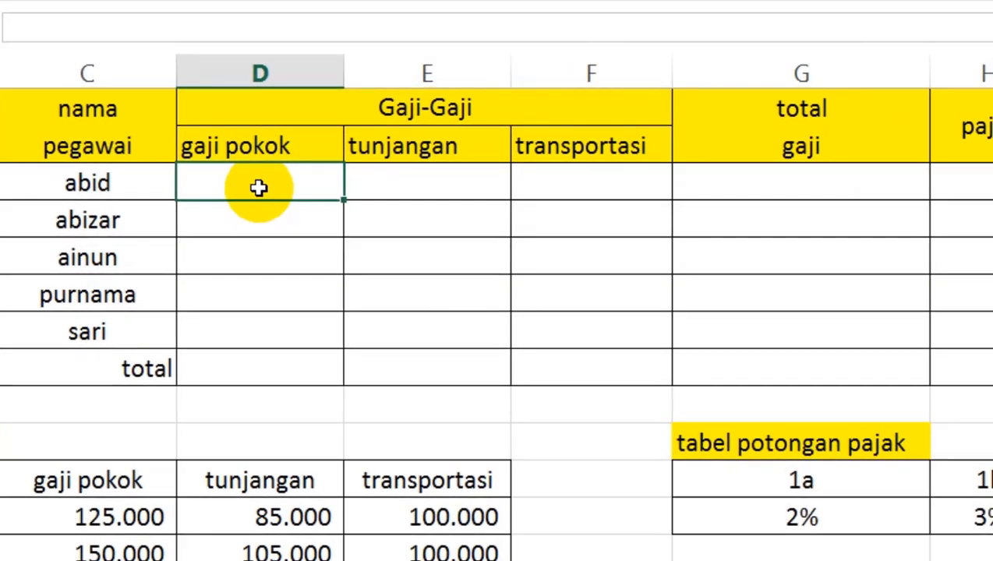
{"action": "left_click", "coordinate": [549, 266]}
{"action": "left_click", "coordinate": [306, 187]}
{"action": "type", "text": "="}
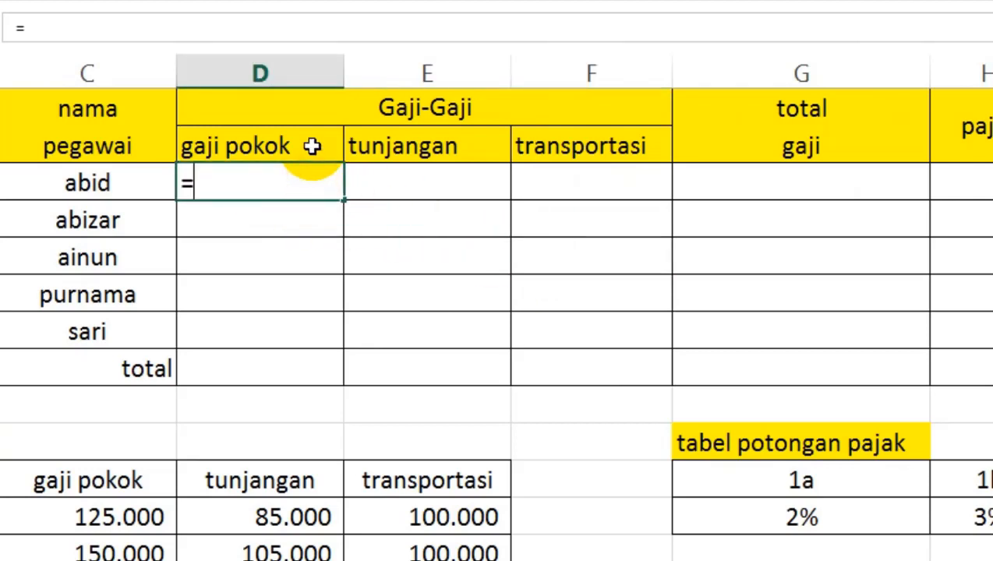
{"action": "type", "text": "vloo"}
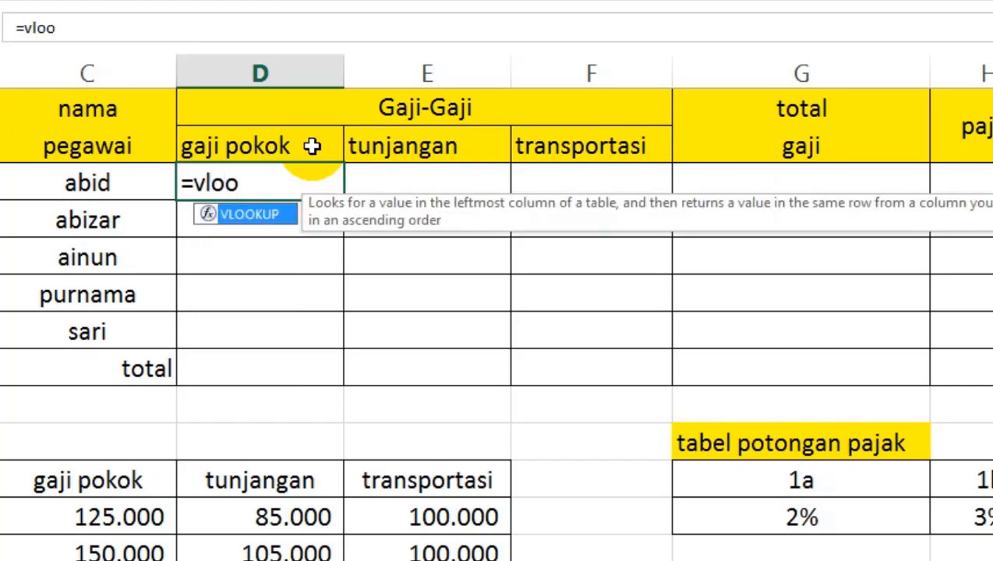
{"action": "type", "text": "kup"}
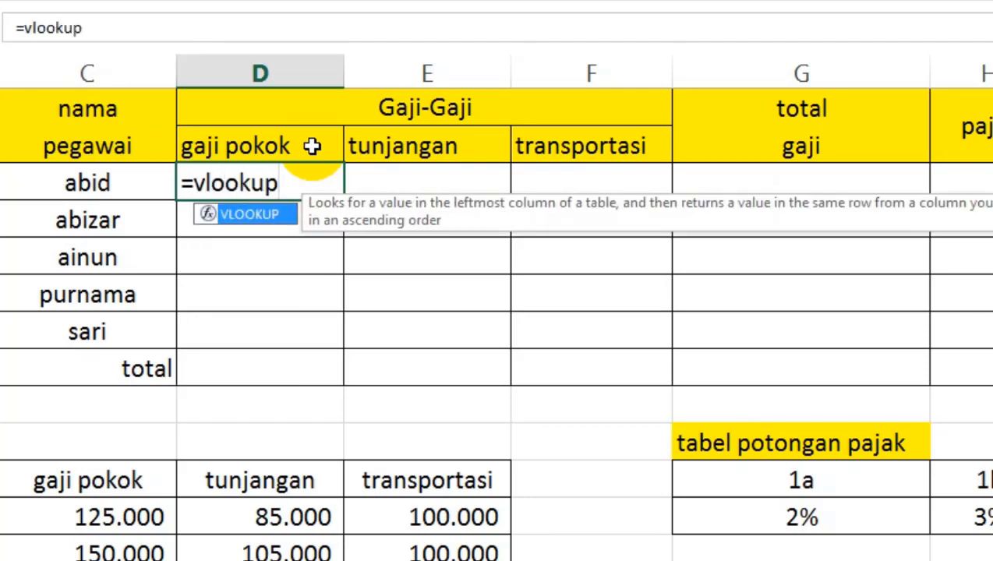
{"action": "double_click", "coordinate": [253, 213]}
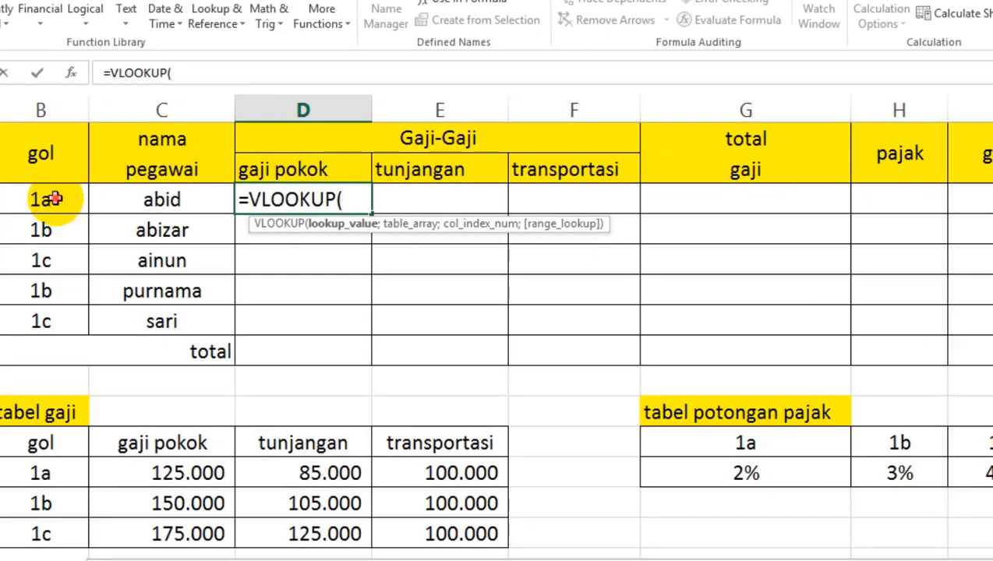
{"action": "left_click", "coordinate": [56, 199]}
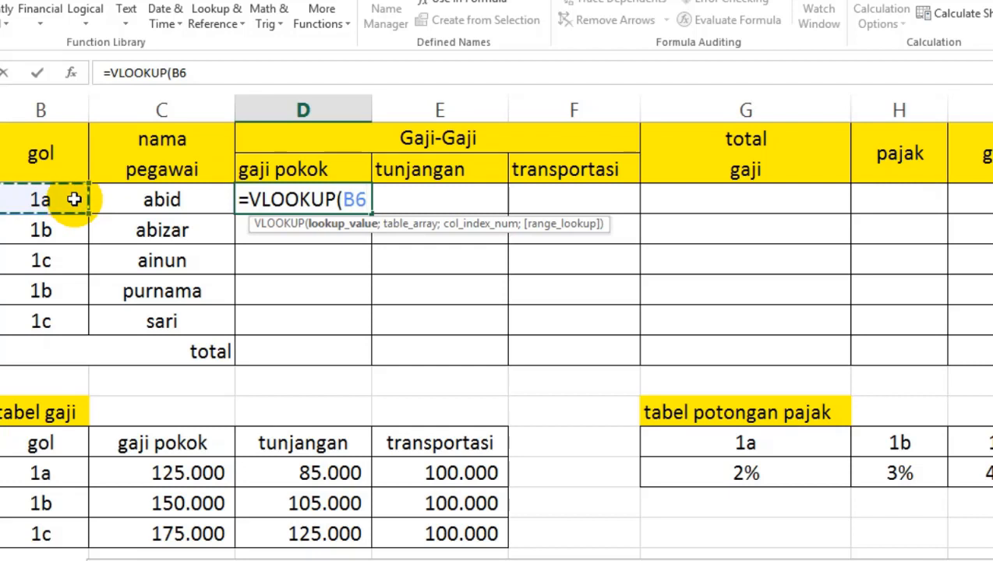
{"action": "type", "text": ";"}
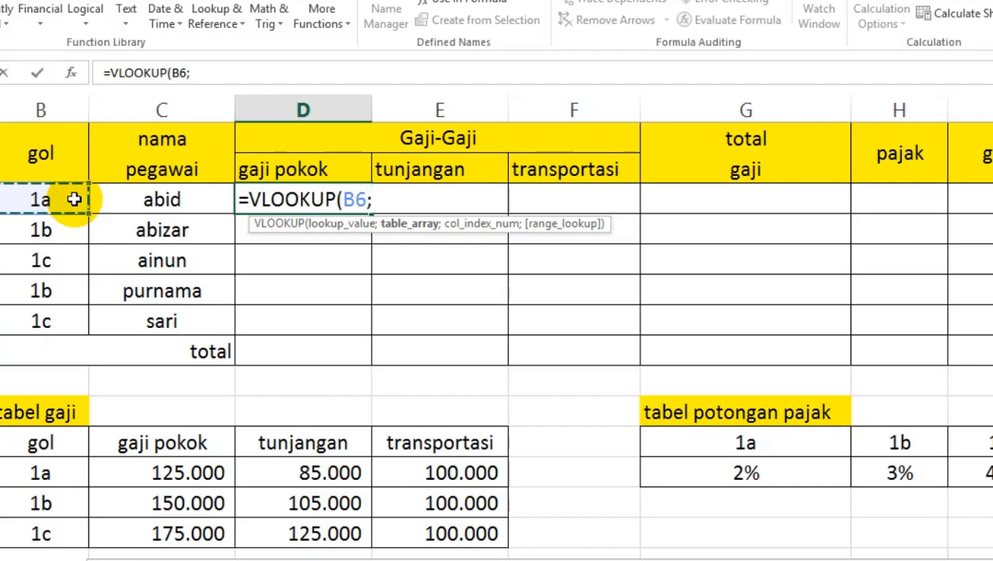
Complete the D6 formula with the named range gajii and column index 2, giving =VLOOKUP(B6;gajii;2).
{"action": "type", "text": "gaj"}
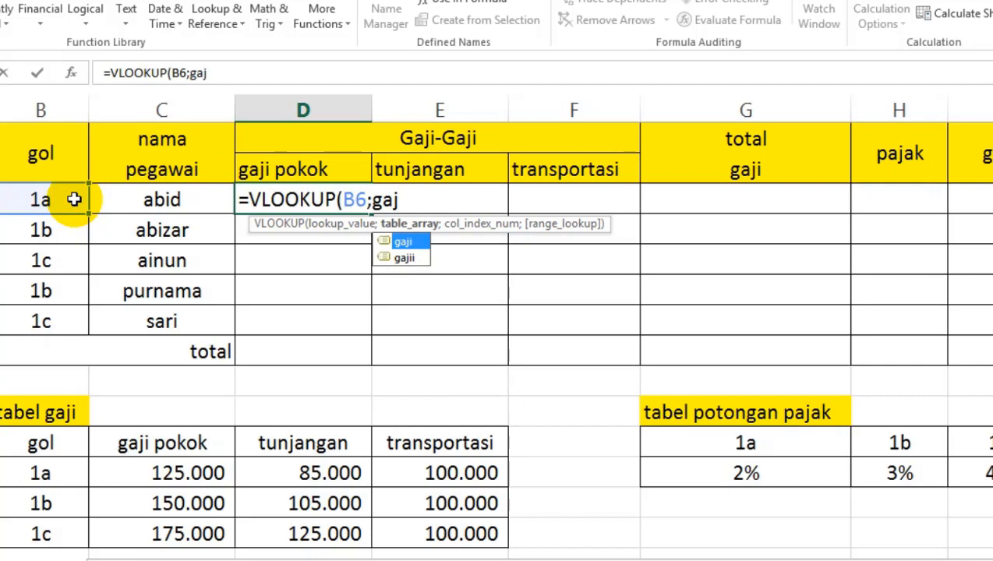
{"action": "type", "text": "i"}
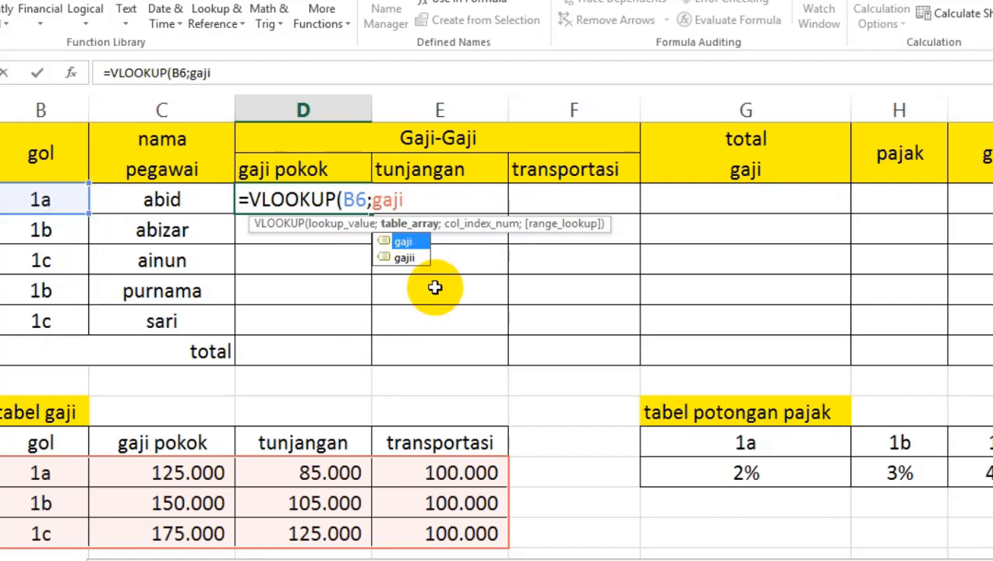
{"action": "left_click", "coordinate": [415, 261]}
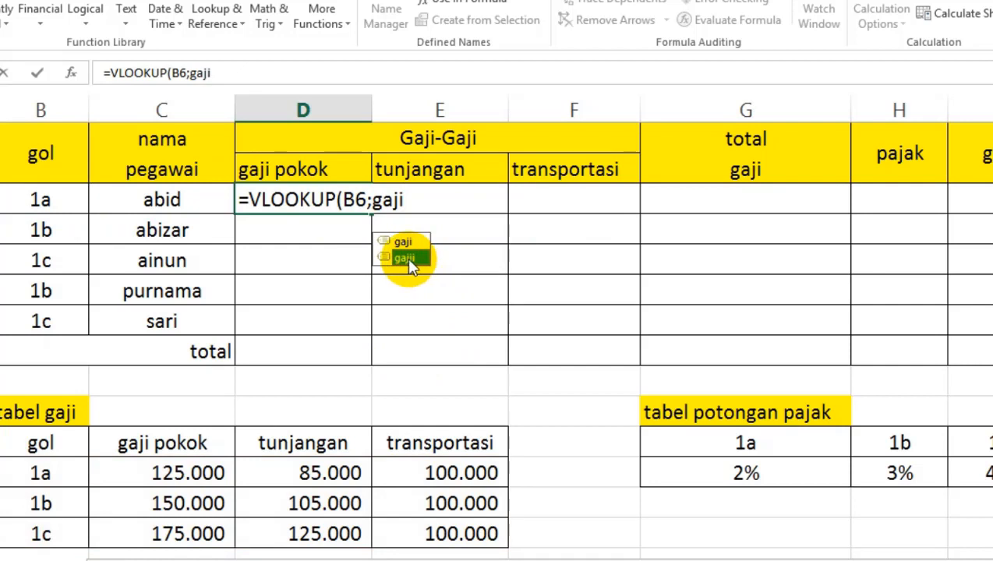
{"action": "double_click", "coordinate": [410, 258]}
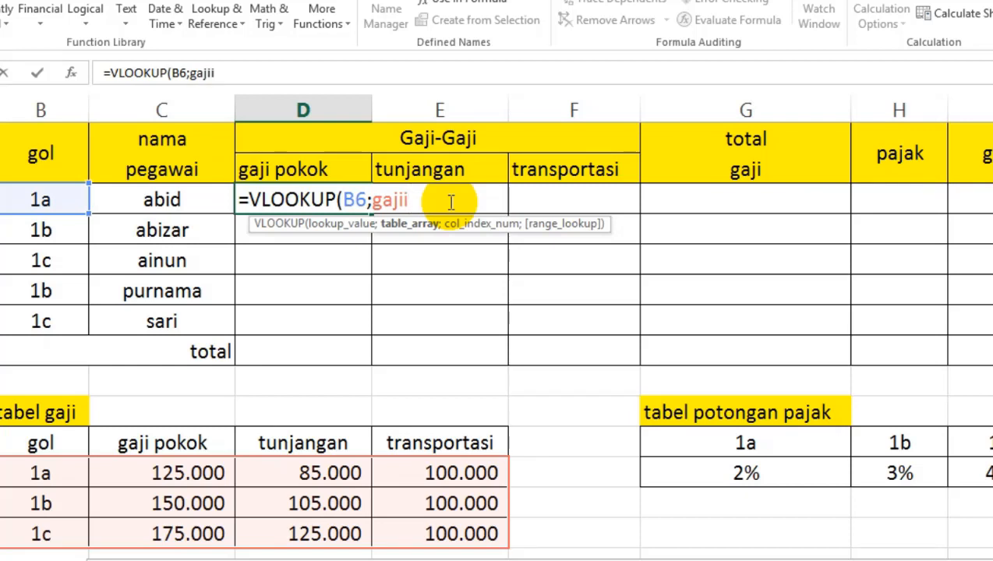
{"action": "type", "text": ";2"}
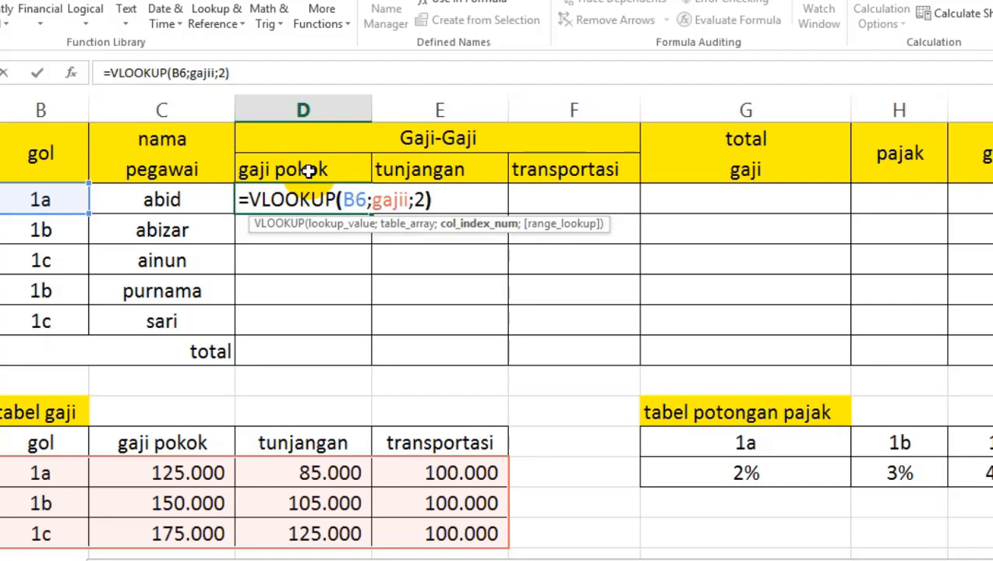
{"action": "key", "text": "Return"}
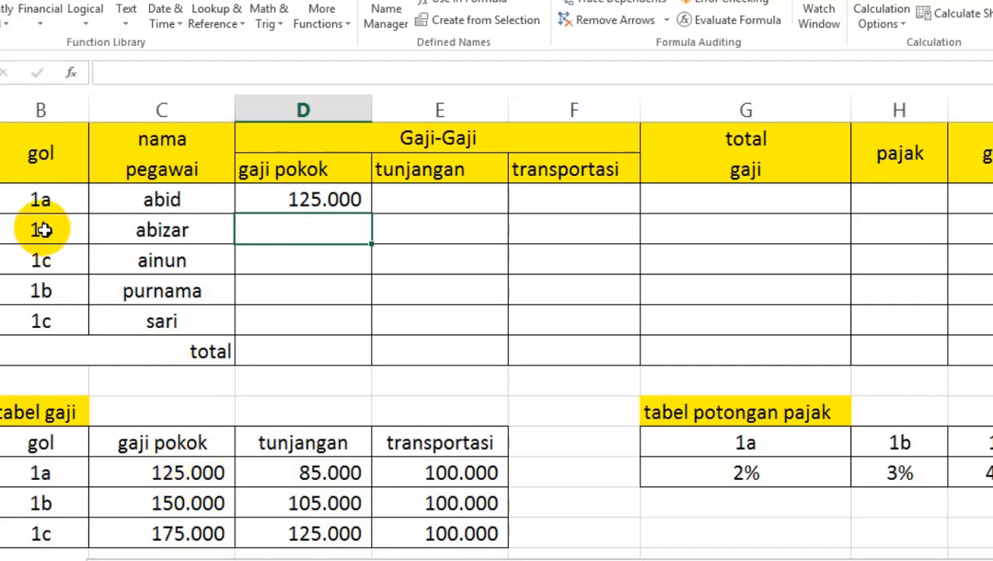
Fill the gaji pokok formula from D6 down to D10 and check the copied formula in D7 against its gol code.
{"action": "left_click", "coordinate": [367, 210]}
{"action": "left_click_drag", "start_coordinate": [371, 245], "coordinate": [377, 336]}
{"action": "left_click", "coordinate": [361, 230]}
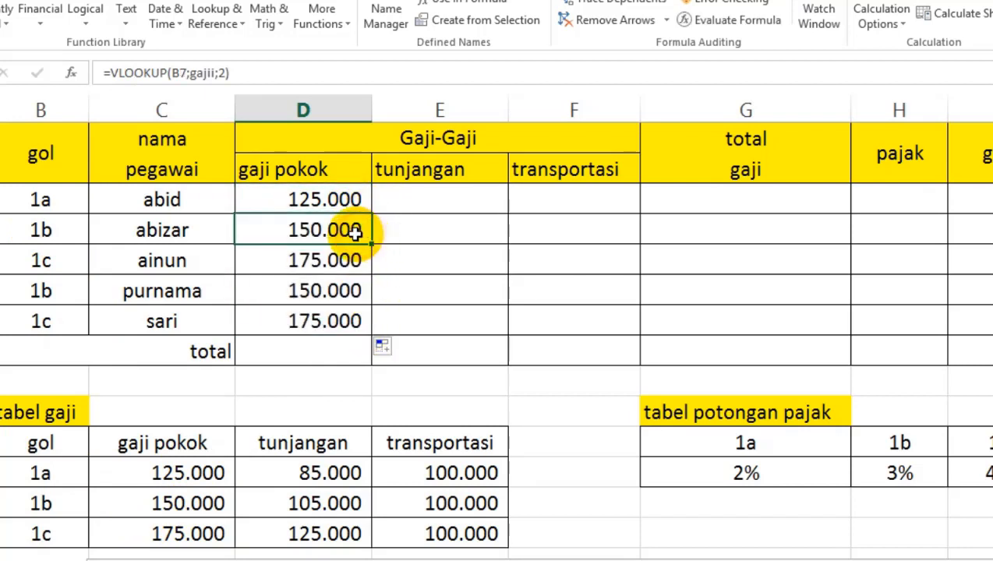
{"action": "left_click", "coordinate": [67, 230]}
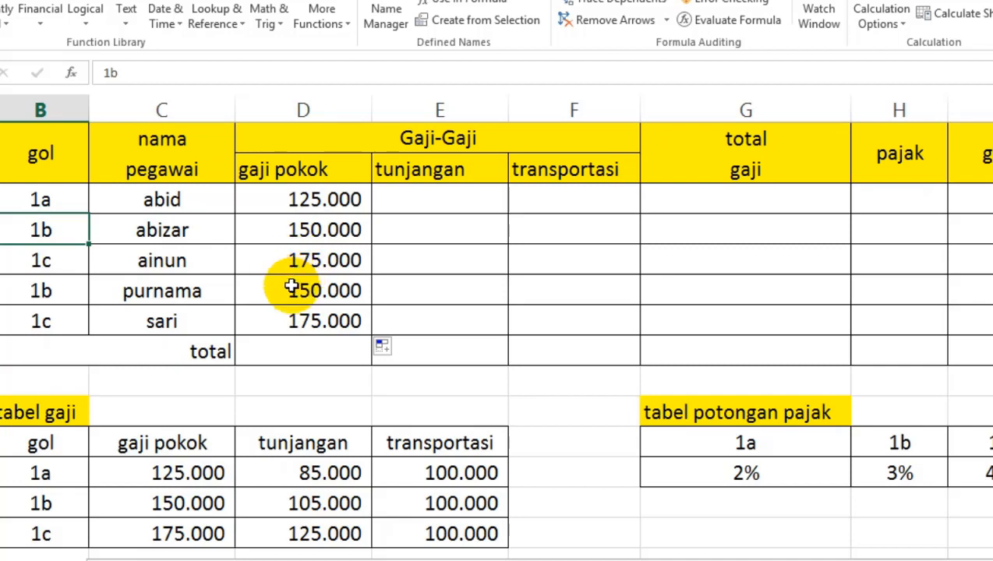
Change the first employee's gol code in B6 to 1b to test the lookup.
{"action": "left_click", "coordinate": [62, 196]}
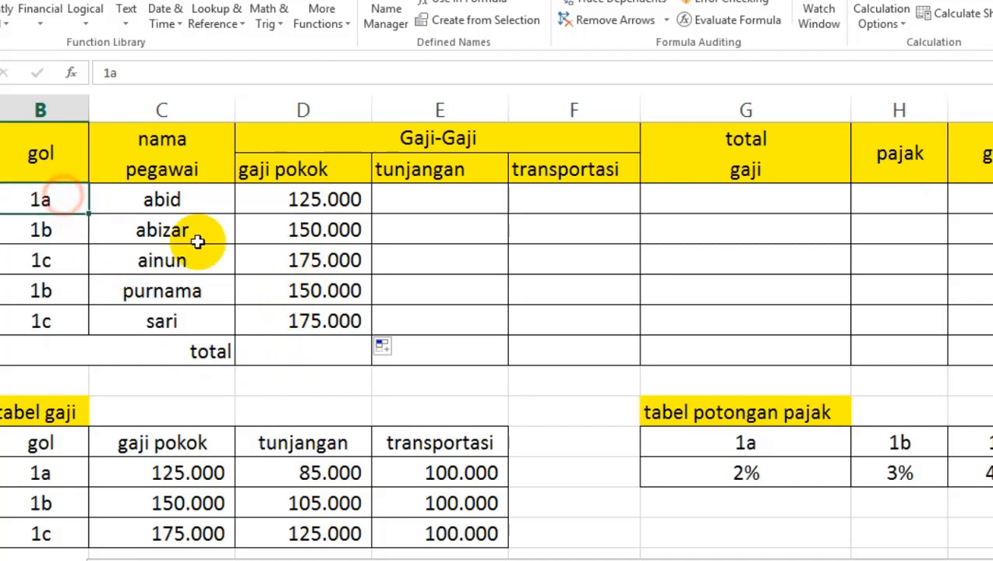
{"action": "type", "text": "1b"}
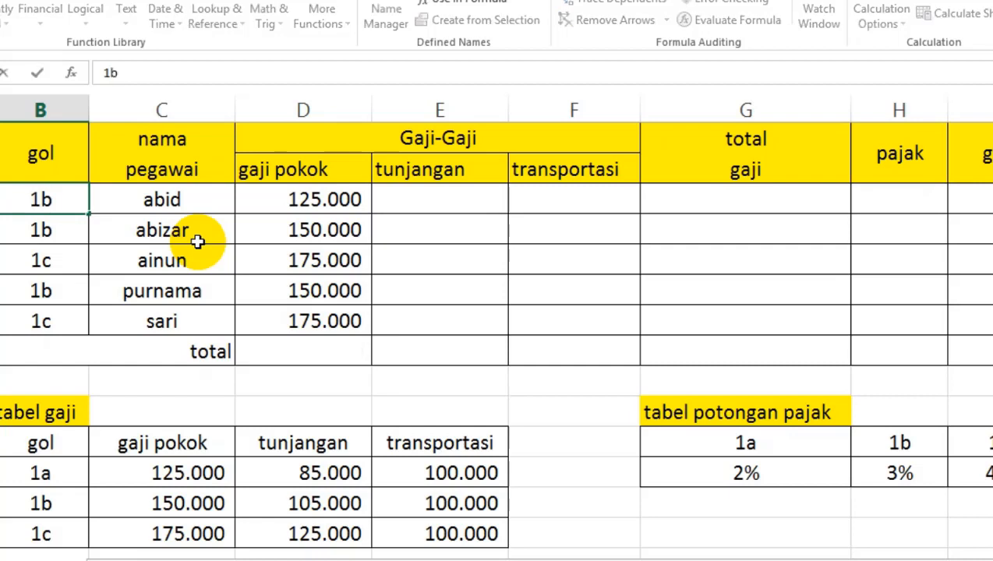
{"action": "key", "text": "Return"}
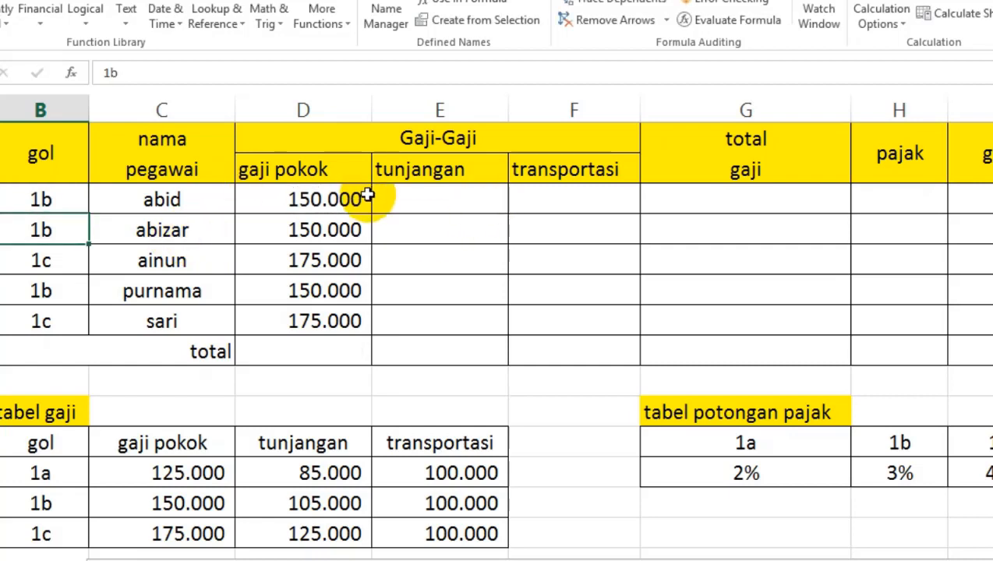
Change the first gol code of the salary table, in B15, to 1x.
{"action": "left_click", "coordinate": [63, 475]}
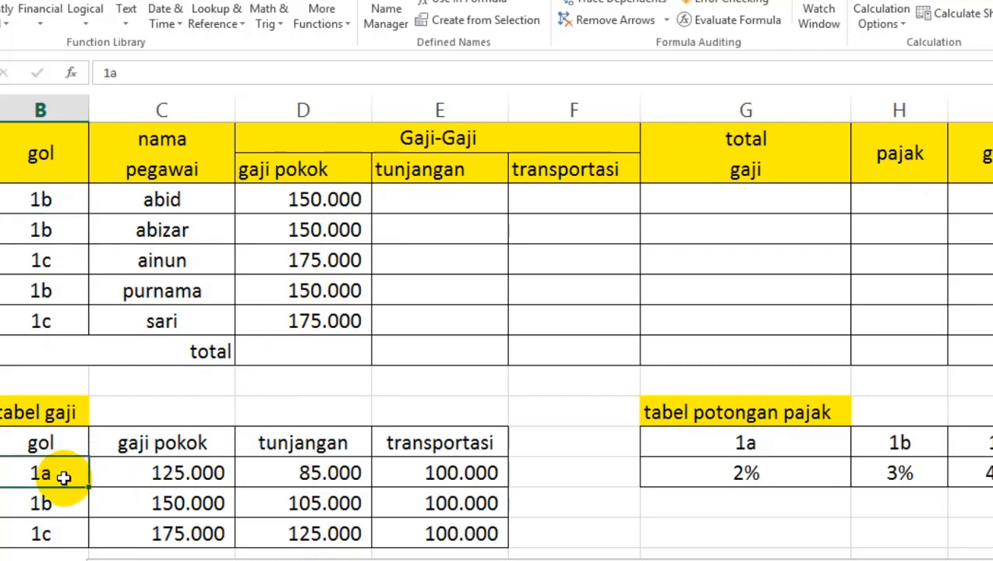
{"action": "double_click", "coordinate": [65, 475]}
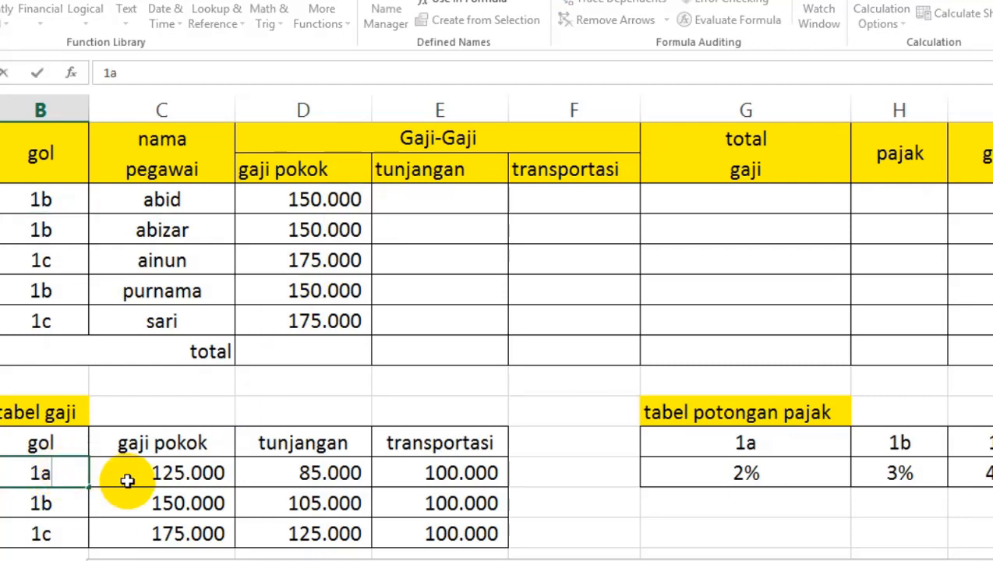
{"action": "key", "text": "BackSpace"}
{"action": "type", "text": "x"}
{"action": "key", "text": "Return"}
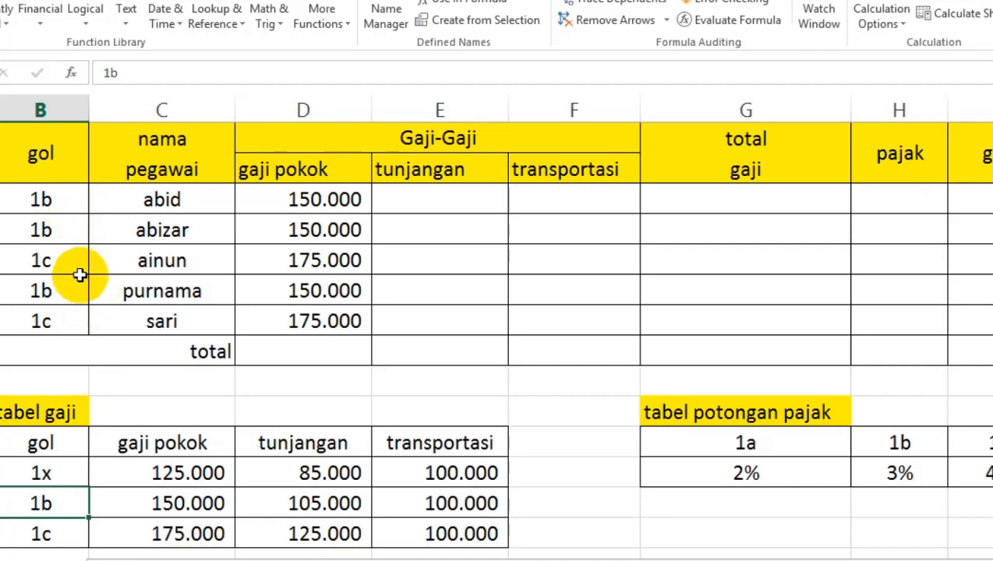
Set the first employee's gol code in B6 to 1x.
{"action": "left_click", "coordinate": [70, 199]}
{"action": "type", "text": "1"}
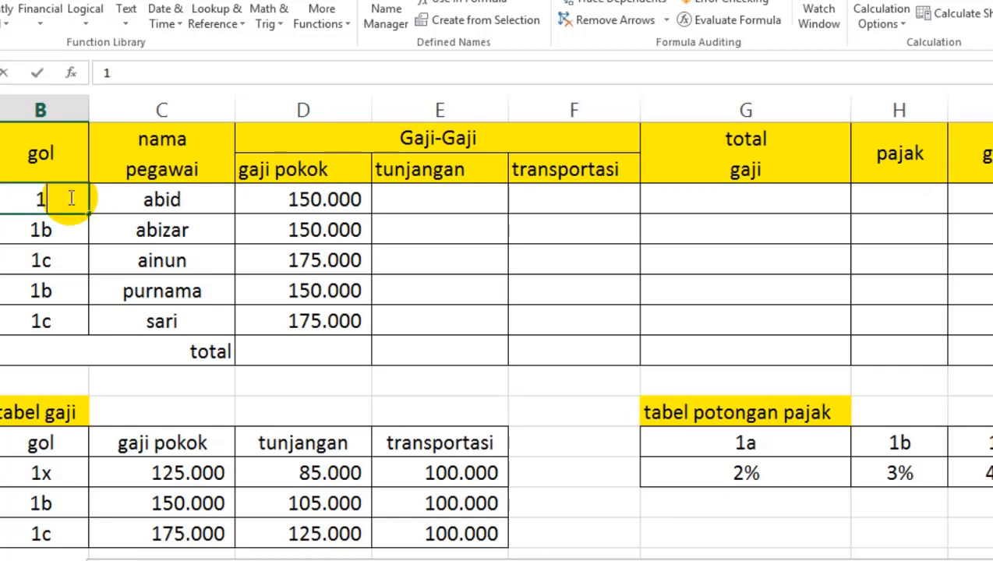
{"action": "type", "text": "x"}
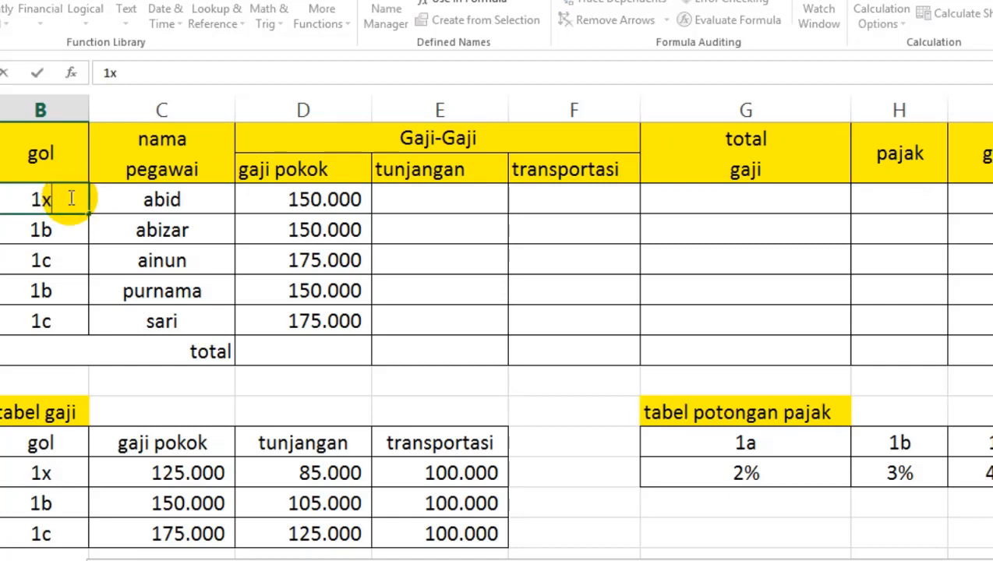
{"action": "key", "text": "Return"}
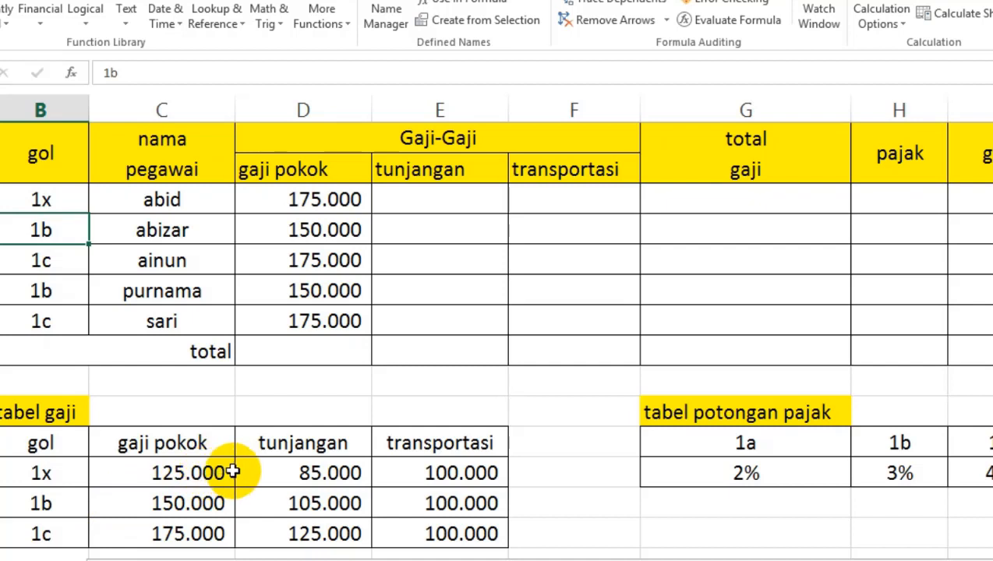
Undo the two 1x changes in B6 and B15, and set the gol code in B6 to 1a.
{"action": "key", "text": "ctrl+z"}
{"action": "key", "text": "ctrl+z"}
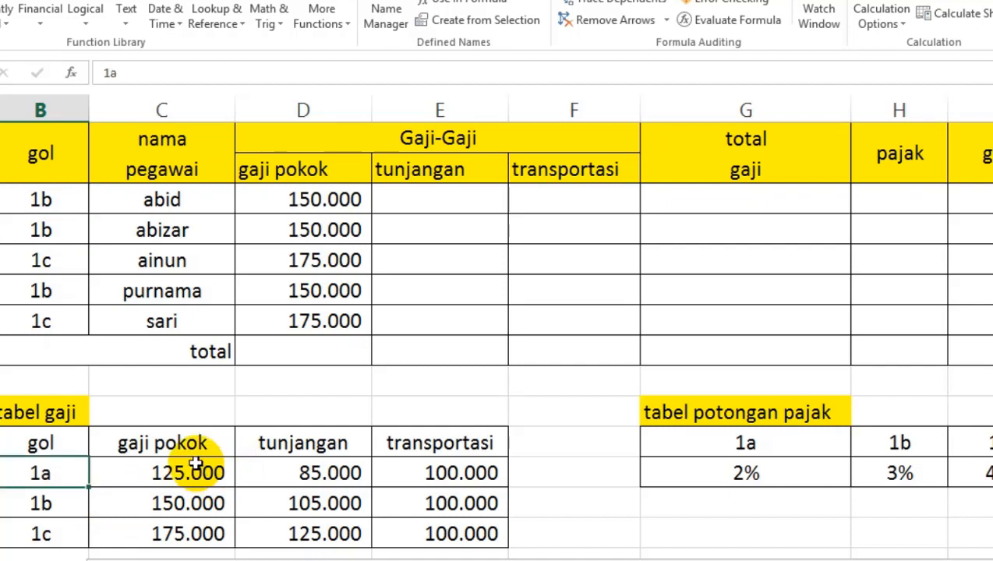
{"action": "left_click", "coordinate": [60, 204]}
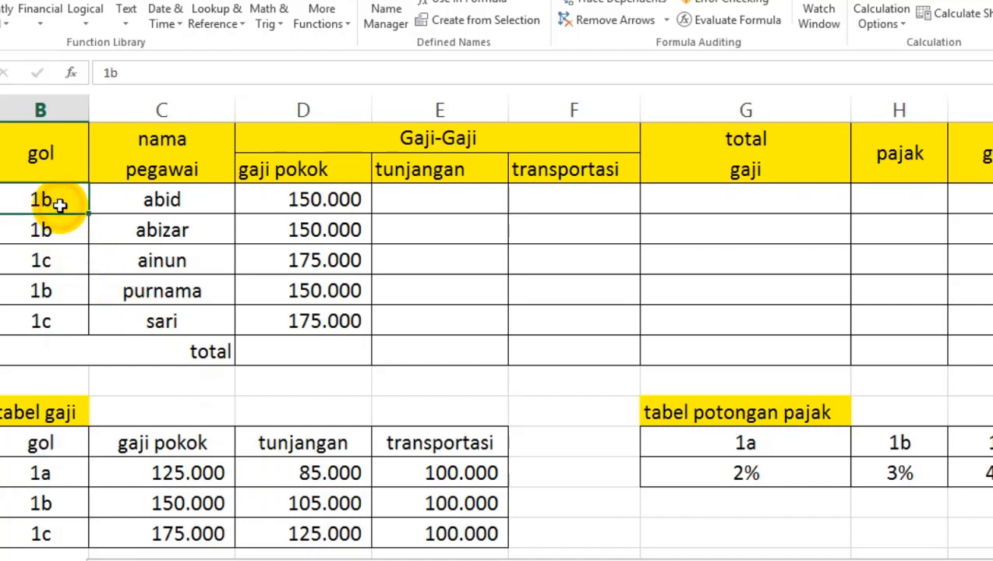
{"action": "type", "text": "1a"}
{"action": "key", "text": "Return"}
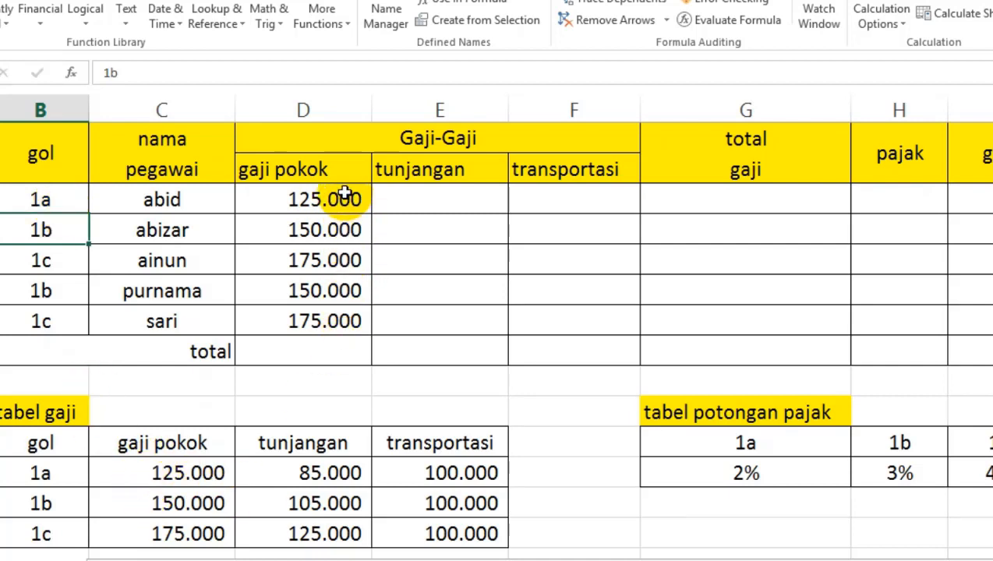
Compare the gaji pokok results in D6:D10 with the source values in C15:C17.
{"action": "left_click_drag", "start_coordinate": [346, 194], "coordinate": [343, 321]}
{"action": "left_click_drag", "start_coordinate": [196, 464], "coordinate": [189, 533]}
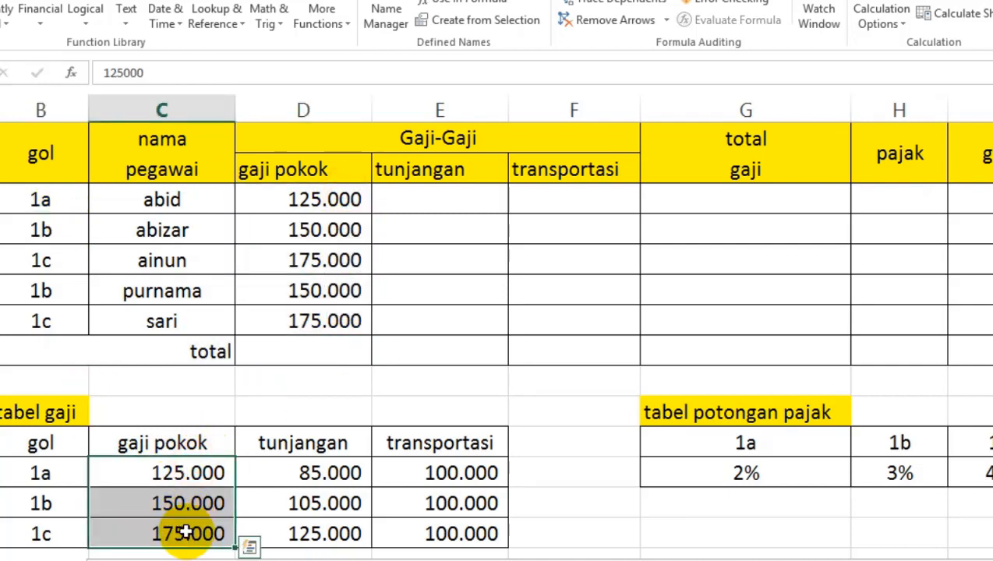
{"action": "left_click", "coordinate": [335, 265]}
Enter =VLOOKUP(B6;gajii;3) in E6 to look up the first employee's tunjangan.
{"action": "left_click", "coordinate": [432, 192]}
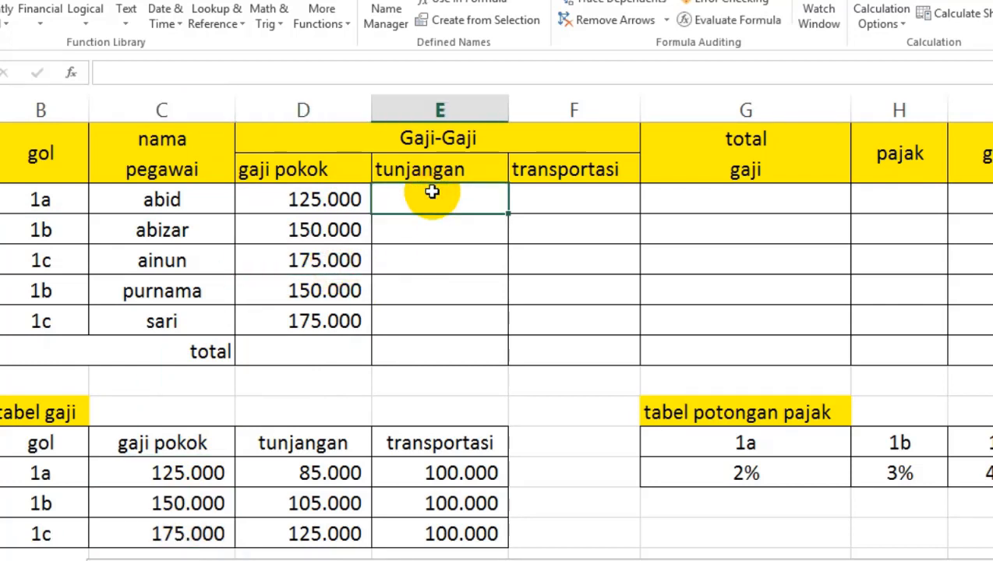
{"action": "type", "text": "-"}
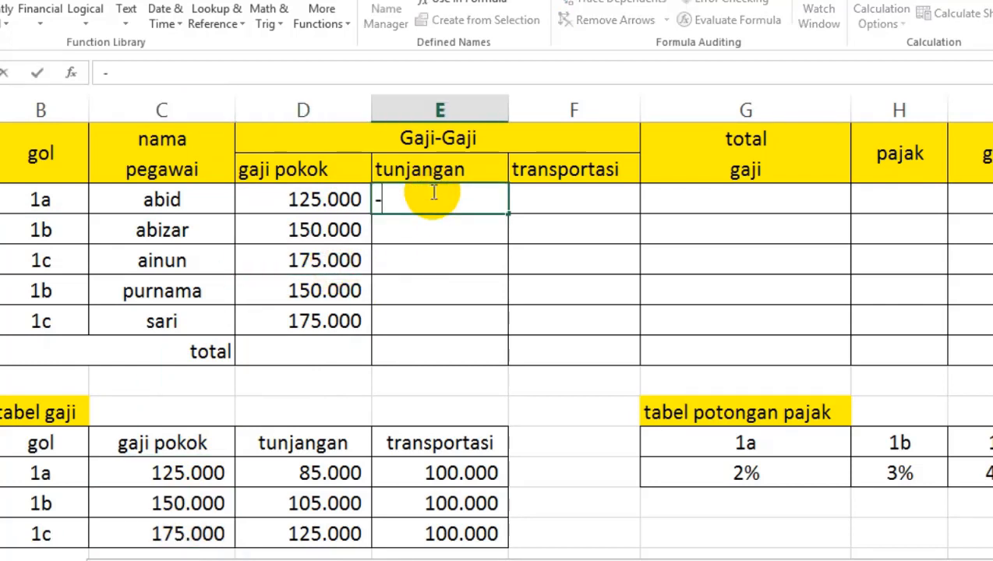
{"action": "key", "text": "BackSpace"}
{"action": "type", "text": "=v"}
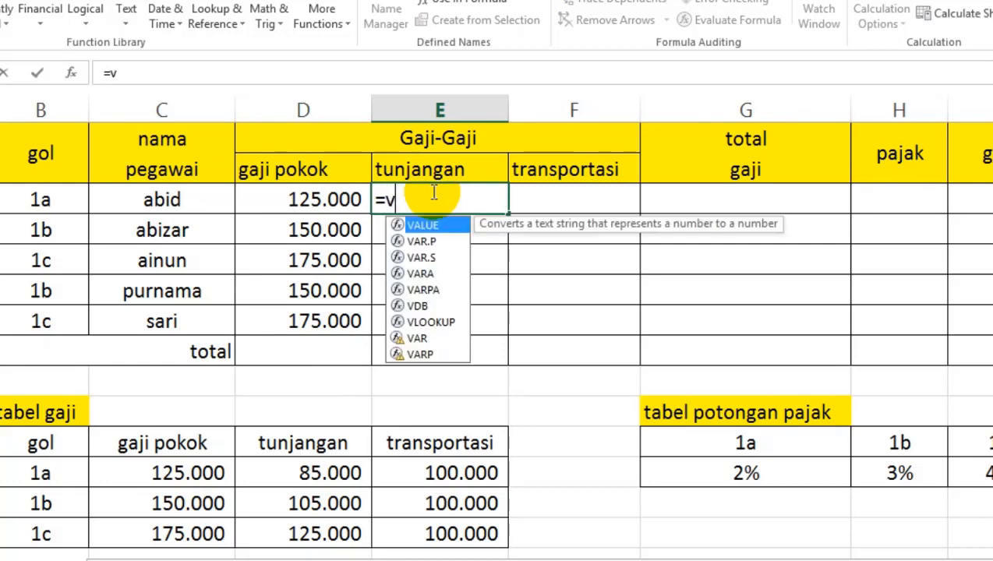
{"action": "type", "text": "lookup("}
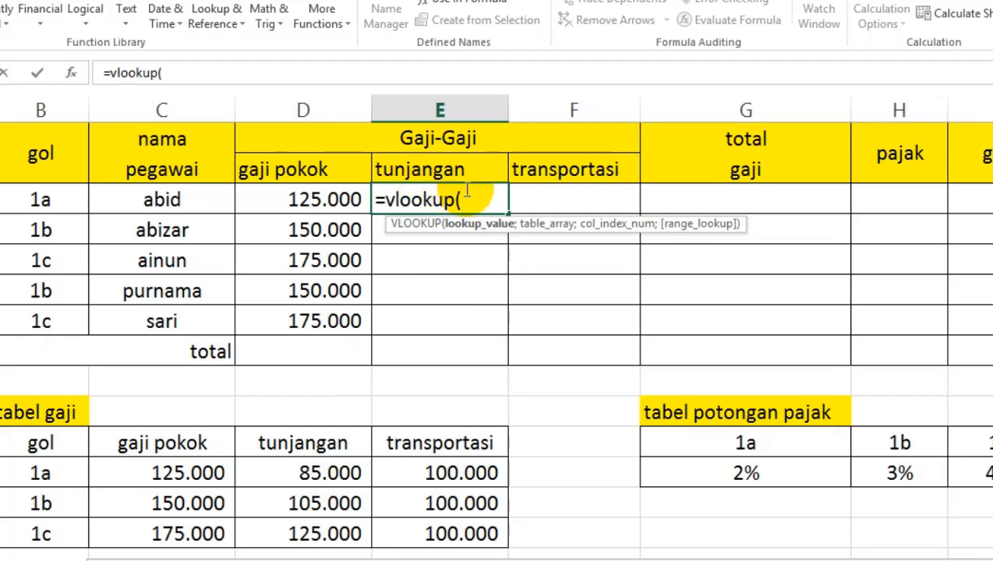
{"action": "left_click", "coordinate": [61, 205]}
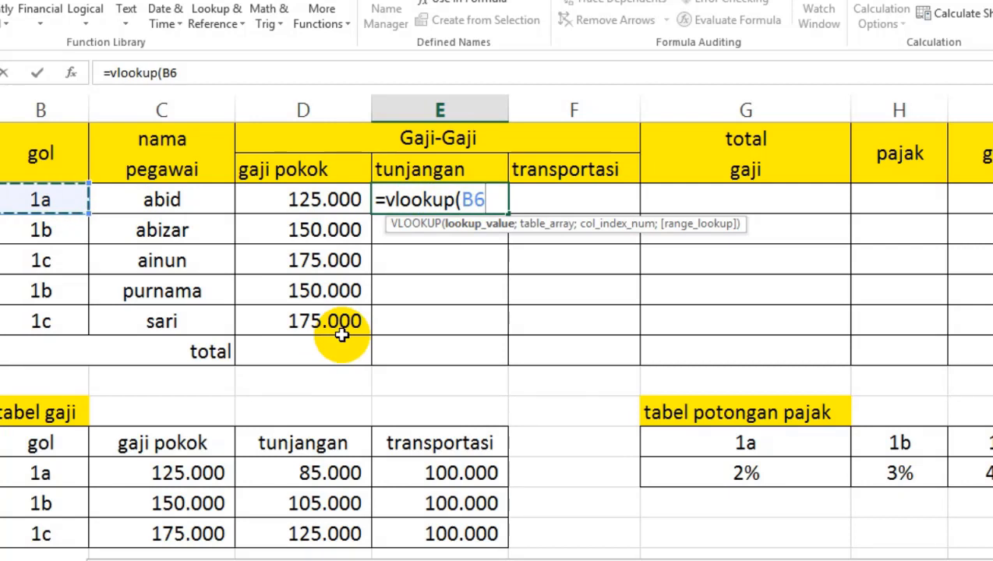
{"action": "type", "text": ";"}
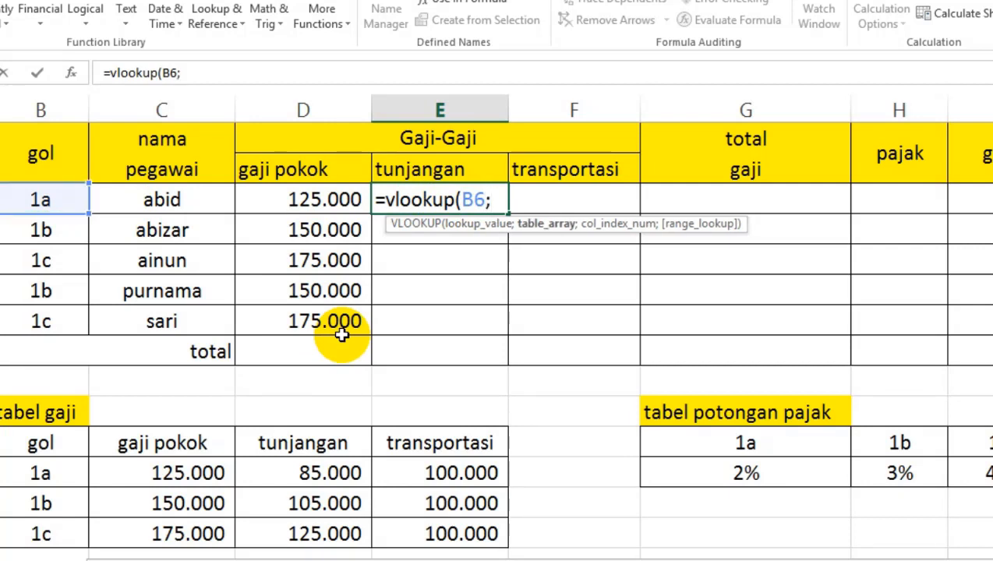
{"action": "type", "text": "g"}
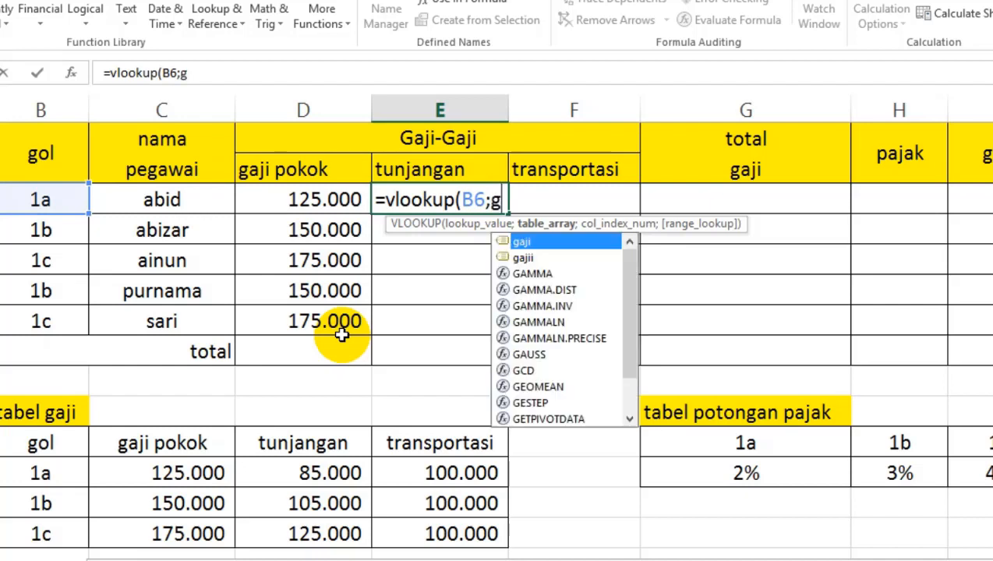
{"action": "type", "text": "ajii"}
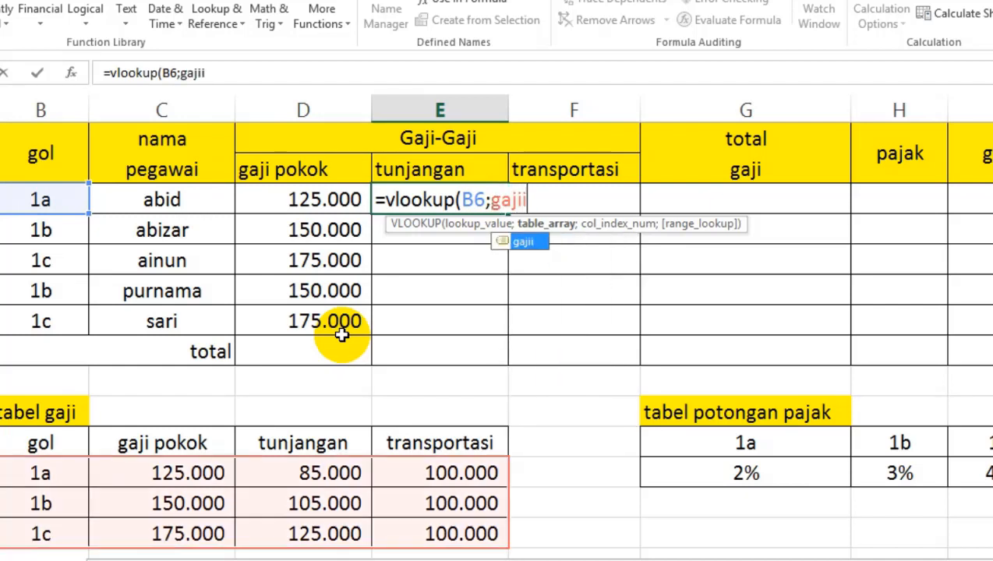
{"action": "double_click", "coordinate": [535, 247]}
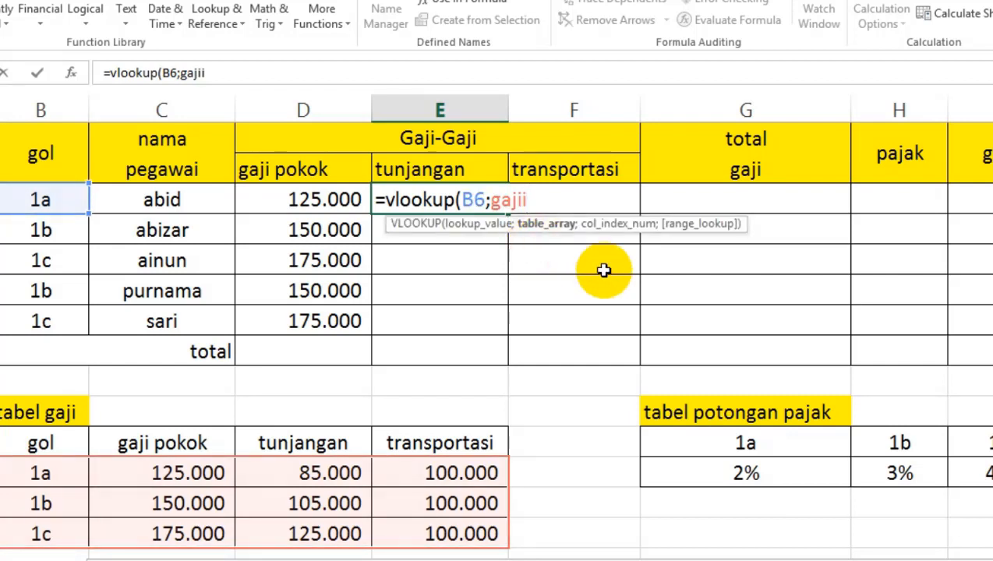
{"action": "type", "text": ";3"}
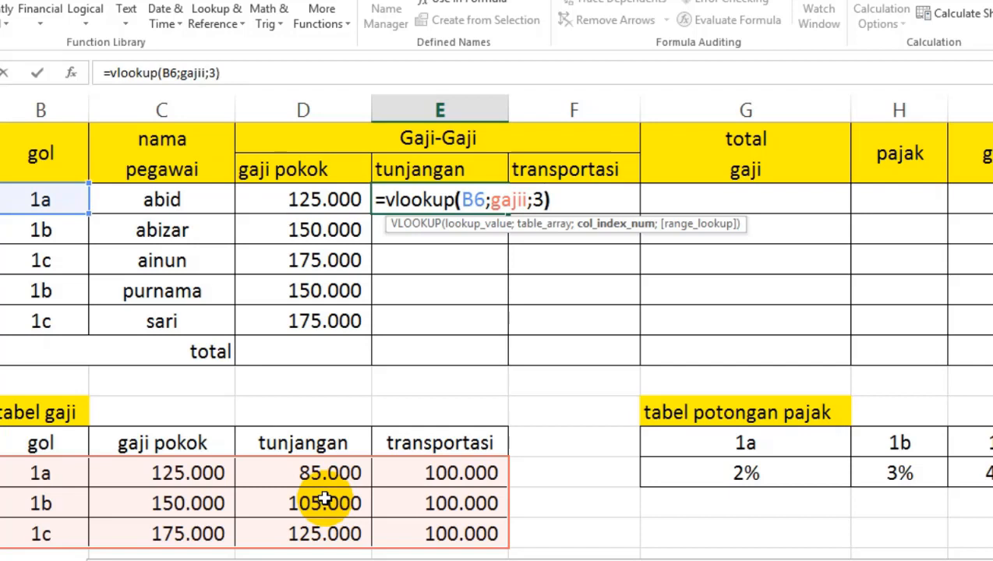
{"action": "key", "text": "Return"}
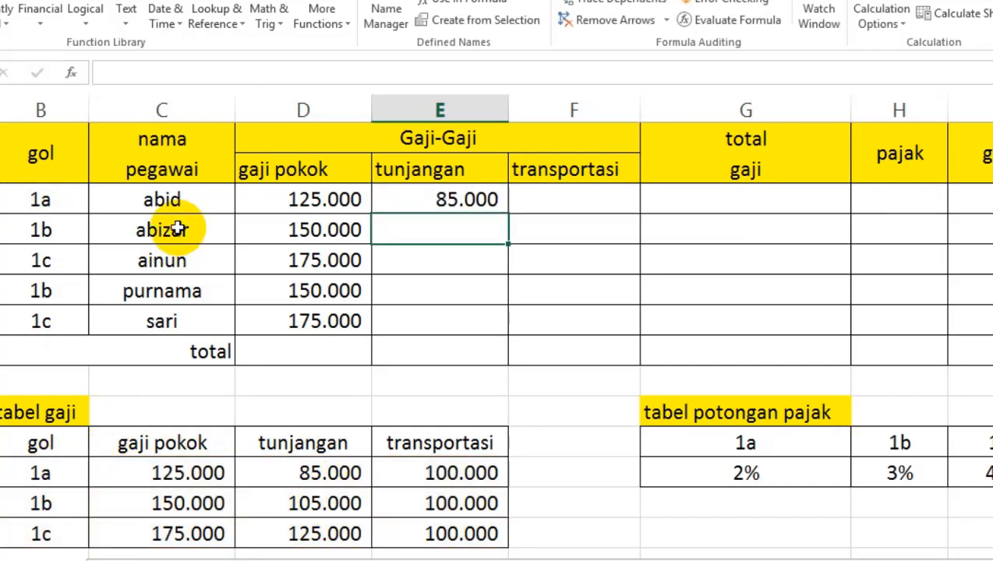
Fill the tunjangan formula from E6 down to E10 and check the copies in E7 and E8.
{"action": "left_click", "coordinate": [459, 201]}
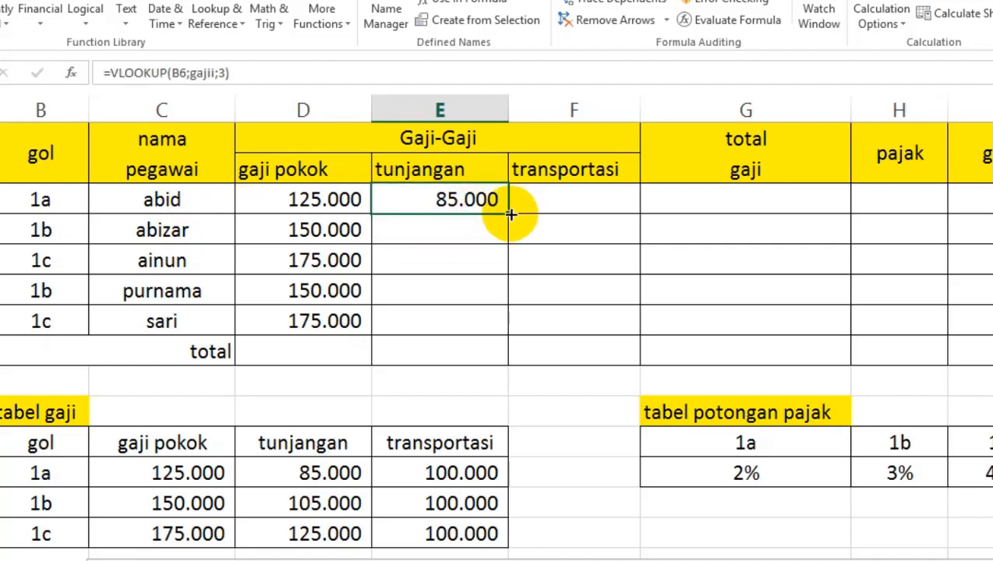
{"action": "left_click_drag", "start_coordinate": [511, 211], "coordinate": [499, 322]}
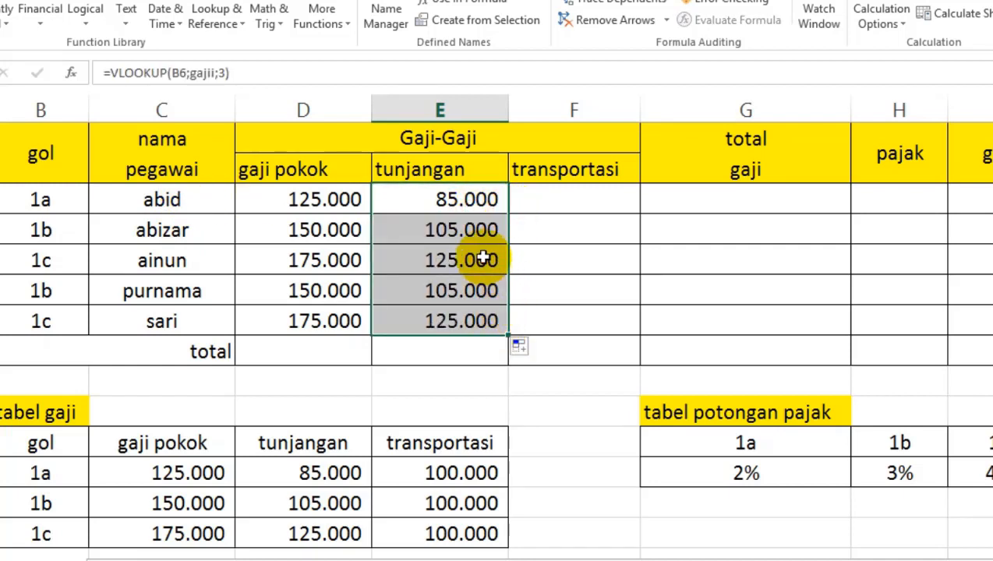
{"action": "left_click", "coordinate": [455, 235]}
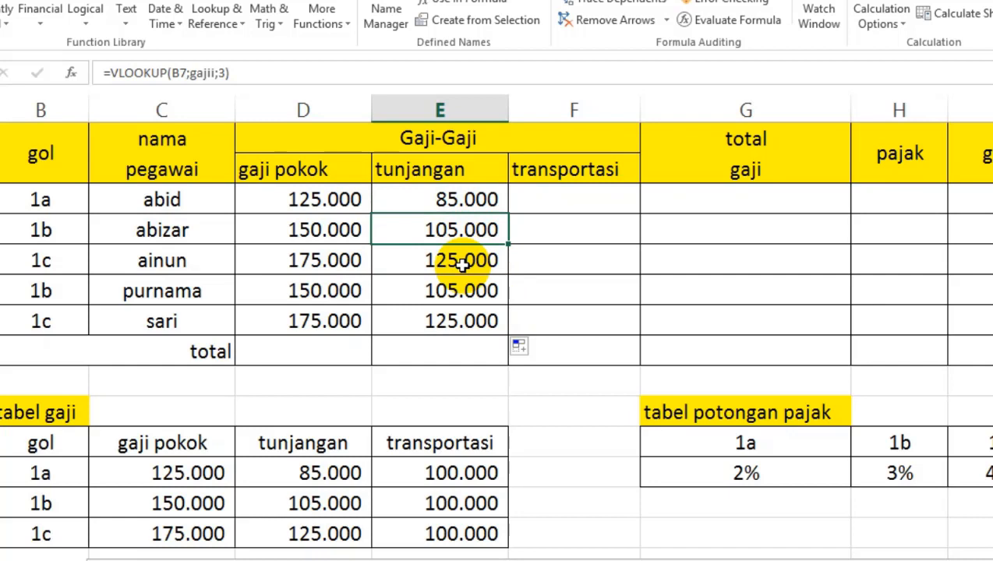
{"action": "left_click", "coordinate": [462, 263]}
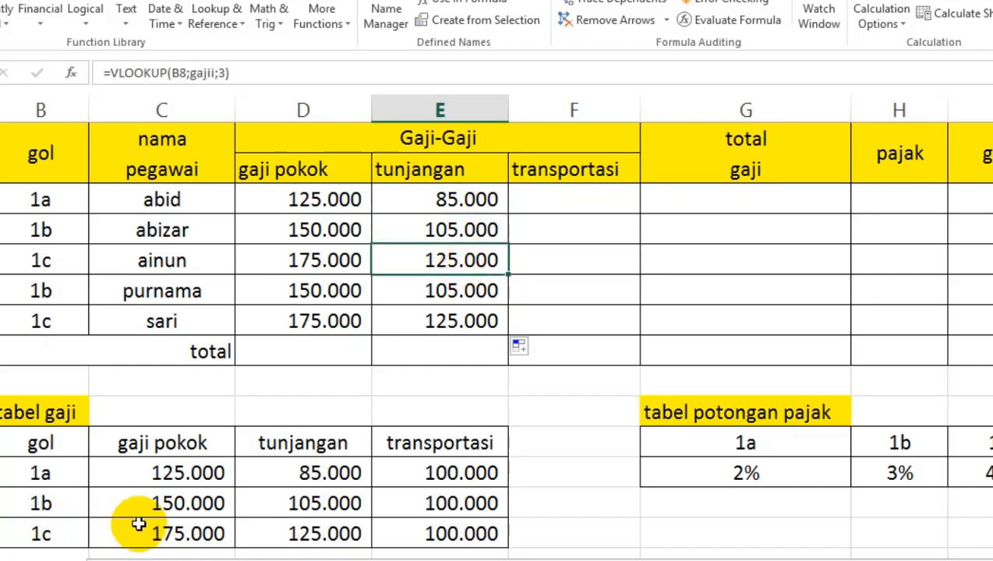
{"action": "left_click", "coordinate": [532, 282]}
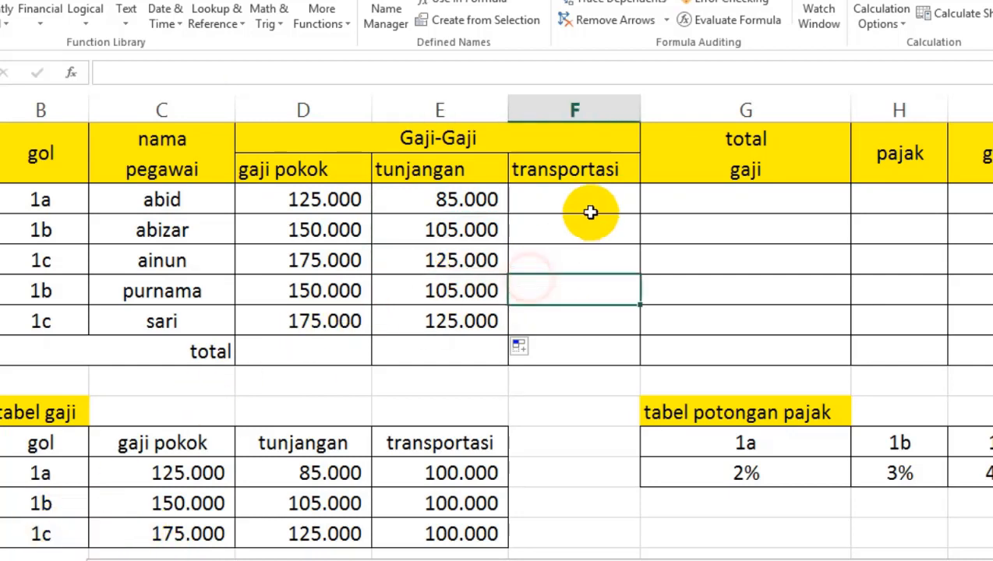
Enter =VLOOKUP(B6;gajii;4) in F6 for the transportasi amount and fill it down to F10.
{"action": "left_click", "coordinate": [591, 204]}
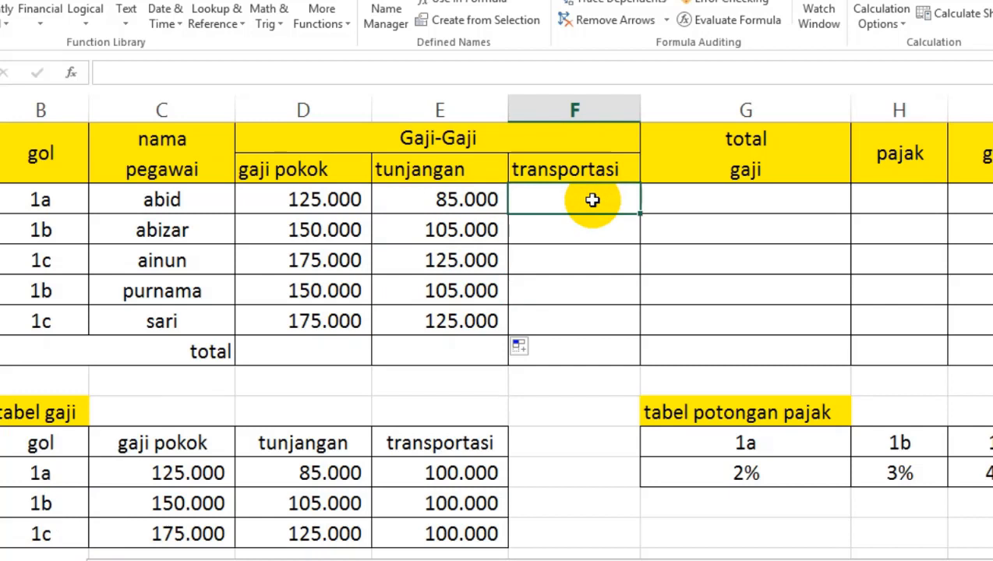
{"action": "type", "text": "="}
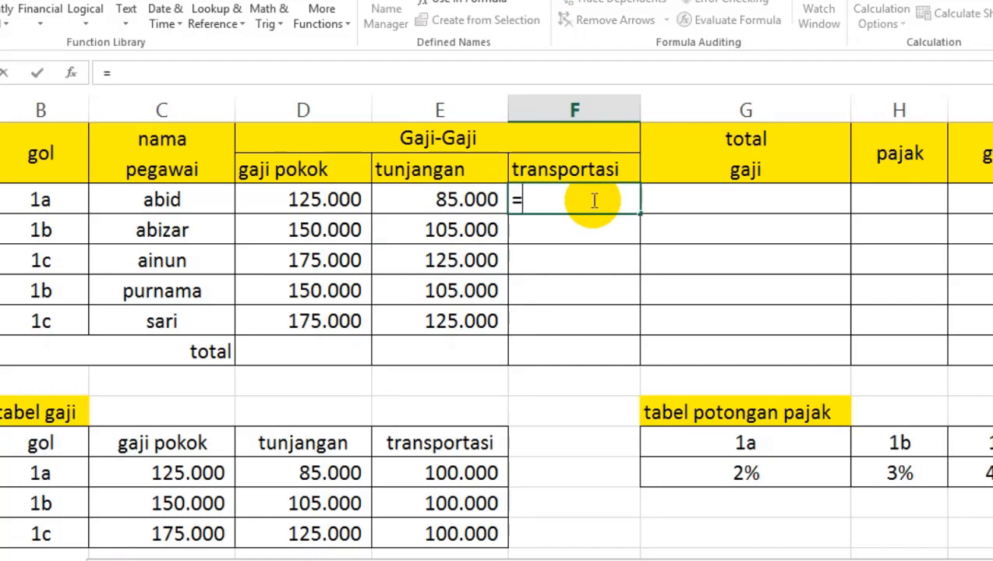
{"action": "type", "text": "vlookup("}
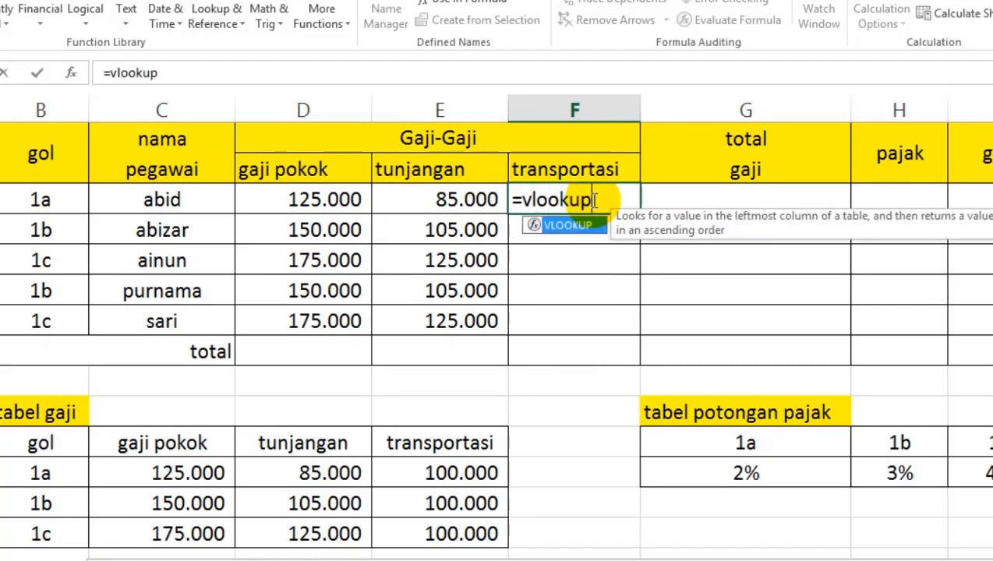
{"action": "left_click", "coordinate": [40, 199]}
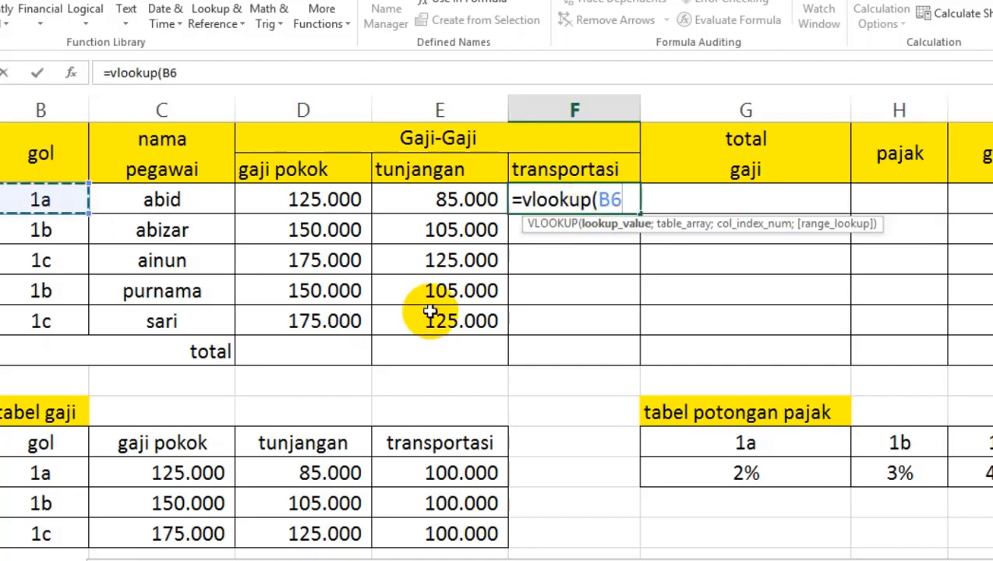
{"action": "type", "text": ";"}
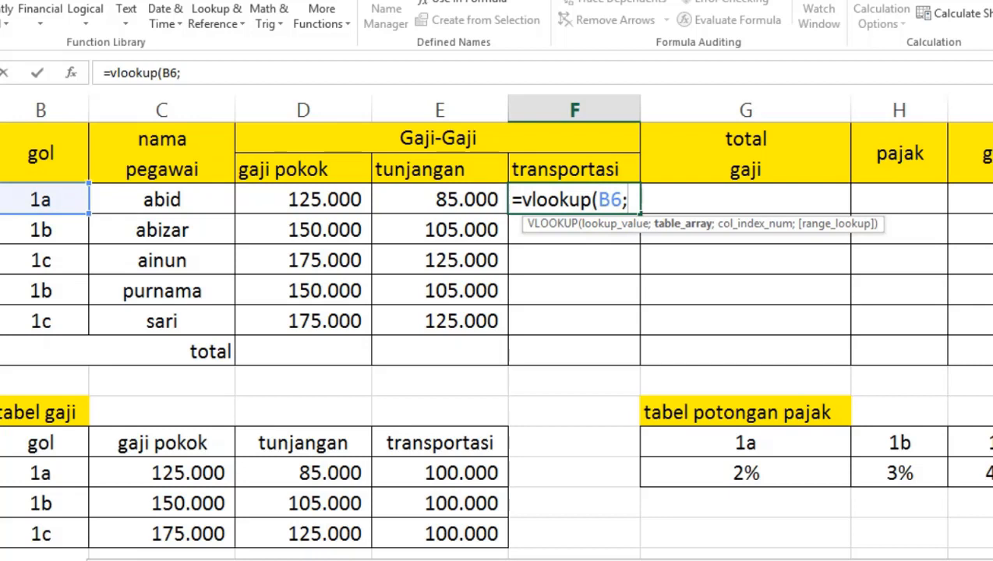
{"action": "type", "text": "gajii"}
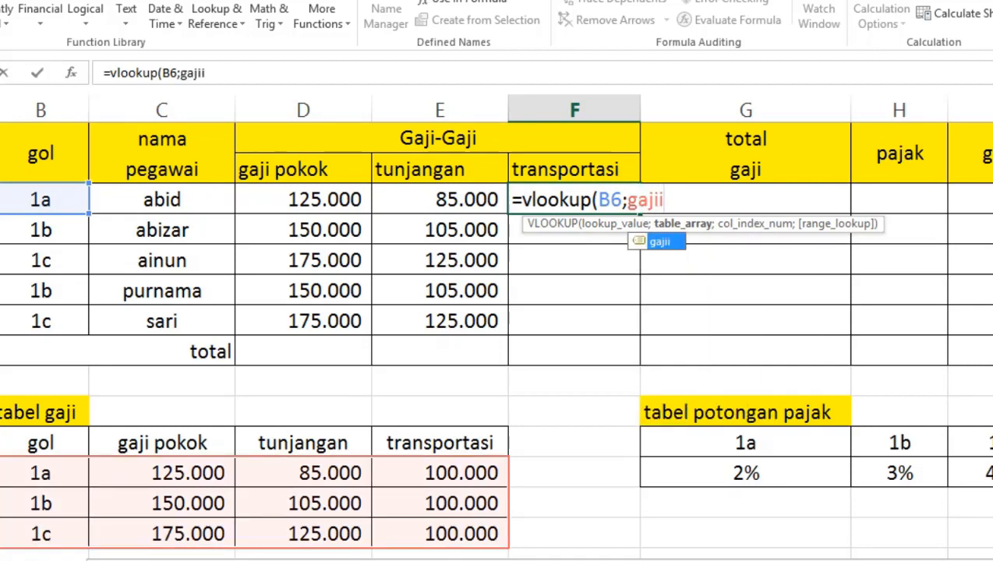
{"action": "type", "text": ";"}
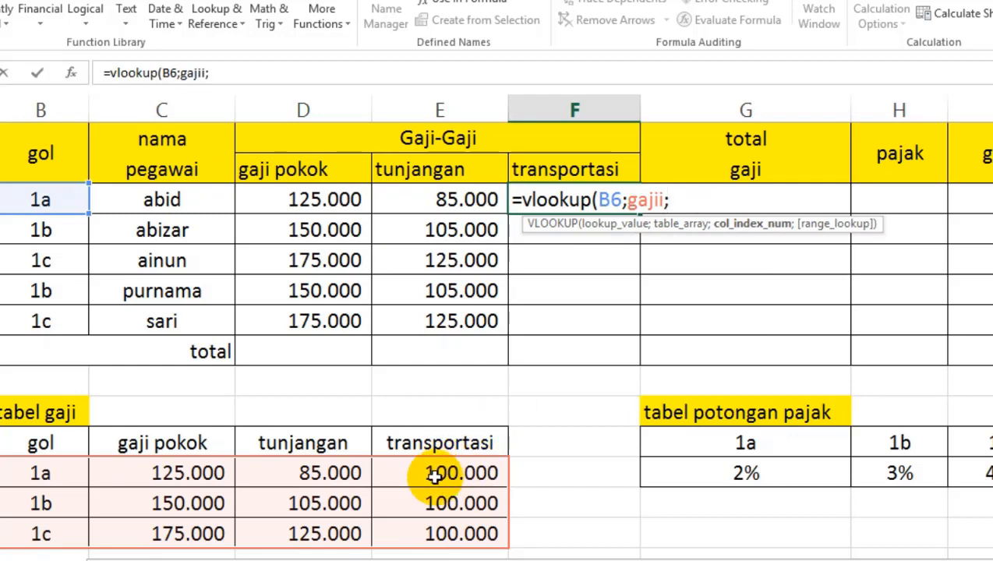
{"action": "type", "text": "4"}
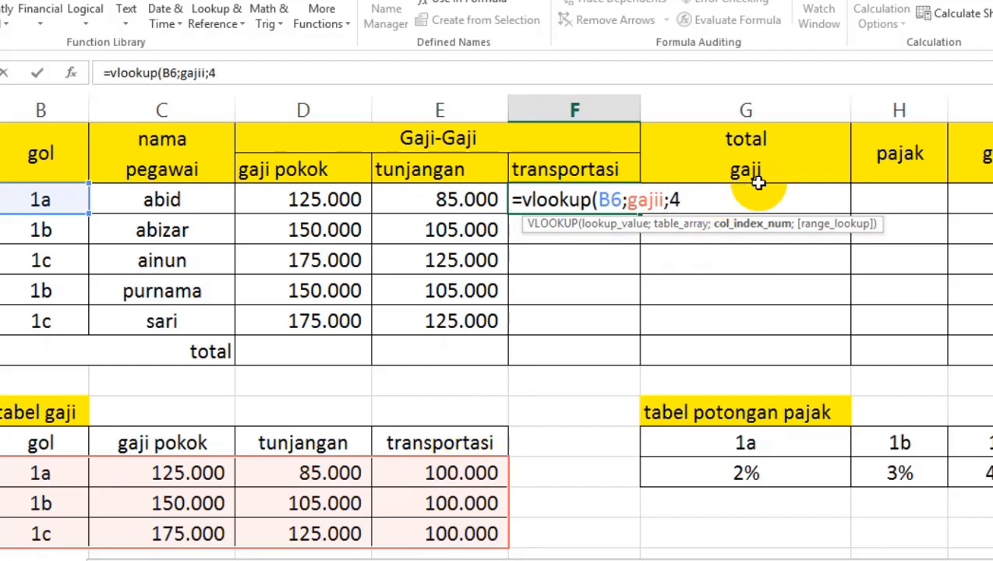
{"action": "type", "text": ")"}
{"action": "key", "text": "Return"}
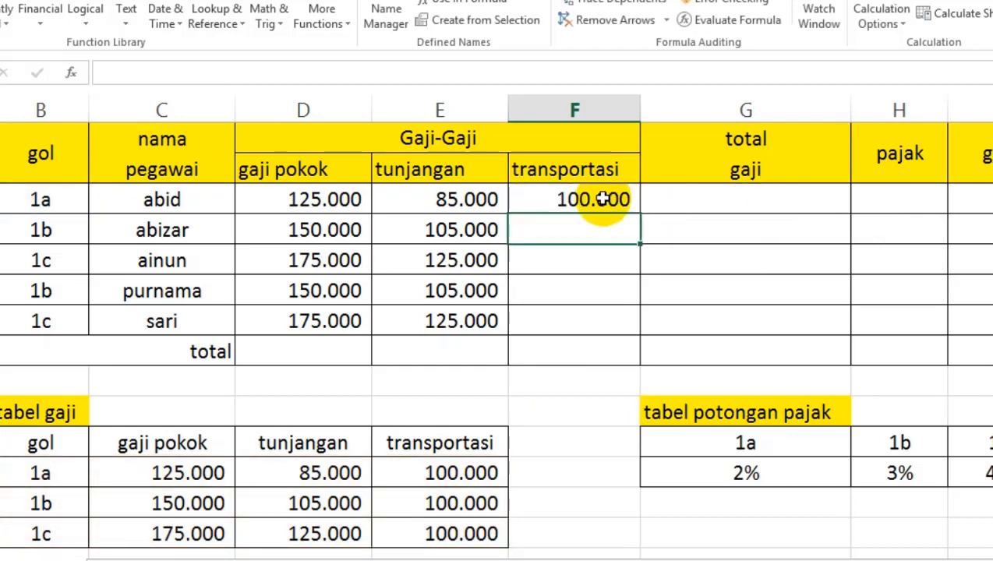
{"action": "left_click", "coordinate": [596, 201]}
{"action": "left_click_drag", "start_coordinate": [644, 212], "coordinate": [636, 334]}
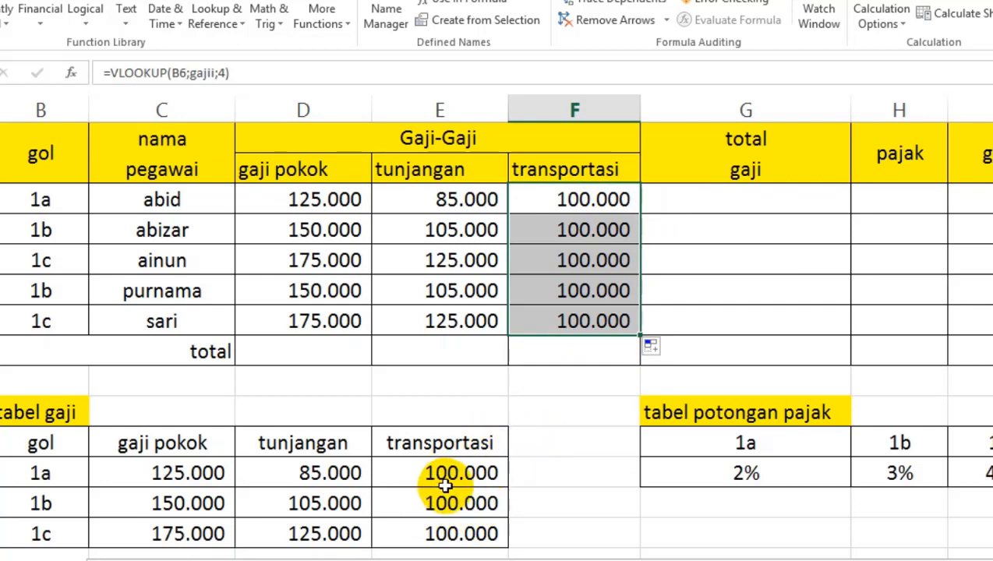
Enter =SUM(D6:F6) in G6 for the first employee's total gaji and fill it down to G10.
{"action": "left_click", "coordinate": [752, 192]}
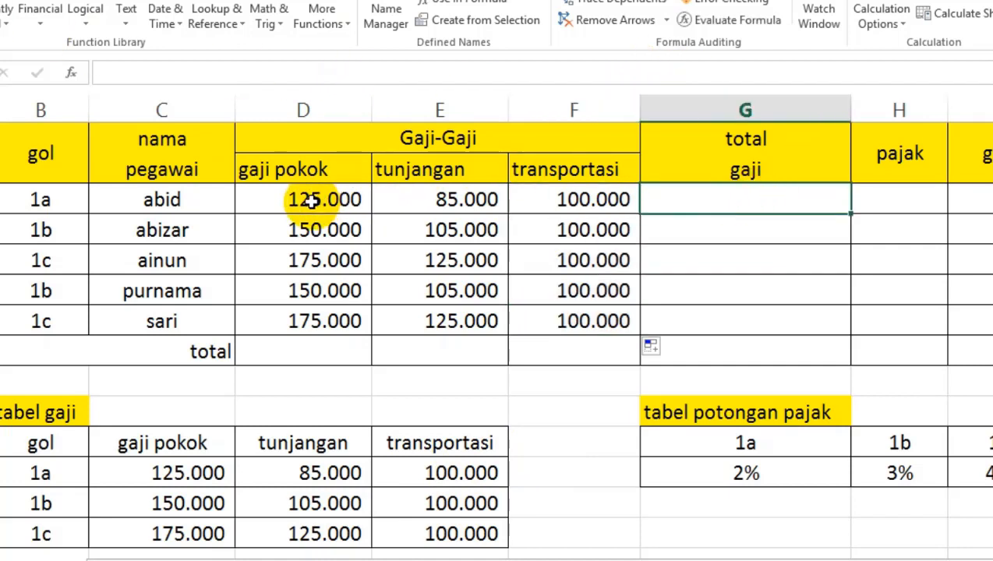
{"action": "left_click", "coordinate": [442, 206]}
{"action": "left_click", "coordinate": [589, 209]}
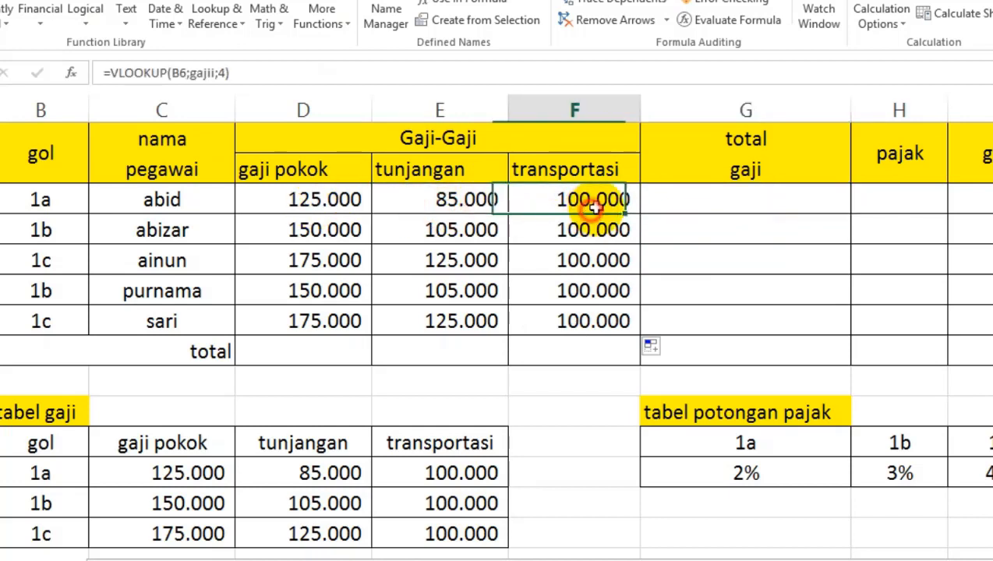
{"action": "left_click", "coordinate": [741, 204]}
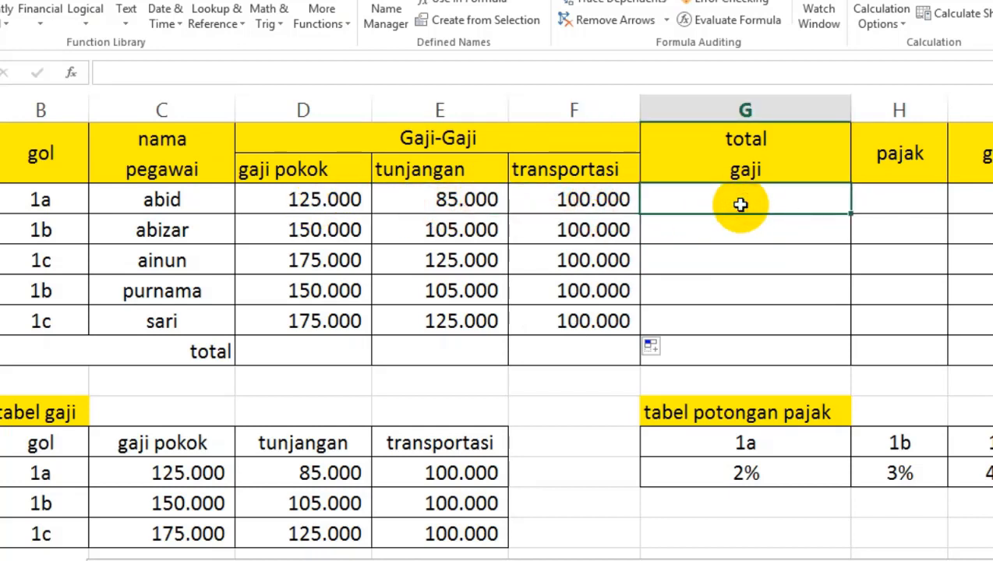
{"action": "type", "text": "="}
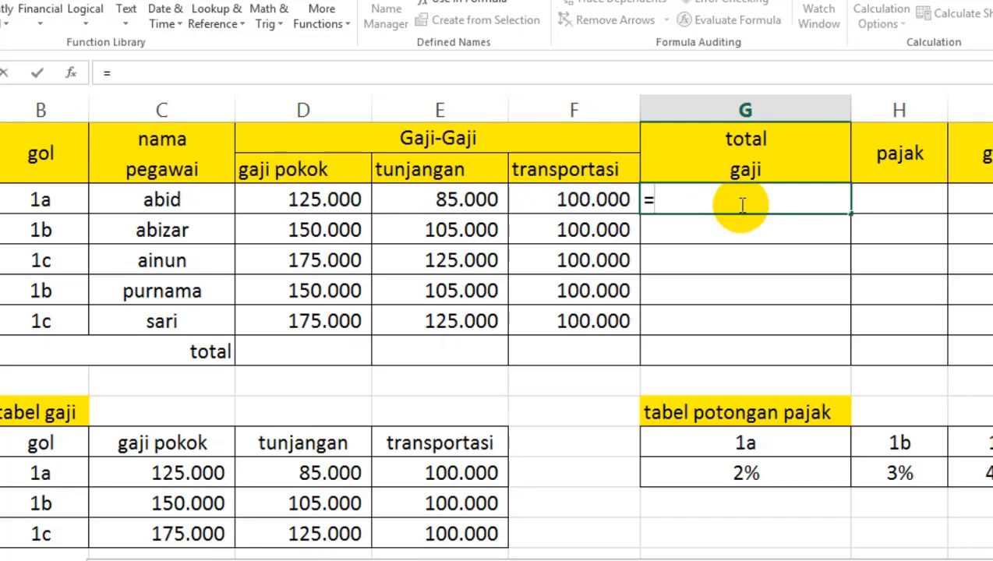
{"action": "type", "text": "sum("}
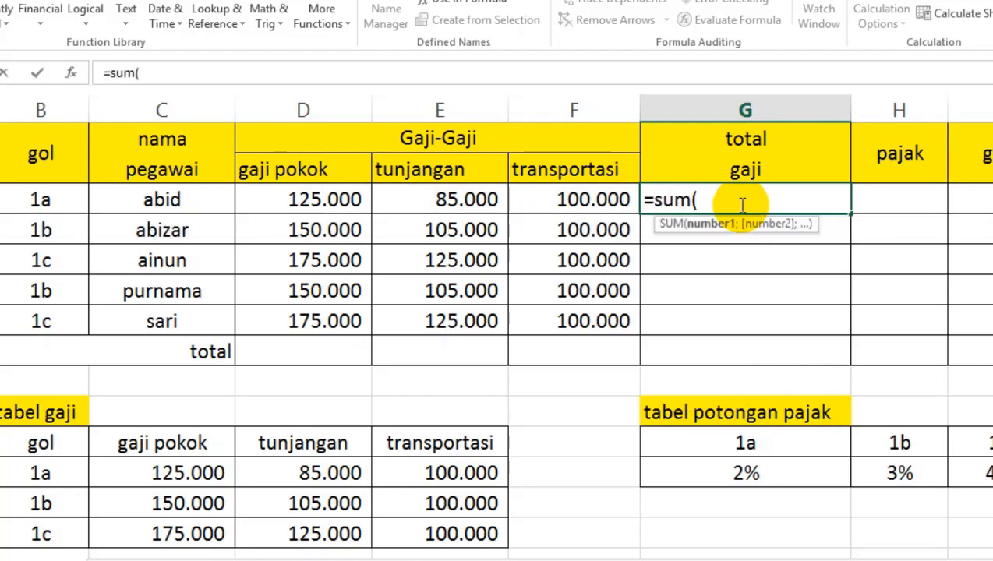
{"action": "left_click_drag", "start_coordinate": [361, 193], "coordinate": [573, 194]}
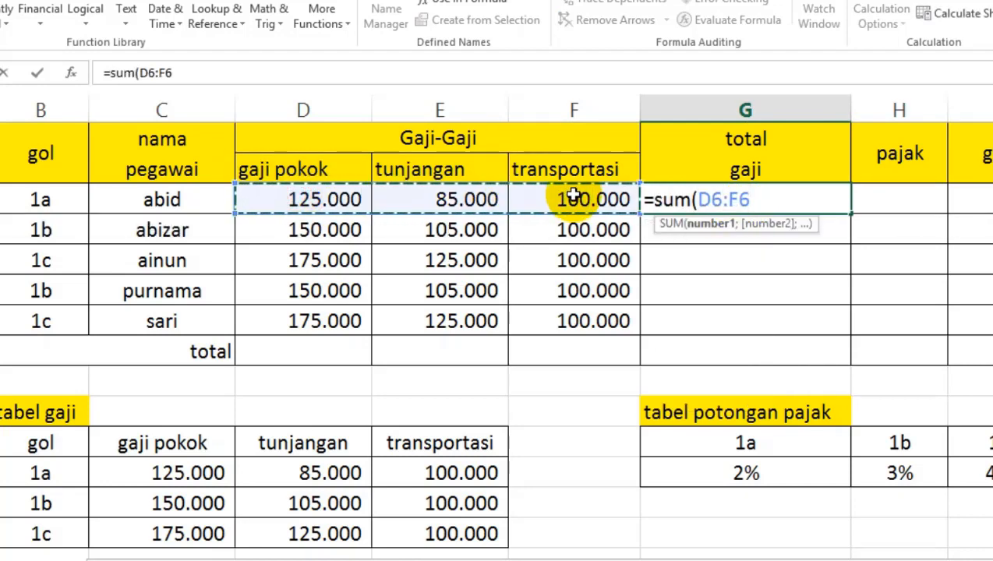
{"action": "key", "text": "Return"}
{"action": "left_click", "coordinate": [839, 204]}
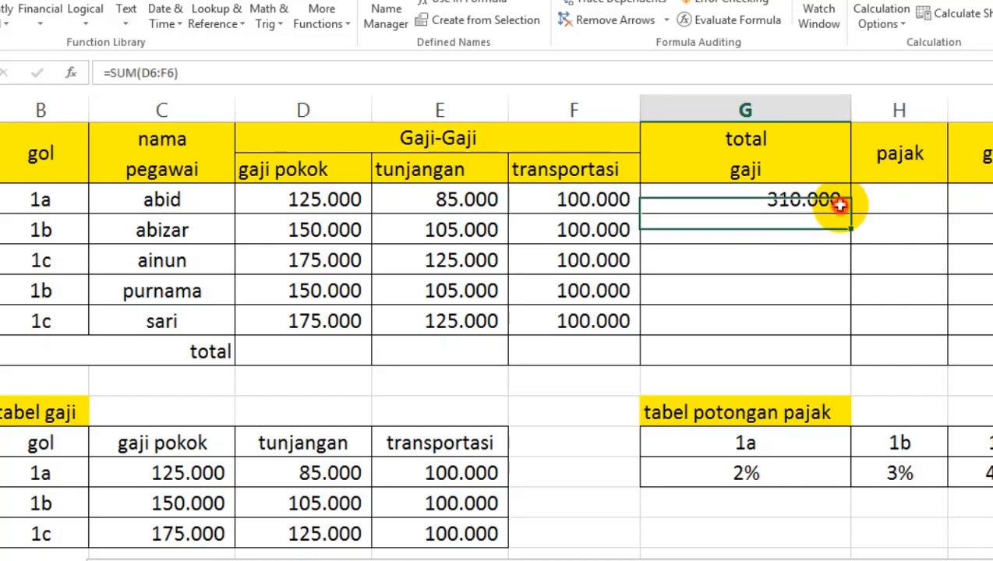
{"action": "left_click_drag", "start_coordinate": [844, 209], "coordinate": [843, 332]}
{"action": "left_click", "coordinate": [969, 290]}
{"action": "left_click", "coordinate": [924, 195]}
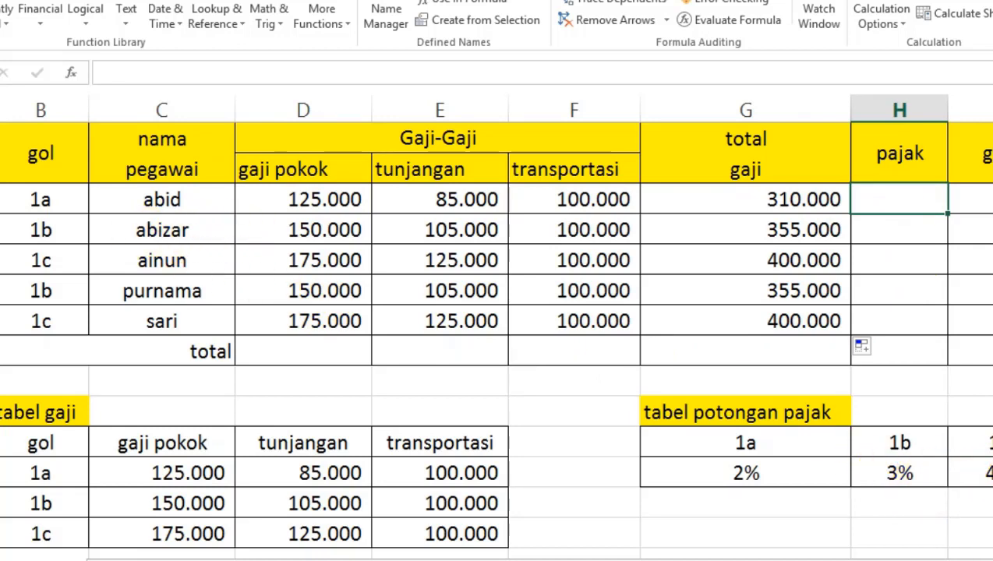
{"action": "left_click", "coordinate": [350, 330]}
{"action": "left_click", "coordinate": [976, 351]}
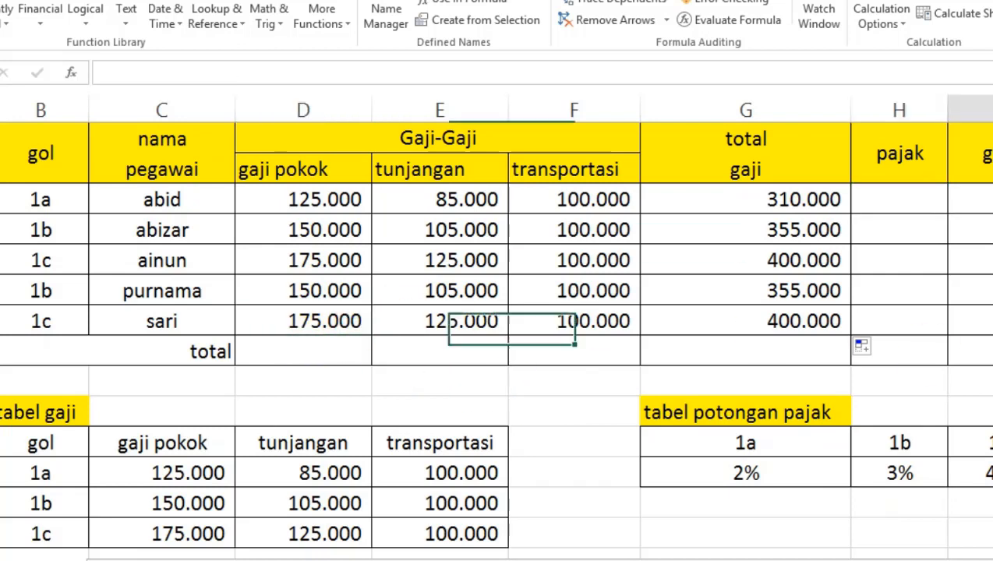
Begin an HLOOKUP formula in H6 for the first employee's pajak, with B6 as the lookup value.
{"action": "left_click", "coordinate": [927, 200]}
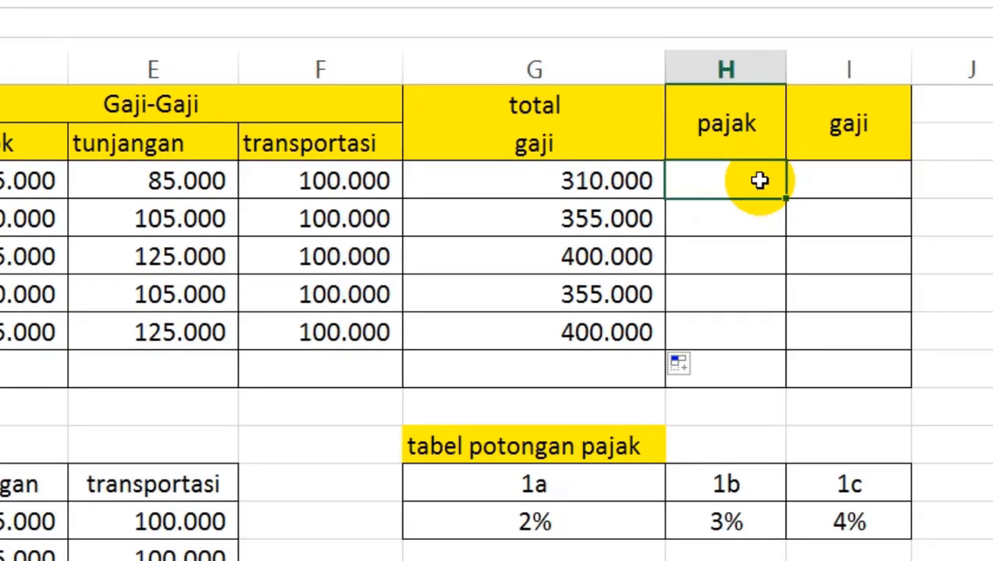
{"action": "type", "text": "="}
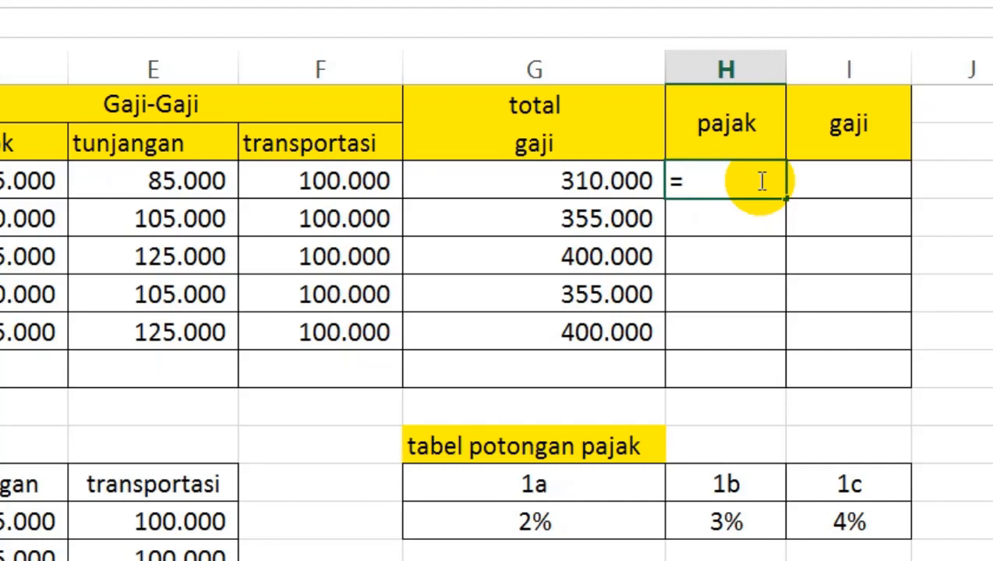
{"action": "type", "text": "hlookup"}
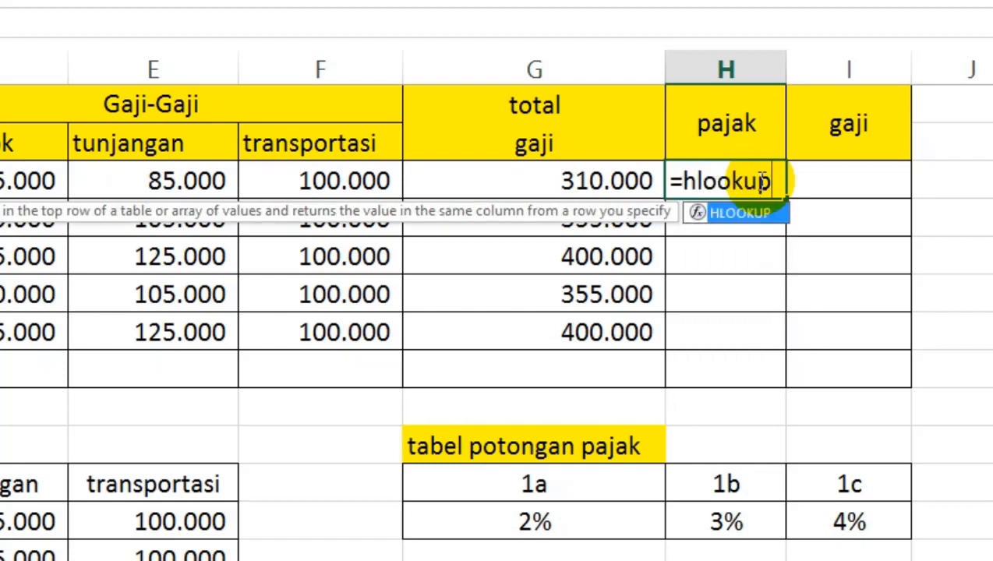
{"action": "double_click", "coordinate": [725, 209]}
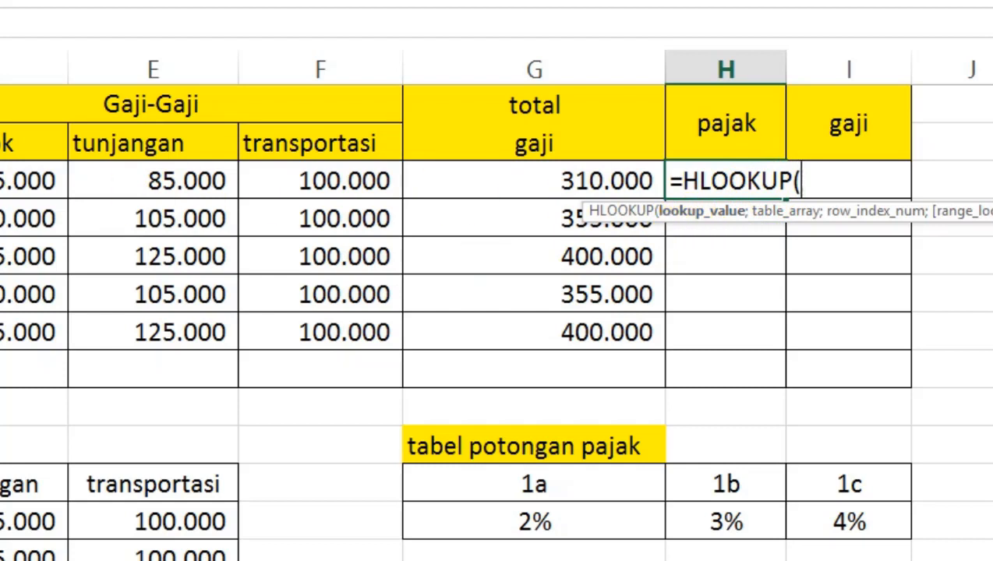
{"action": "type", "text": "B6"}
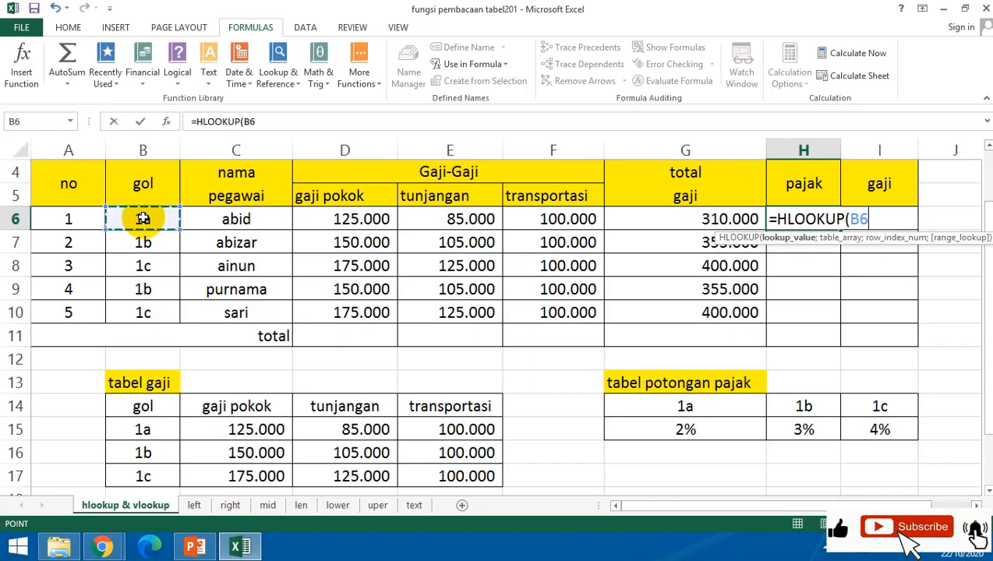
{"action": "type", "text": ";"}
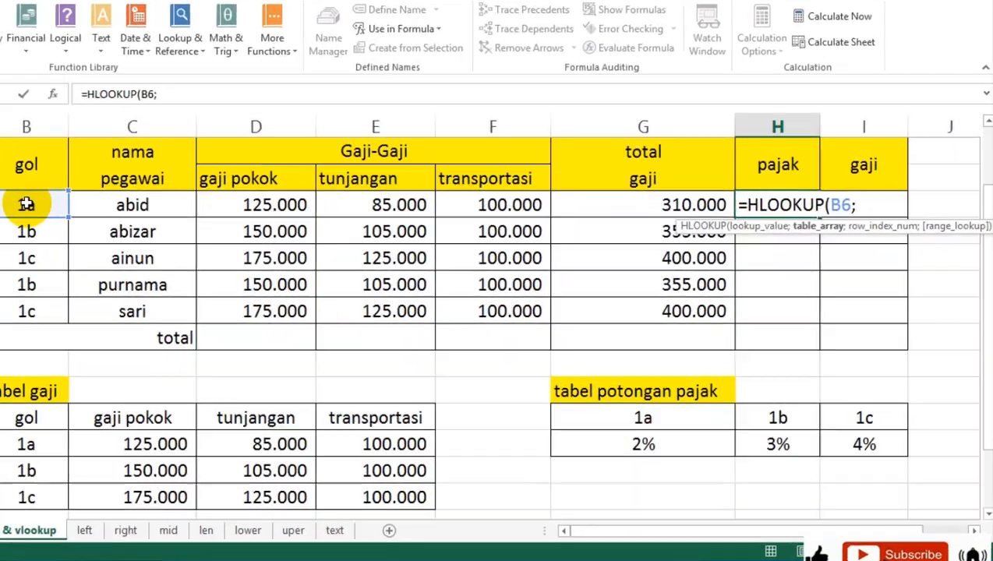
Complete the pajak formula in H6 as =HLOOKUP(B6;pajakk;2)*D6, using the named tax table and the gaji pokok value.
{"action": "type", "text": "pajak"}
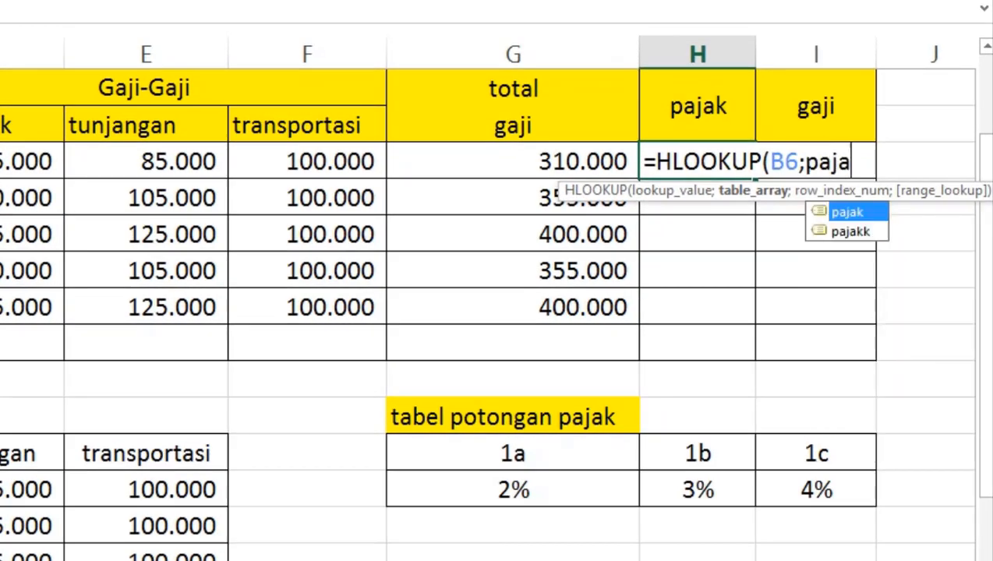
{"action": "left_click", "coordinate": [866, 233]}
{"action": "double_click", "coordinate": [863, 232]}
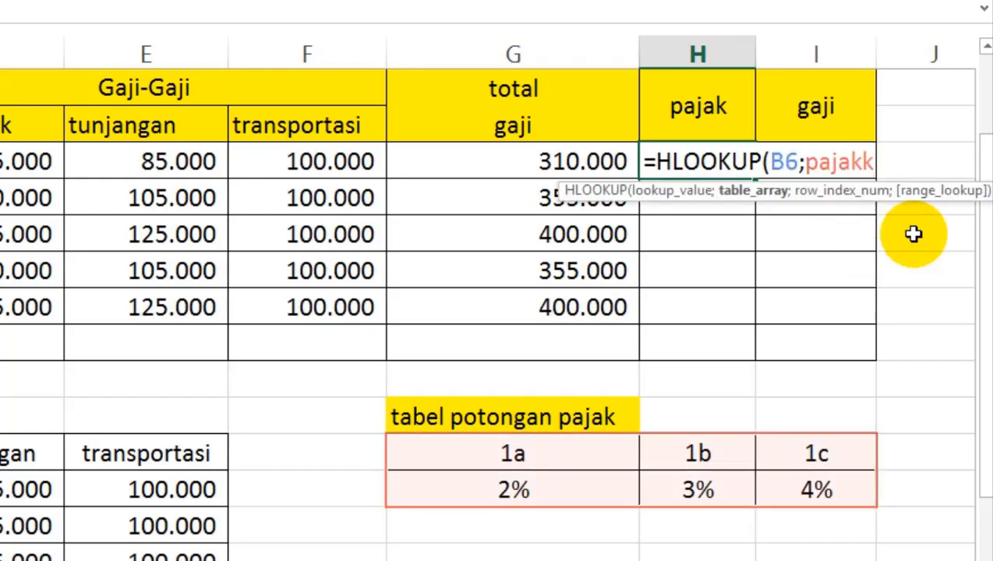
{"action": "type", "text": ";"}
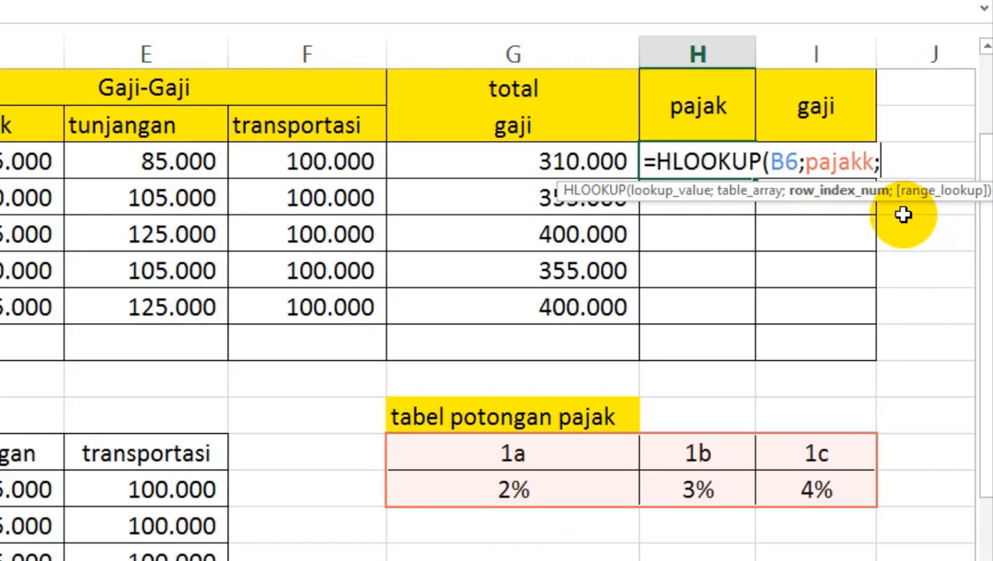
{"action": "type", "text": "2)"}
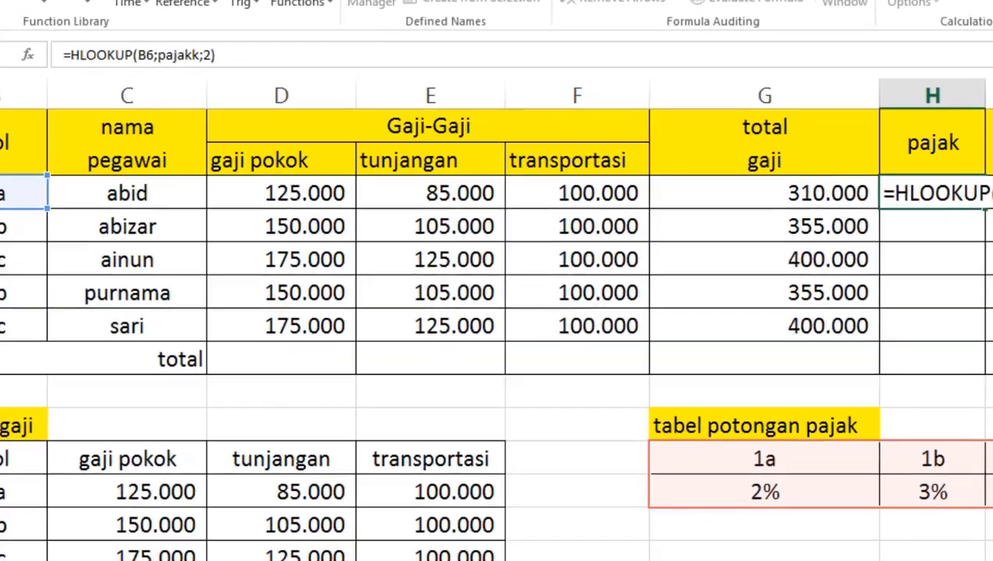
{"action": "type", "text": "*"}
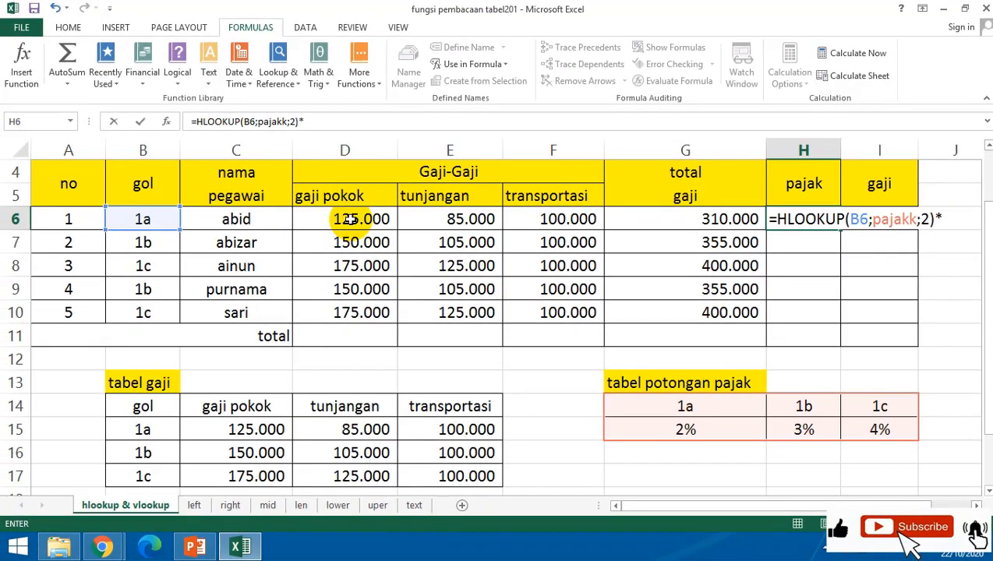
{"action": "left_click", "coordinate": [349, 219]}
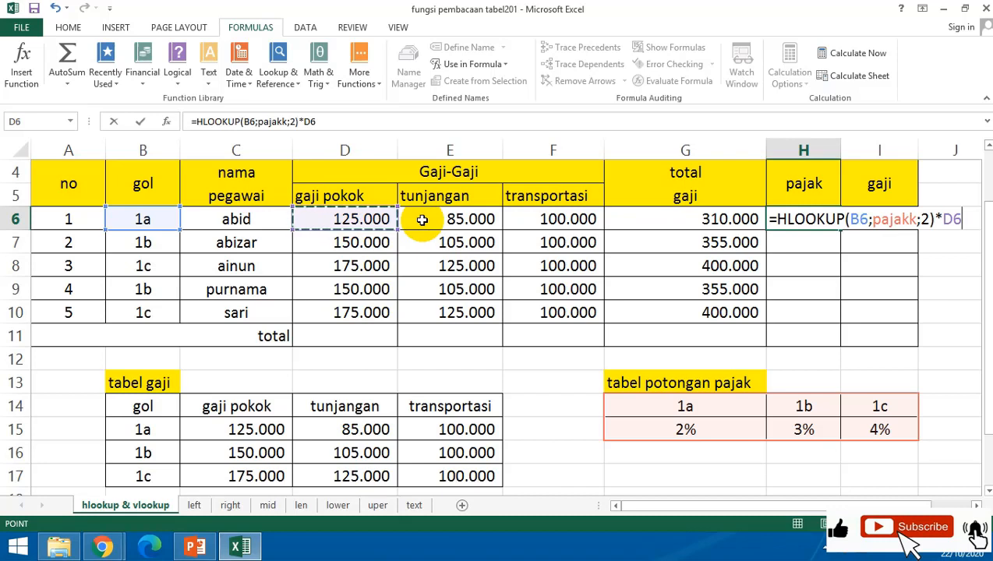
{"action": "key", "text": "Return"}
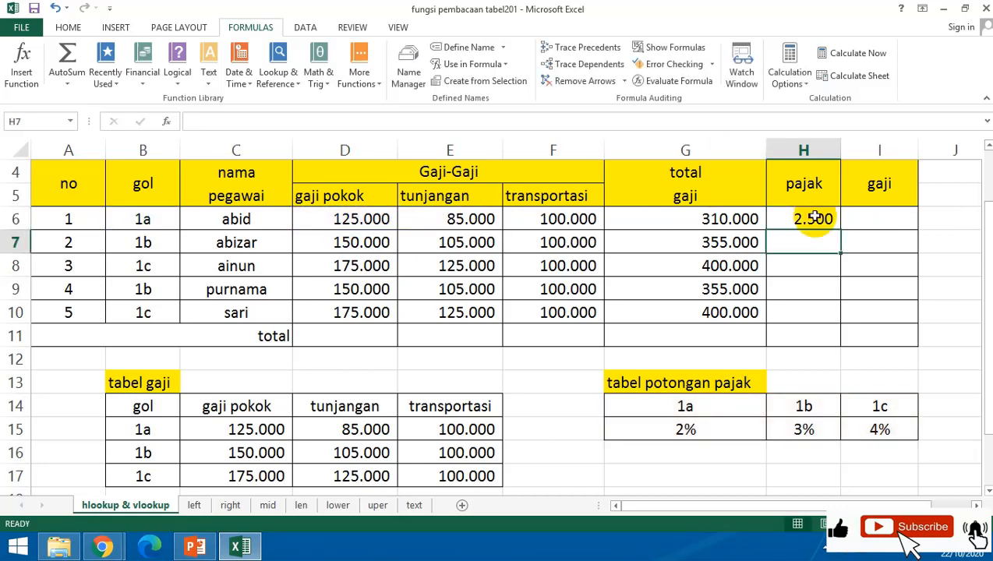
Copy the pajak formula from H6 down through H10 and check the copied cells.
{"action": "left_click", "coordinate": [820, 219]}
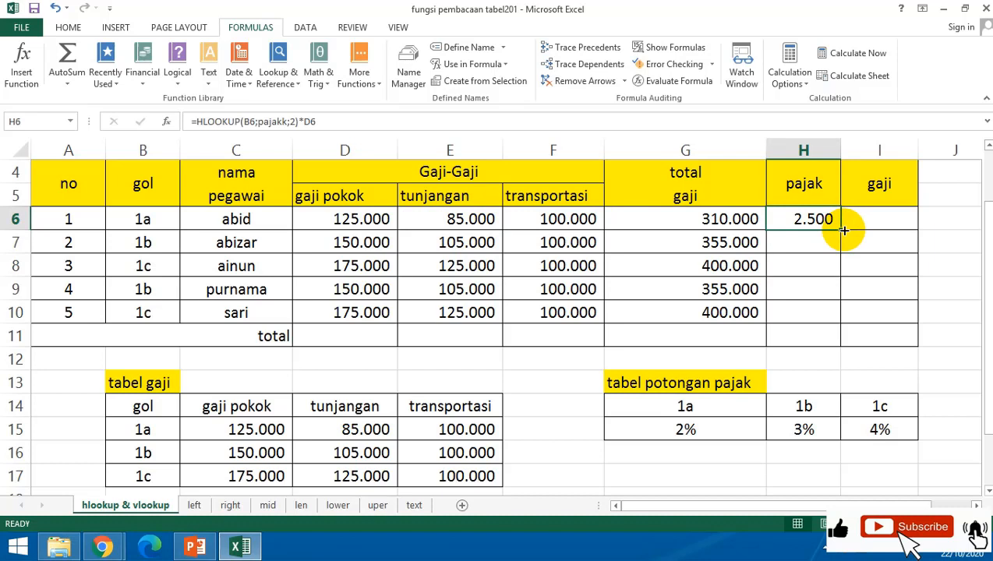
{"action": "left_click_drag", "start_coordinate": [844, 230], "coordinate": [833, 312]}
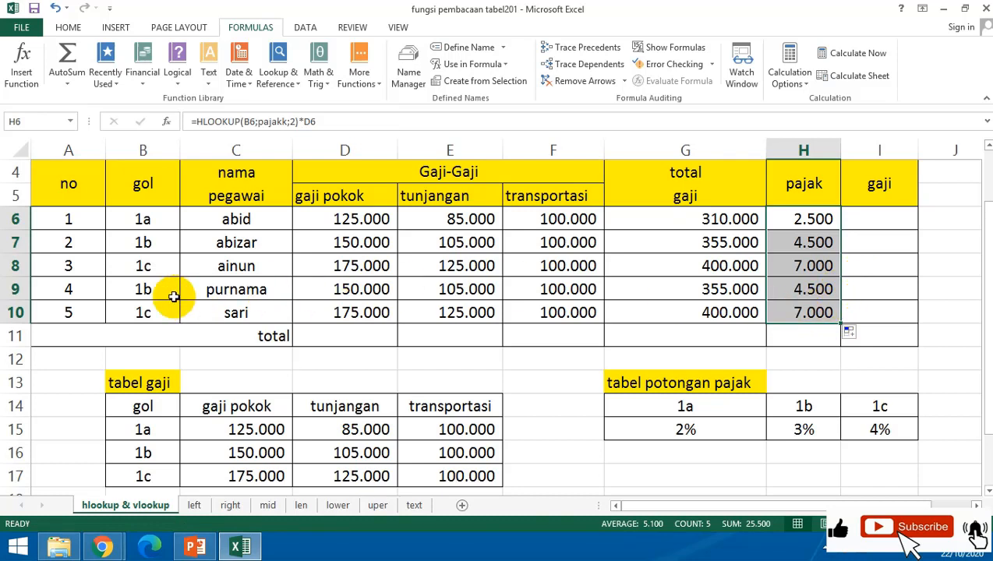
{"action": "left_click", "coordinate": [145, 312]}
{"action": "left_click", "coordinate": [809, 318]}
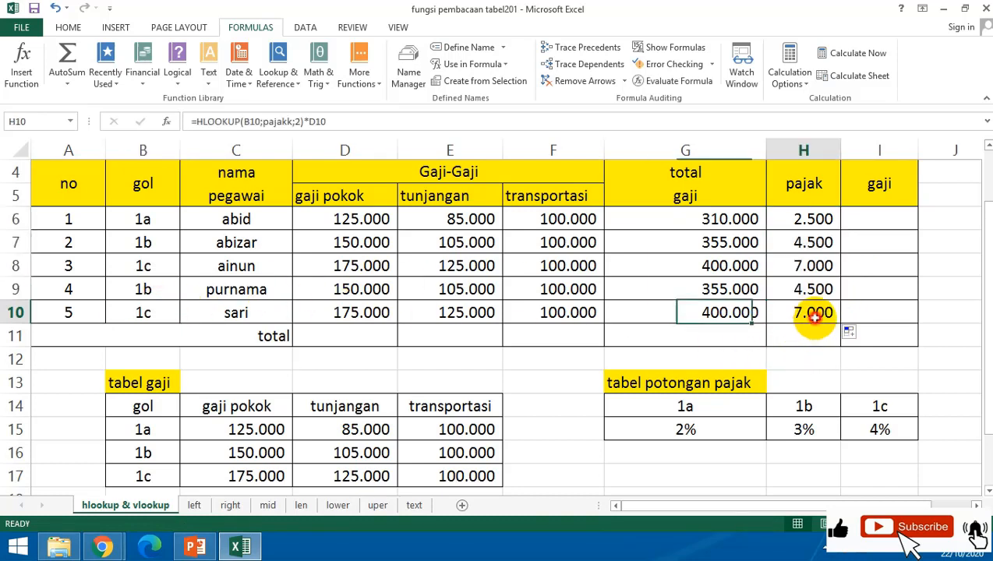
{"action": "left_click", "coordinate": [724, 312]}
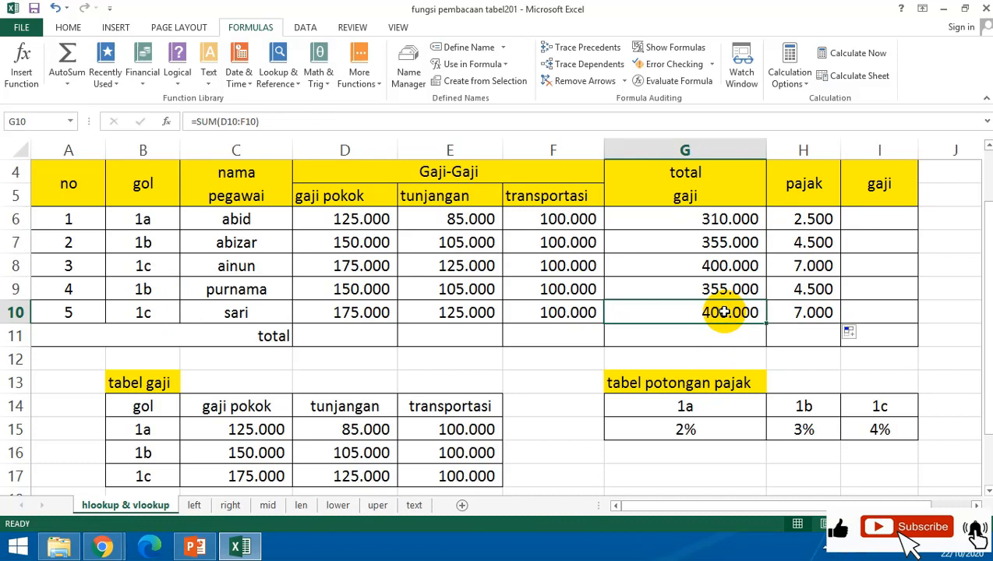
{"action": "left_click", "coordinate": [814, 320]}
{"action": "left_click_drag", "start_coordinate": [825, 219], "coordinate": [814, 318]}
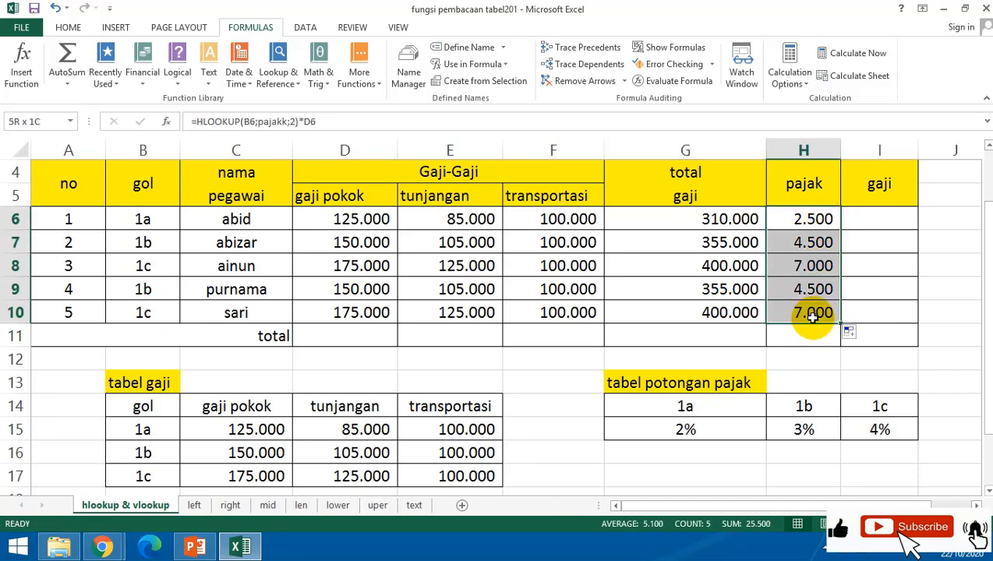
Change the gaji header in column I to "gaji BERSIH" and wrap its text within the cell.
{"action": "scroll", "coordinate": [880, 234], "scroll_direction": "up", "scroll_amount": 1}
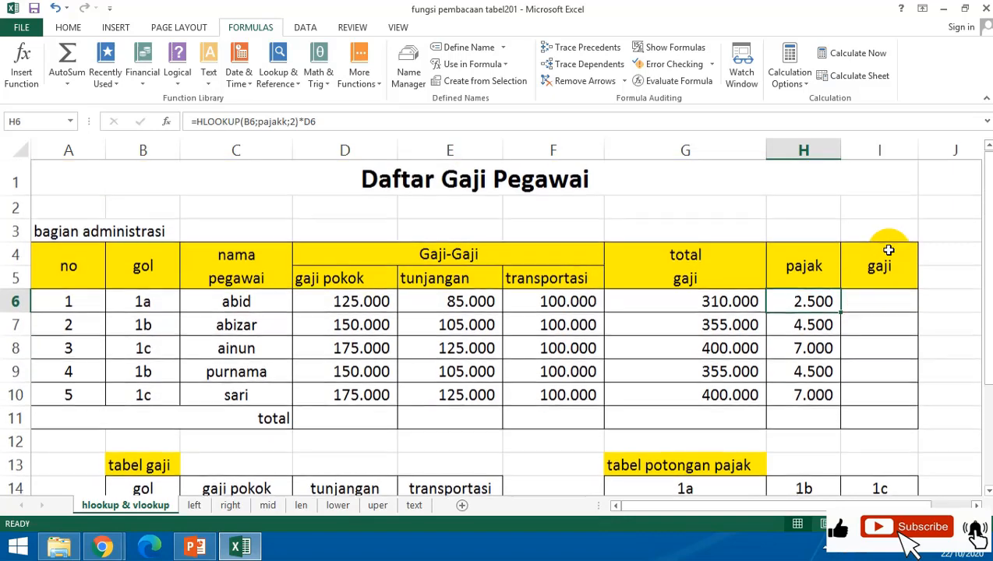
{"action": "double_click", "coordinate": [900, 267]}
{"action": "type", "text": "B"}
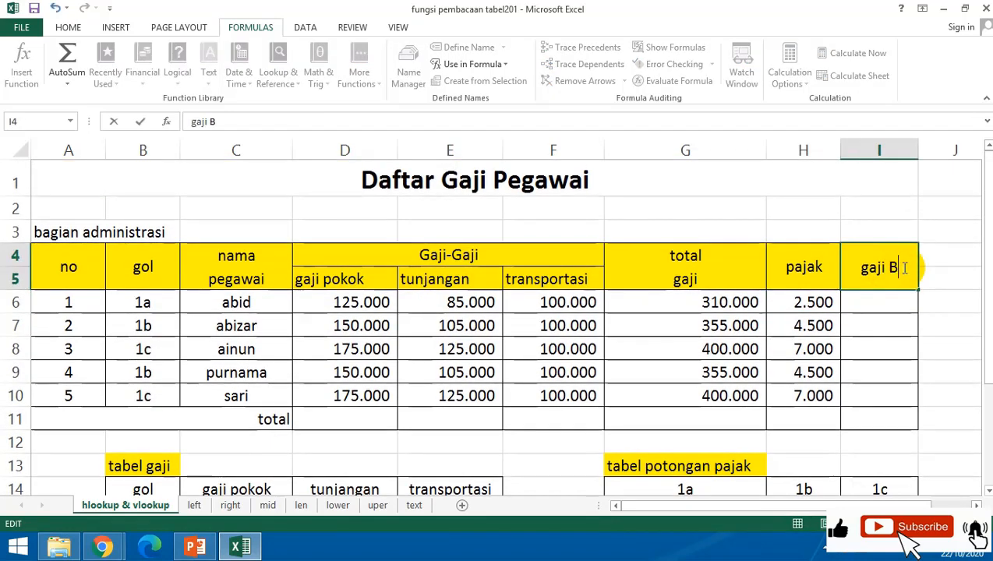
{"action": "type", "text": "ERSIH"}
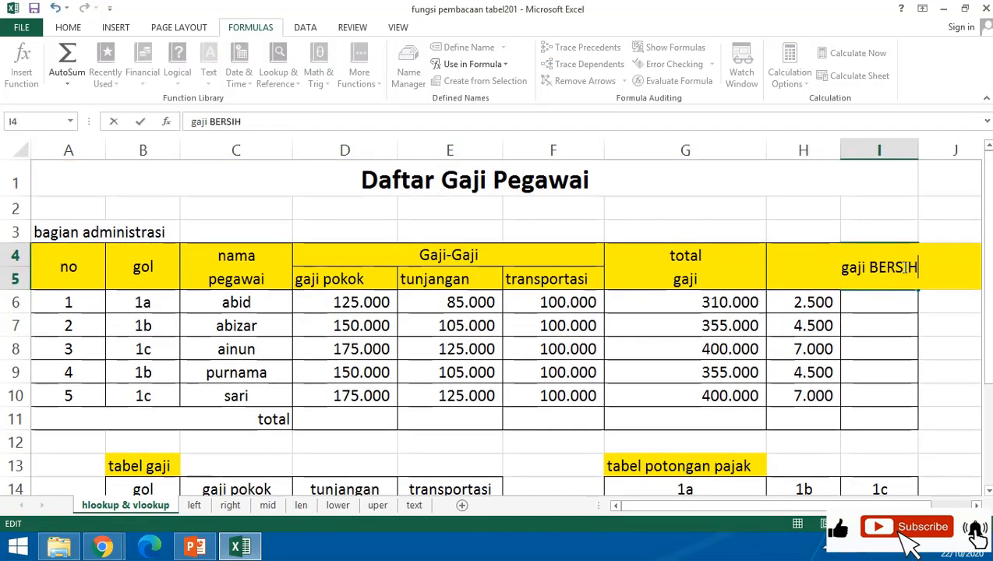
{"action": "key", "text": "Return"}
{"action": "left_click", "coordinate": [878, 255]}
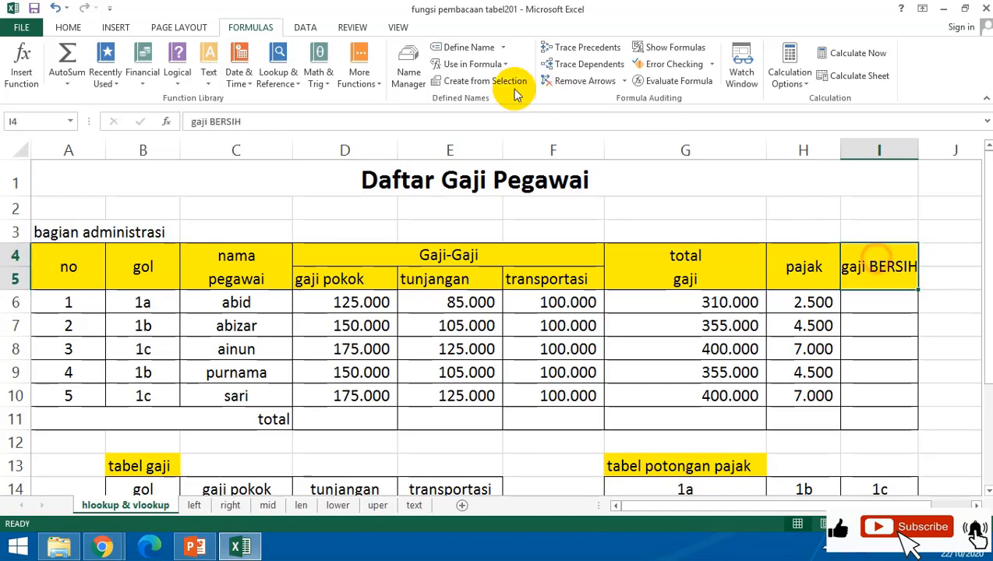
{"action": "left_click", "coordinate": [68, 27]}
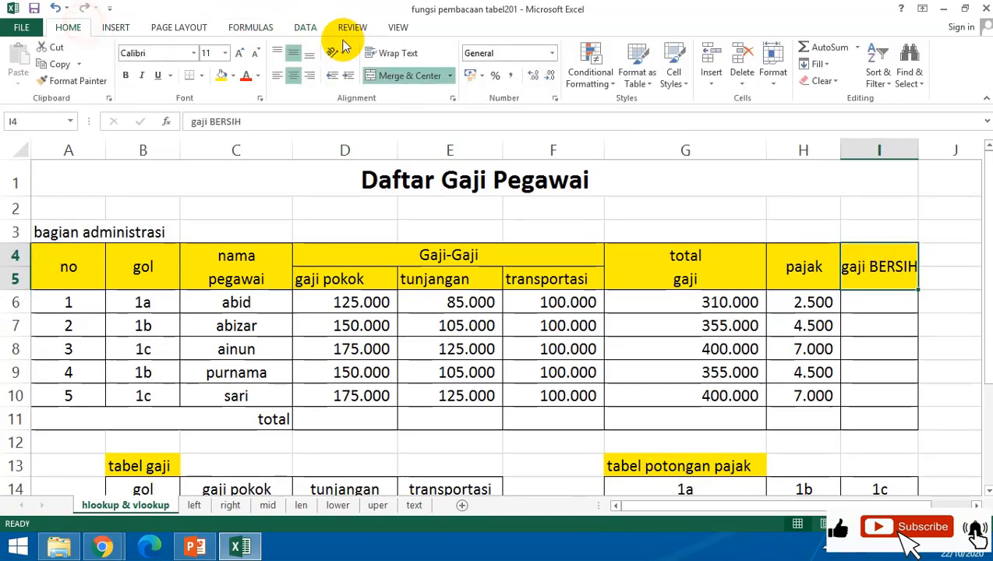
{"action": "left_click", "coordinate": [393, 53]}
Calculate the first employee's net salary in I6 with the formula =G6-H6.
{"action": "left_click", "coordinate": [890, 307]}
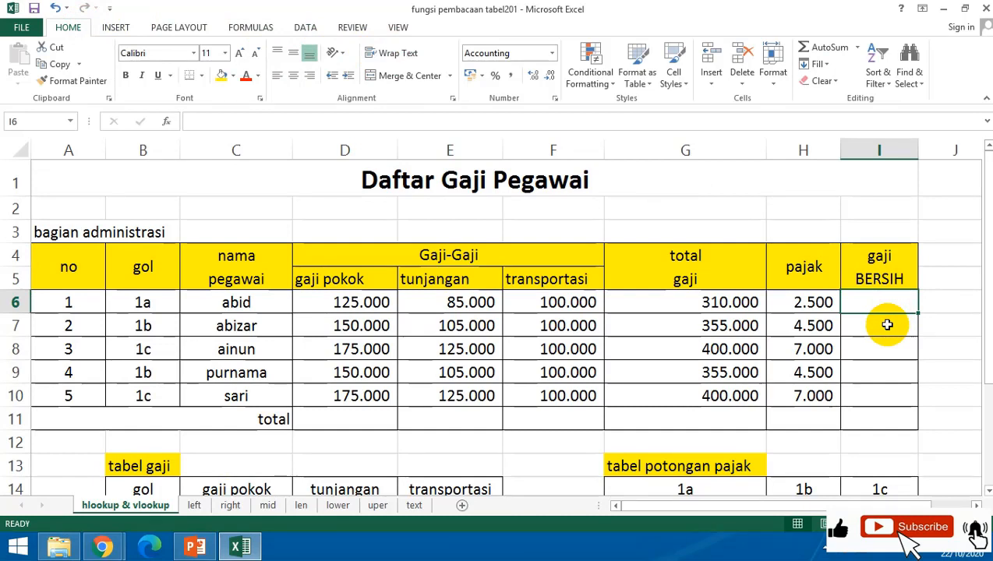
{"action": "type", "text": "="}
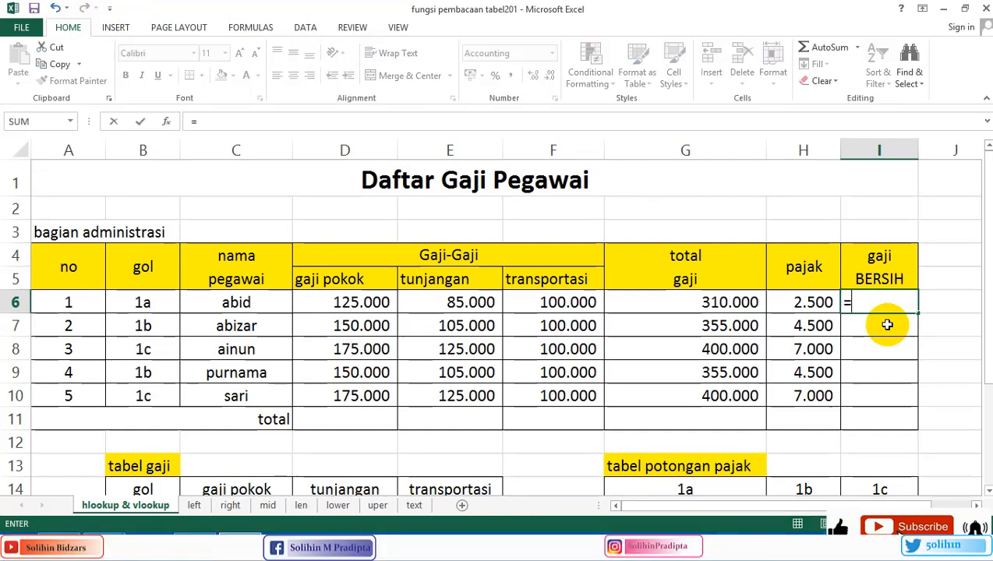
{"action": "left_click", "coordinate": [725, 302]}
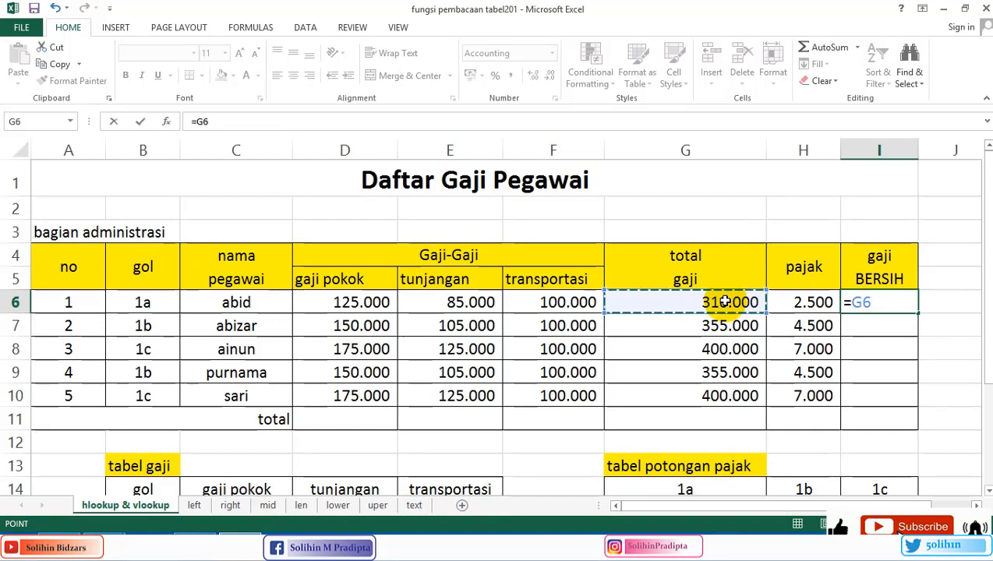
{"action": "type", "text": "-"}
{"action": "left_click", "coordinate": [810, 304]}
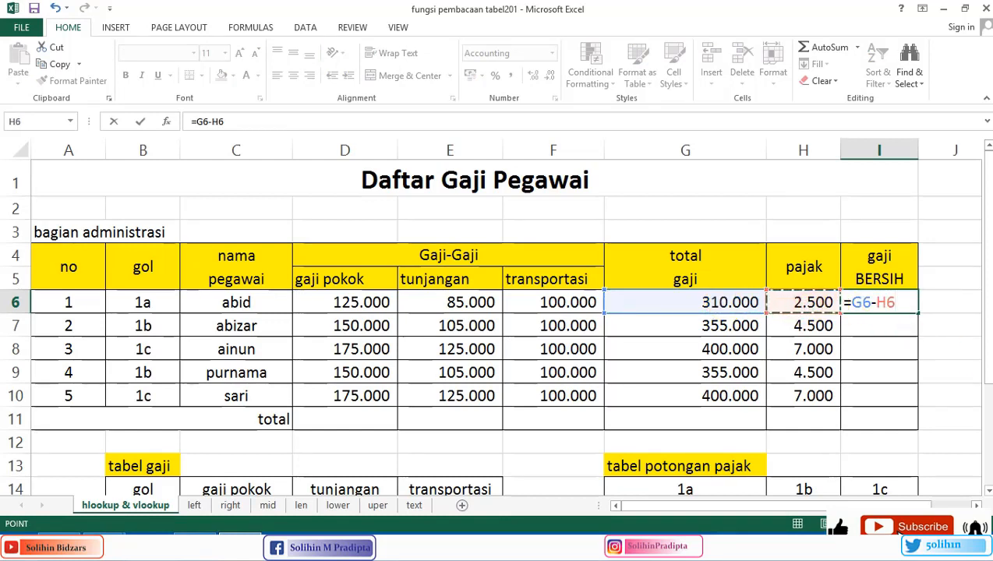
{"action": "key", "text": "Return"}
Copy the net salary formula from I6 down through I10.
{"action": "left_click", "coordinate": [897, 302]}
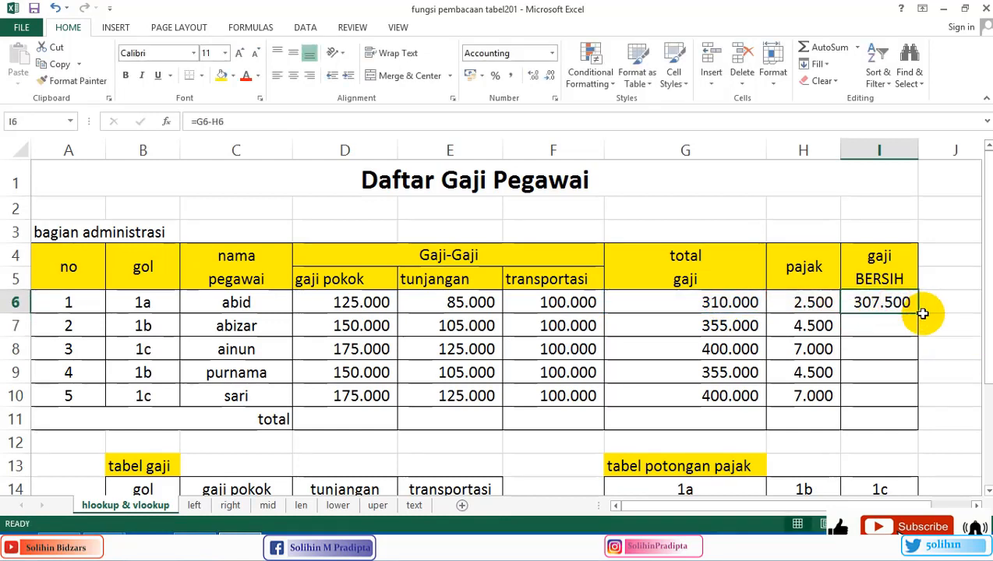
{"action": "left_click_drag", "start_coordinate": [920, 313], "coordinate": [914, 402]}
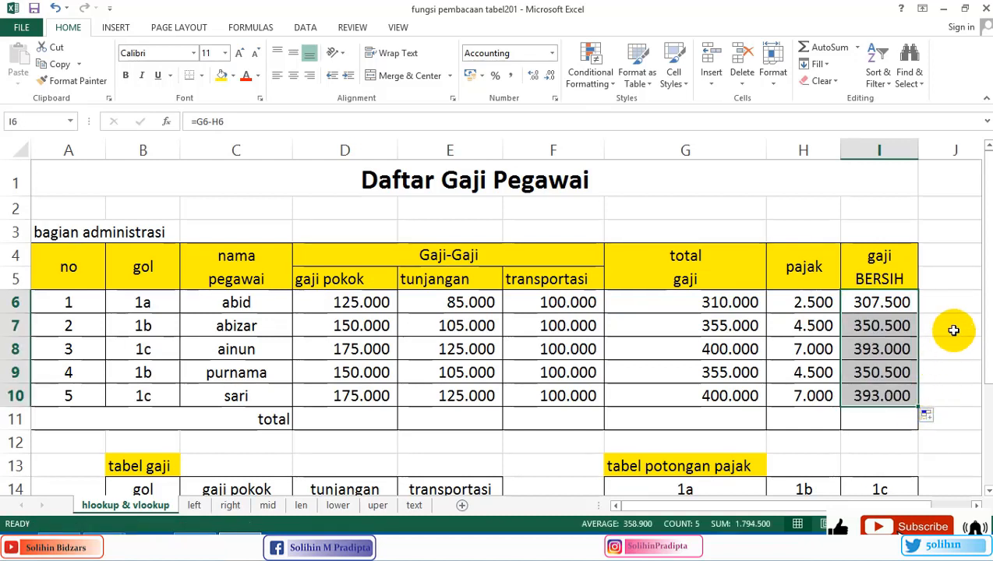
{"action": "left_click", "coordinate": [953, 330]}
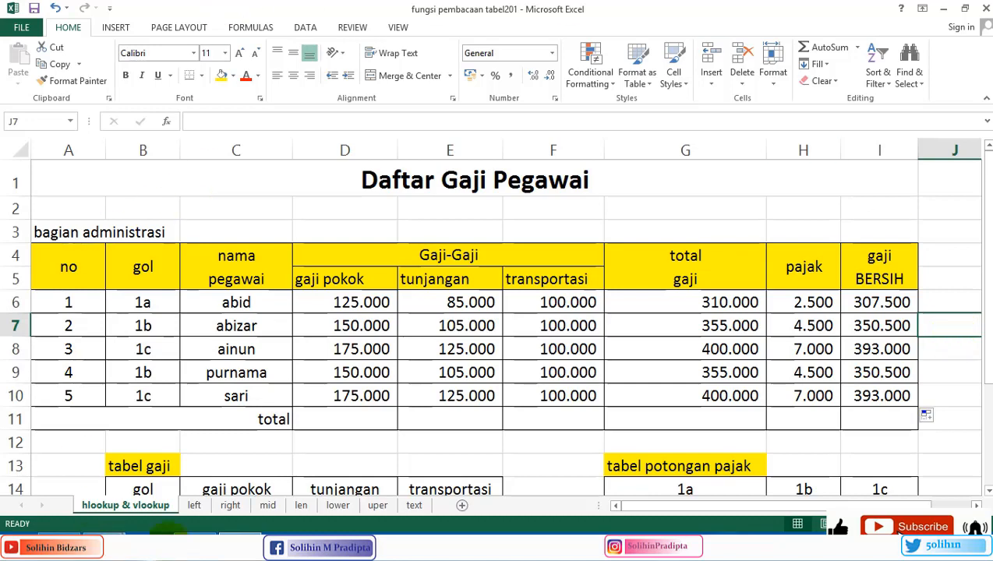
Switch to the PowerPoint presentation, review slide 2 on the VLOOKUP and HLOOKUP syntax, and return to the Excel workbook.
{"action": "left_click", "coordinate": [200, 544]}
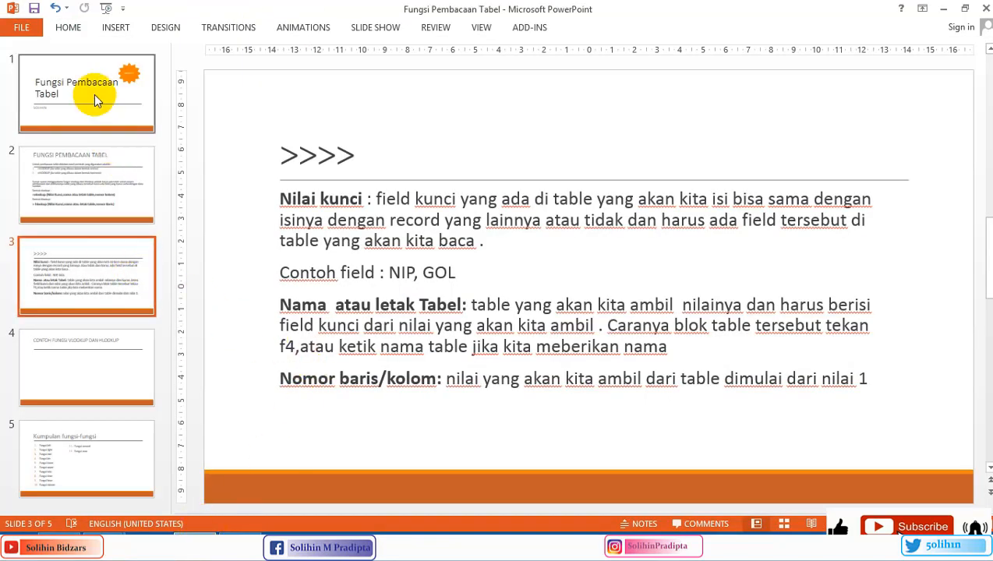
{"action": "left_click", "coordinate": [100, 126]}
{"action": "left_click", "coordinate": [108, 177]}
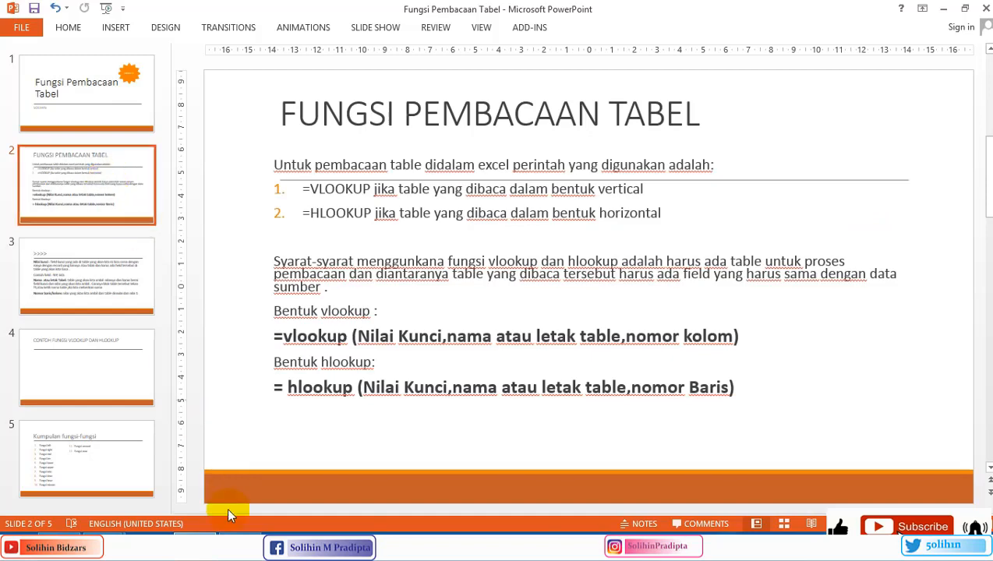
{"action": "left_click", "coordinate": [243, 547]}
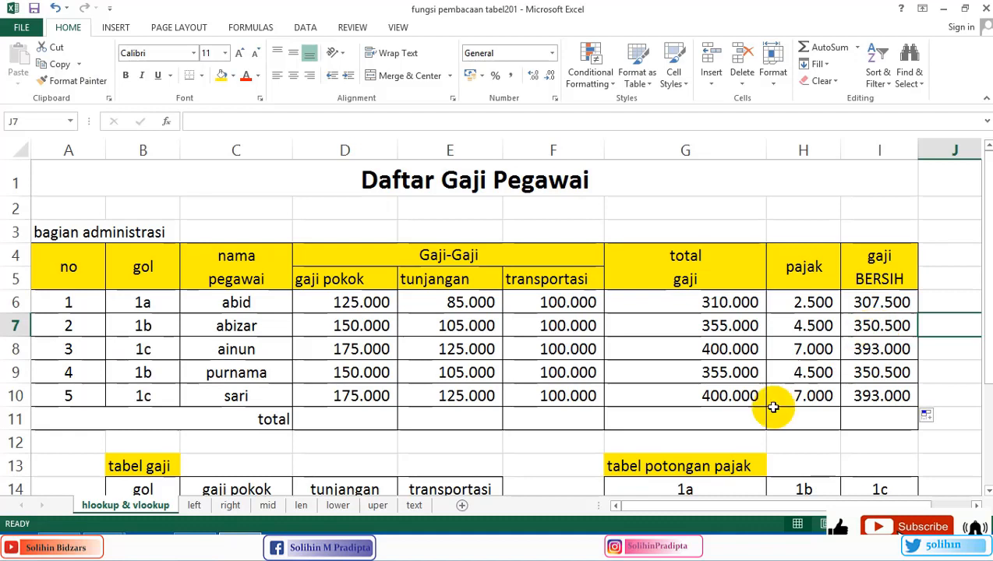
Examine the completed salary table together with the tabel gaji and tabel potongan pajak lookup tables.
{"action": "left_click", "coordinate": [650, 319]}
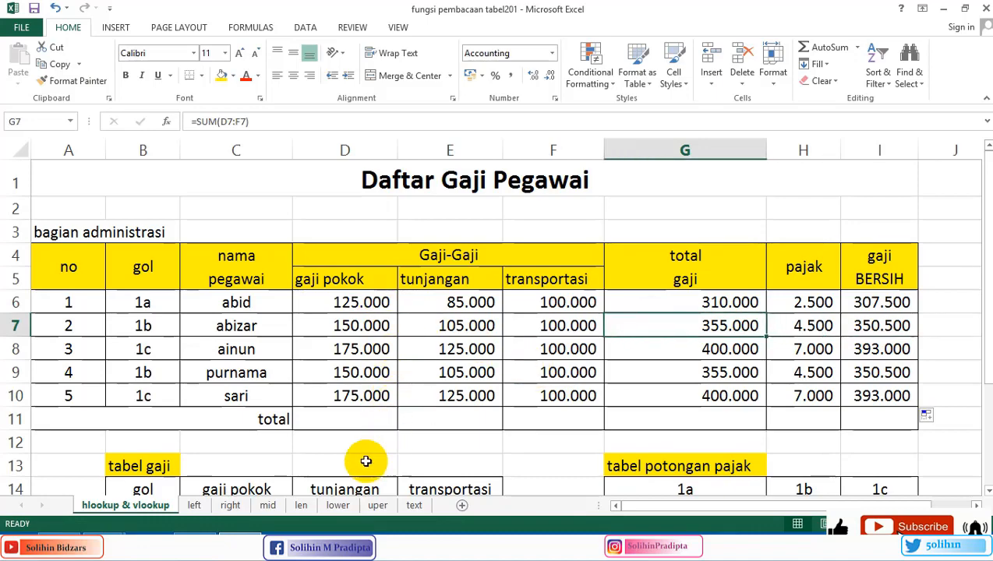
{"action": "left_click", "coordinate": [244, 414]}
{"action": "scroll", "coordinate": [303, 396], "scroll_direction": "down", "scroll_amount": 2}
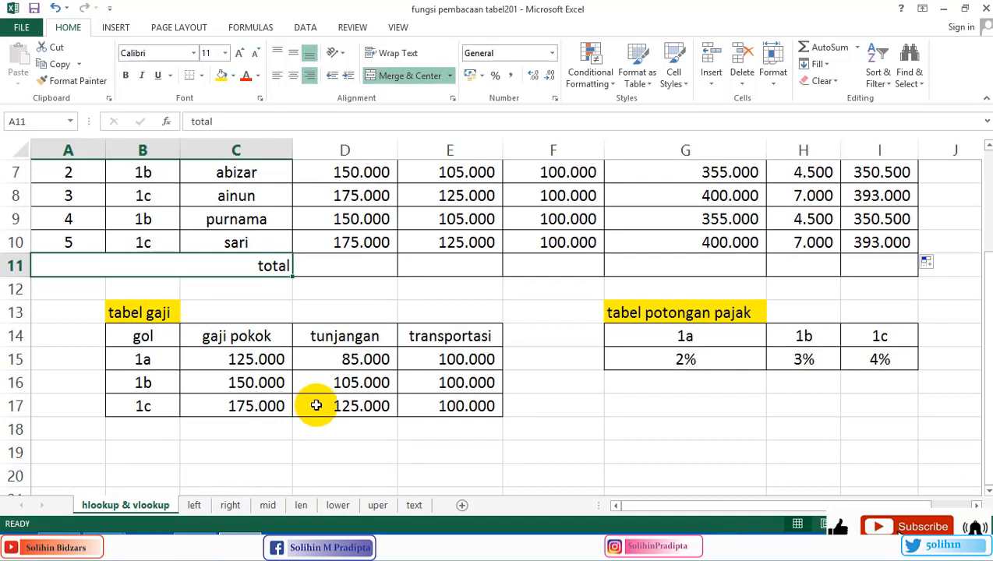
{"action": "left_click", "coordinate": [633, 414]}
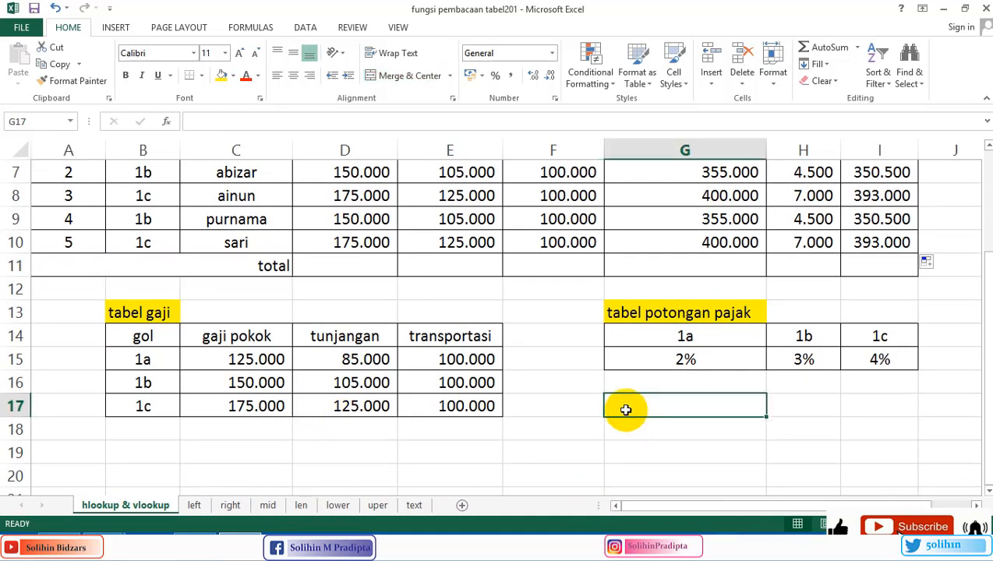
{"action": "scroll", "coordinate": [510, 404], "scroll_direction": "up", "scroll_amount": 2}
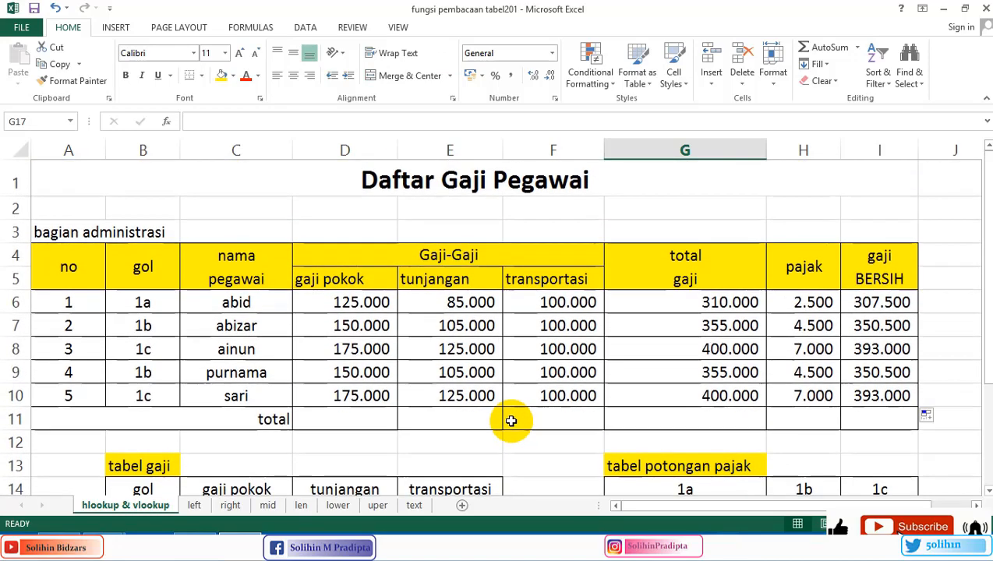
{"action": "left_click_drag", "start_coordinate": [916, 523], "coordinate": [910, 523]}
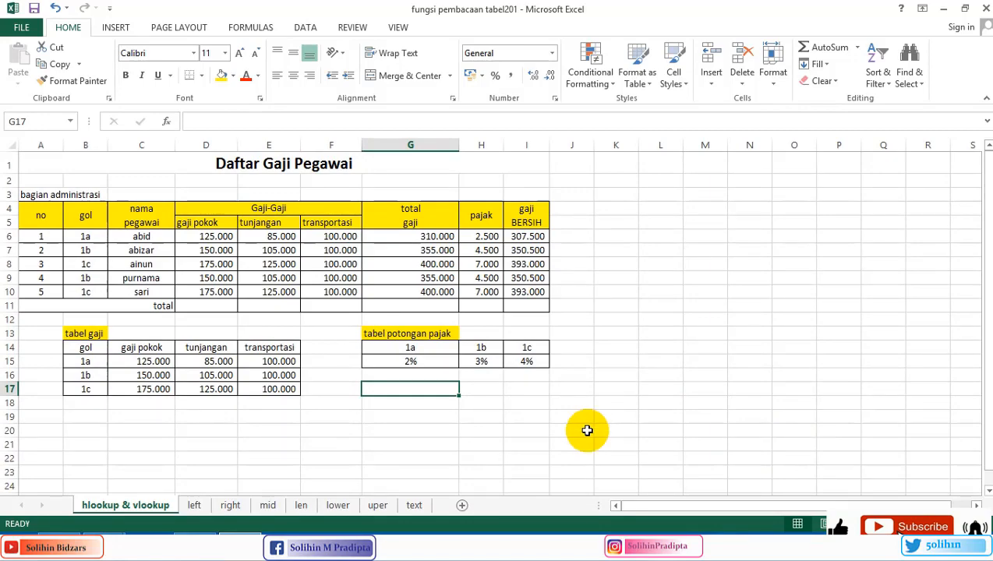
{"action": "left_click", "coordinate": [954, 524]}
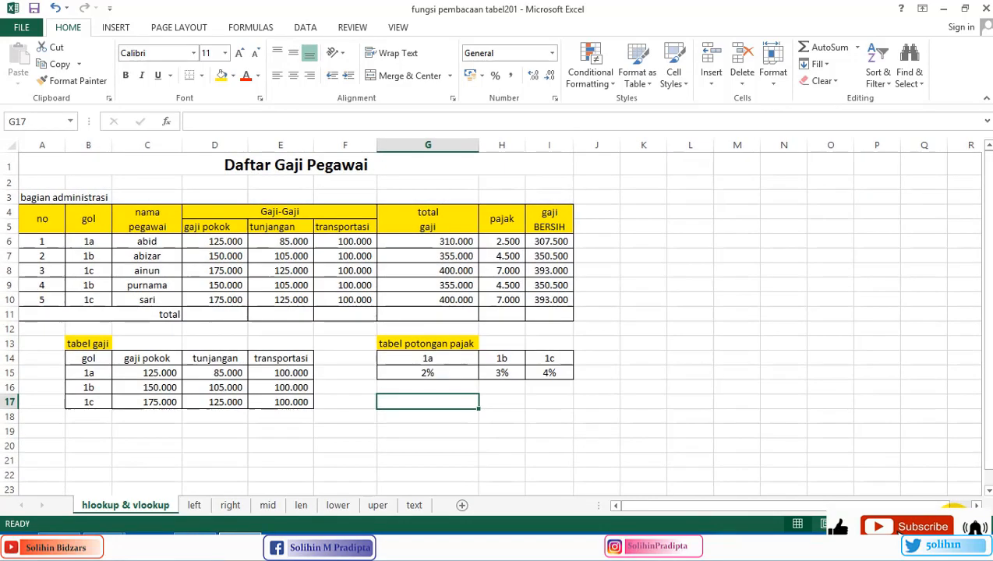
{"action": "left_click", "coordinate": [954, 524]}
{"action": "left_click", "coordinate": [954, 524]}
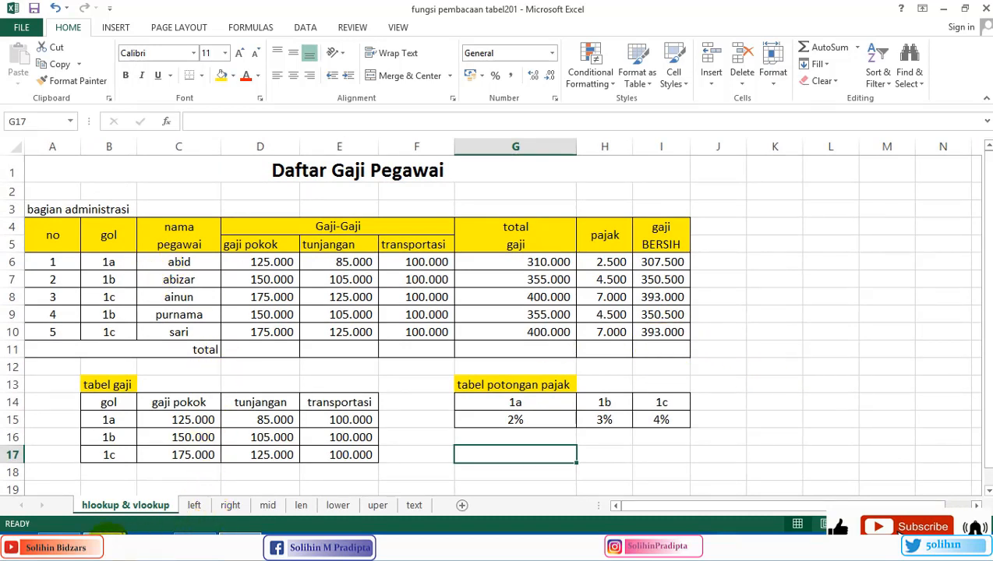
Switch to the Google Meet window in Chrome.
{"action": "left_click", "coordinate": [107, 543]}
{"action": "left_click", "coordinate": [235, 445]}
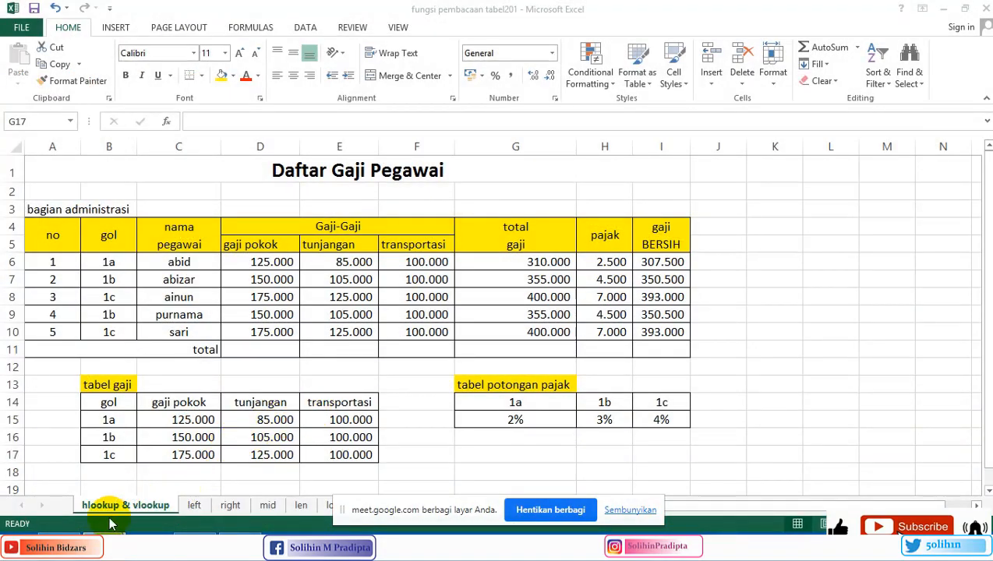
Return to the Google Meet call in Chrome and stop presenting the screen.
{"action": "mouse_move", "coordinate": [109, 524]}
{"action": "left_click", "coordinate": [80, 495]}
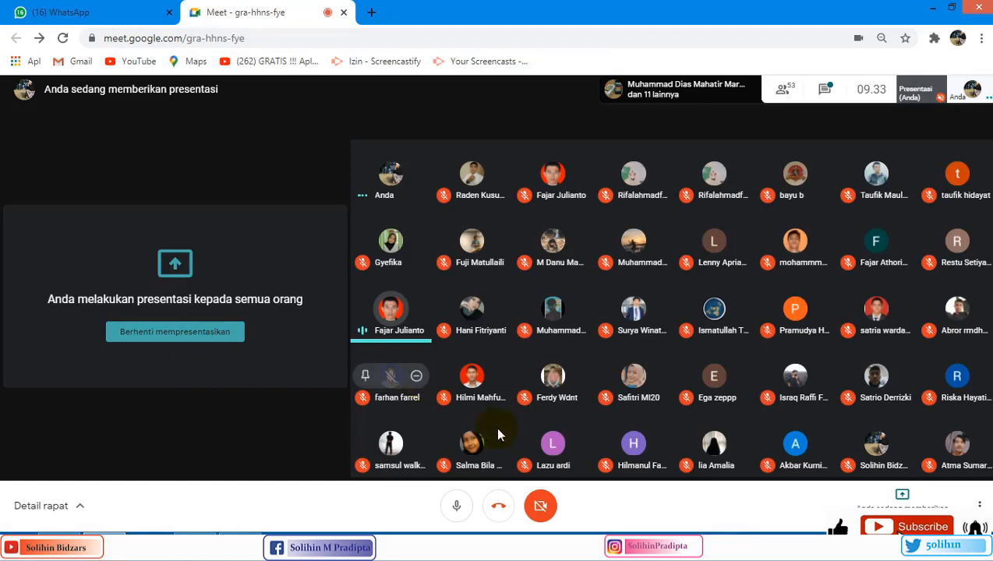
{"action": "mouse_move", "coordinate": [500, 445]}
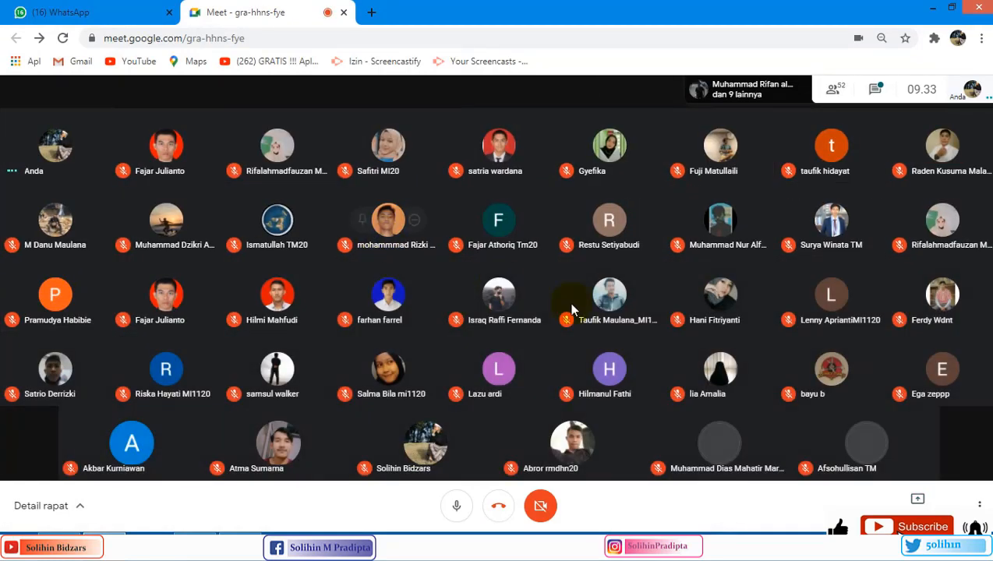
{"action": "mouse_move", "coordinate": [536, 404]}
{"action": "mouse_move", "coordinate": [512, 394]}
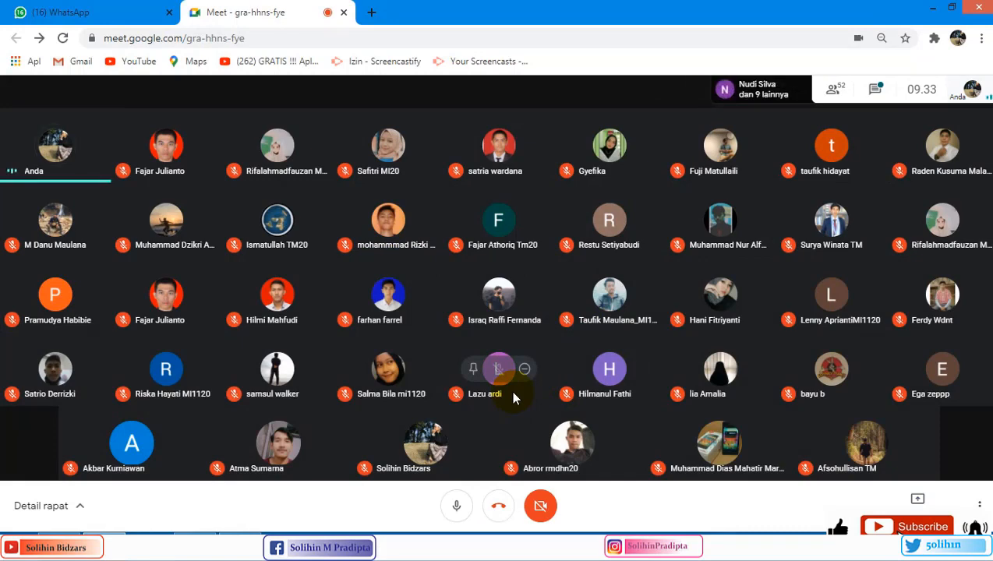
Check the salary sheet in Excel and return to the Google Meet call.
{"action": "left_click", "coordinate": [239, 544]}
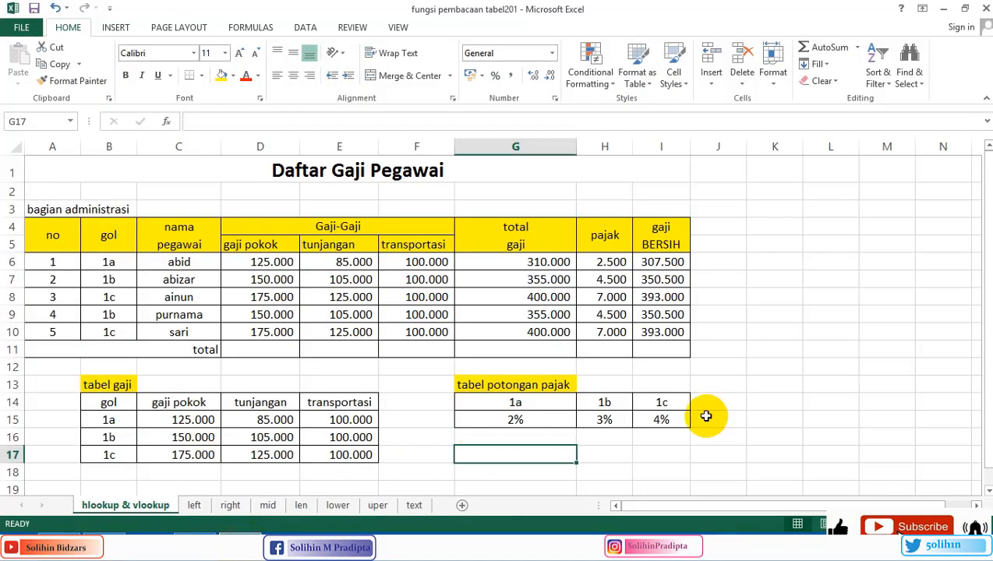
{"action": "left_click", "coordinate": [107, 541]}
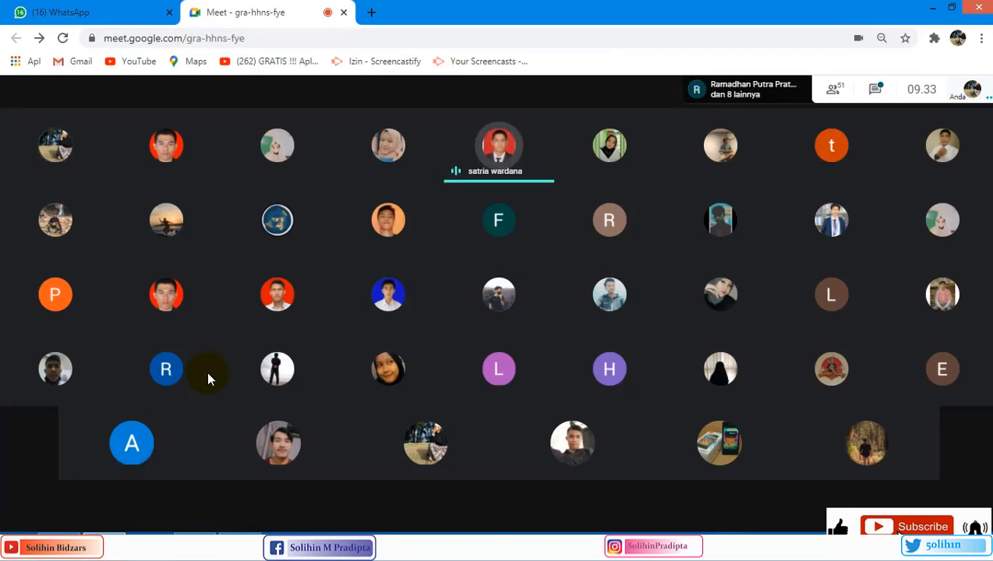
{"action": "mouse_move", "coordinate": [207, 372]}
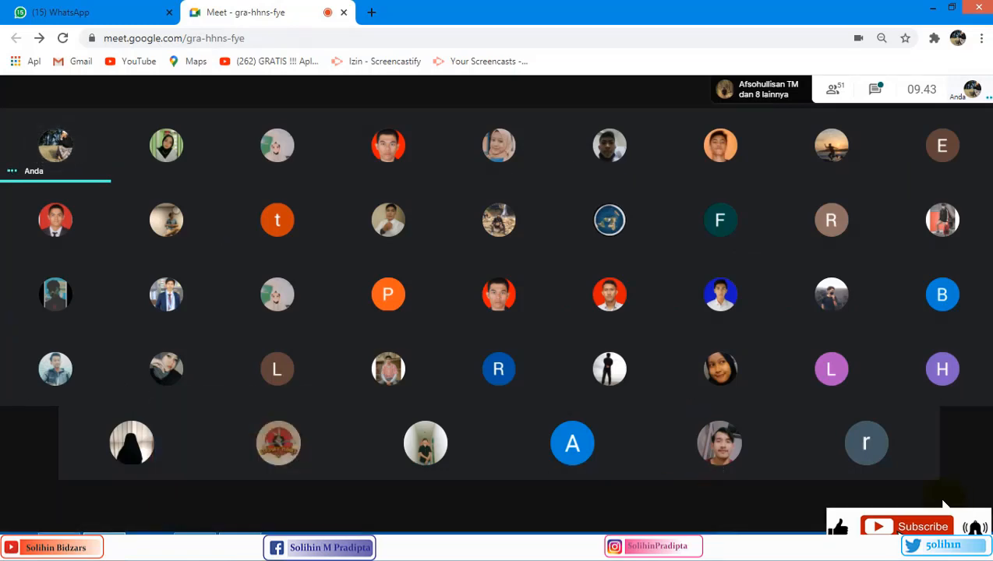
Present the entire screen to the participants of the Google Meet call.
{"action": "left_click", "coordinate": [919, 499]}
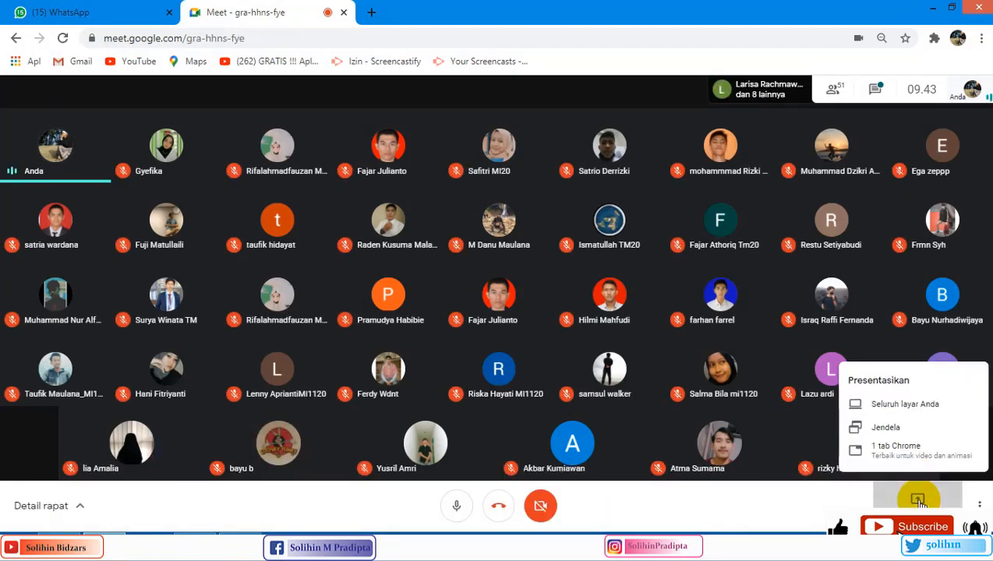
{"action": "left_click", "coordinate": [922, 407]}
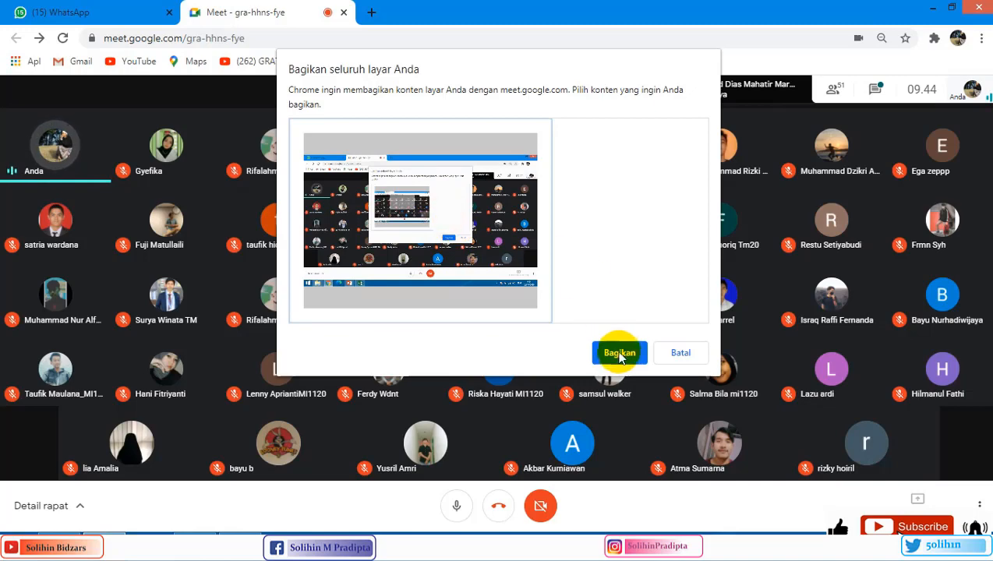
{"action": "left_click", "coordinate": [620, 353]}
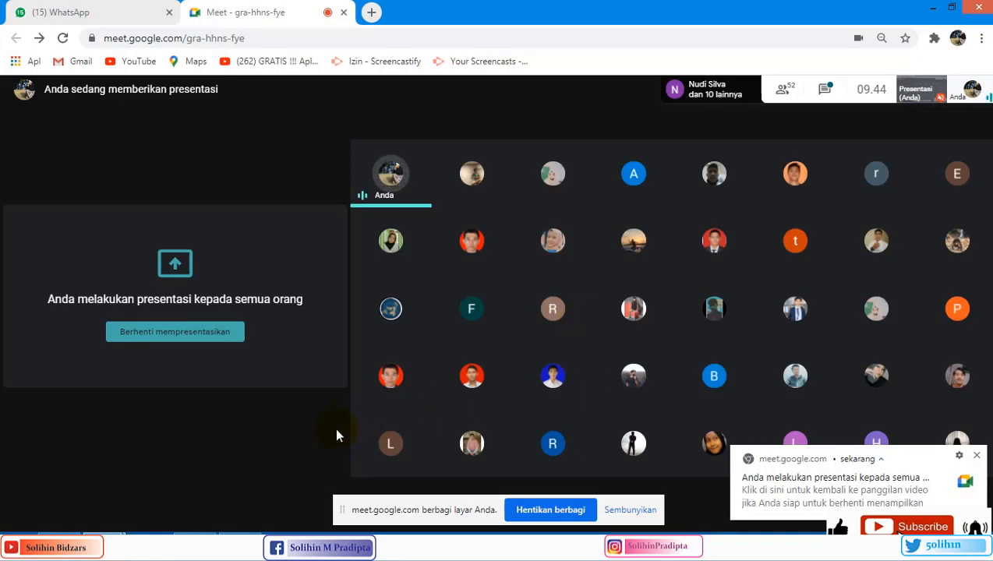
Switch to the PowerPoint presentation and show slide 5, "Kumpulan fungsi-fungsi".
{"action": "key", "text": "alt+Tab"}
{"action": "left_click", "coordinate": [74, 444]}
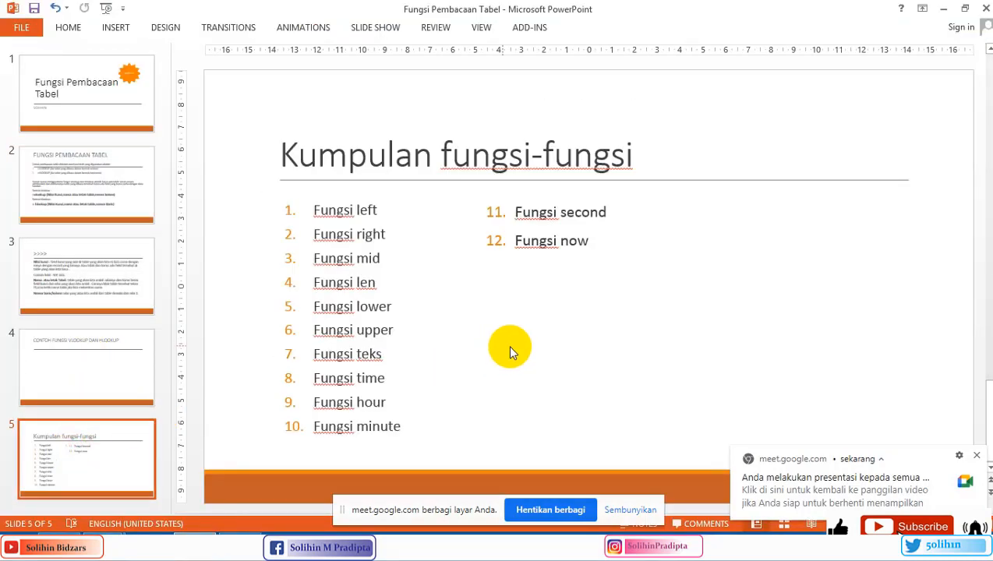
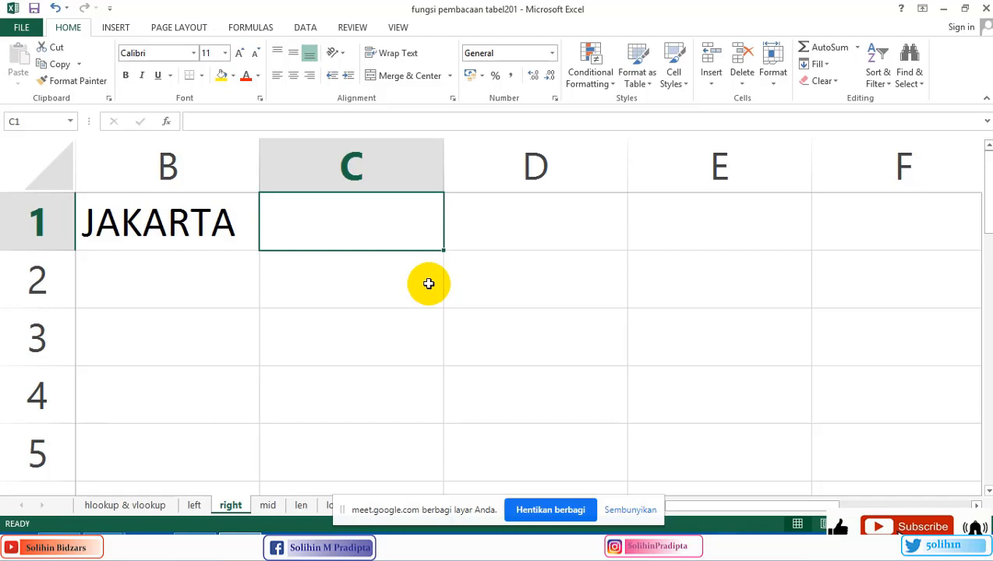
In cell C1 of the right sheet, extract the first four characters of B1 with =LEFT(B1;4).
{"action": "type", "text": "=LEFT"}
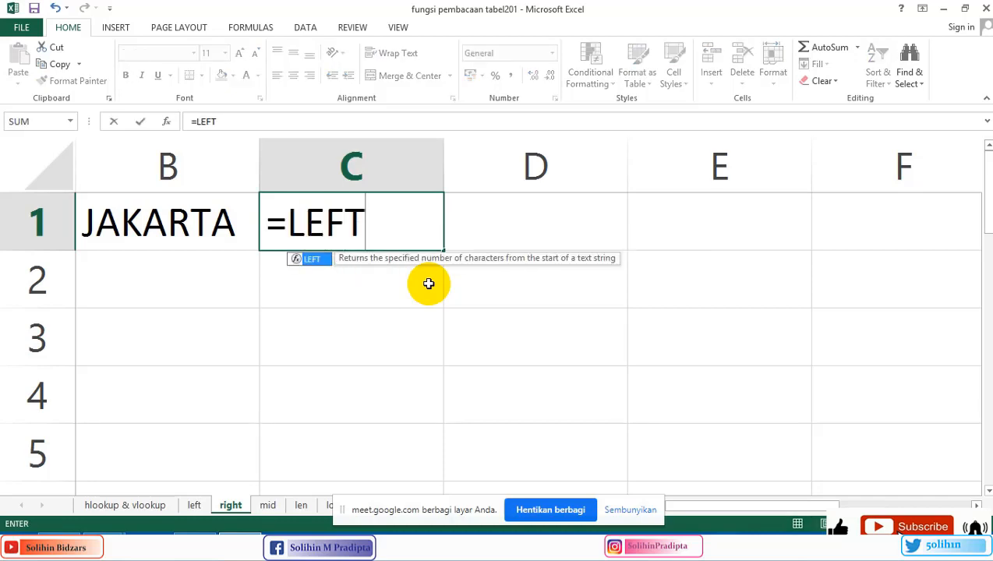
{"action": "type", "text": "*"}
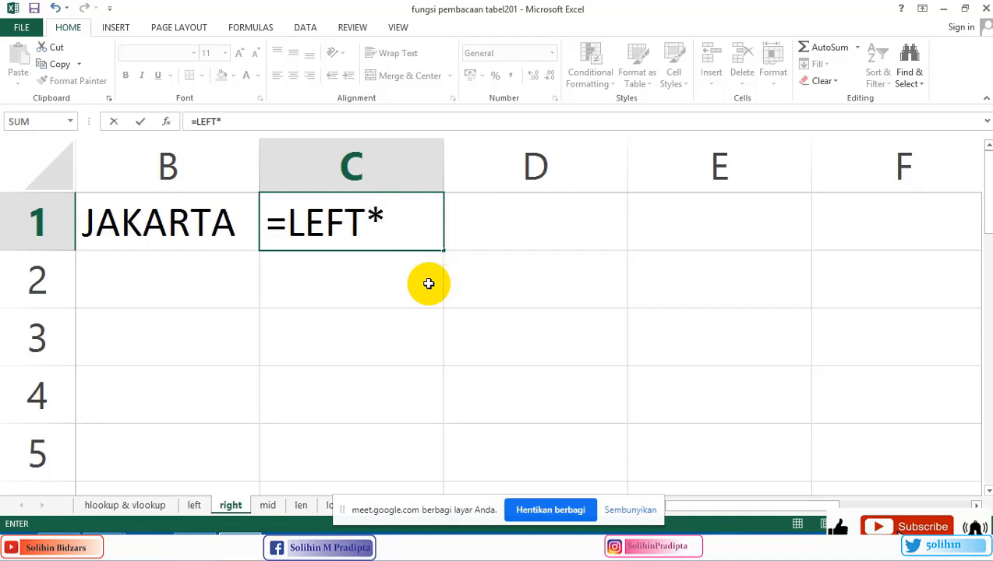
{"action": "key", "text": "BackSpace"}
{"action": "type", "text": ")"}
{"action": "key", "text": "BackSpace"}
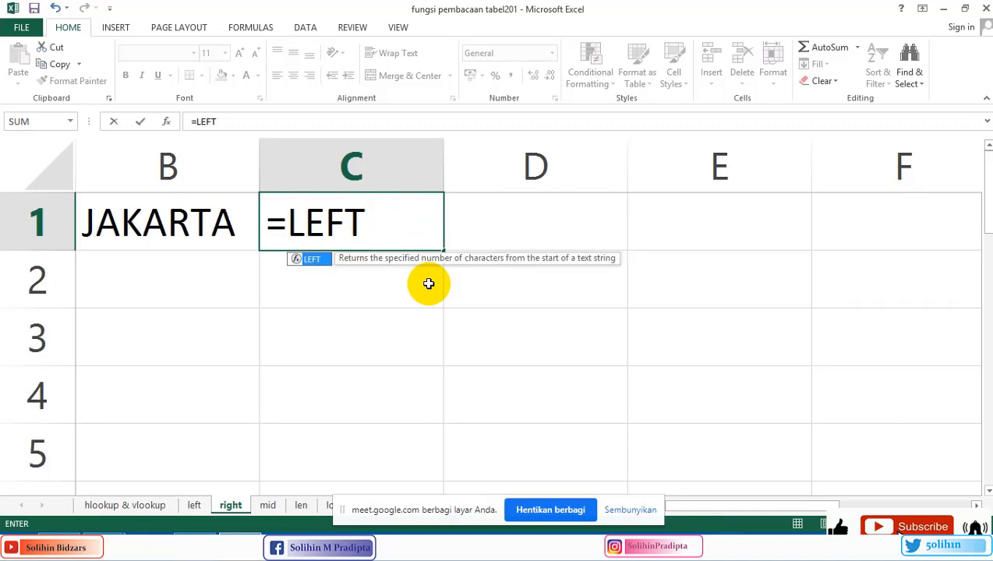
{"action": "type", "text": "("}
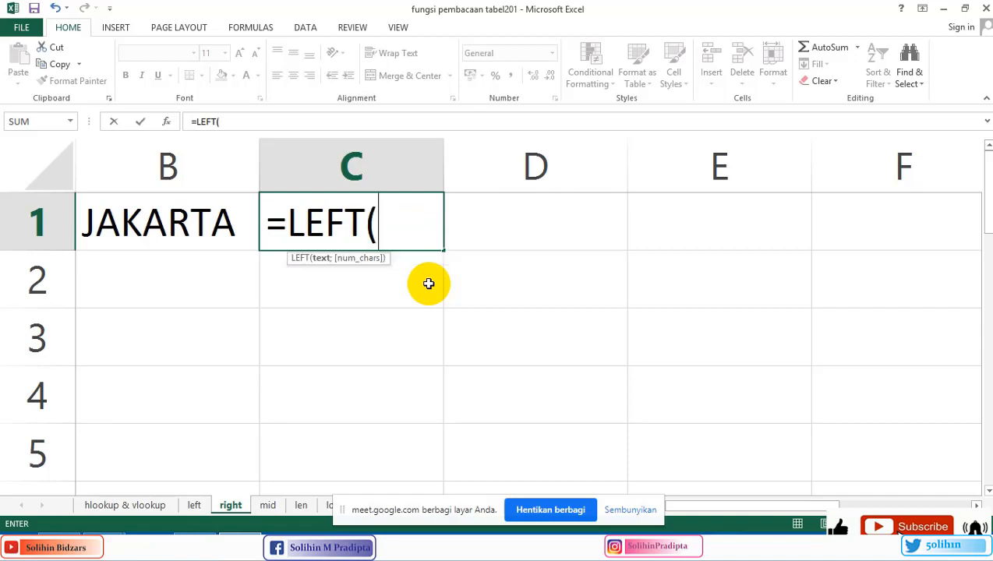
{"action": "left_click", "coordinate": [216, 222]}
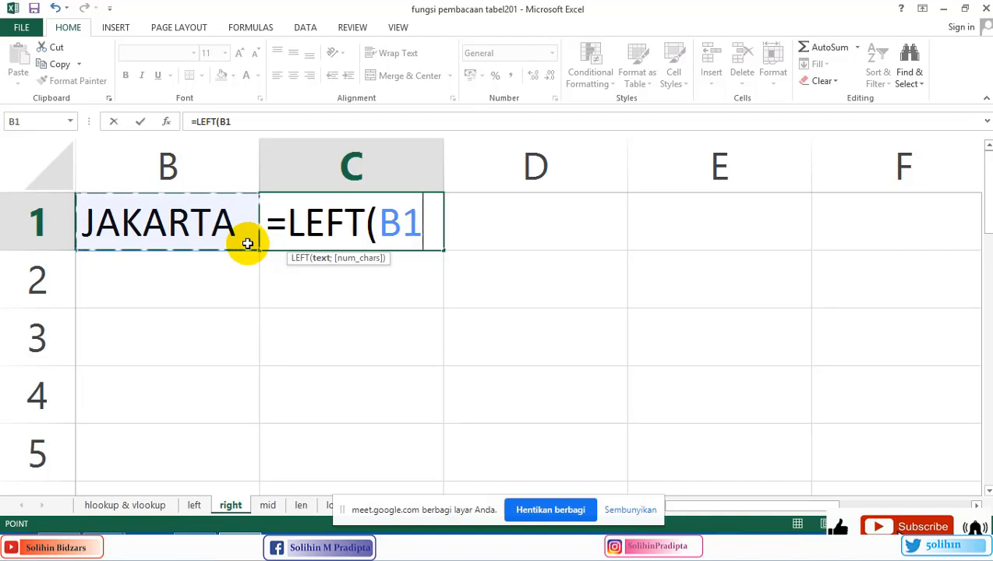
{"action": "type", "text": ","}
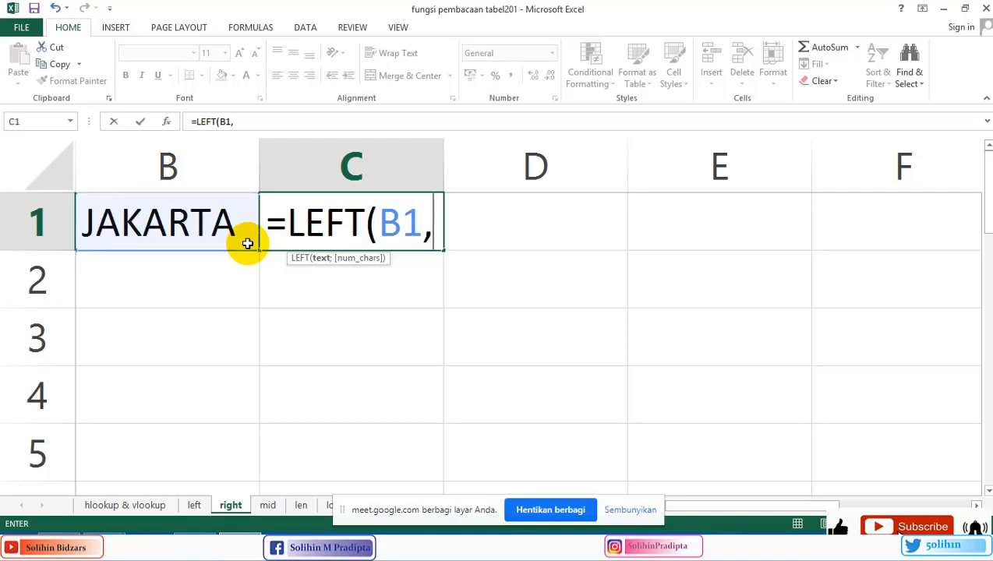
{"action": "key", "text": "BackSpace"}
{"action": "type", "text": ";4"}
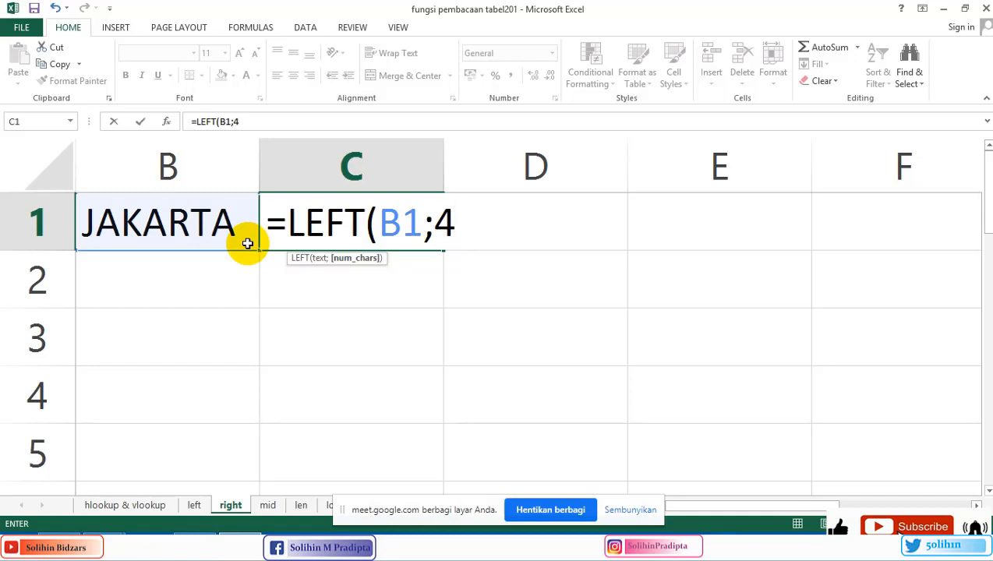
{"action": "key", "text": "Return"}
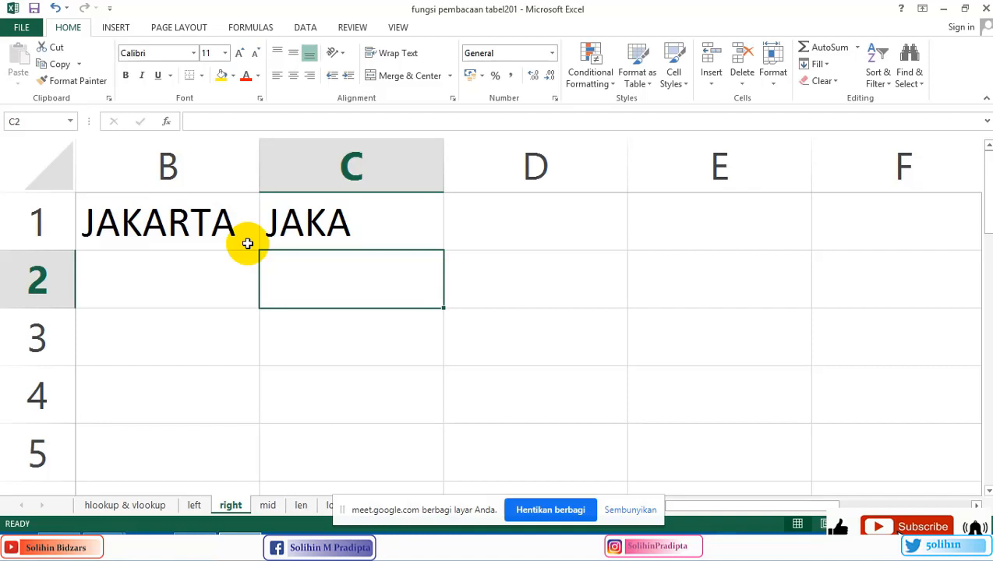
{"action": "key", "text": "Up"}
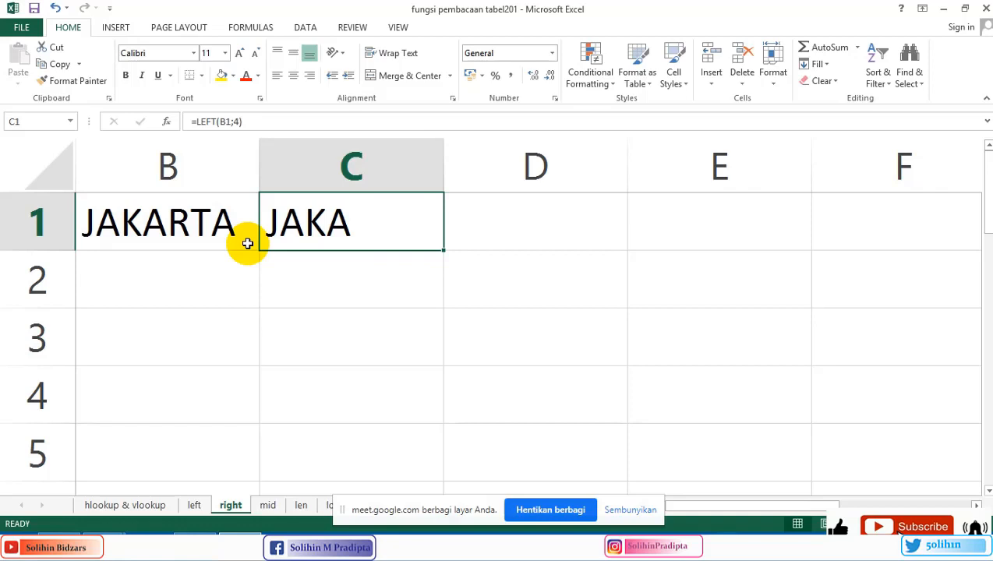
In cell C2, extract the last four characters of B1 with =RIGHT(B1;4).
{"action": "key", "text": "Down"}
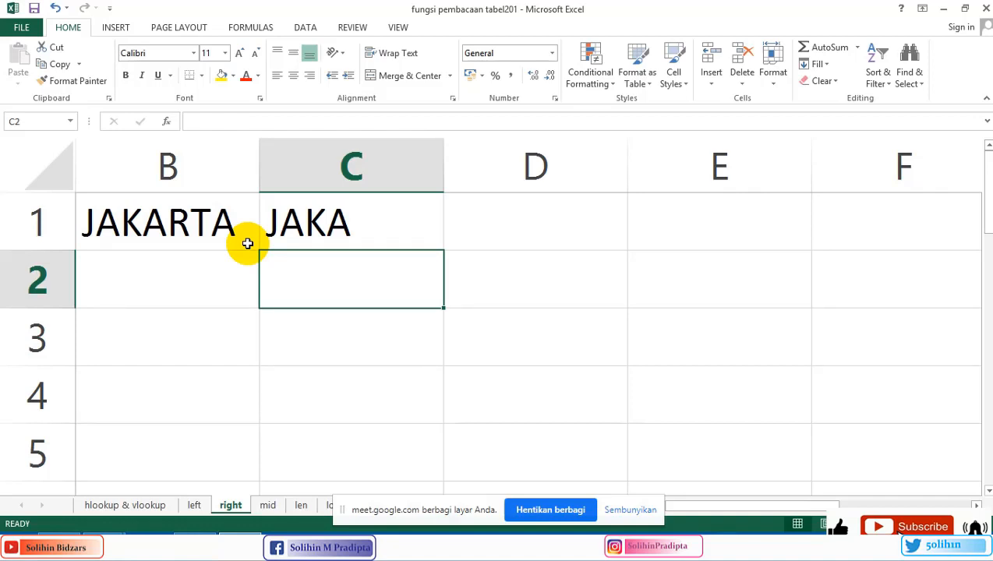
{"action": "type", "text": "="}
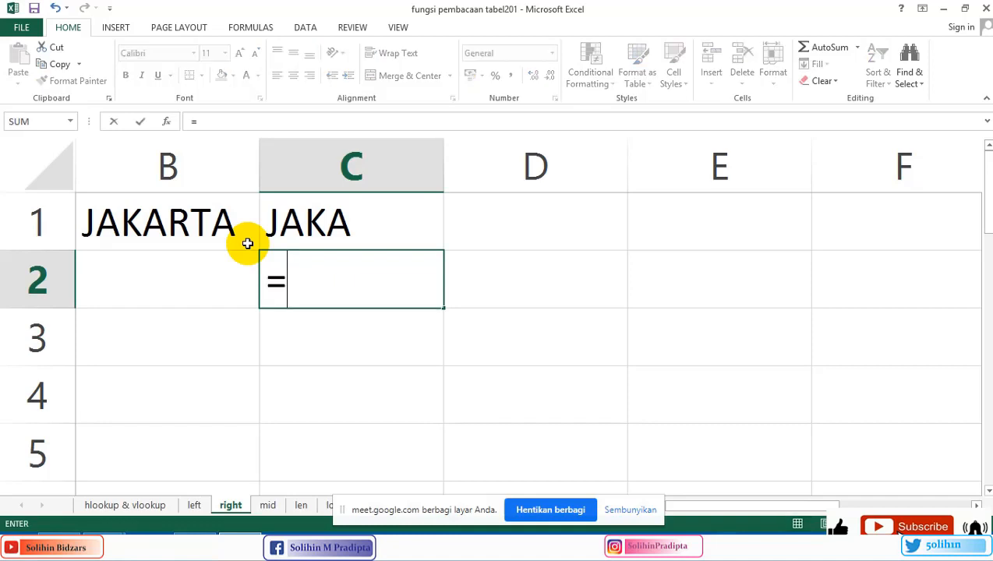
{"action": "type", "text": "RIGHT"}
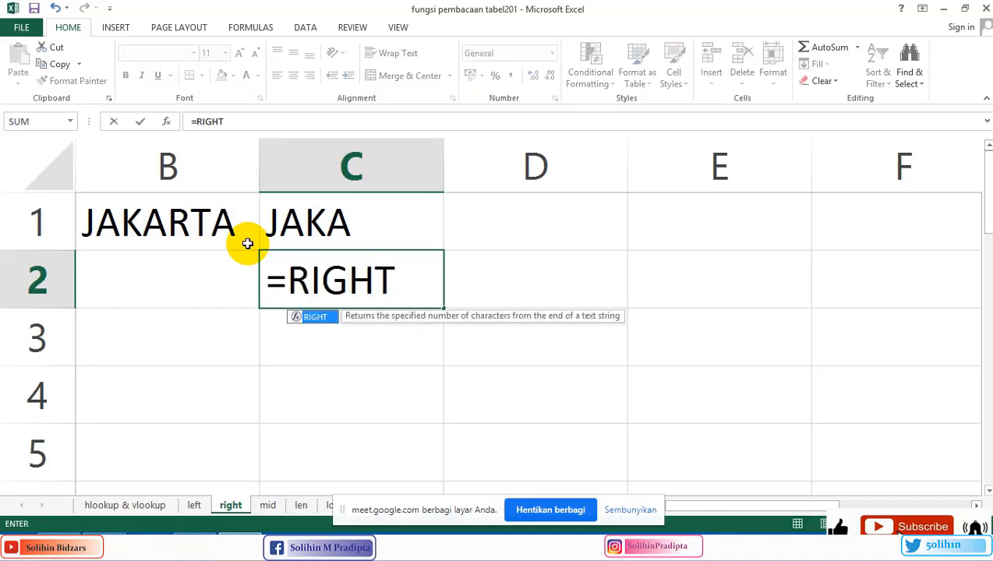
{"action": "type", "text": "("}
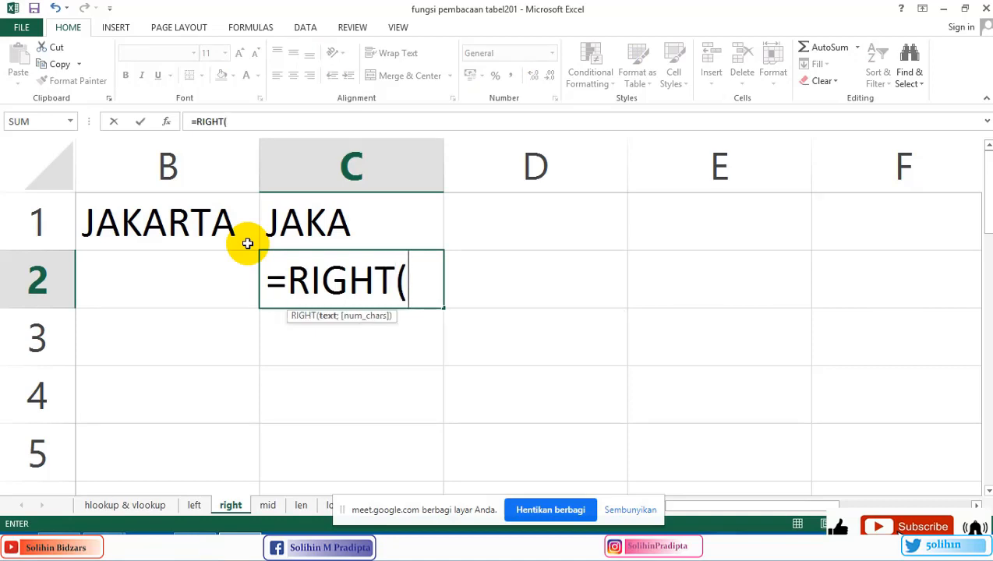
{"action": "left_click", "coordinate": [176, 218]}
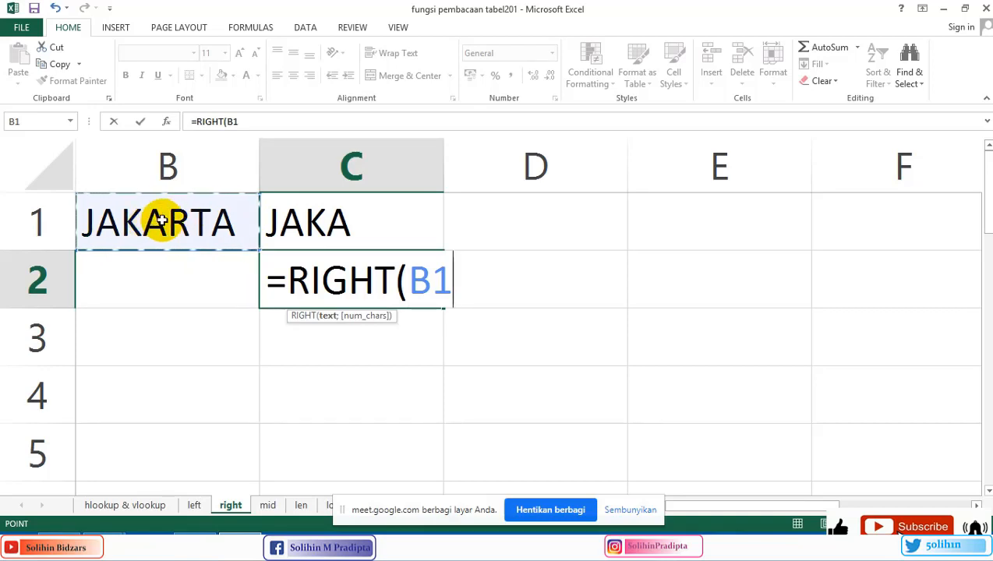
{"action": "type", "text": ";"}
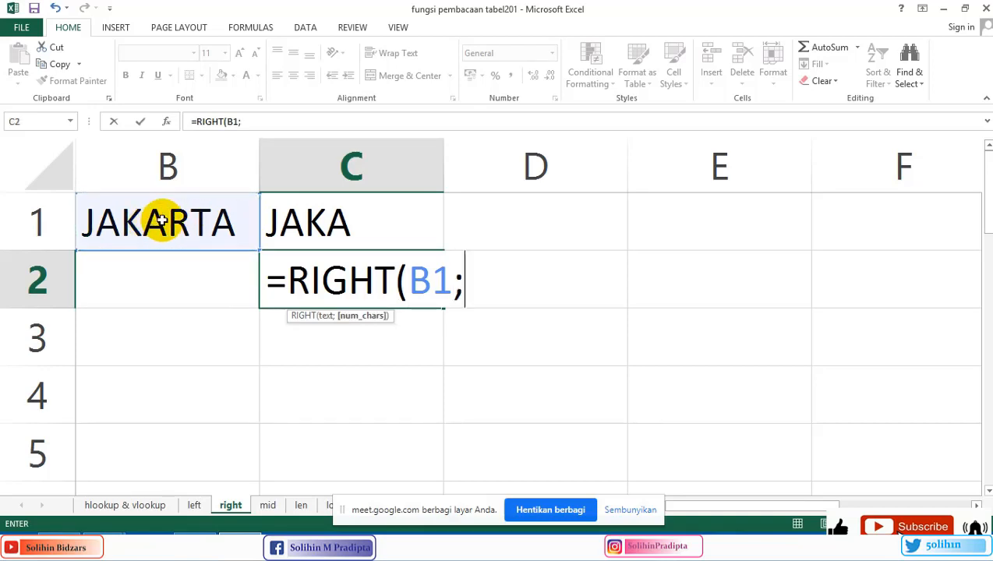
{"action": "type", "text": "4"}
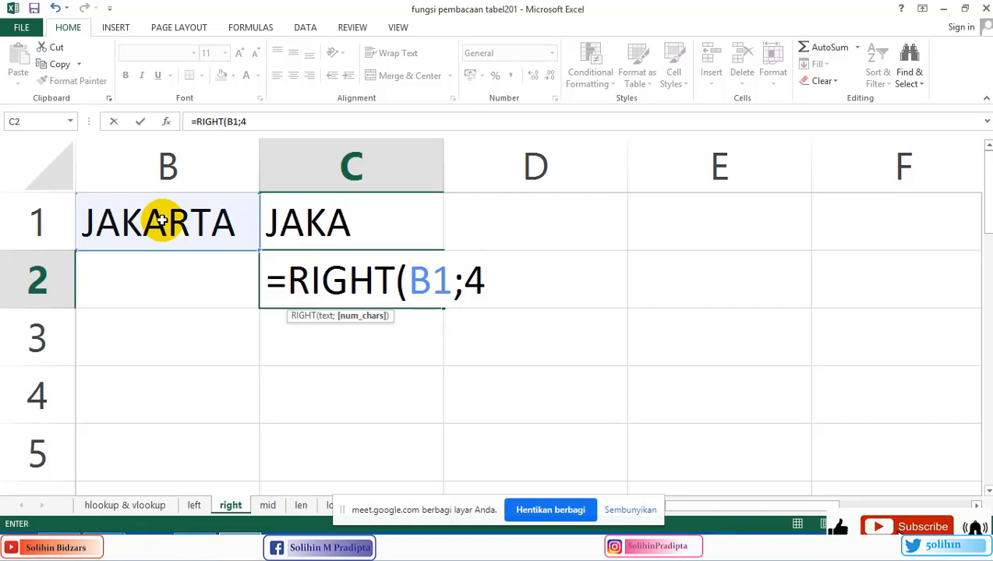
{"action": "key", "text": "Return"}
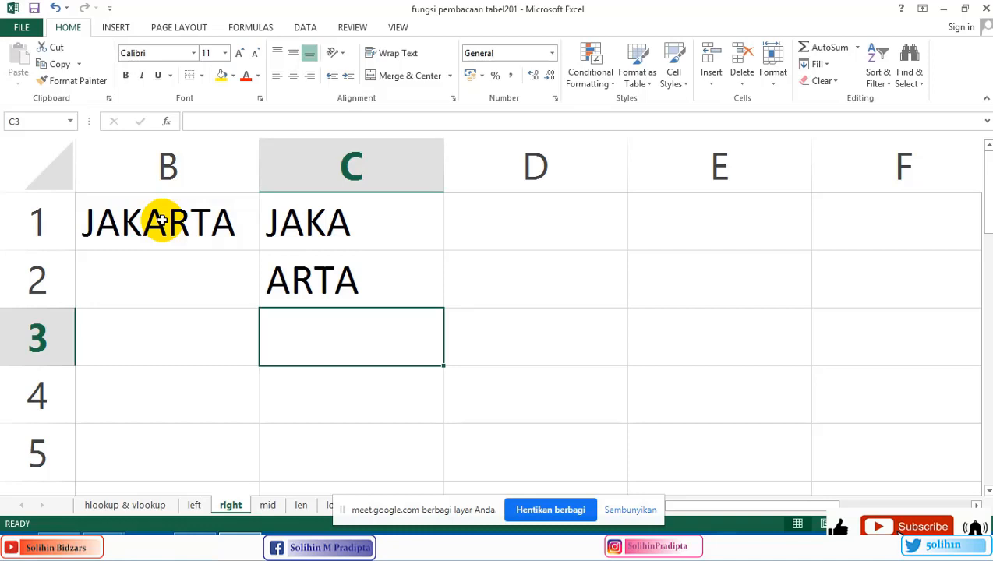
In cell C3, extract three characters of B1 starting from the fourth with =MID(B1;4;3).
{"action": "type", "text": "="}
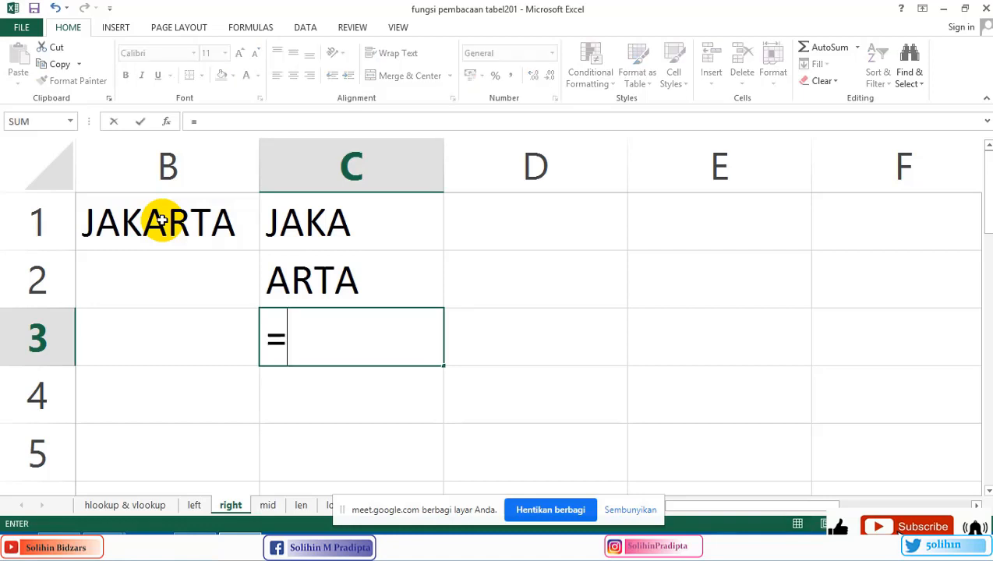
{"action": "type", "text": "MID("}
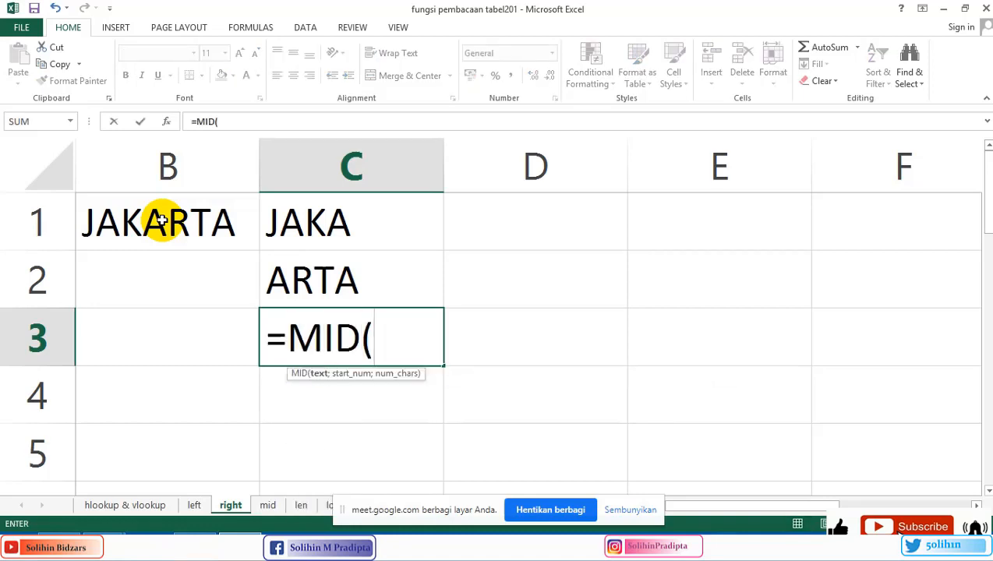
{"action": "left_click", "coordinate": [171, 216]}
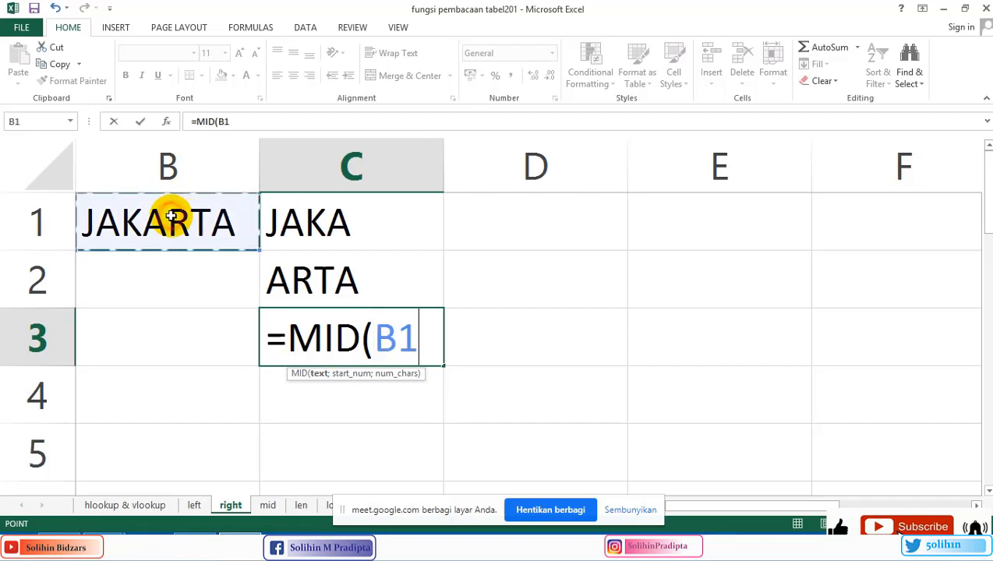
{"action": "type", "text": ";"}
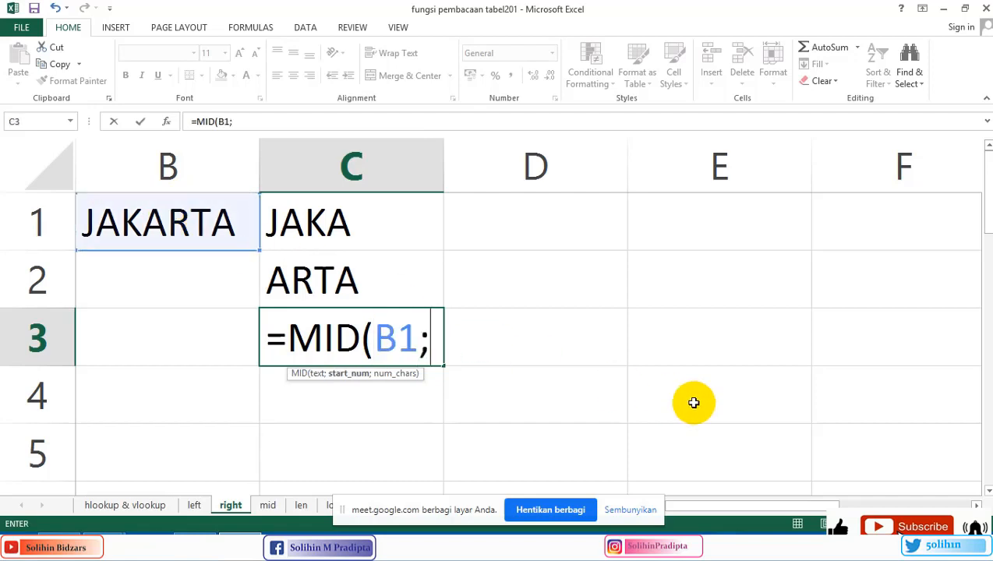
{"action": "type", "text": "4"}
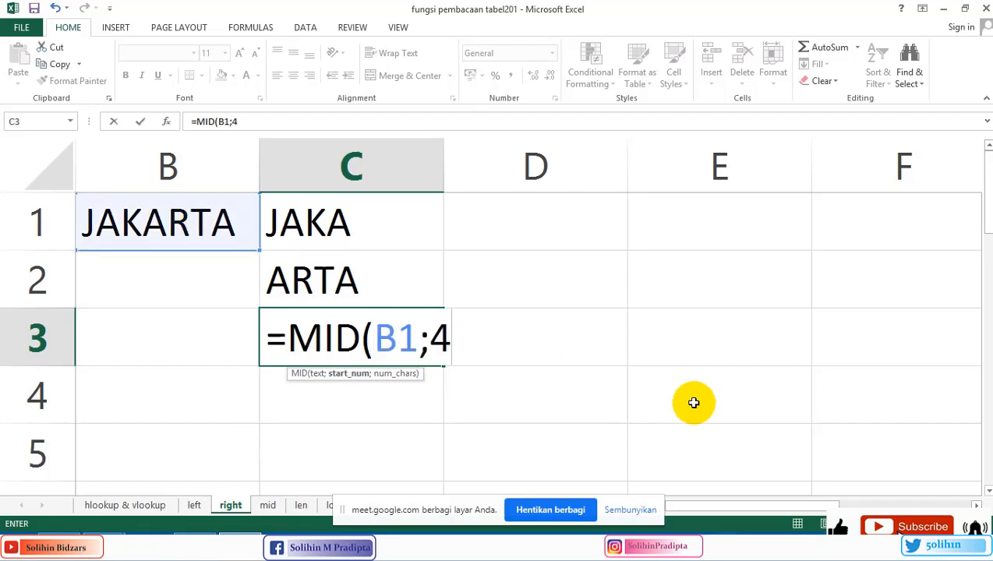
{"action": "type", "text": ";3"}
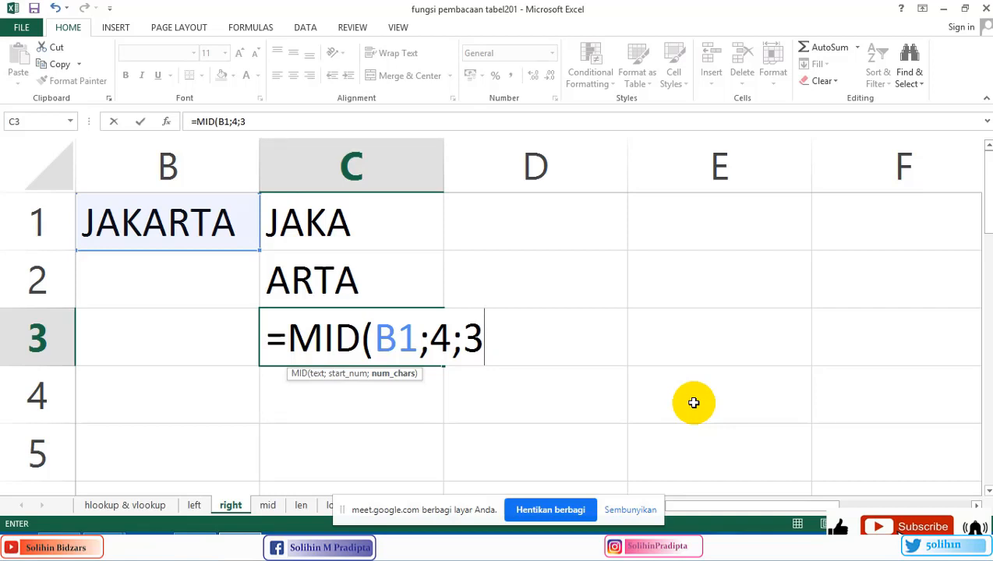
{"action": "key", "text": "Return"}
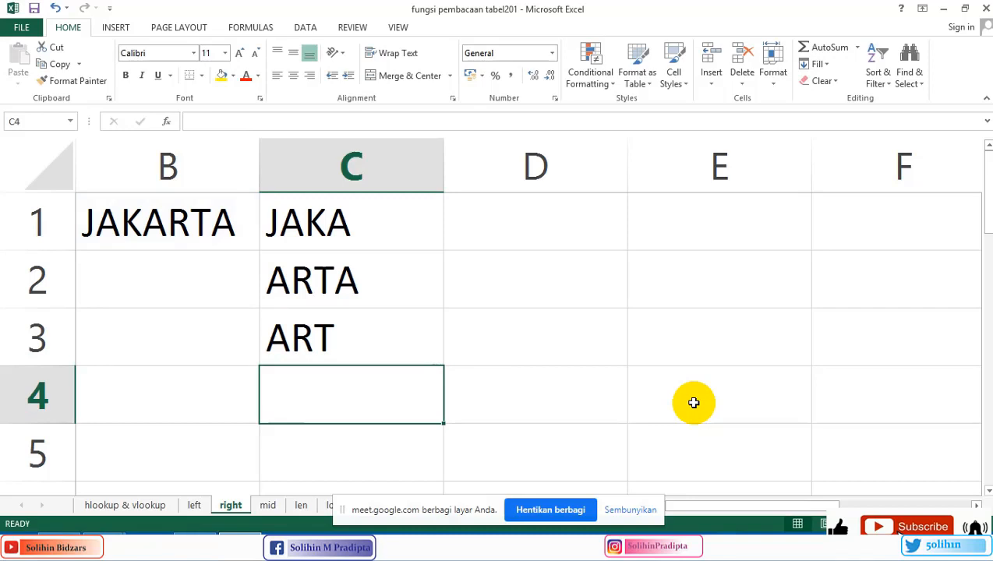
Change the MID formula in C3 to extract four characters, making it =MID(B1;4;4).
{"action": "key", "text": "Up"}
{"action": "key", "text": "F2"}
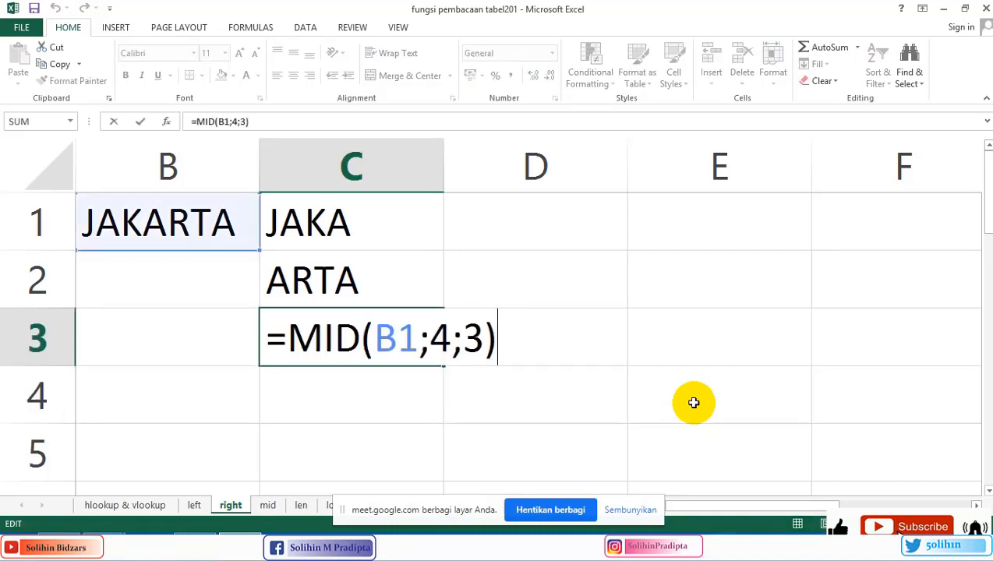
{"action": "key", "text": "Left"}
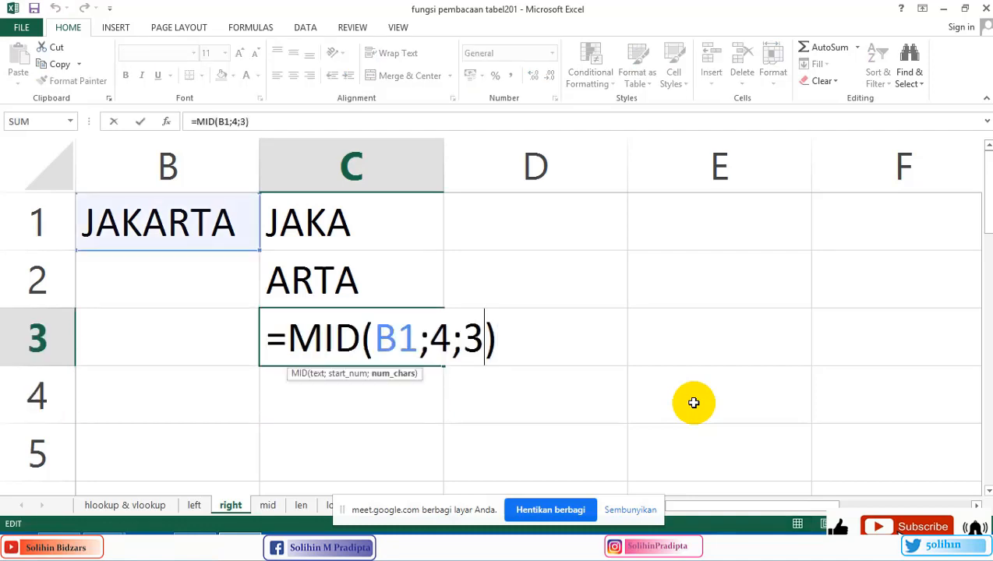
{"action": "key", "text": "BackSpace"}
{"action": "type", "text": "4"}
{"action": "key", "text": "Return"}
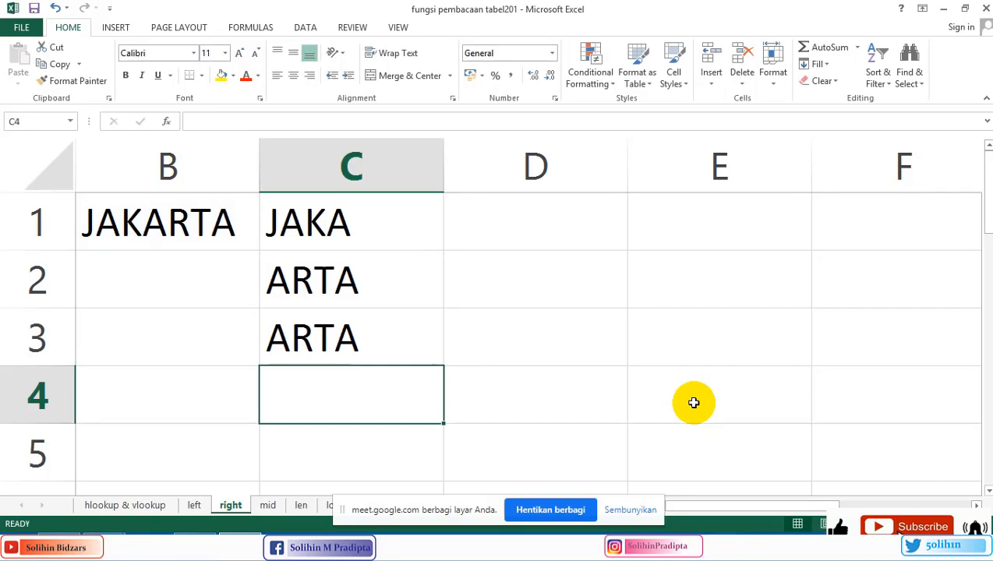
Edit the MID formula in C3 to extract two characters starting from the second, as =MID(B1;2;2).
{"action": "key", "text": "Up"}
{"action": "key", "text": "Up"}
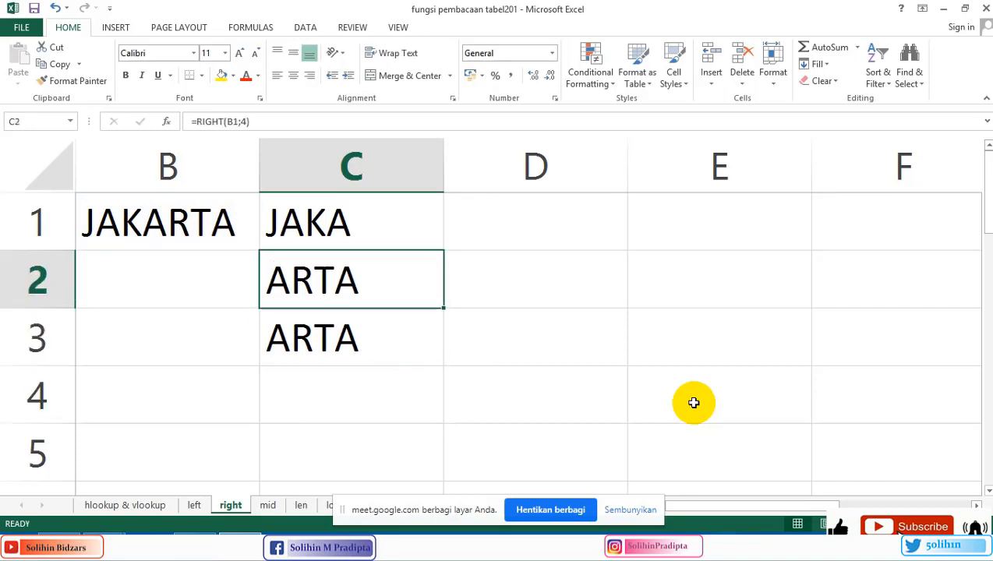
{"action": "key", "text": "Down"}
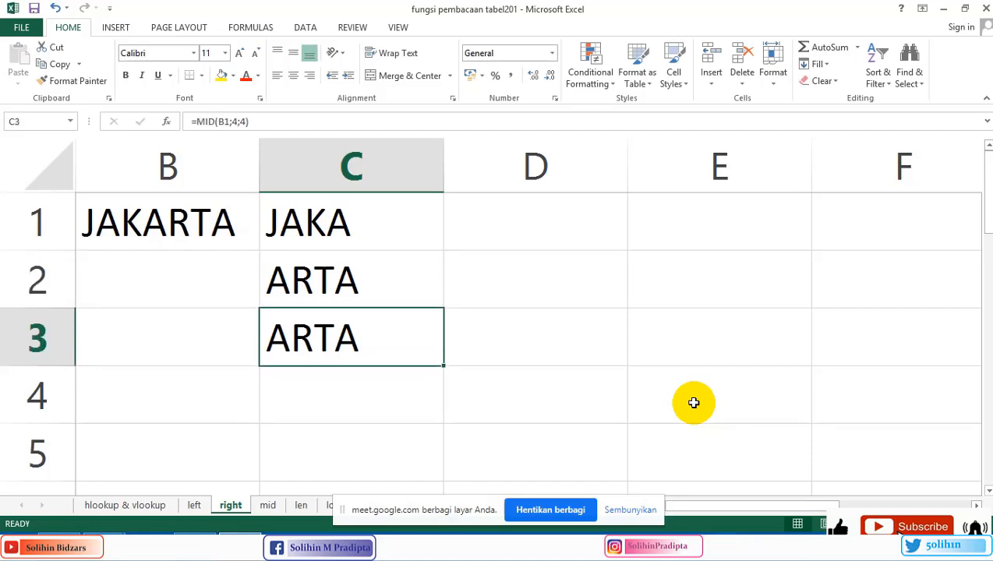
{"action": "key", "text": "F2"}
{"action": "key", "text": "Left"}
{"action": "key", "text": "Left"}
{"action": "key", "text": "Left"}
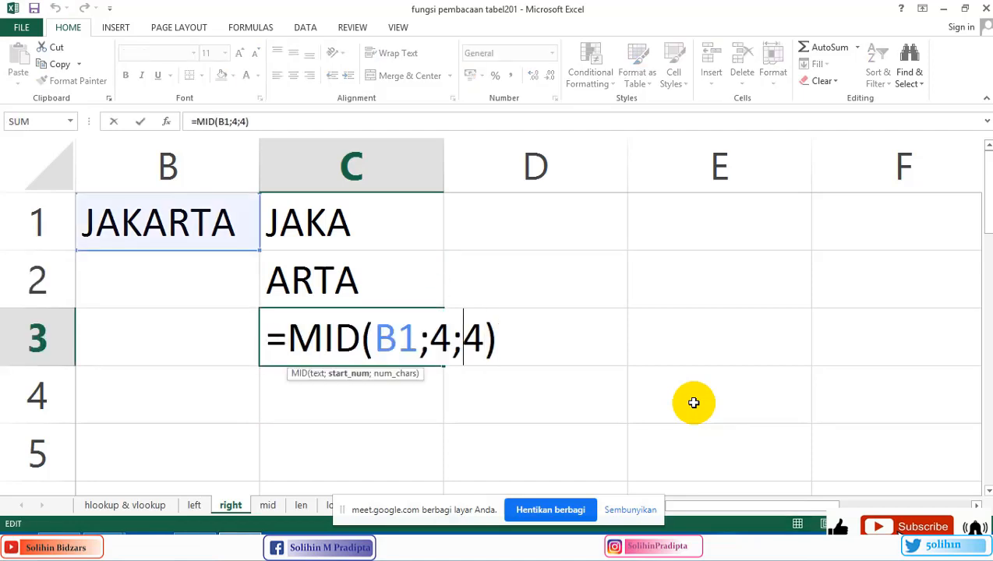
{"action": "key", "text": "BackSpace"}
{"action": "type", "text": "2"}
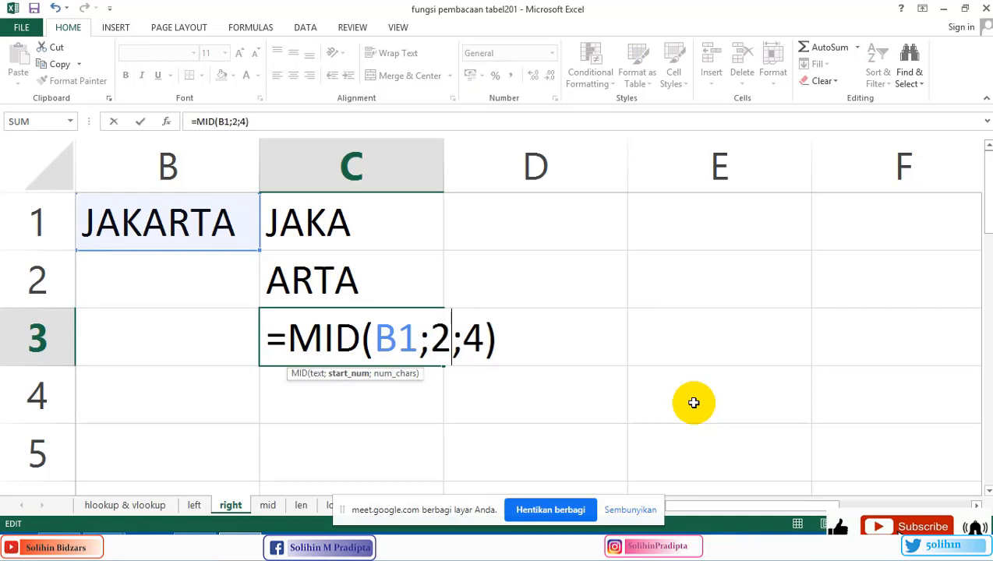
{"action": "key", "text": "Right"}
{"action": "key", "text": "Delete"}
{"action": "type", "text": "2"}
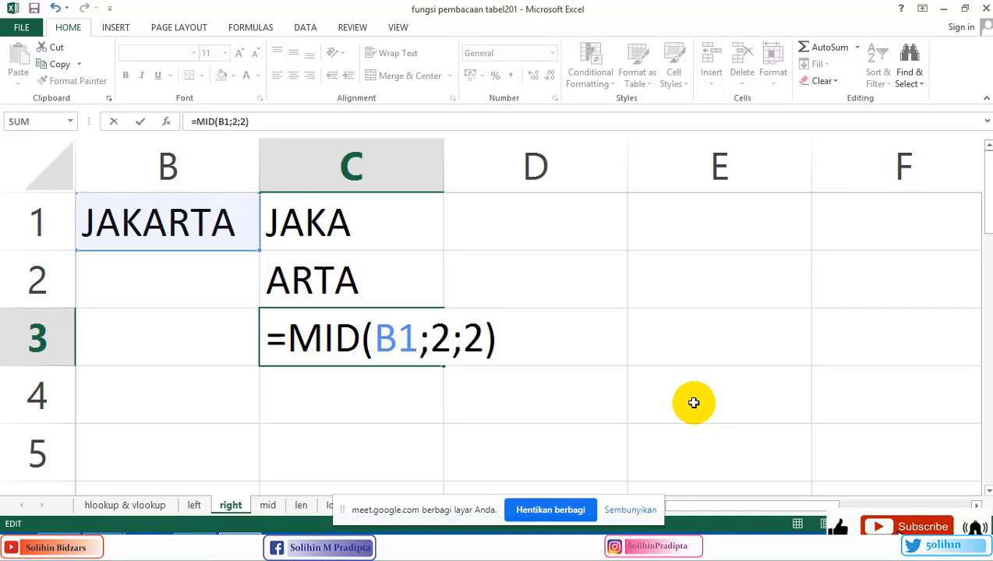
{"action": "key", "text": "Return"}
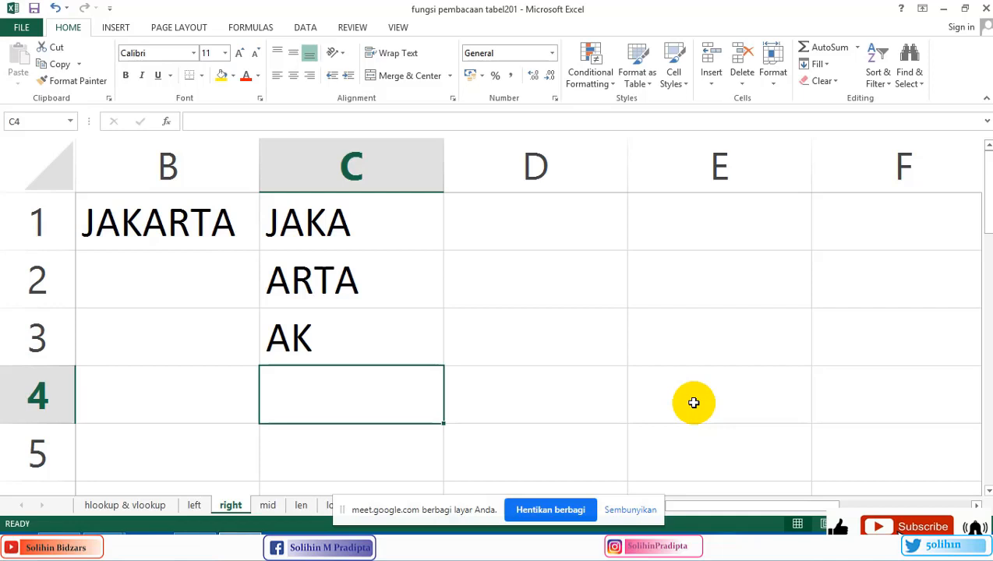
Examine the text, start position and character count arguments of the MID formula in C3.
{"action": "key", "text": "Up"}
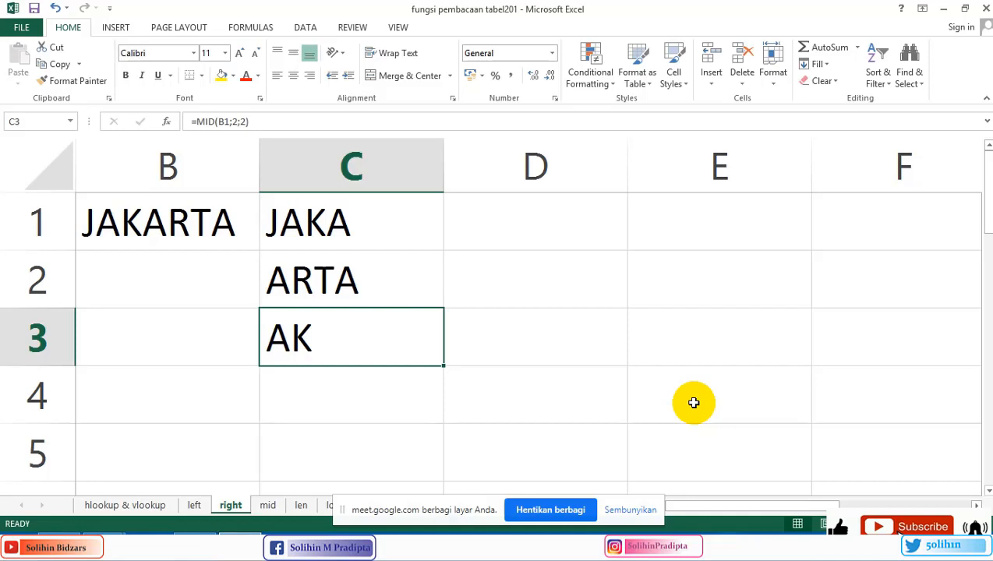
{"action": "key", "text": "F2"}
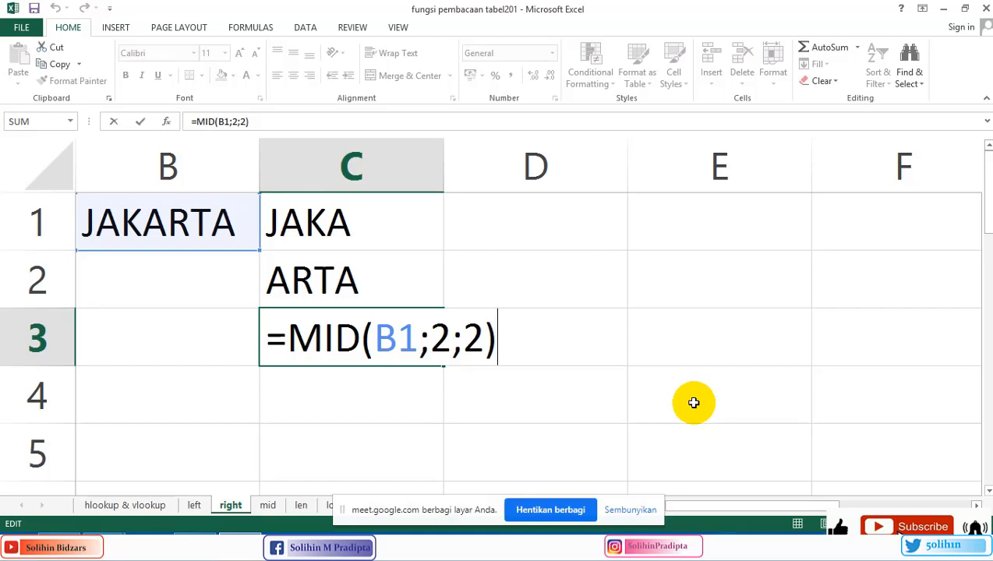
{"action": "key", "text": "Left"}
{"action": "key", "text": "Left"}
{"action": "key", "text": "Left"}
{"action": "key", "text": "Left"}
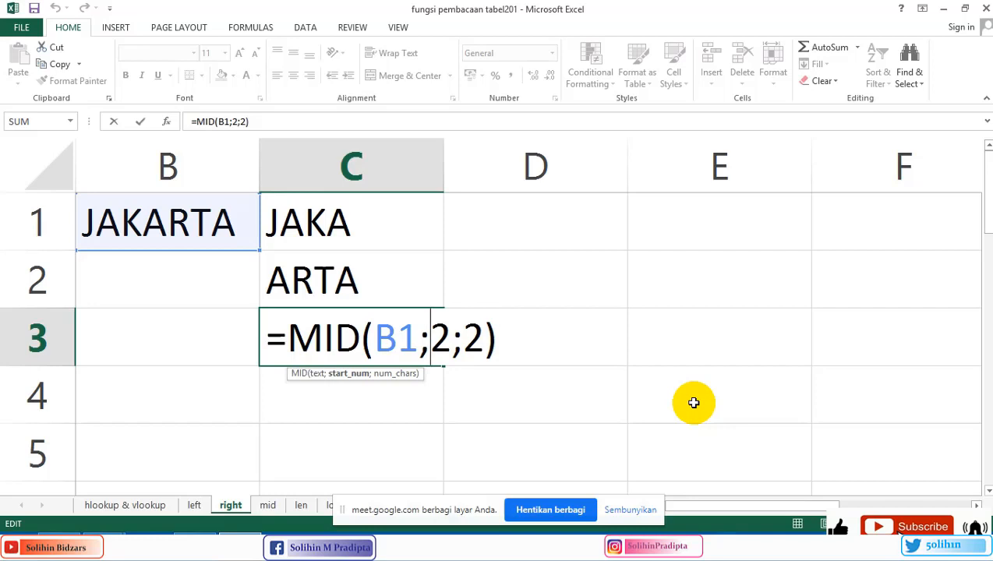
{"action": "key", "text": "Left"}
{"action": "key", "text": "Left"}
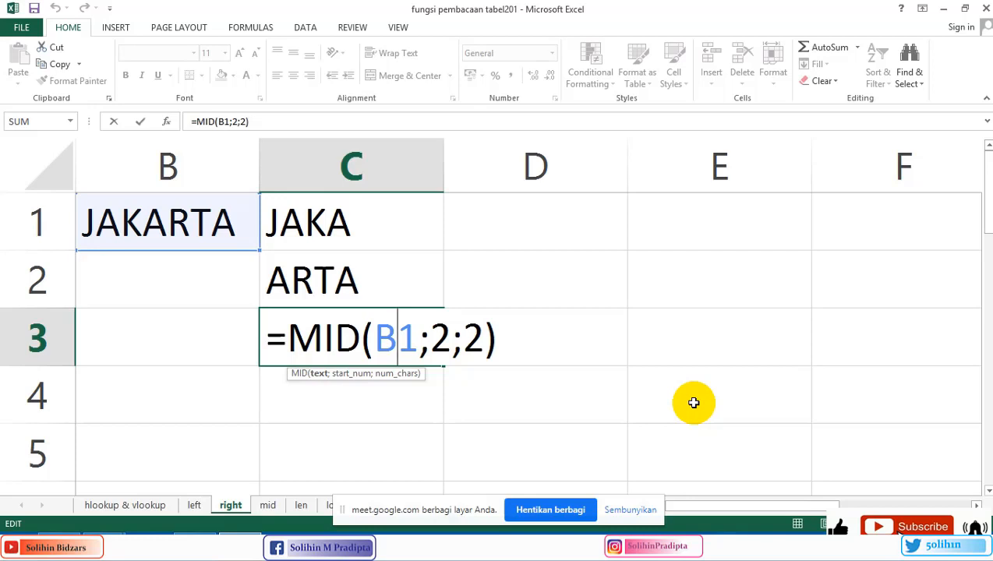
{"action": "left_click", "coordinate": [464, 348]}
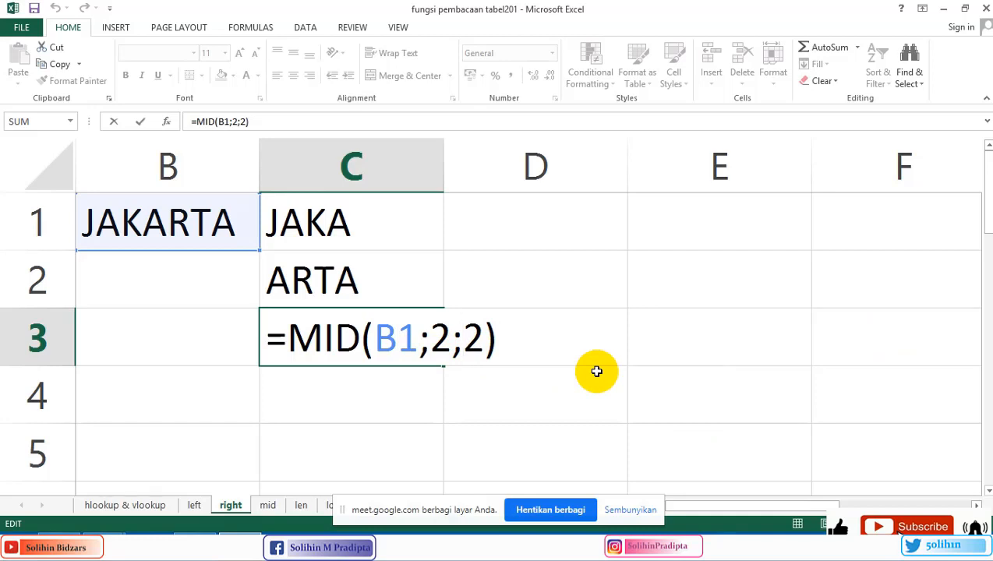
{"action": "key", "text": "Return"}
Set the number of characters in C3's MID formula to 3, making it =MID(B1;2;3).
{"action": "key", "text": "Up"}
{"action": "key", "text": "F2"}
{"action": "key", "text": "Left"}
{"action": "key", "text": "BackSpace"}
{"action": "type", "text": "3"}
{"action": "key", "text": "Return"}
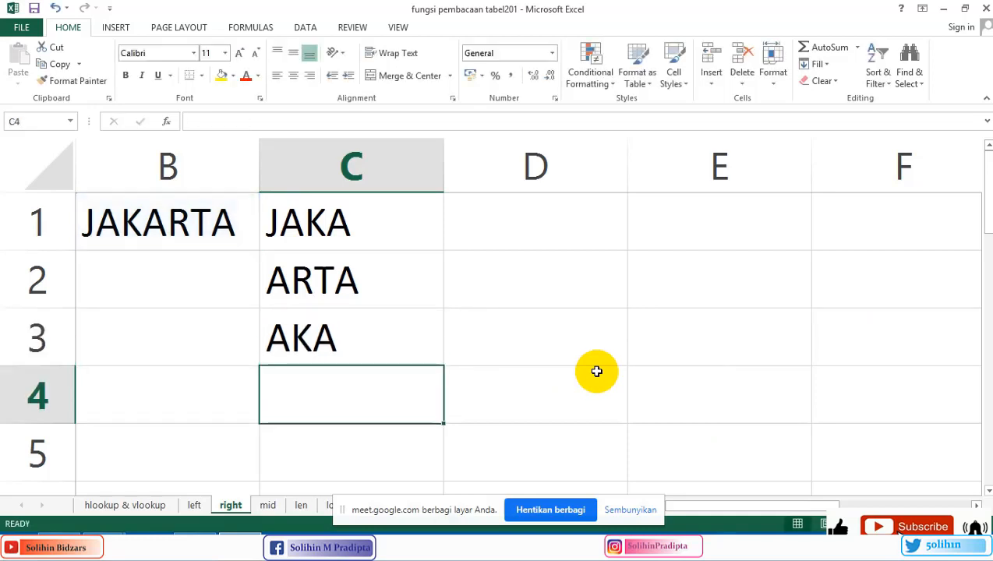
Set the start position in C3's MID formula to 4, making it =MID(B1;4;3).
{"action": "key", "text": "Up"}
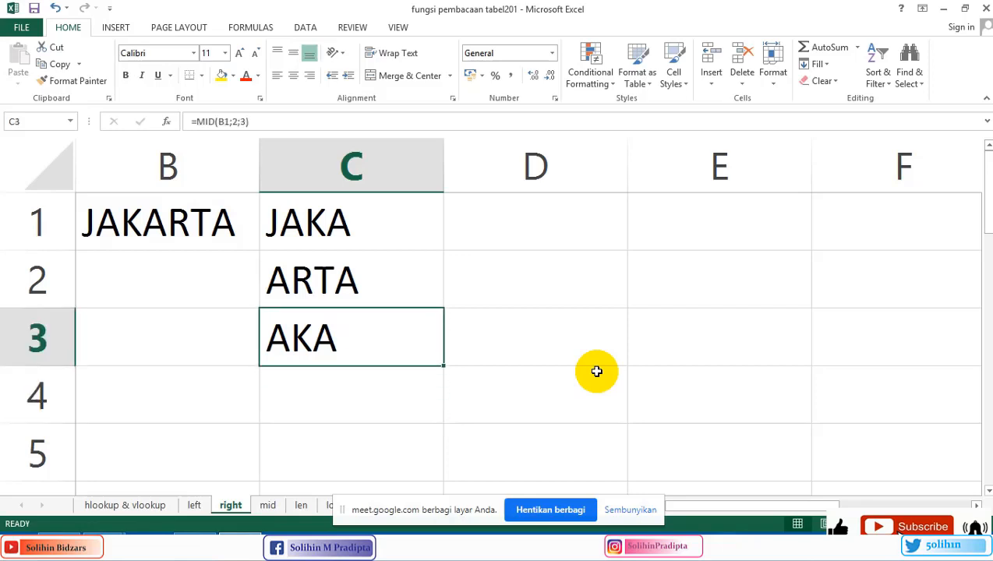
{"action": "key", "text": "F2"}
{"action": "key", "text": "Left"}
{"action": "key", "text": "Left"}
{"action": "key", "text": "Left"}
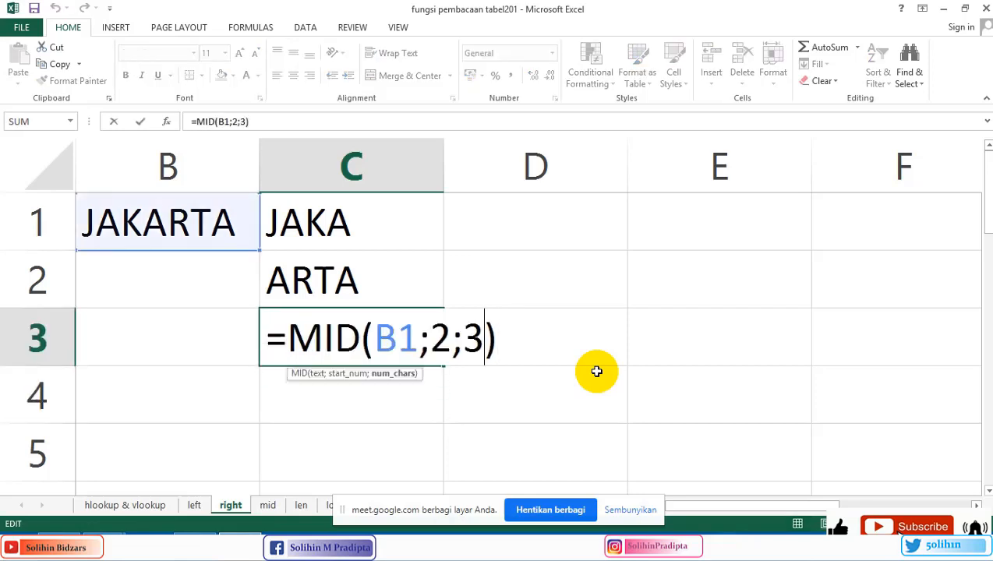
{"action": "key", "text": "BackSpace"}
{"action": "type", "text": "4"}
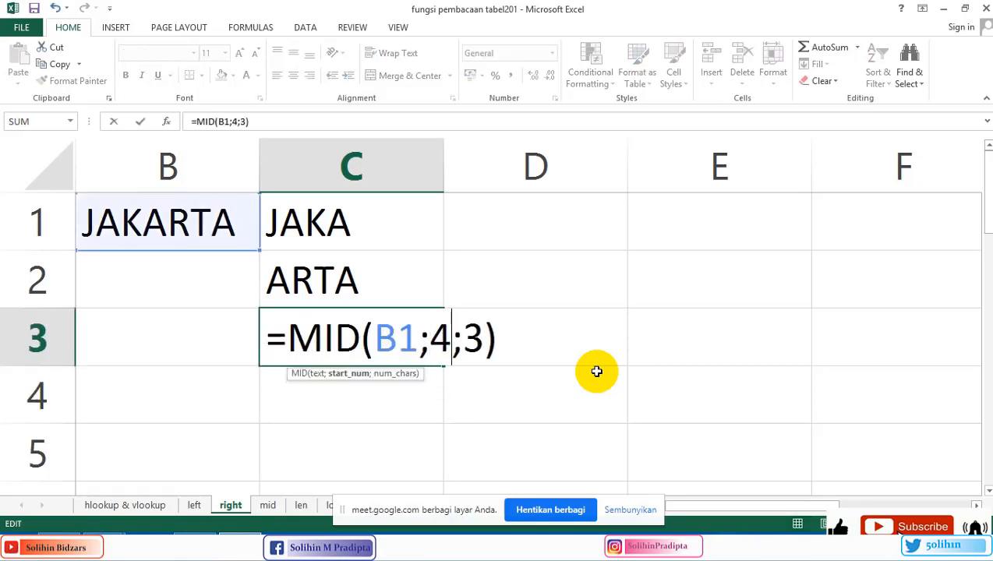
{"action": "key", "text": "Return"}
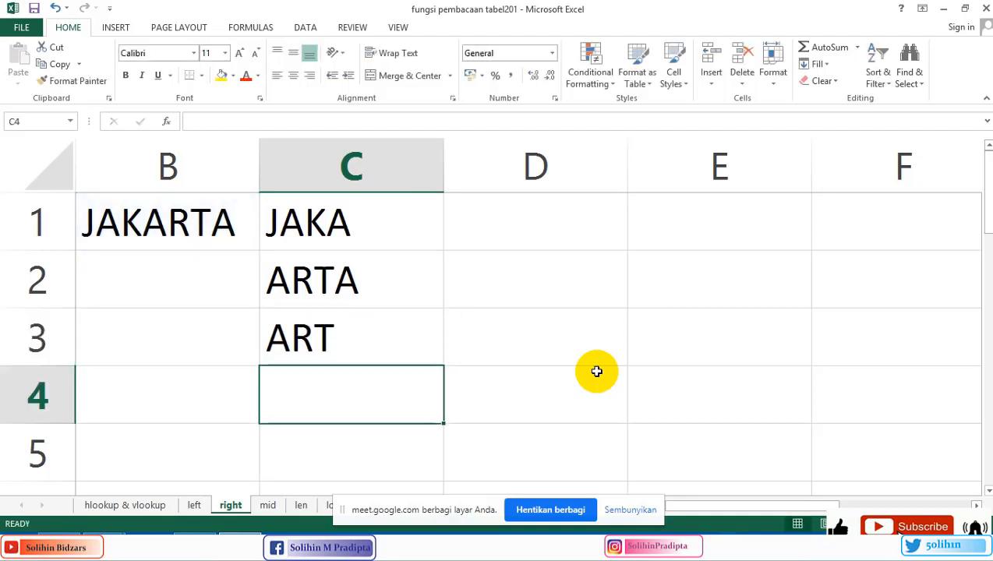
Edit the MID formula in C3 to extract four characters starting from the third, as =MID(B1;3;4).
{"action": "key", "text": "Up"}
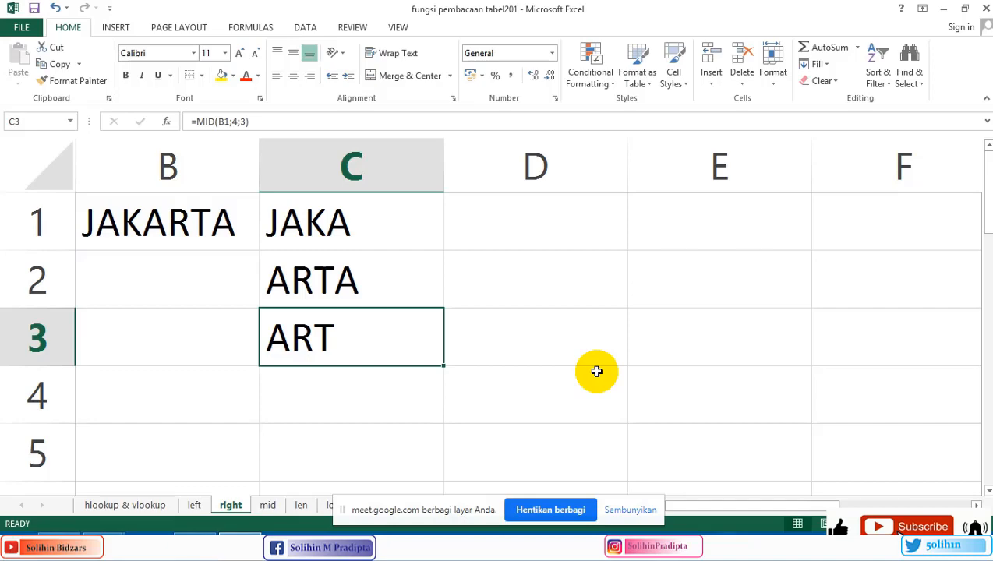
{"action": "key", "text": "alt+Tab"}
{"action": "key", "text": "alt+Tab"}
{"action": "key", "text": "F2"}
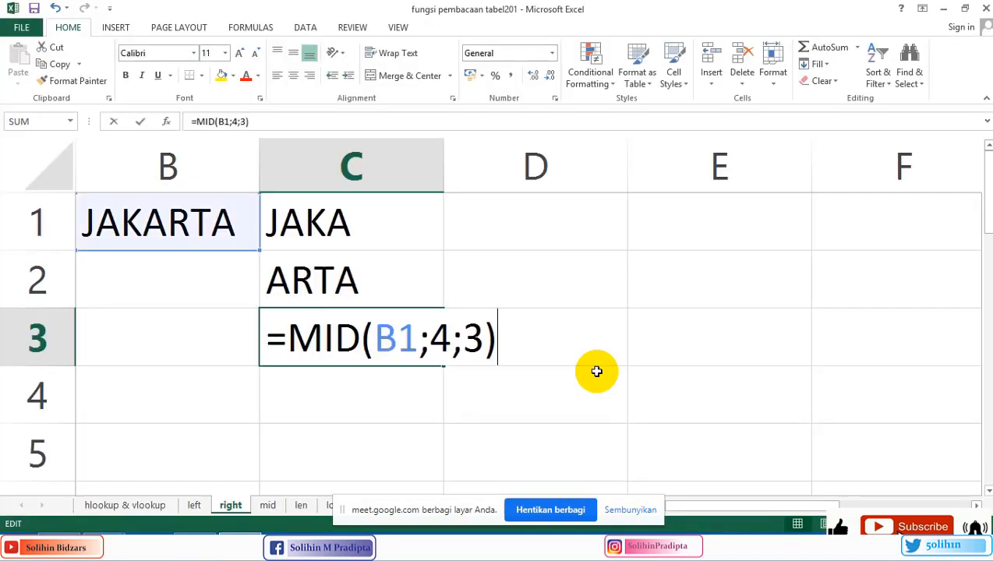
{"action": "key", "text": "Left"}
{"action": "key", "text": "Left"}
{"action": "key", "text": "Left"}
{"action": "key", "text": "BackSpace"}
{"action": "type", "text": "3"}
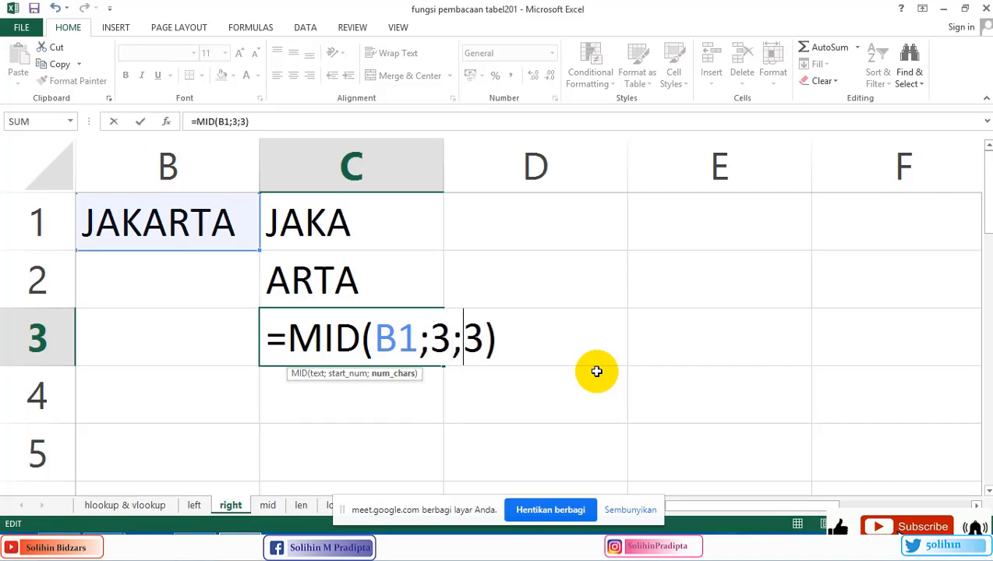
{"action": "key", "text": "Delete"}
{"action": "type", "text": "4"}
{"action": "key", "text": "Return"}
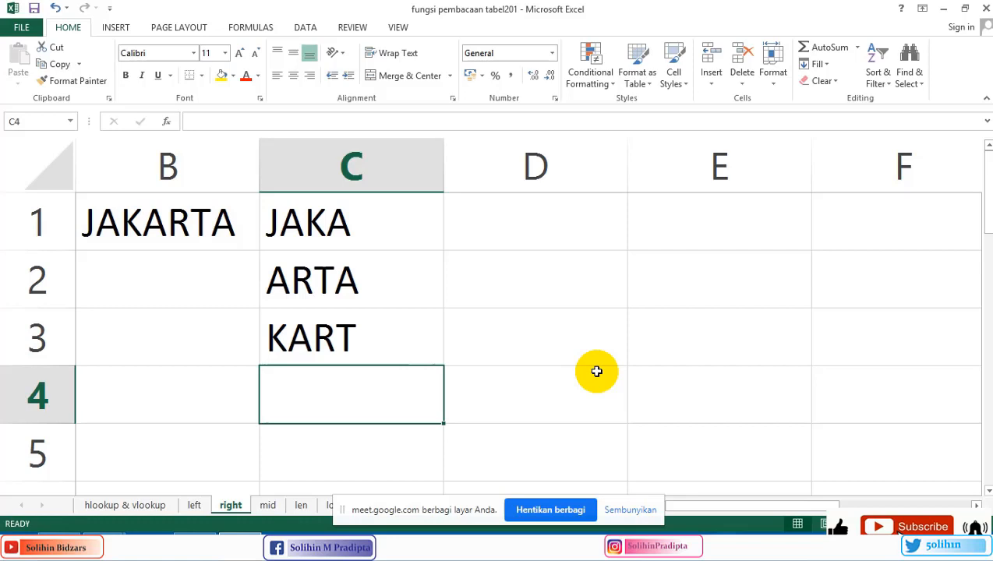
Review the start position and character count in C3's MID formula without changing it.
{"action": "key", "text": "Up"}
{"action": "key", "text": "F2"}
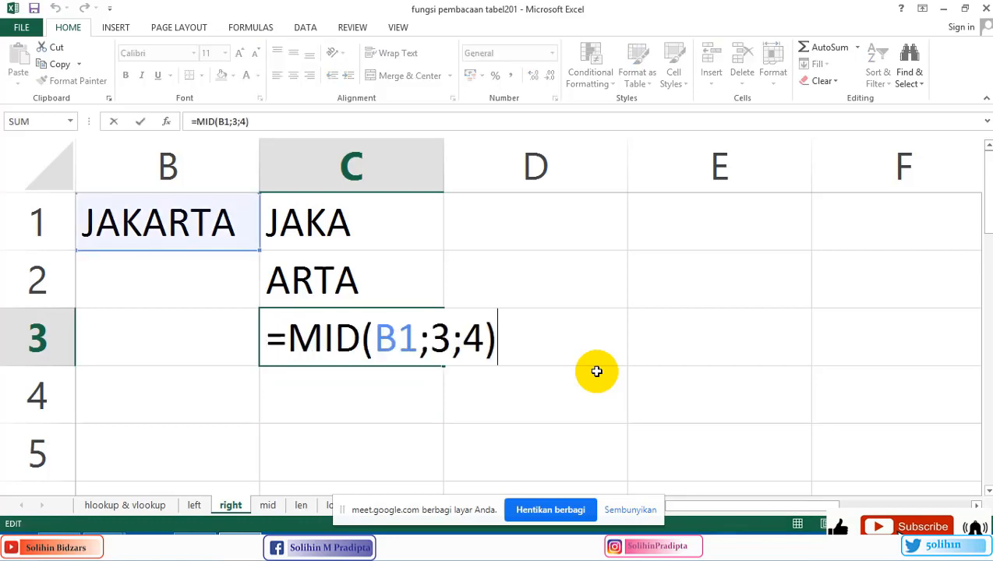
{"action": "key", "text": "Left"}
{"action": "key", "text": "Left"}
{"action": "key", "text": "Left"}
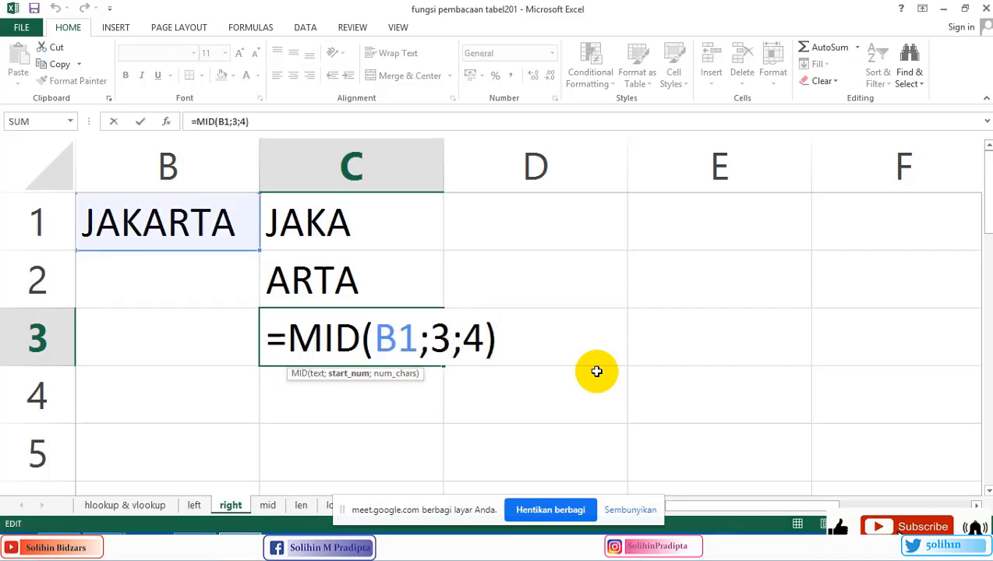
{"action": "key", "text": "Return"}
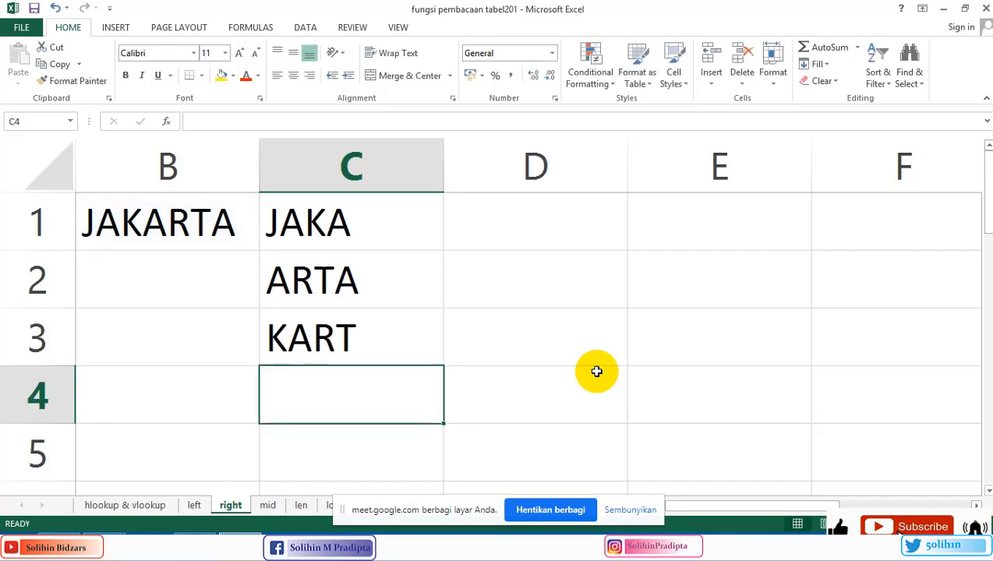
Check the function list in the PowerPoint presentation and count the characters of B1 in Excel cell C4 with =LEN(B1).
{"action": "key", "text": "alt+Tab"}
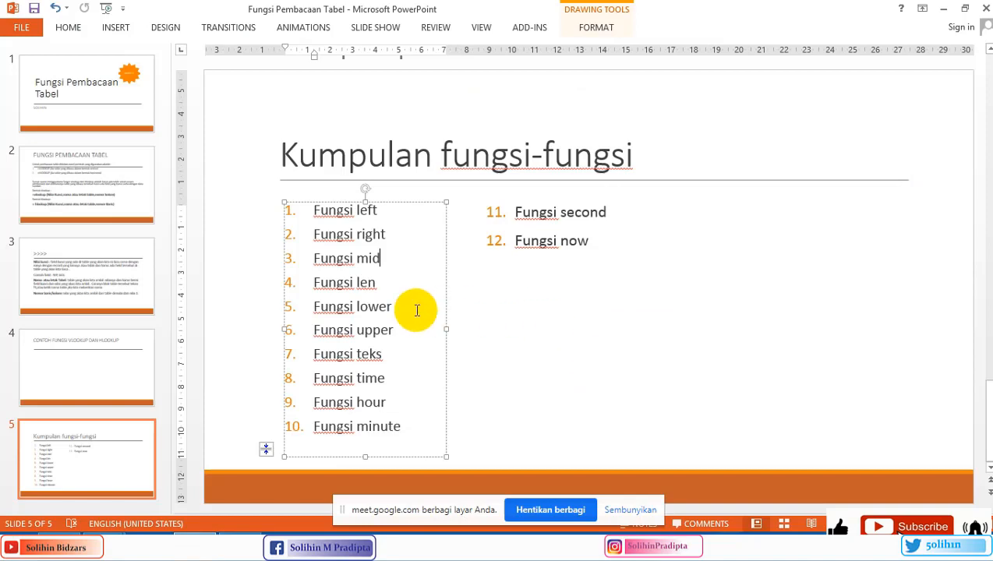
{"action": "key", "text": "alt+Tab"}
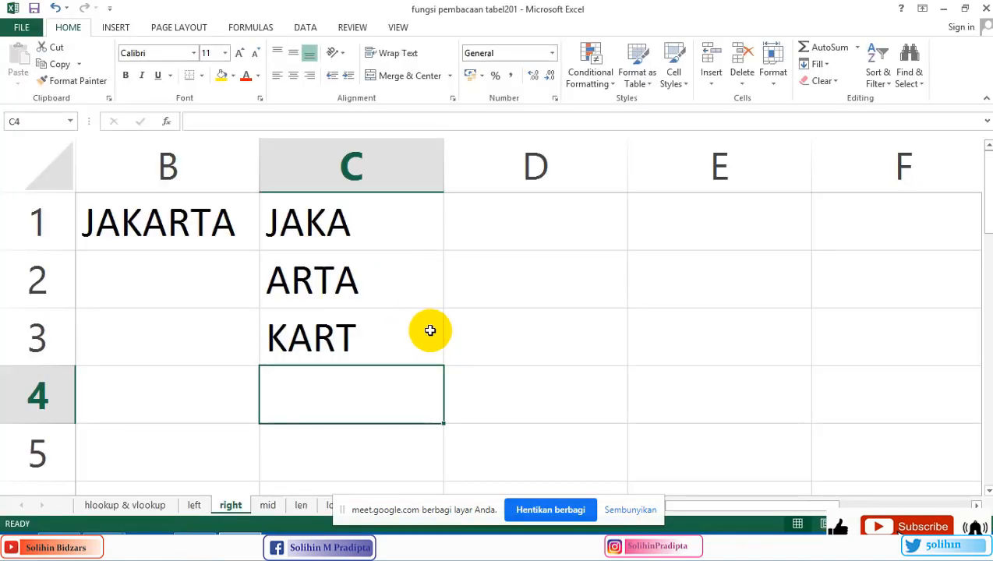
{"action": "type", "text": "="}
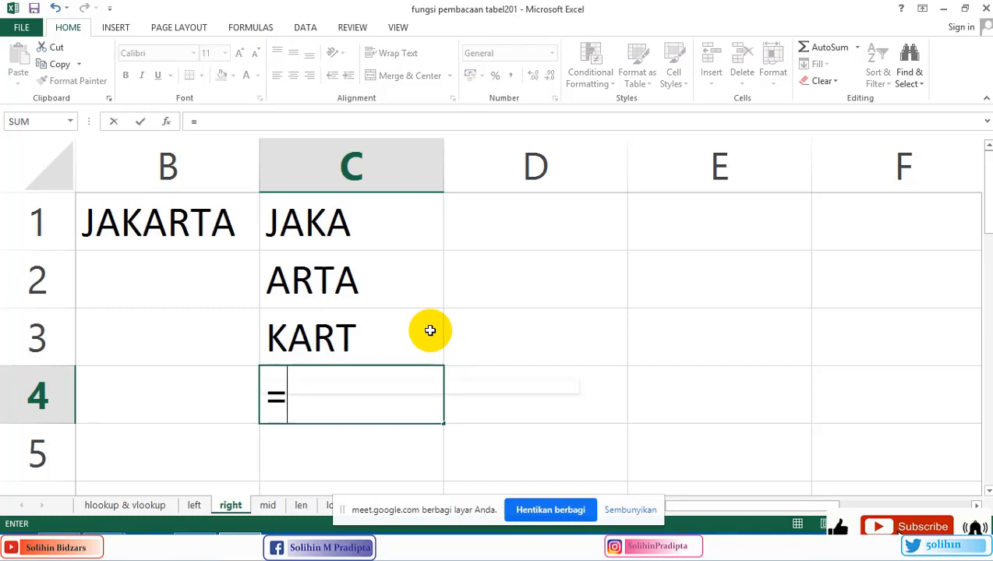
{"action": "type", "text": "LEN)"}
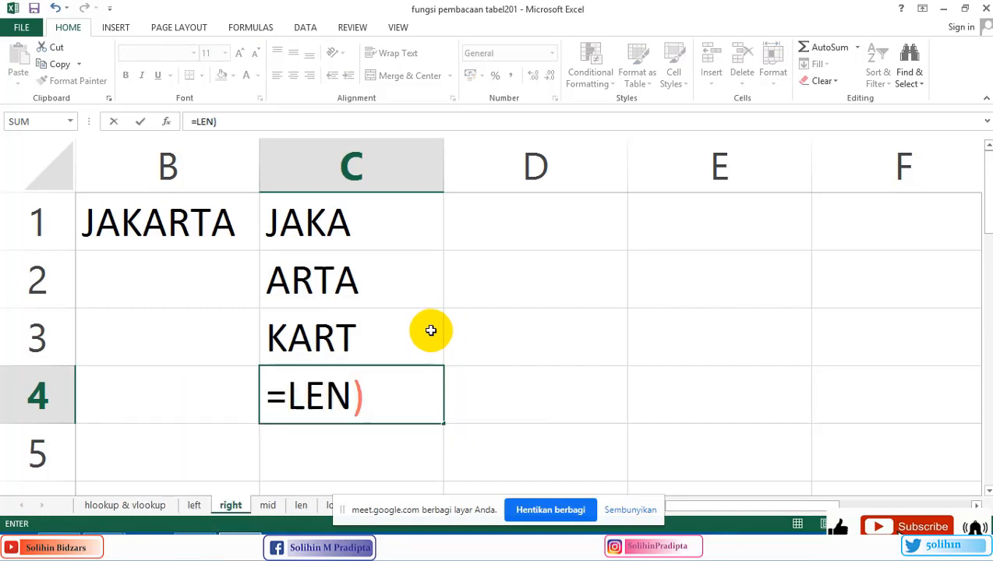
{"action": "key", "text": "BackSpace"}
{"action": "type", "text": ")"}
{"action": "key", "text": "BackSpace"}
{"action": "type", "text": "("}
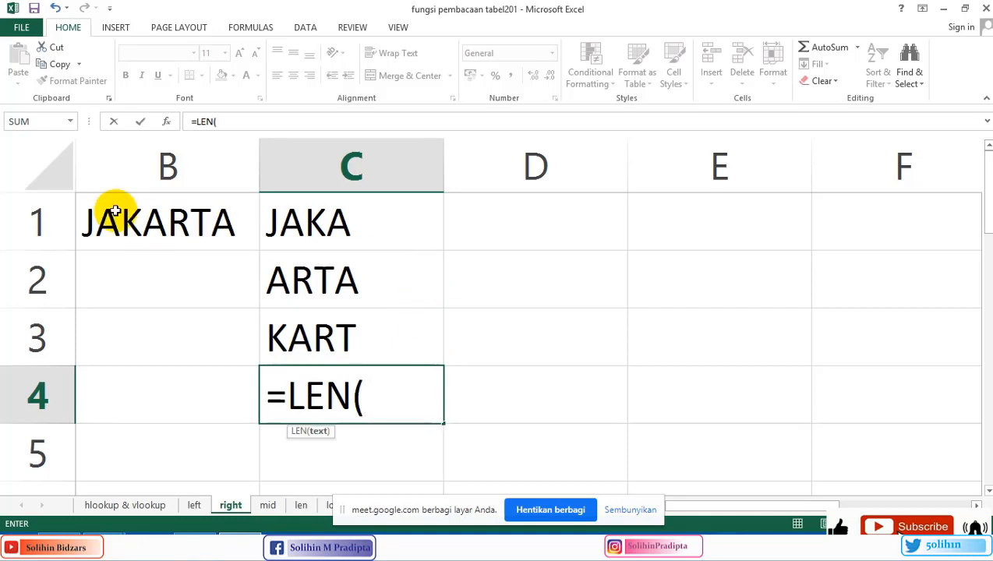
{"action": "left_click", "coordinate": [144, 227]}
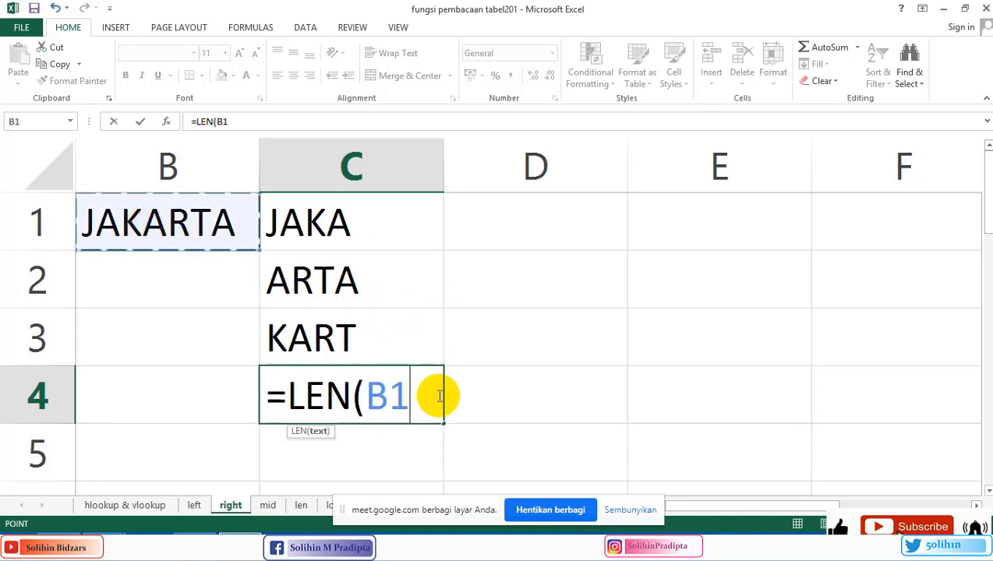
{"action": "type", "text": ")"}
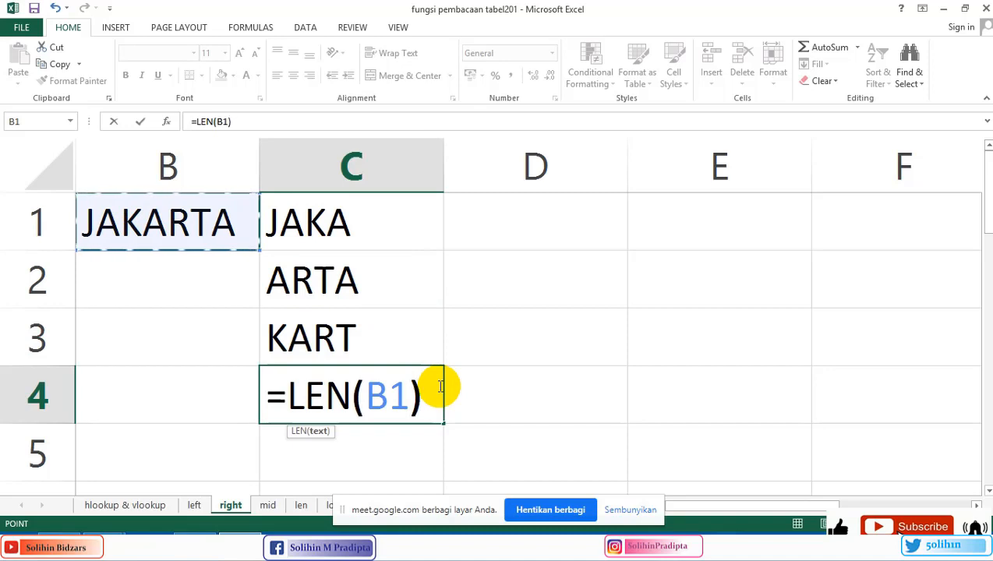
{"action": "key", "text": "ctrl+Return"}
{"action": "key", "text": "Return"}
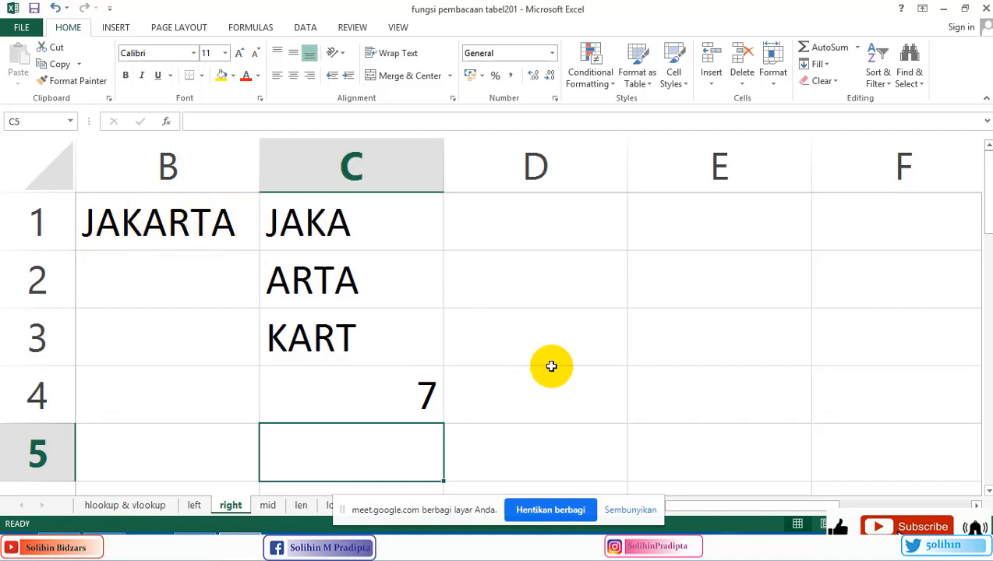
Try BANTEN, followed by MANCAK, as the source text in cell B1.
{"action": "left_click", "coordinate": [171, 285]}
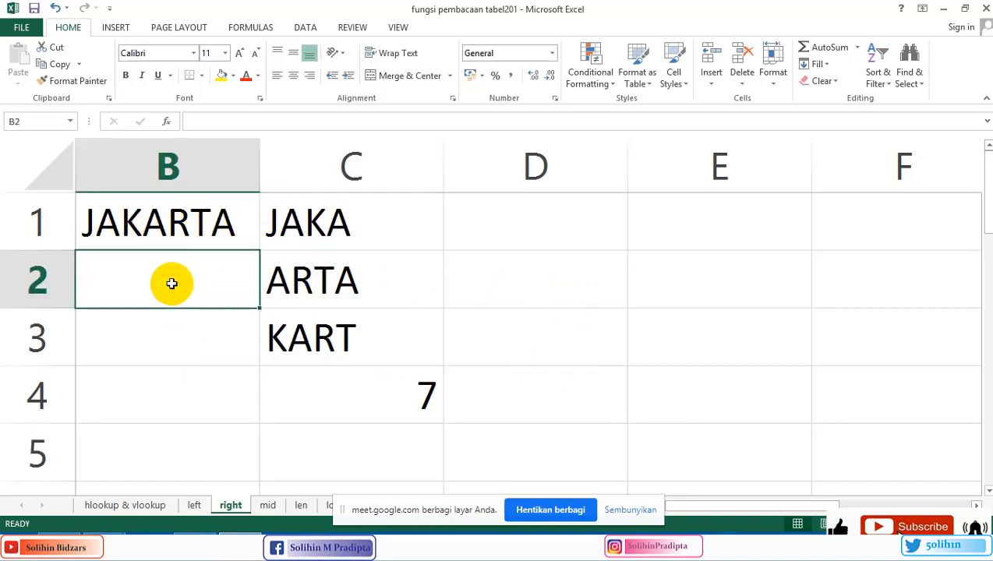
{"action": "left_click", "coordinate": [216, 230]}
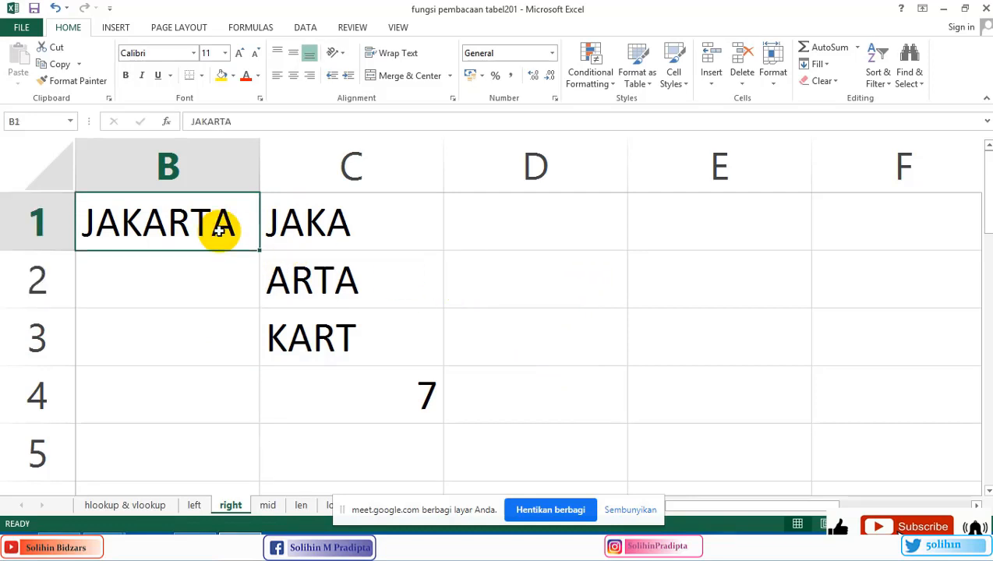
{"action": "type", "text": "BANTEN"}
{"action": "key", "text": "Return"}
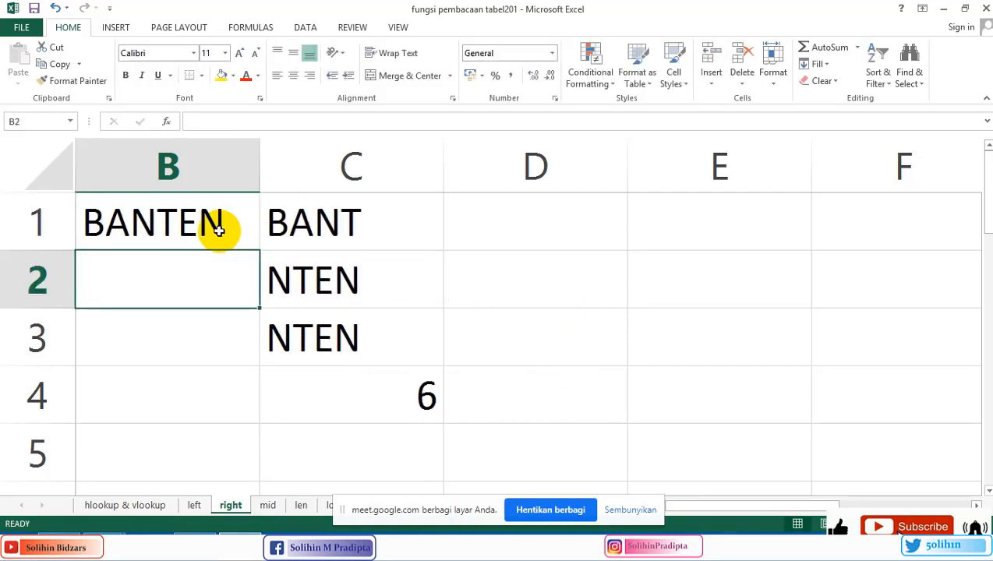
{"action": "left_click", "coordinate": [195, 220]}
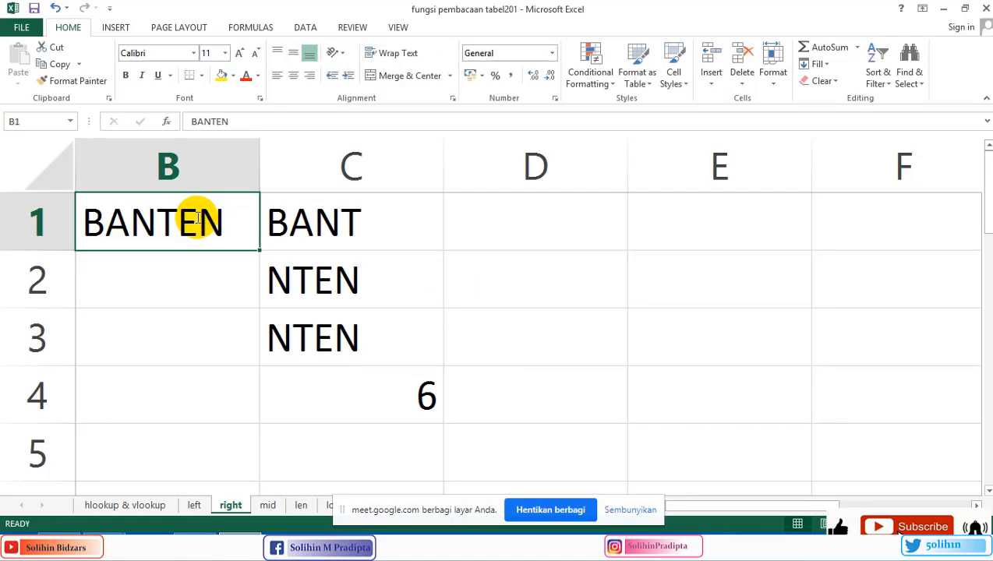
{"action": "type", "text": "MANCAK"}
{"action": "key", "text": "Return"}
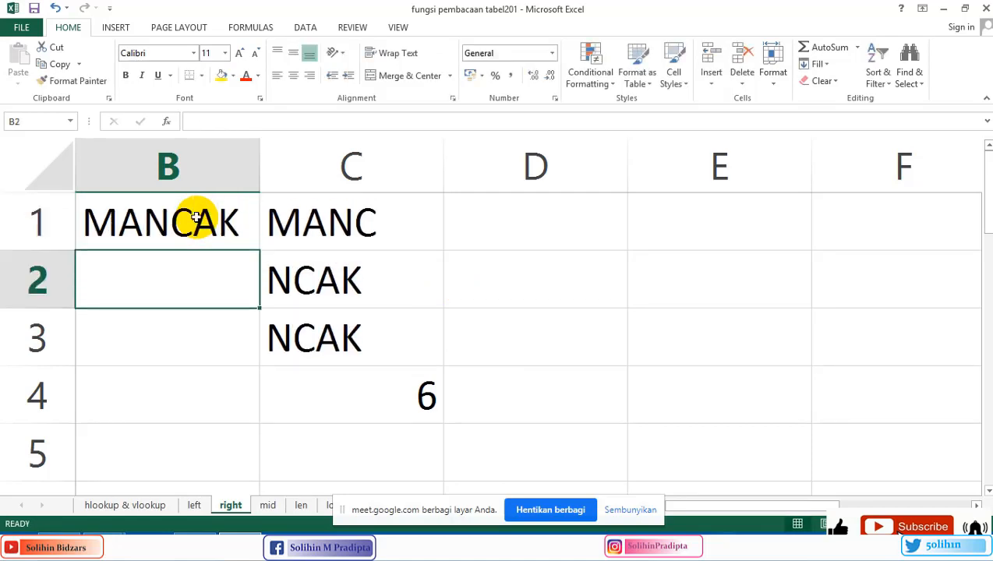
Replace the text in B1 with CILEGONCITY and widen column B to fit it.
{"action": "left_click", "coordinate": [204, 218]}
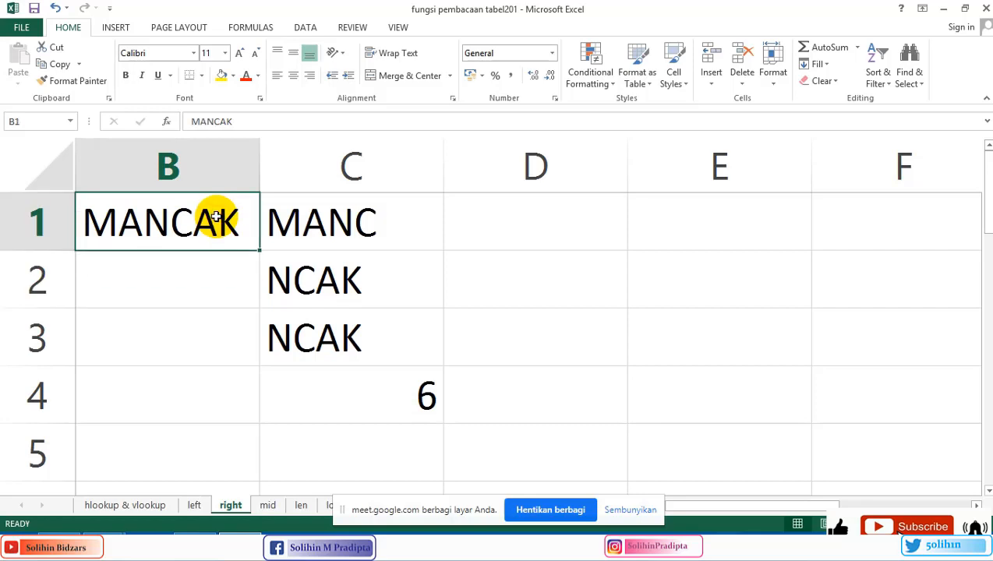
{"action": "type", "text": "CILEGONCI"}
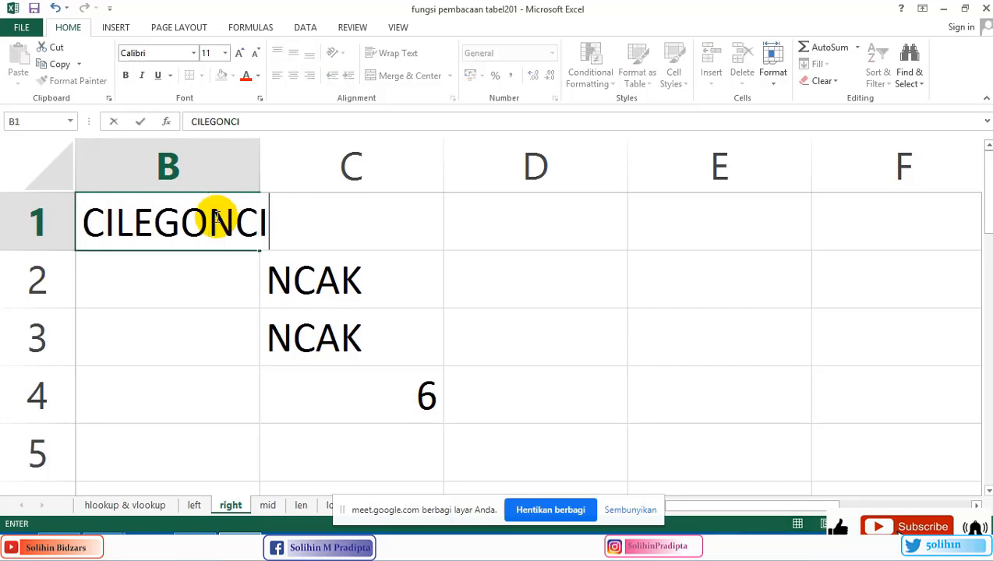
{"action": "type", "text": "TY"}
{"action": "key", "text": "Return"}
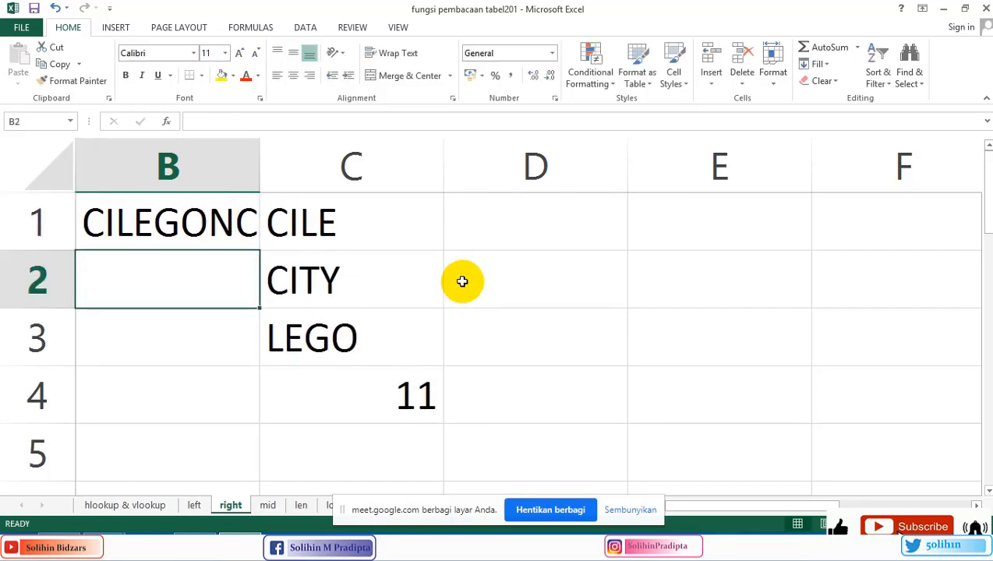
{"action": "left_click_drag", "start_coordinate": [261, 149], "coordinate": [337, 141]}
{"action": "left_click", "coordinate": [582, 302]}
Check the function list in the PowerPoint presentation and return to cell B1 in the Excel workbook.
{"action": "key", "text": "alt+Tab"}
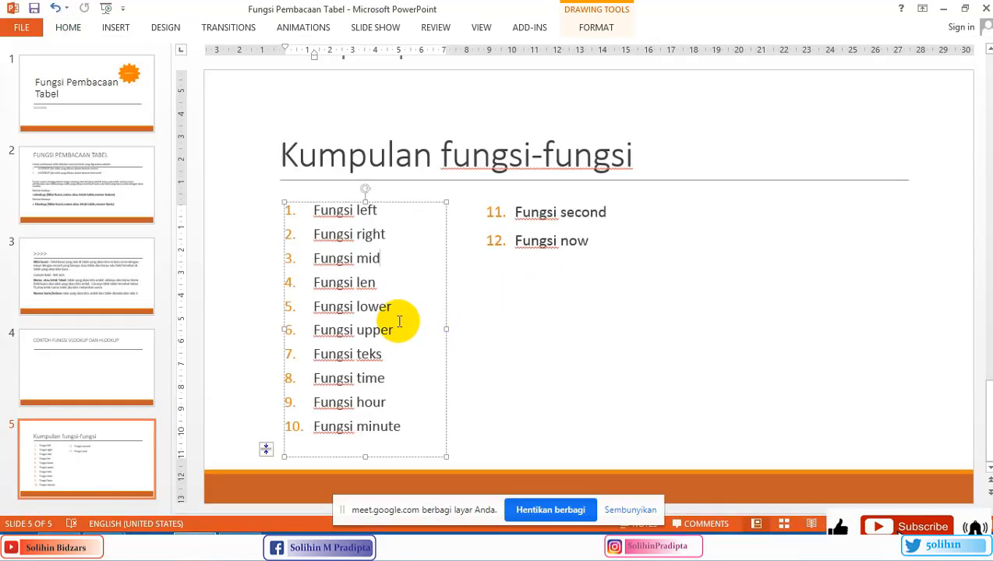
{"action": "key", "text": "alt+Tab"}
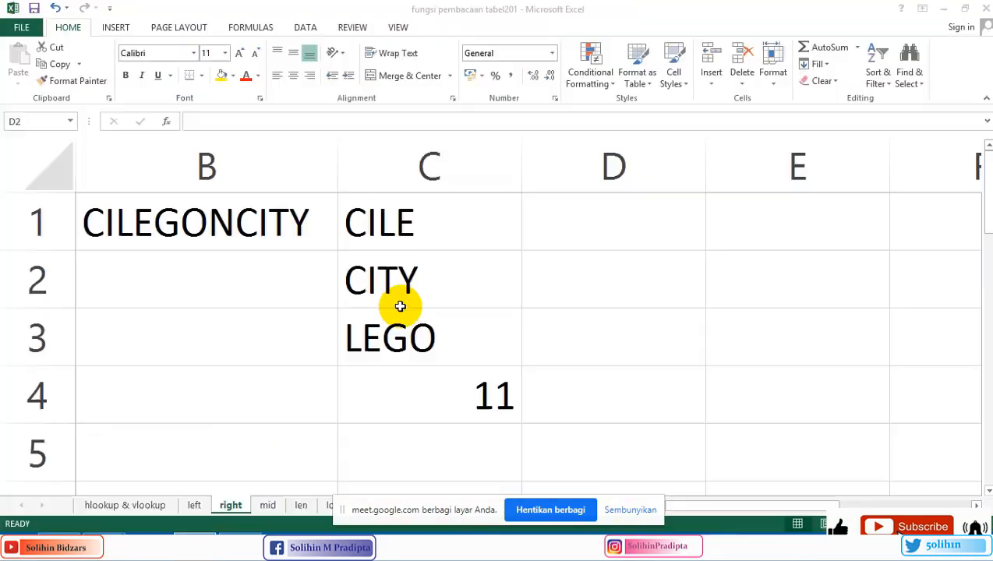
{"action": "left_click", "coordinate": [559, 336]}
{"action": "left_click", "coordinate": [243, 223]}
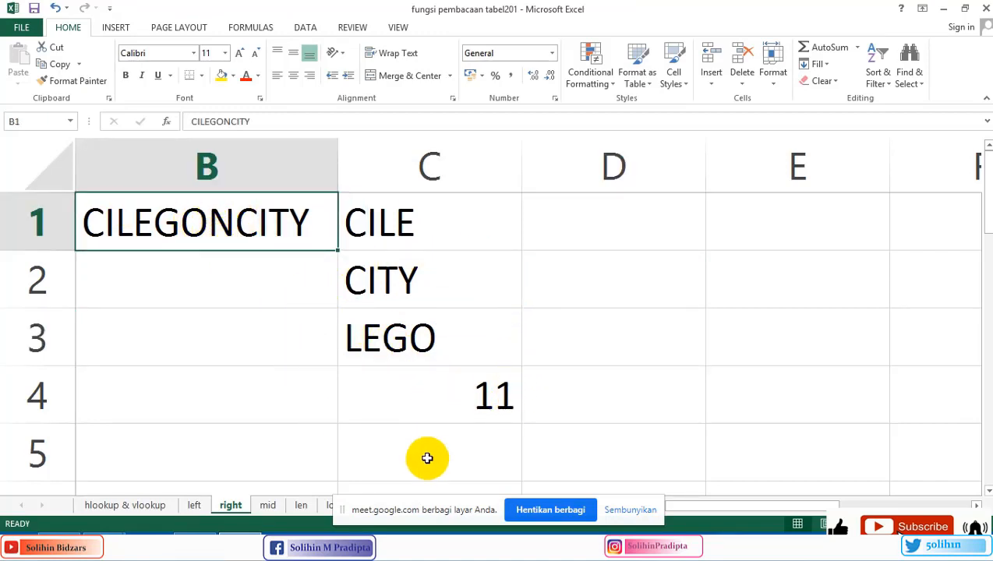
Convert the text in B1 to lowercase in cell C5 with =LOWER(B1).
{"action": "left_click", "coordinate": [874, 524]}
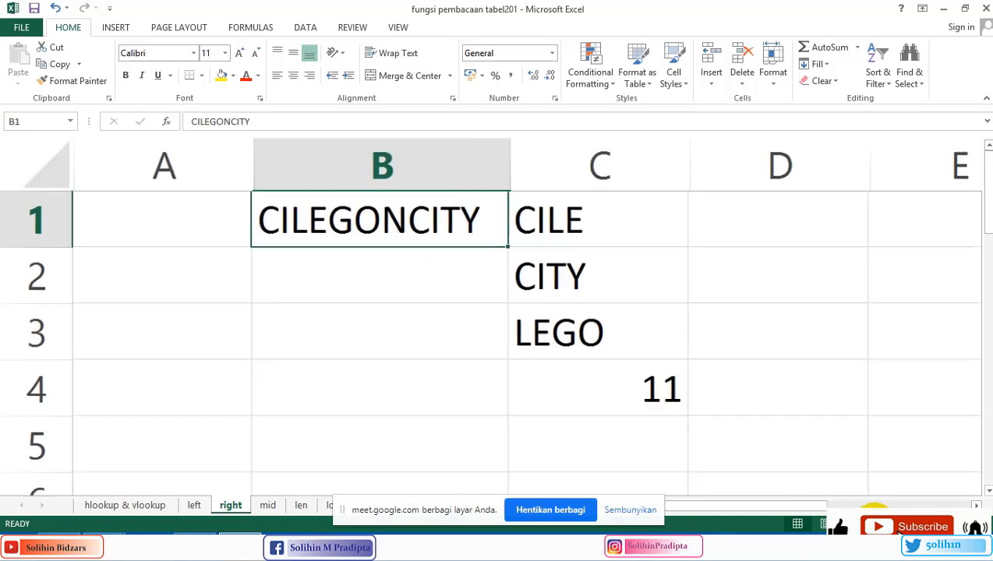
{"action": "left_click", "coordinate": [874, 523]}
{"action": "left_click", "coordinate": [874, 524]}
{"action": "left_click", "coordinate": [874, 524]}
{"action": "left_click", "coordinate": [874, 524]}
{"action": "left_click", "coordinate": [874, 524]}
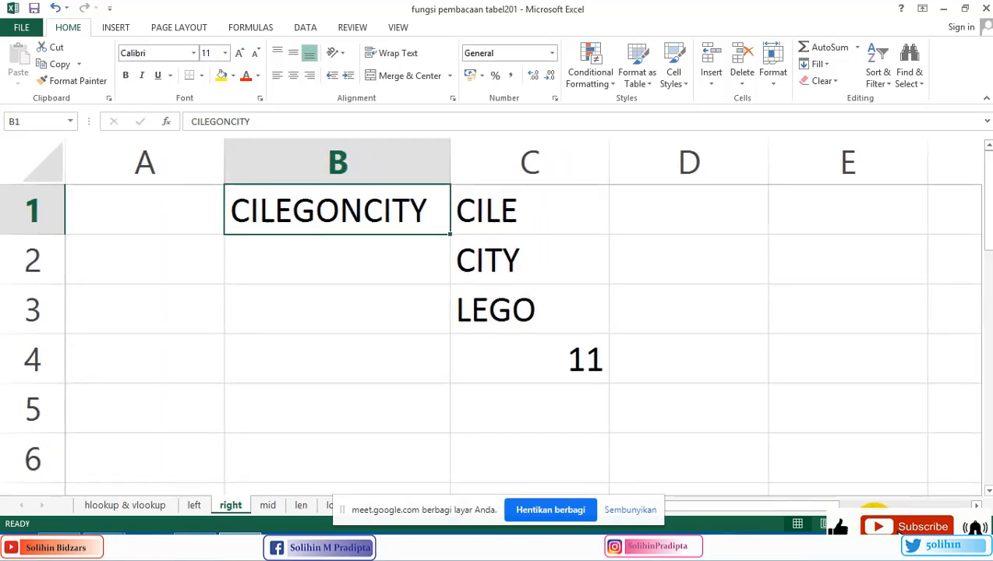
{"action": "left_click", "coordinate": [874, 524]}
{"action": "left_click", "coordinate": [874, 524]}
{"action": "left_click", "coordinate": [508, 395]}
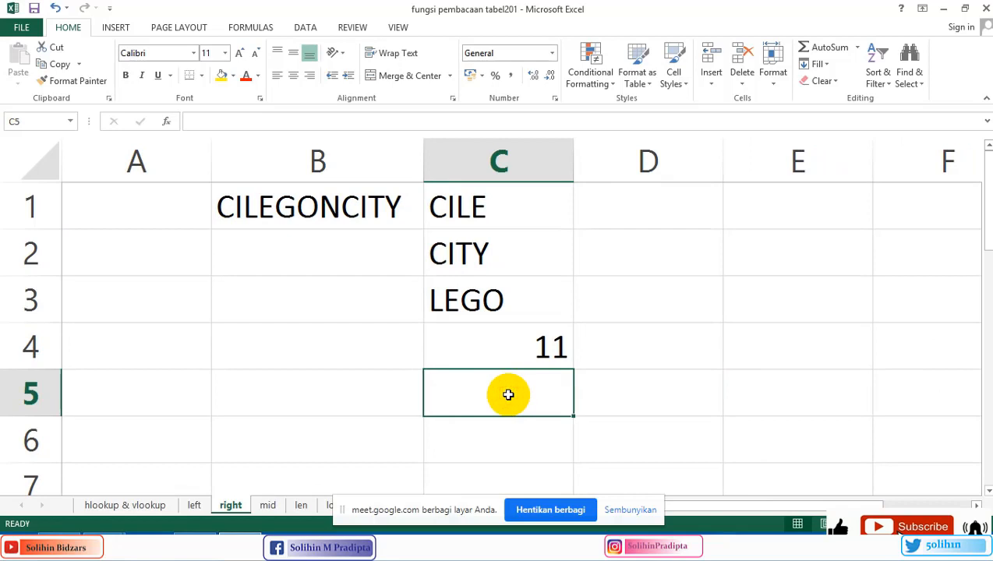
{"action": "type", "text": "=LOWER("}
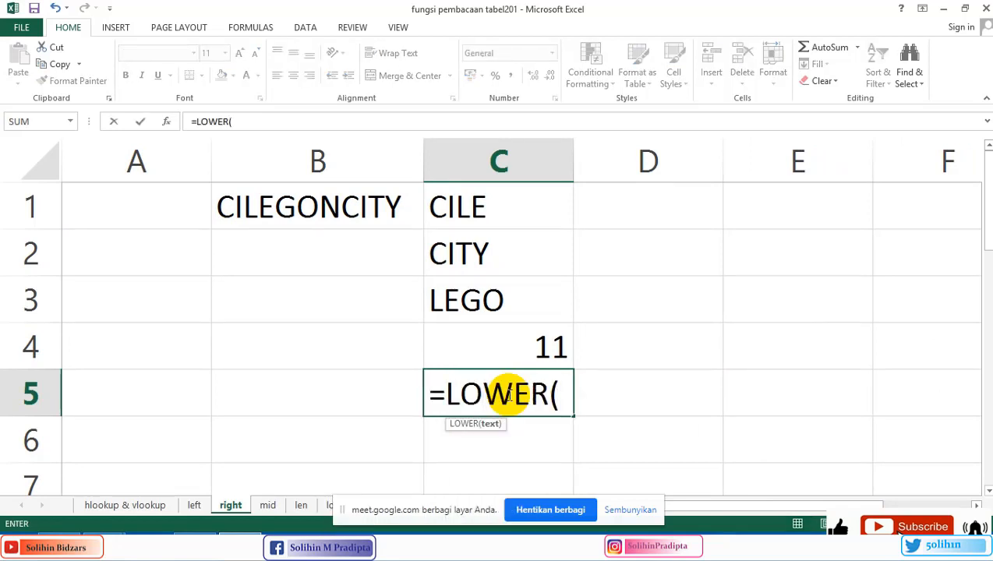
{"action": "left_click", "coordinate": [285, 215]}
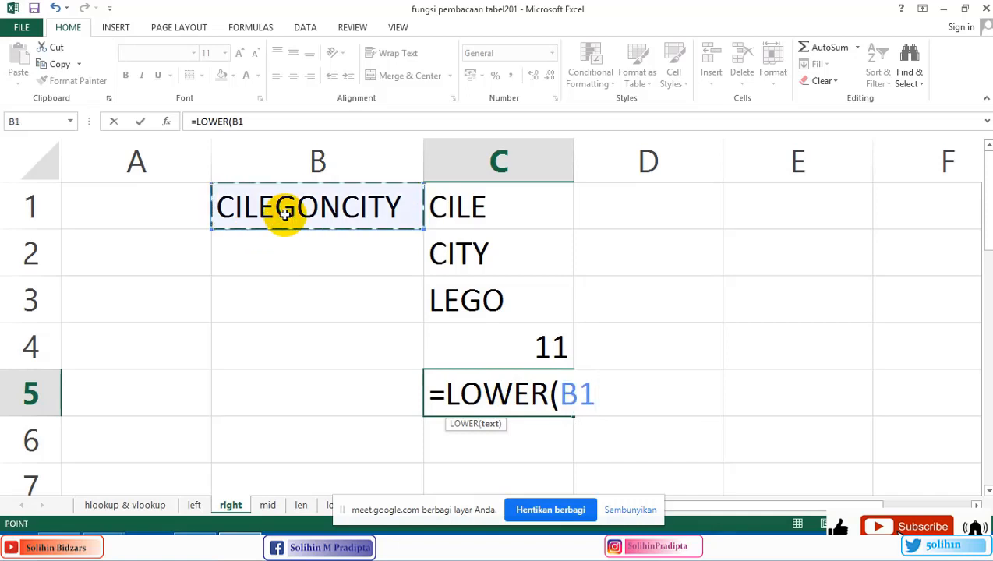
{"action": "key", "text": "Return"}
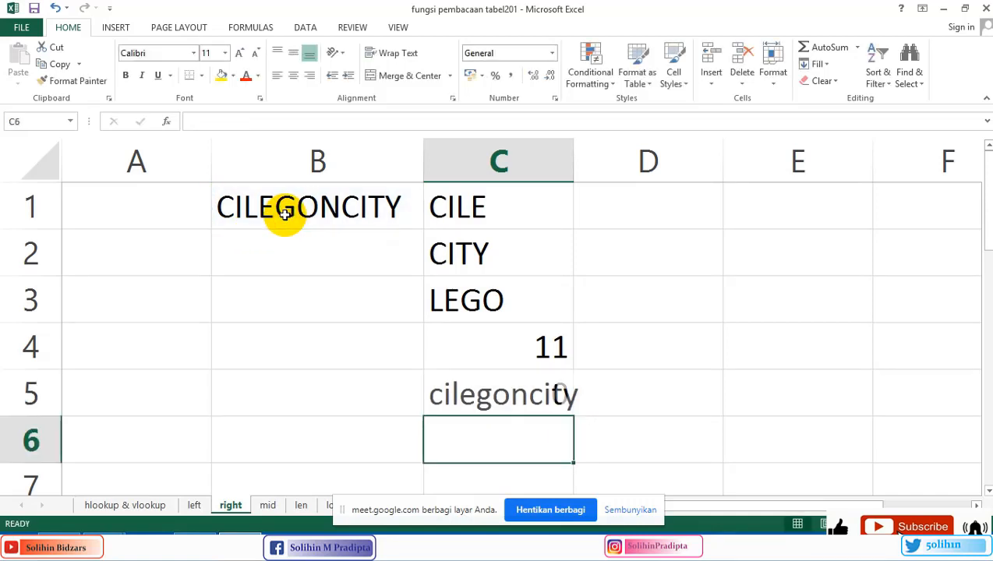
{"action": "left_click", "coordinate": [277, 207]}
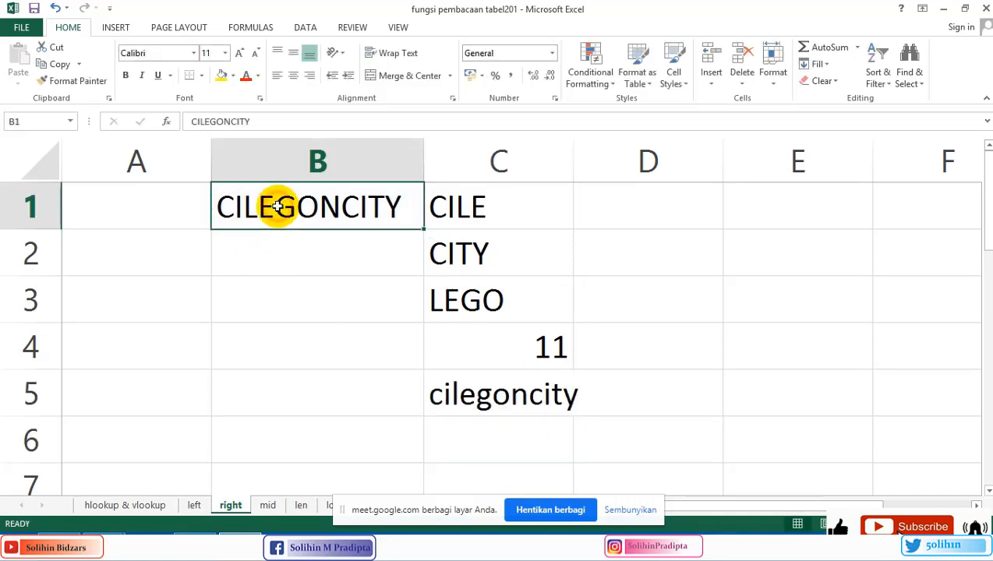
{"action": "left_click", "coordinate": [511, 397]}
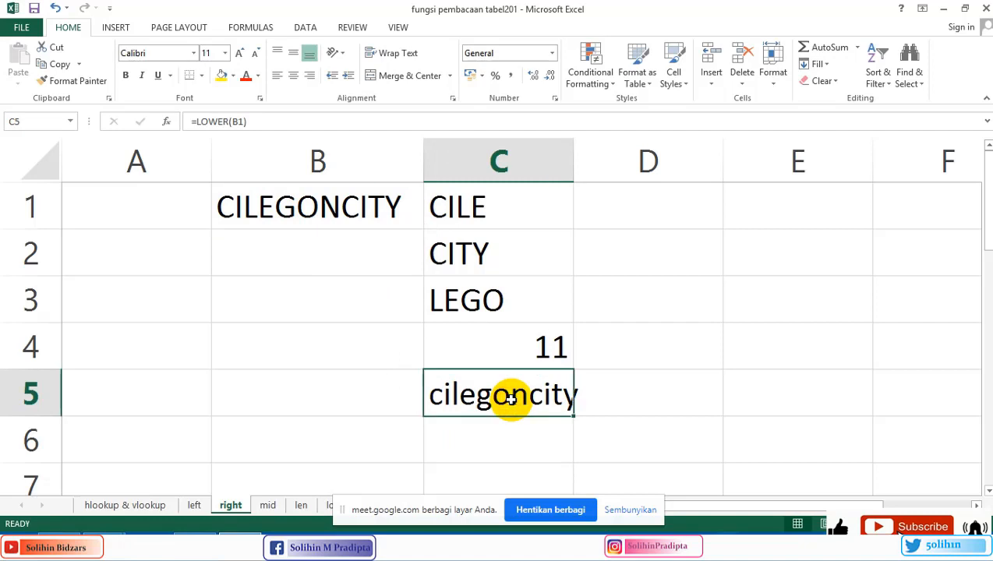
Enter the lowercase text "pgri banten" in cell B2.
{"action": "left_click", "coordinate": [265, 252]}
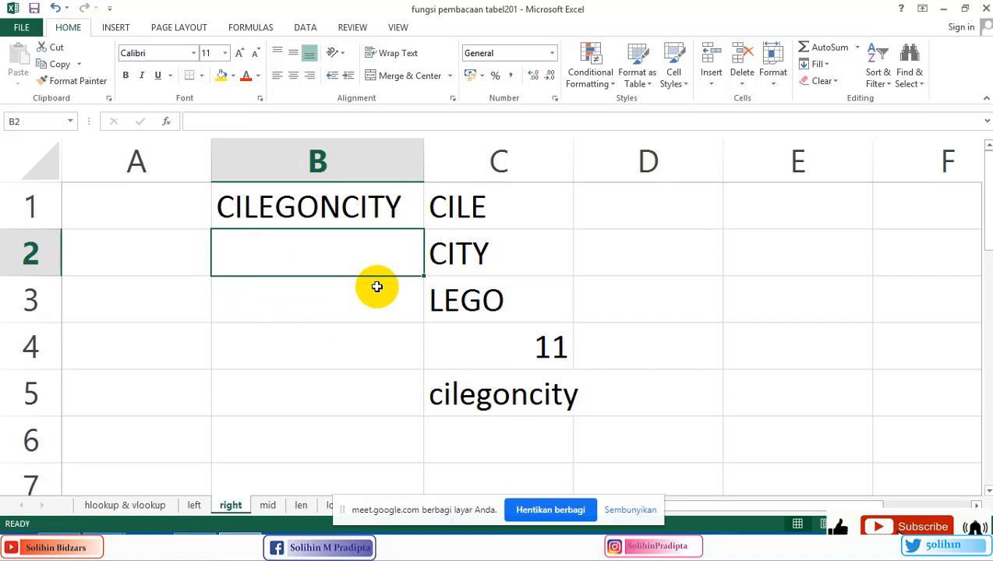
{"action": "type", "text": "PGRI"}
{"action": "key", "text": "BackSpace"}
{"action": "key", "text": "BackSpace"}
{"action": "key", "text": "BackSpace"}
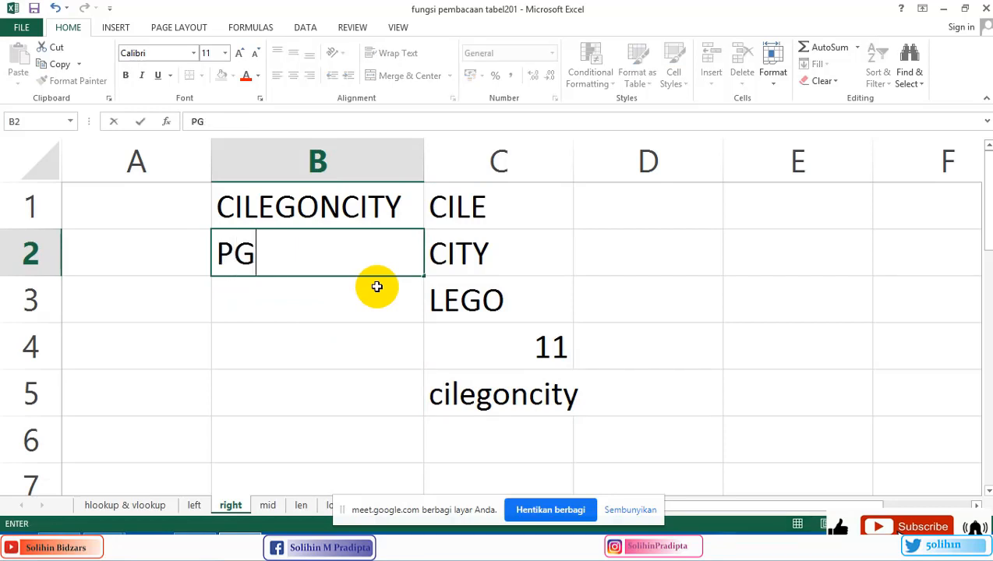
{"action": "key", "text": "BackSpace"}
{"action": "type", "text": "pgr"}
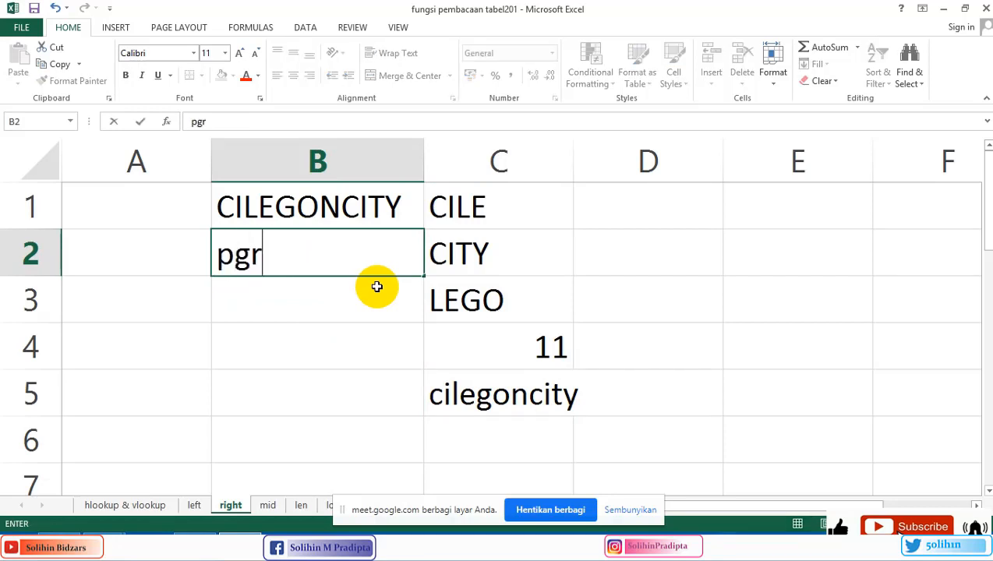
{"action": "type", "text": "i banten"}
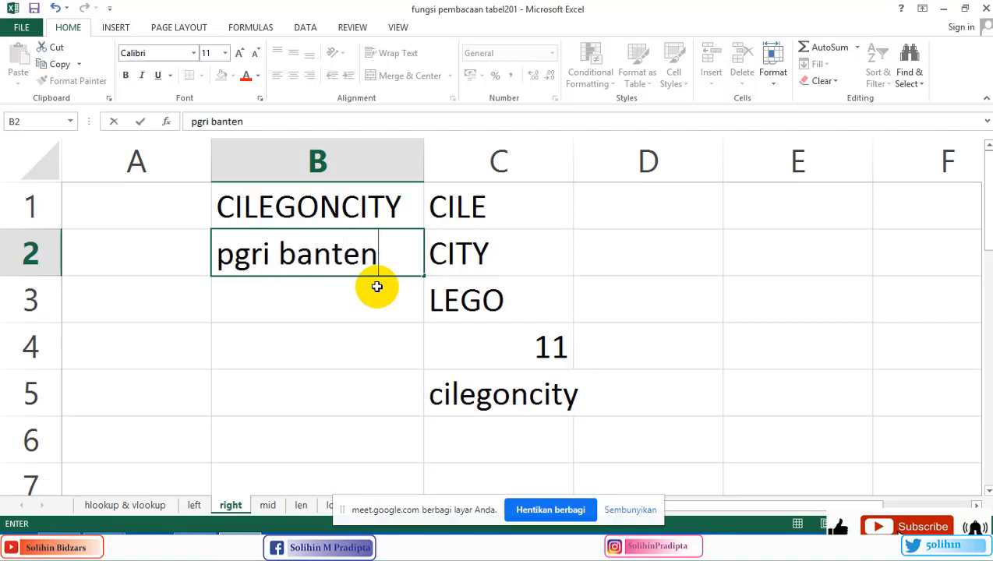
{"action": "key", "text": "Return"}
Convert the text in B2 to uppercase in cell C6 with =UPPER(B2).
{"action": "left_click", "coordinate": [333, 254]}
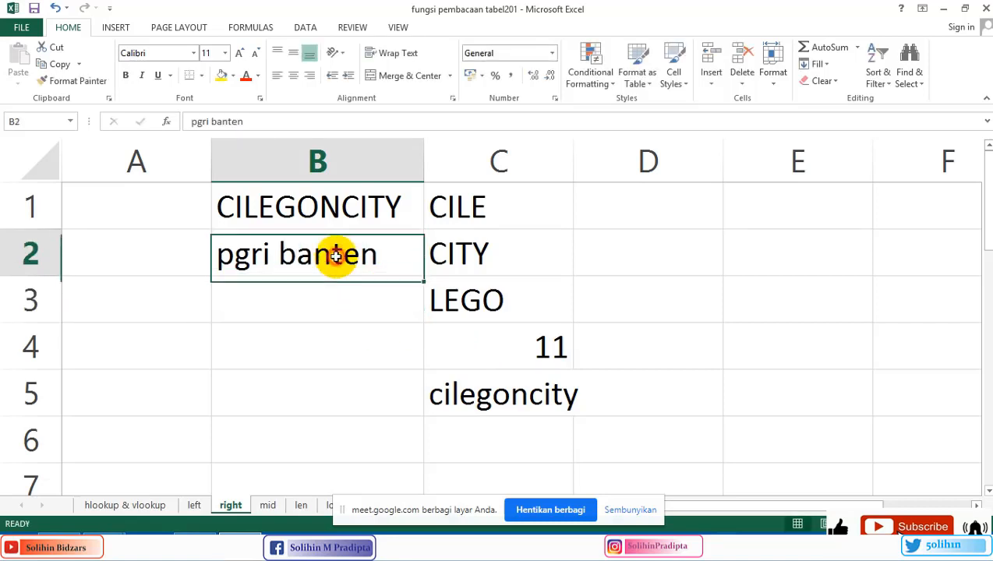
{"action": "left_click", "coordinate": [487, 443]}
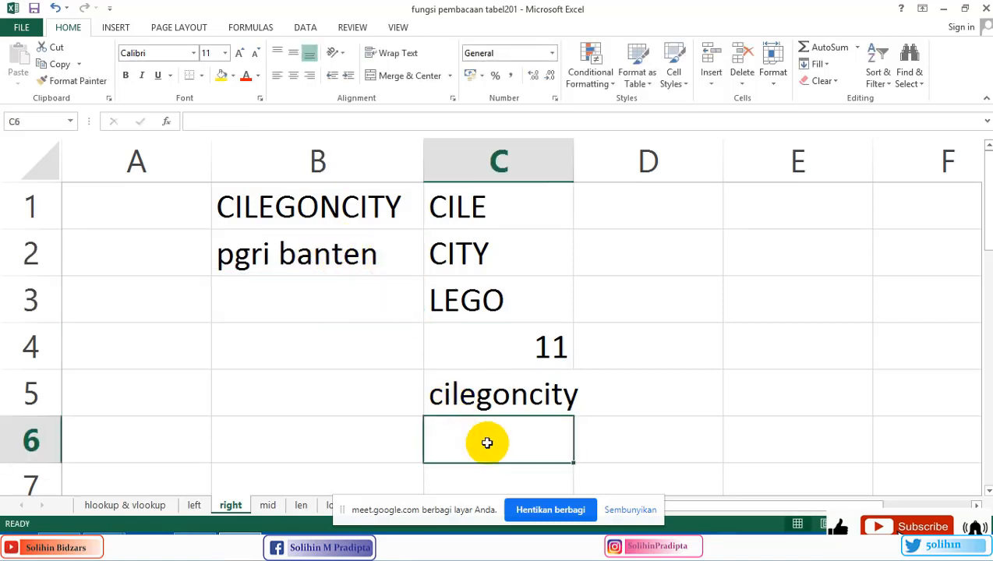
{"action": "type", "text": "=upper"}
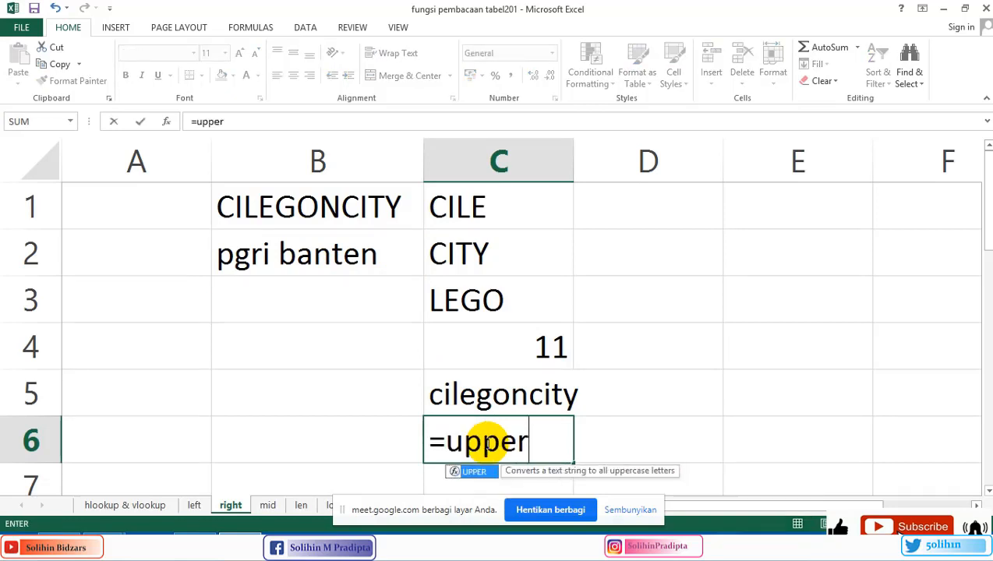
{"action": "type", "text": "("}
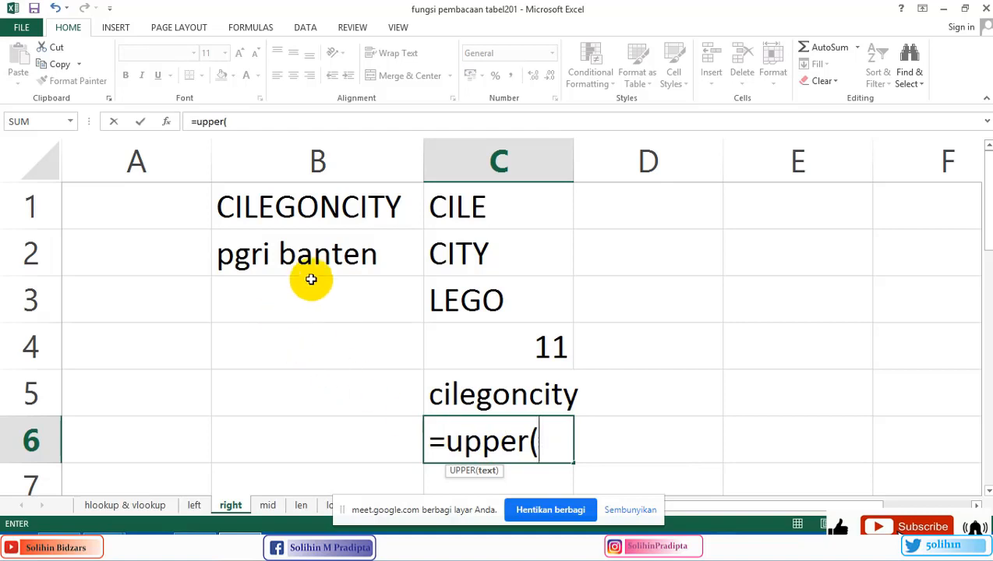
{"action": "left_click", "coordinate": [326, 256]}
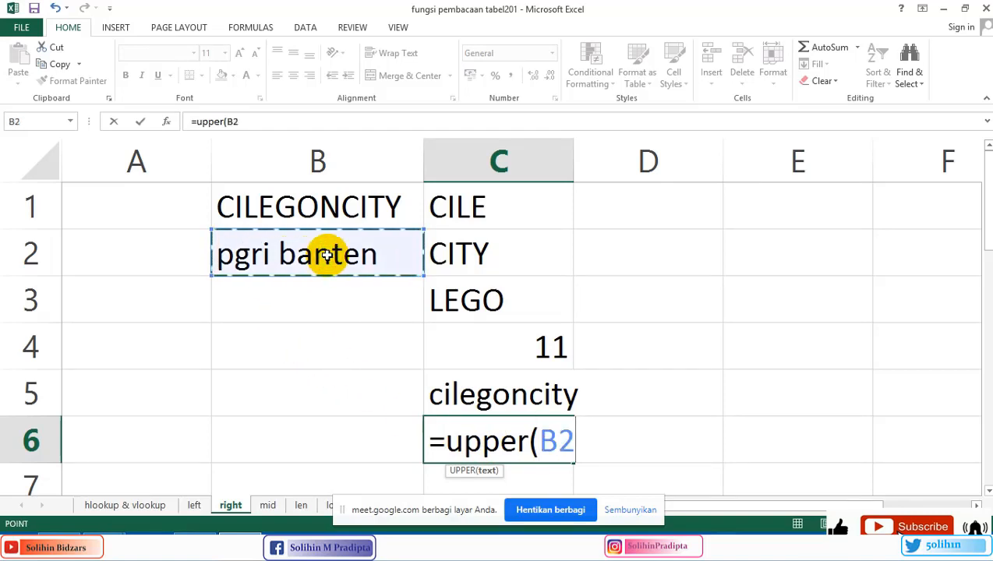
{"action": "key", "text": "Return"}
{"action": "left_click", "coordinate": [290, 206]}
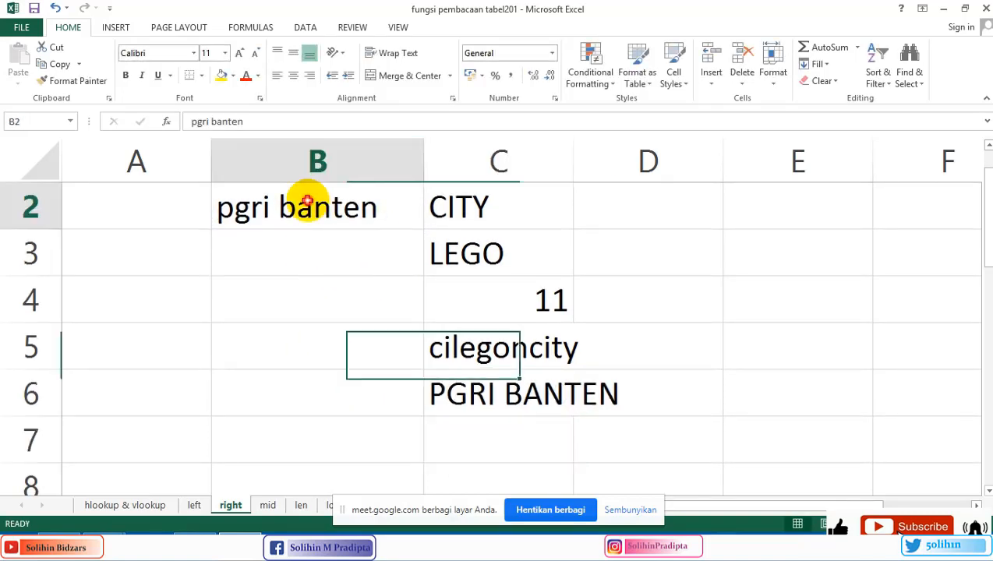
{"action": "left_click", "coordinate": [483, 398]}
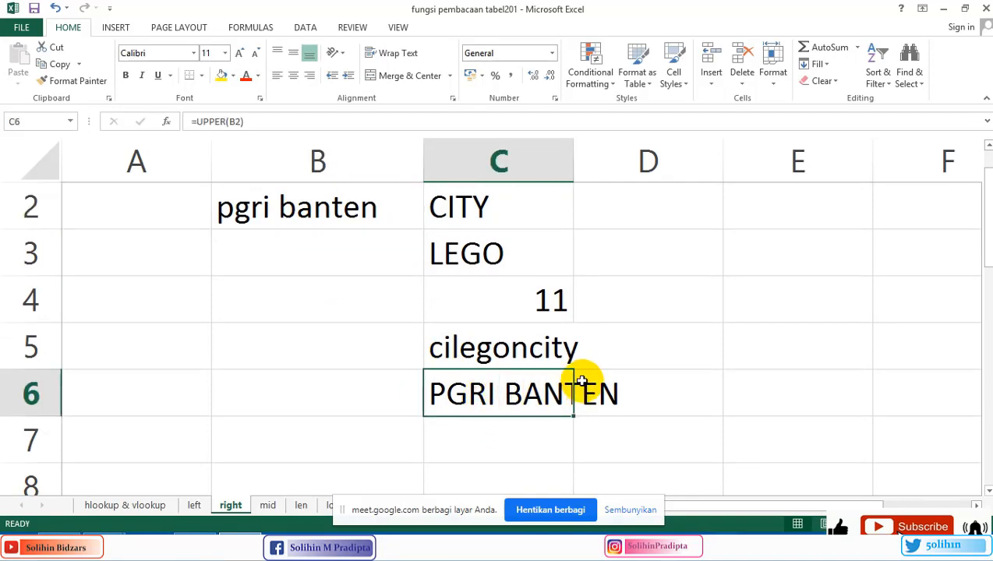
Check the function list in the PowerPoint presentation, and open the empty mid worksheet in Excel at cell A2.
{"action": "key", "text": "alt+Tab"}
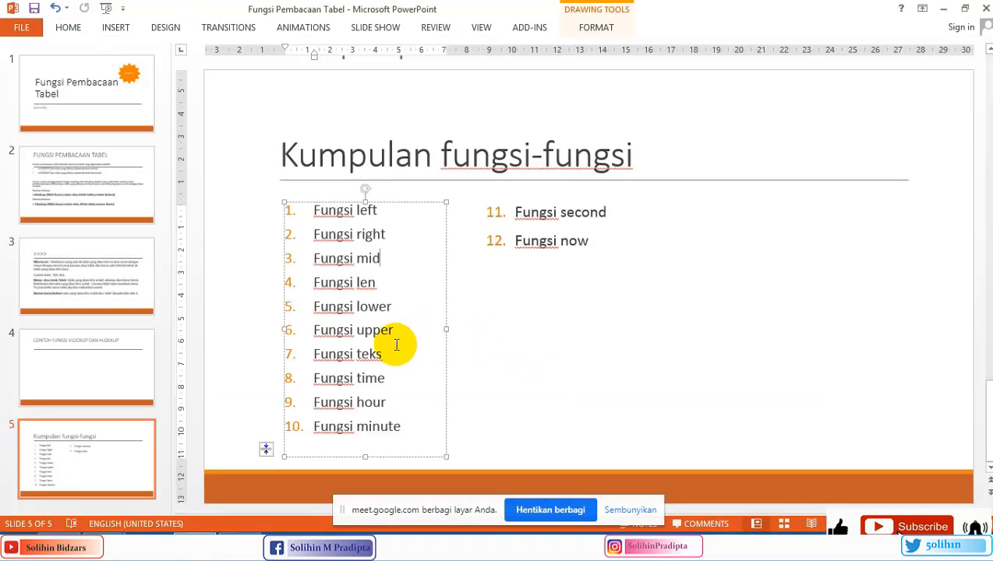
{"action": "key", "text": "alt+Tab"}
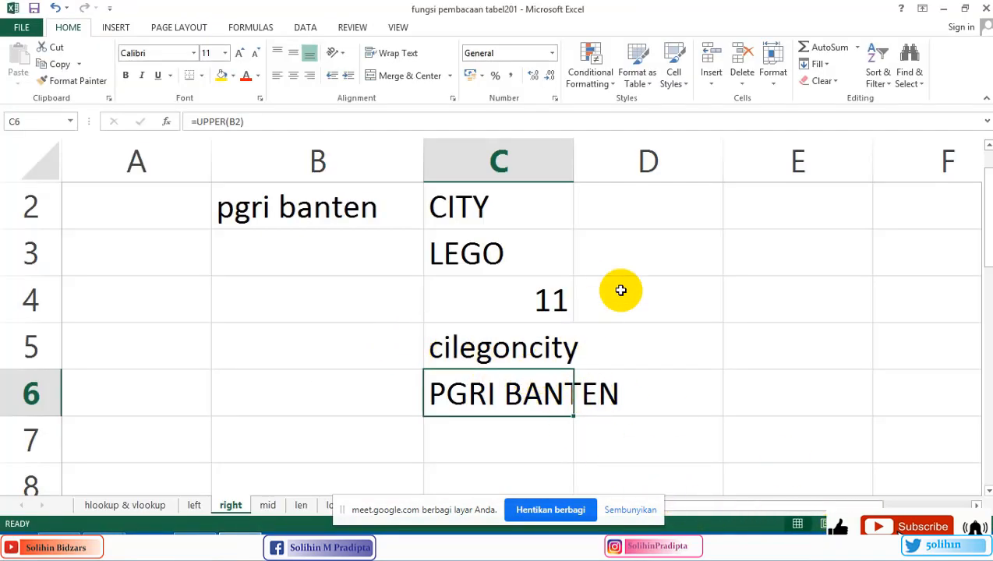
{"action": "left_click", "coordinate": [267, 506]}
{"action": "left_click", "coordinate": [275, 277]}
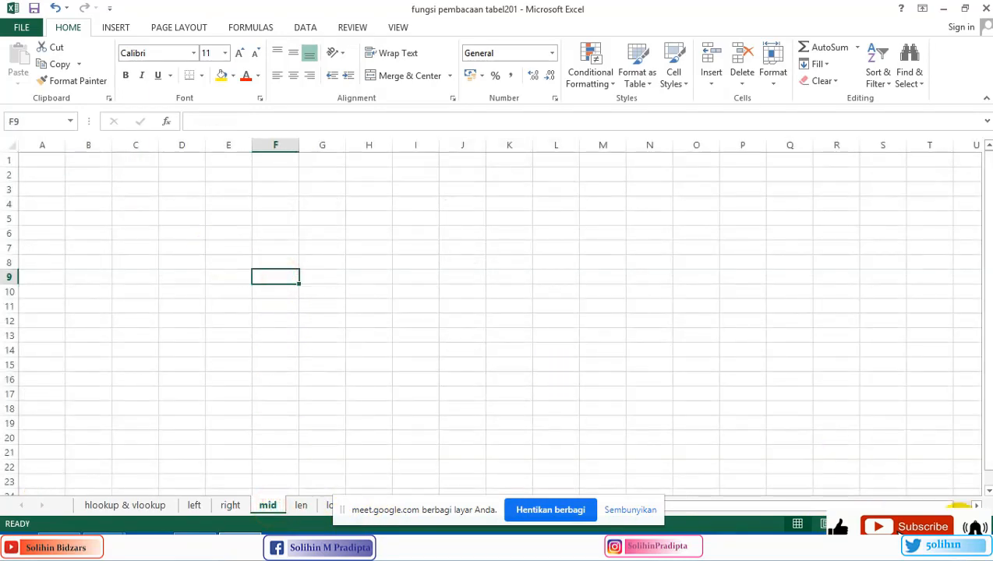
{"action": "scroll", "coordinate": [282, 284], "scroll_direction": "up", "scroll_amount": 4}
{"action": "left_click", "coordinate": [282, 285]}
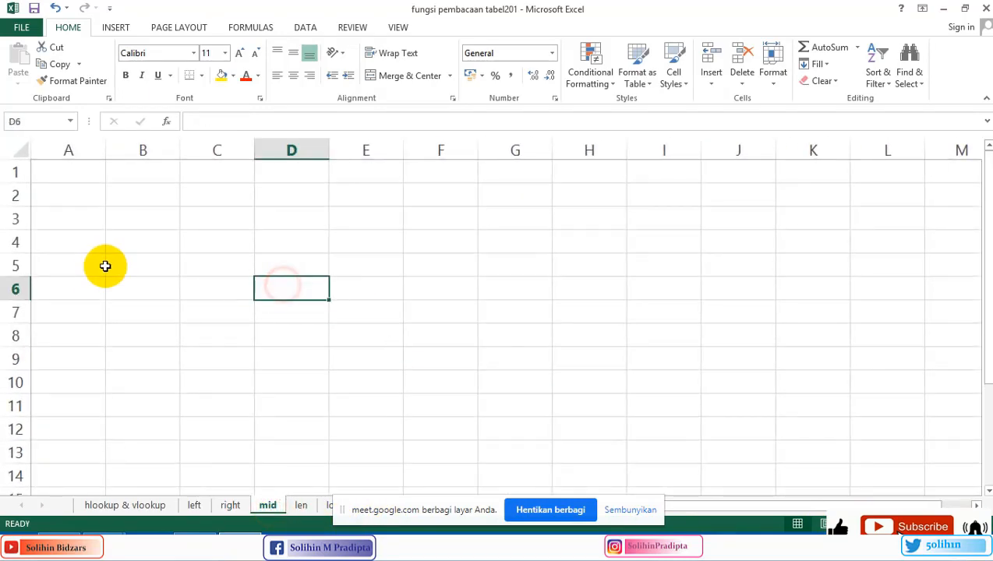
{"action": "left_click", "coordinate": [72, 194]}
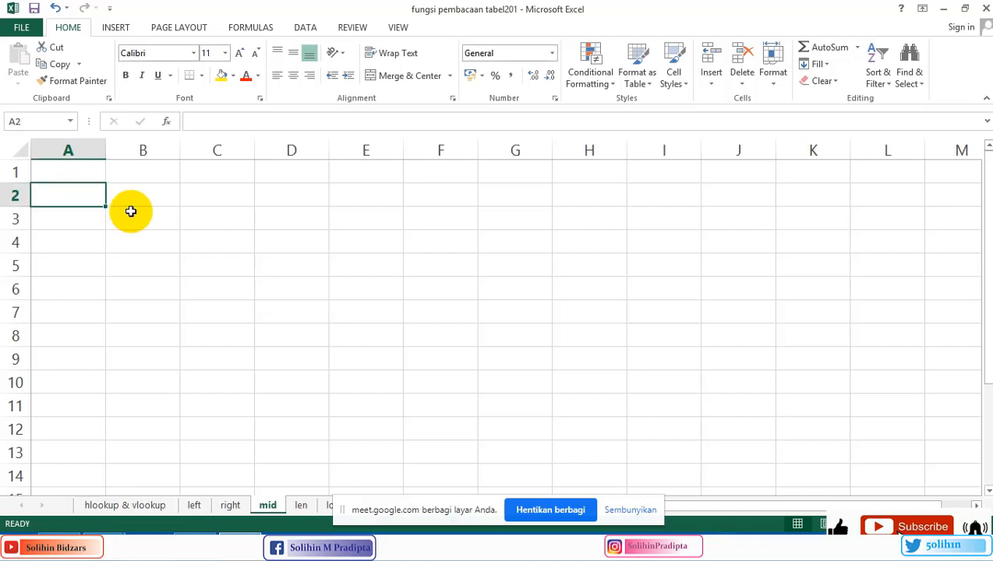
Enter the sample words CELANA in cell A2 and PANJANG in cell B2.
{"action": "type", "text": "ceN"}
{"action": "key", "text": "BackSpace"}
{"action": "key", "text": "BackSpace"}
{"action": "key", "text": "BackSpace"}
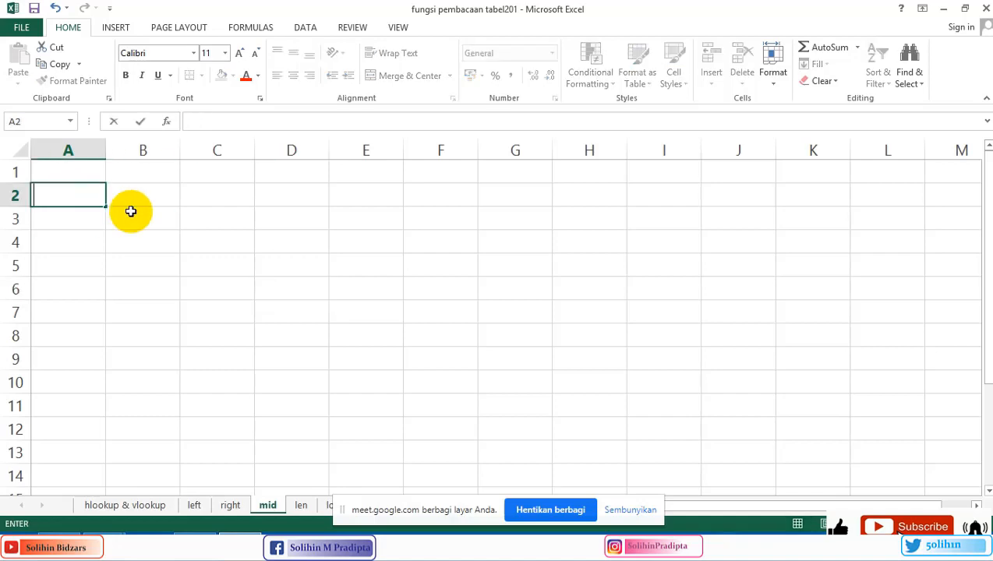
{"action": "type", "text": "CELANA"}
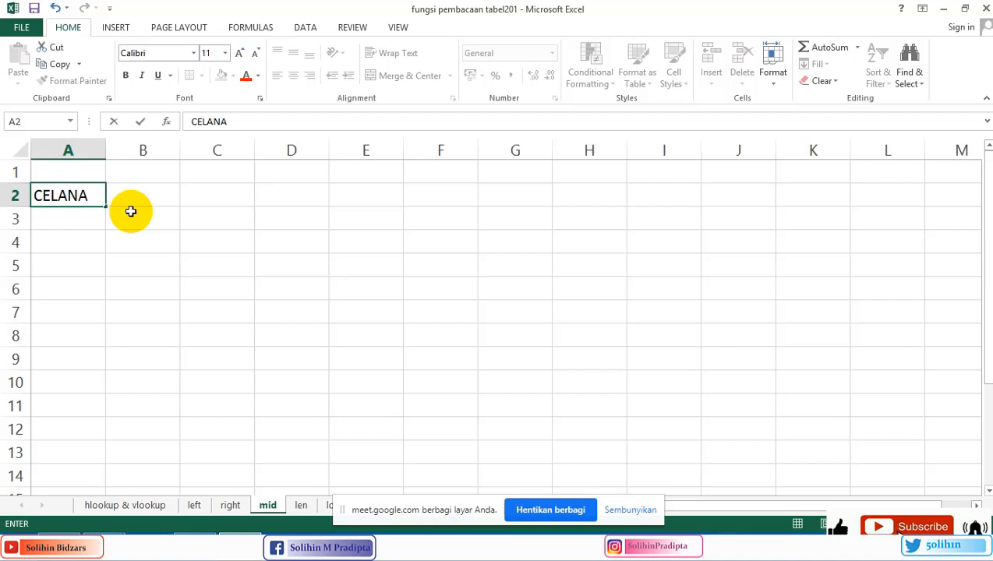
{"action": "key", "text": "Tab"}
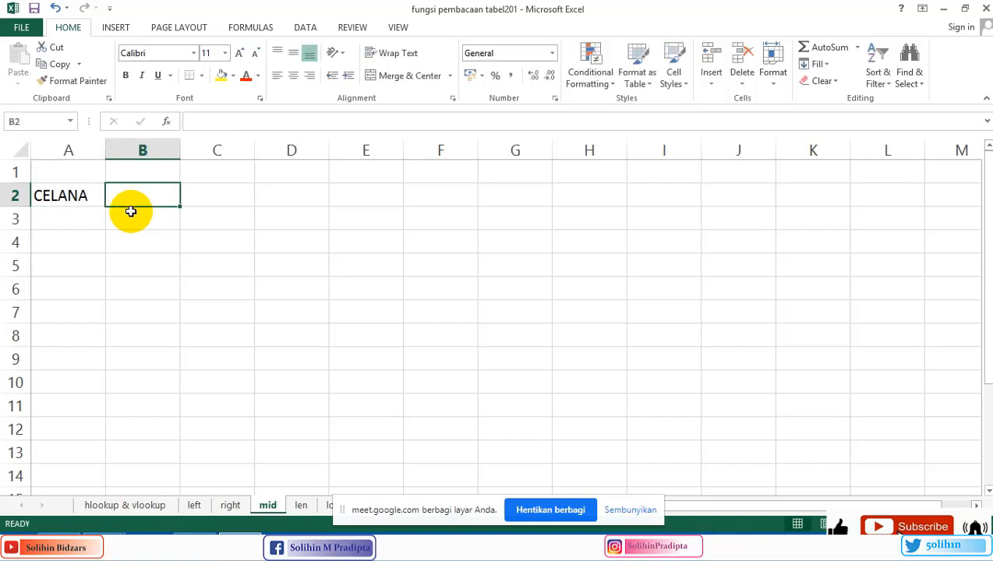
{"action": "type", "text": "PANJANG"}
{"action": "key", "text": "Return"}
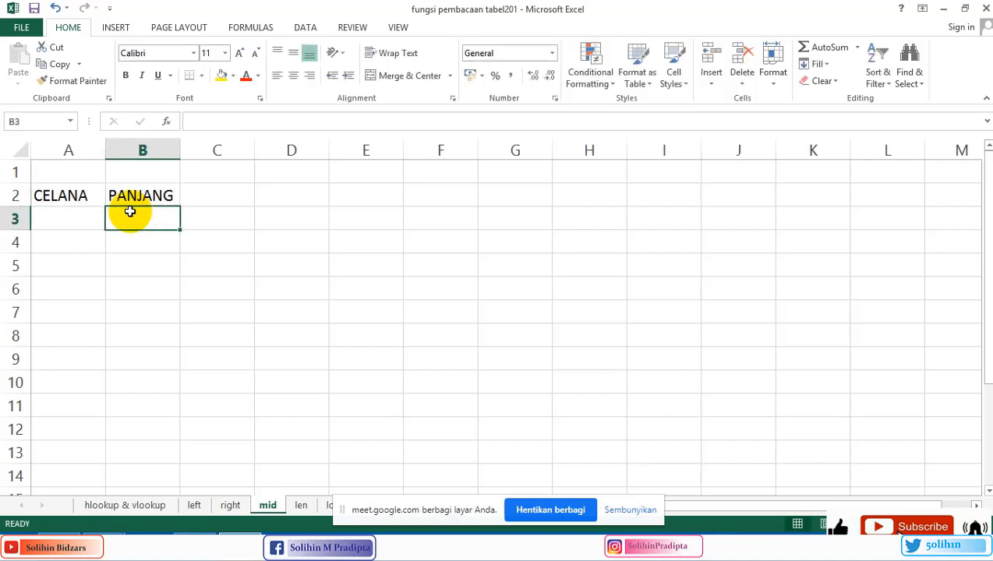
{"action": "key", "text": "Up"}
{"action": "key", "text": "Left"}
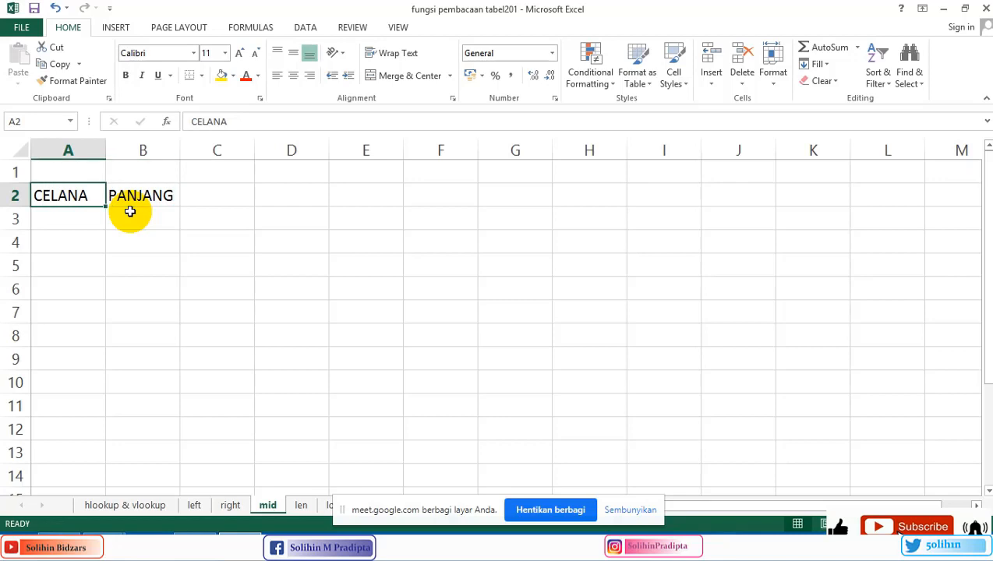
Join the words from A2 and B2 in cell D2 with the formula =A2&""&B2.
{"action": "key", "text": "Right"}
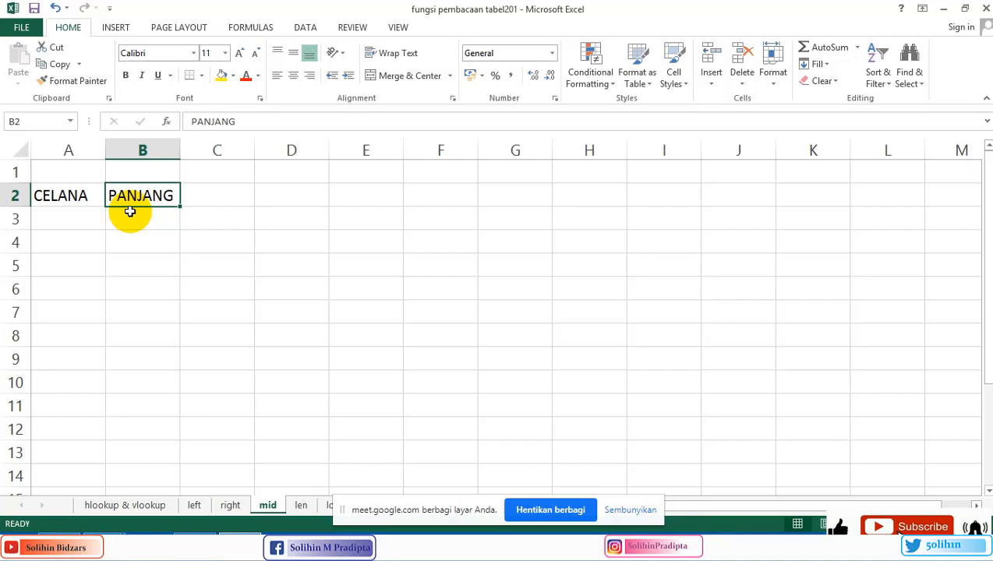
{"action": "key", "text": "Right"}
{"action": "key", "text": "Right"}
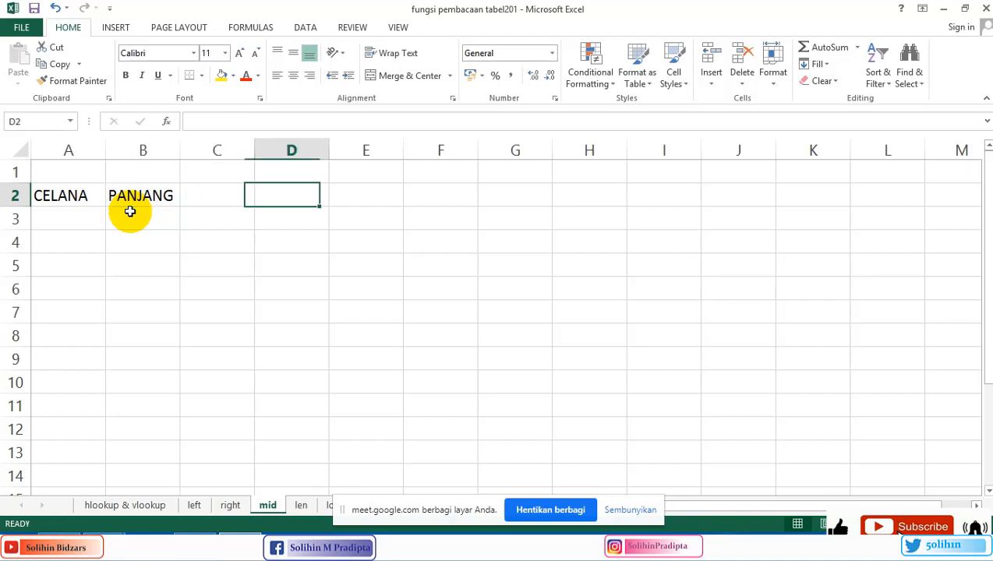
{"action": "type", "text": "="}
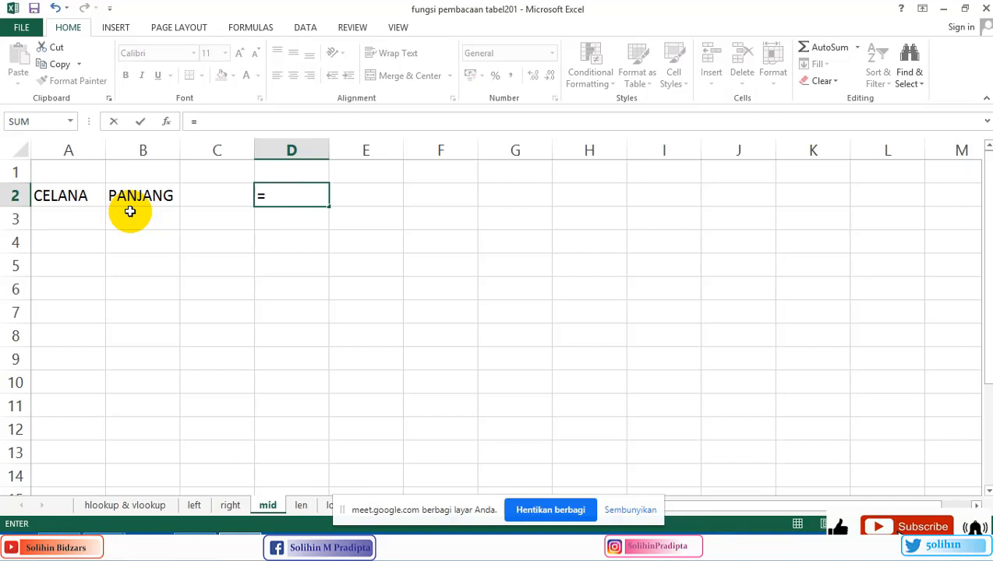
{"action": "key", "text": "Left"}
{"action": "key", "text": "Left"}
{"action": "key", "text": "Left"}
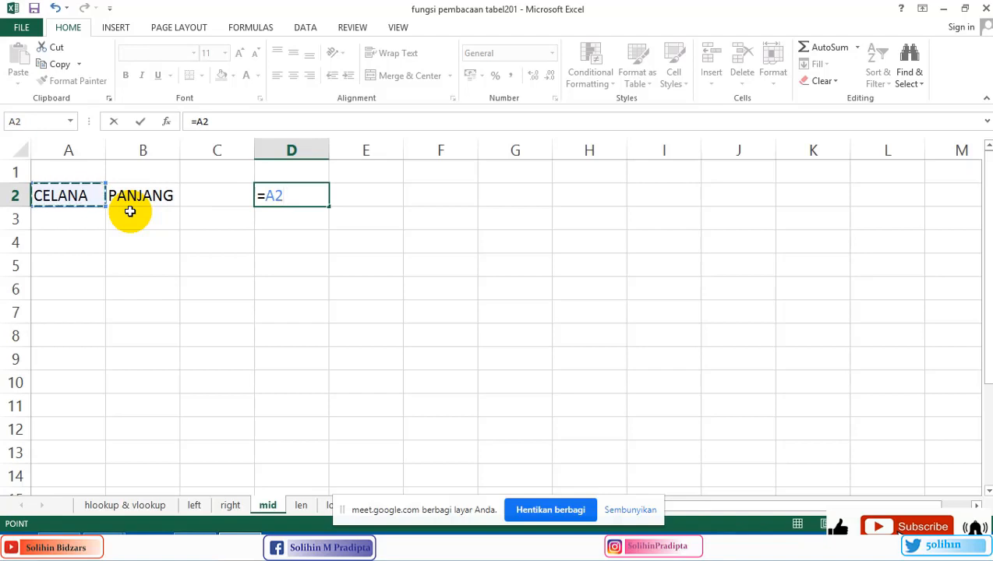
{"action": "type", "text": "^"}
{"action": "key", "text": "BackSpace"}
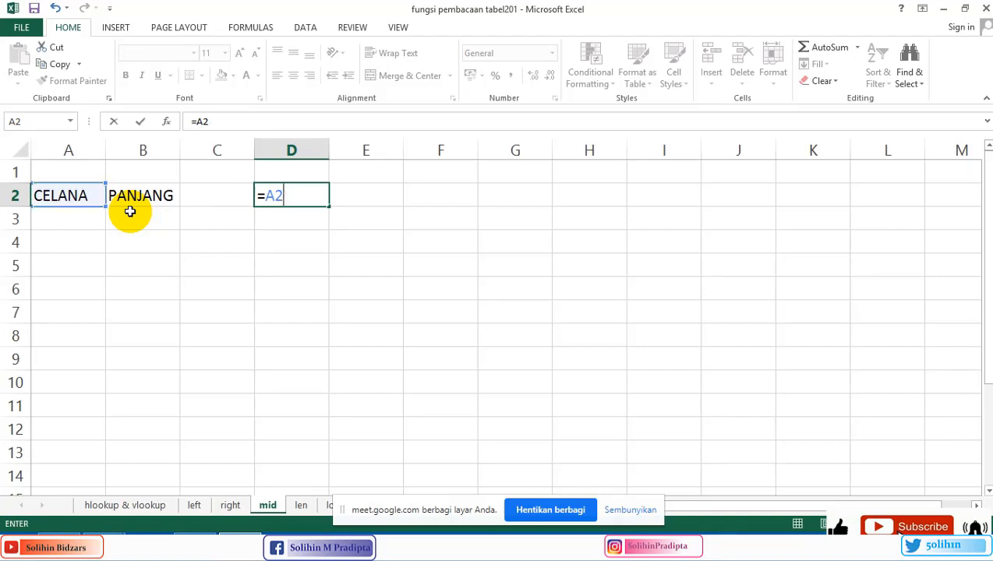
{"action": "type", "text": "&\"\"&"}
{"action": "left_click", "coordinate": [156, 196]}
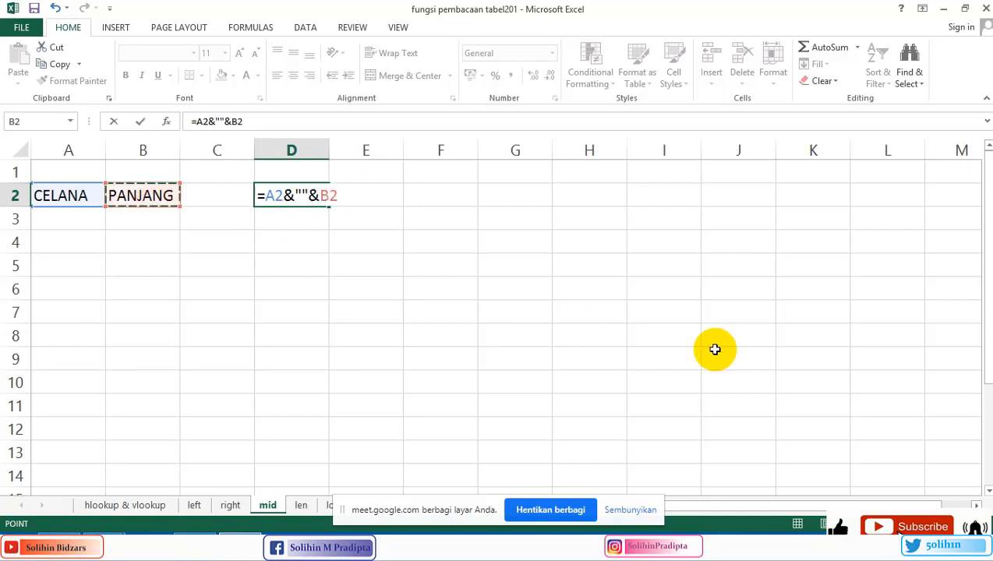
{"action": "key", "text": "Return"}
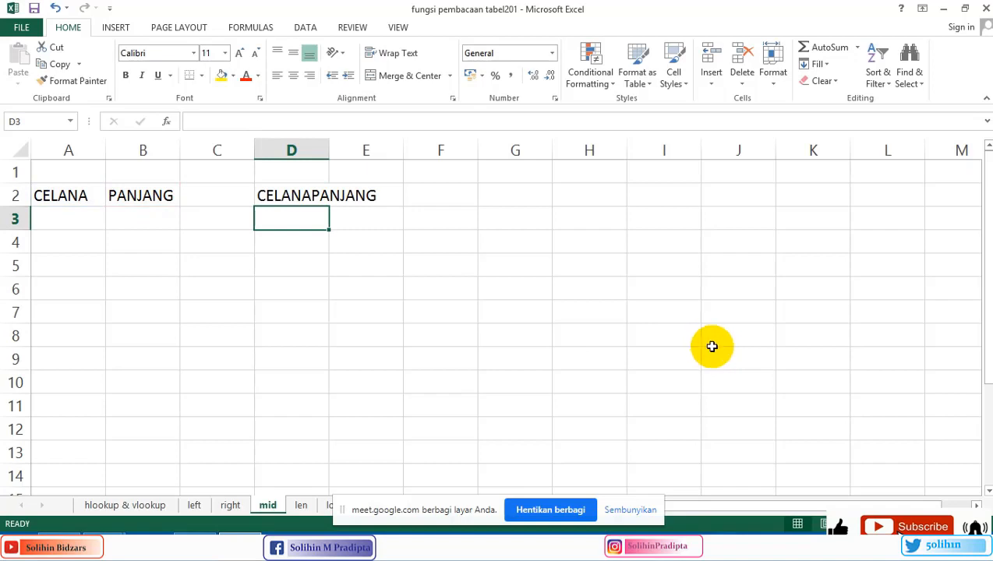
Edit the formula in D2 to put spaces between the quotation marks, separating the two joined words.
{"action": "left_click", "coordinate": [279, 193]}
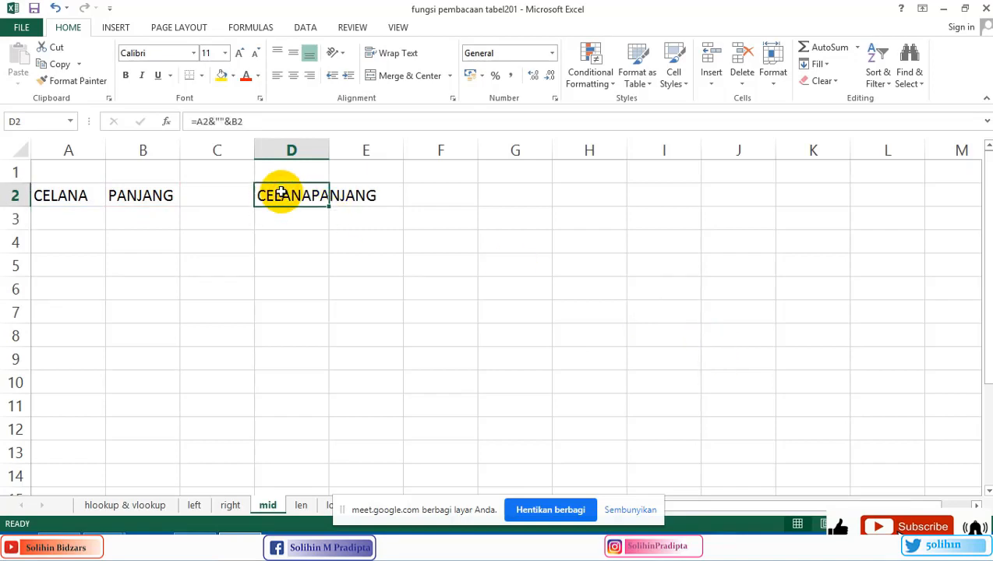
{"action": "double_click", "coordinate": [281, 193]}
{"action": "left_click", "coordinate": [300, 195]}
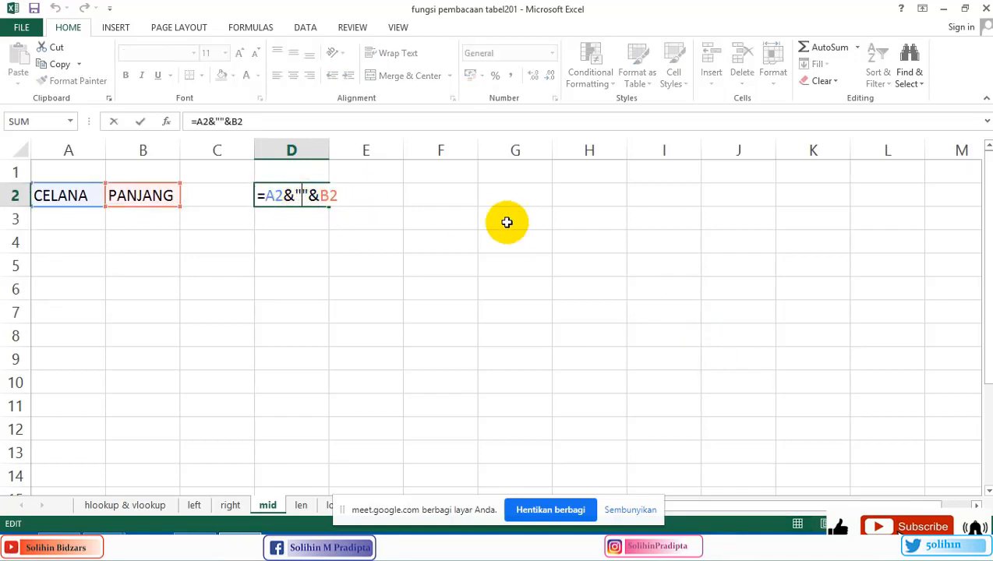
{"action": "left_click", "coordinate": [506, 222]}
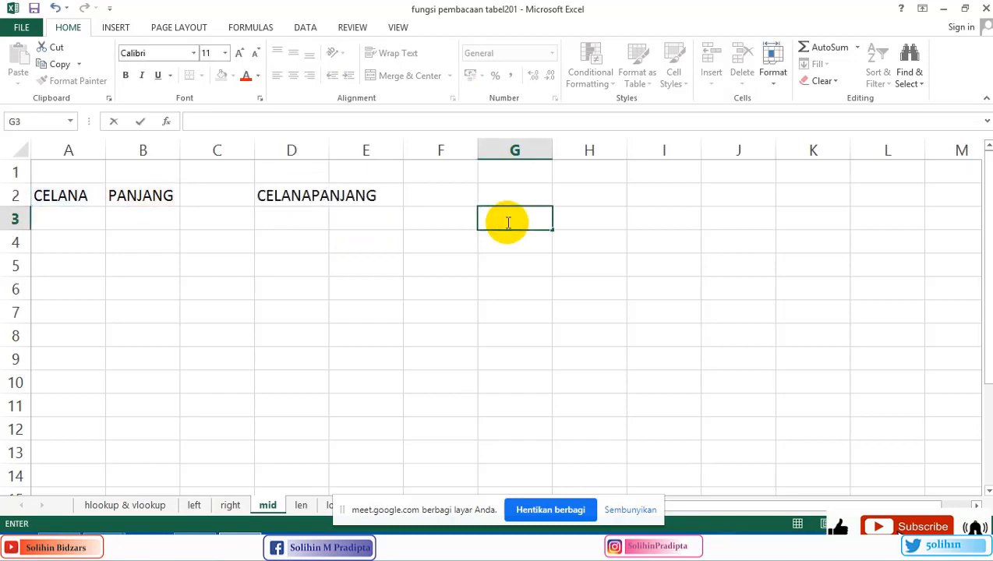
{"action": "left_click", "coordinate": [300, 196]}
{"action": "double_click", "coordinate": [302, 195]}
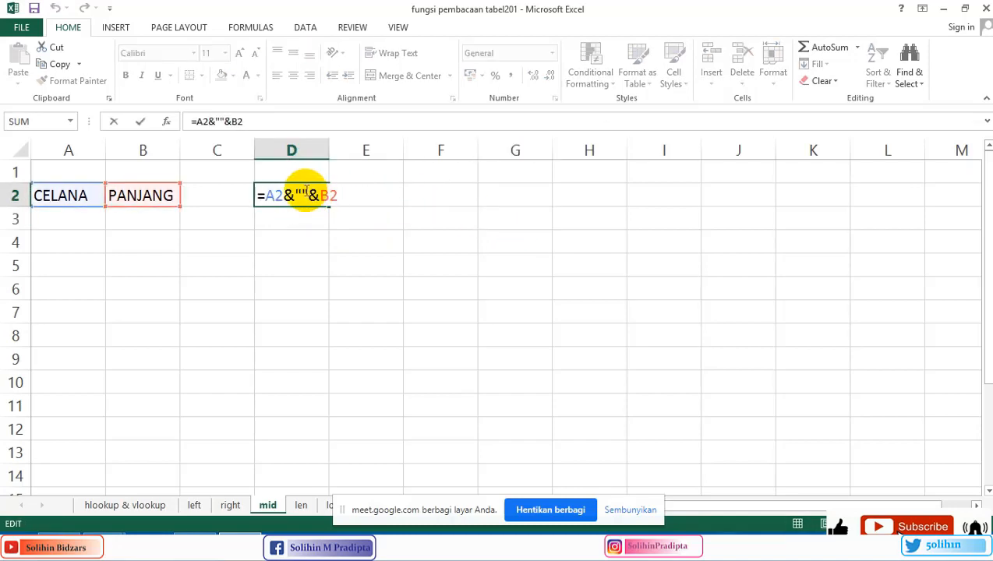
{"action": "key", "text": "Return"}
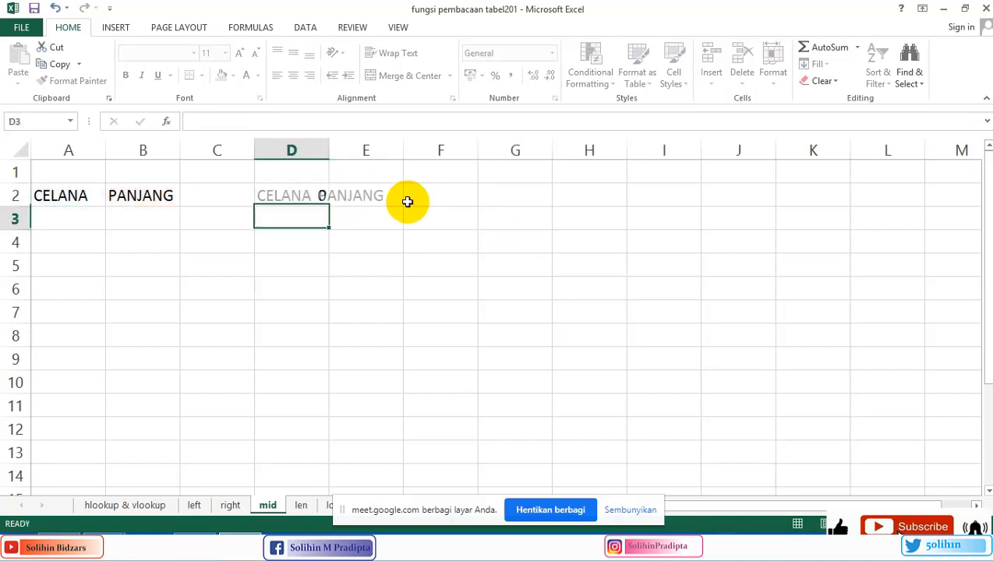
Widen column D to fit the joined text, and compare cells A2 and B2 with the formula in D2.
{"action": "left_click", "coordinate": [408, 202]}
{"action": "left_click_drag", "start_coordinate": [330, 148], "coordinate": [399, 149]}
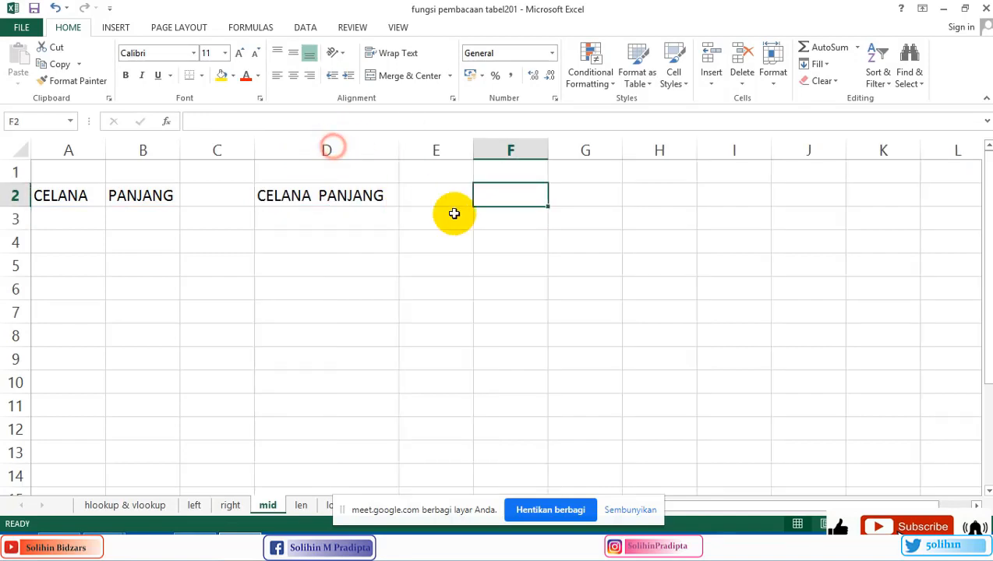
{"action": "left_click", "coordinate": [491, 238]}
{"action": "left_click", "coordinate": [79, 193]}
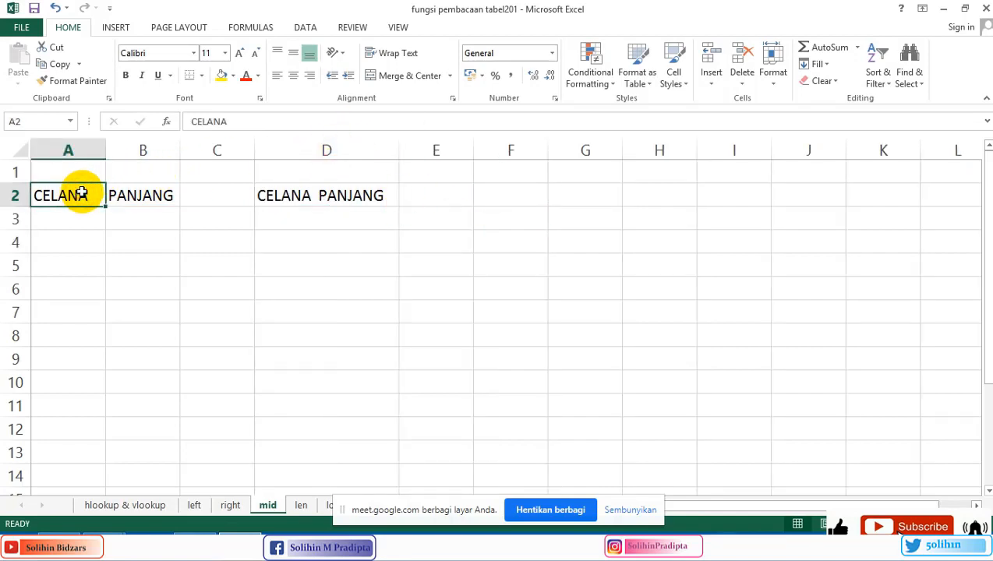
{"action": "left_click", "coordinate": [137, 194]}
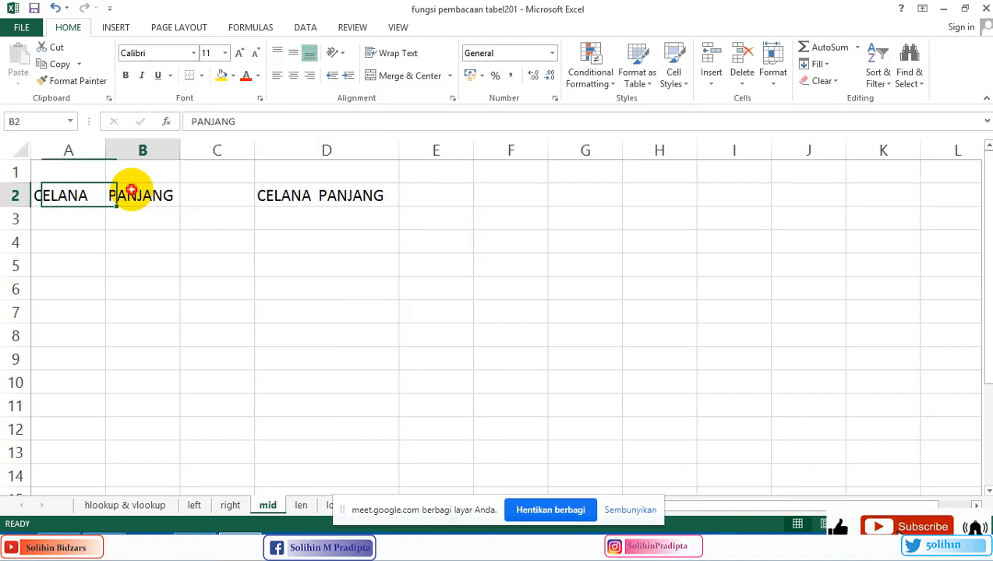
{"action": "left_click", "coordinate": [314, 196]}
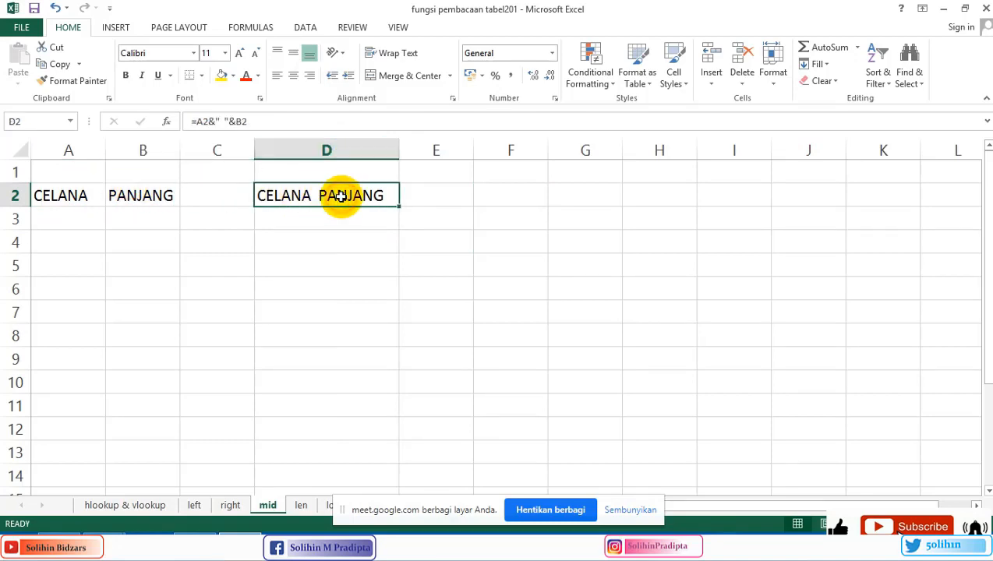
Check the function list in the PowerPoint presentation, and enter 03.30 in cell A4 of the Excel mid worksheet.
{"action": "key", "text": "alt+Tab"}
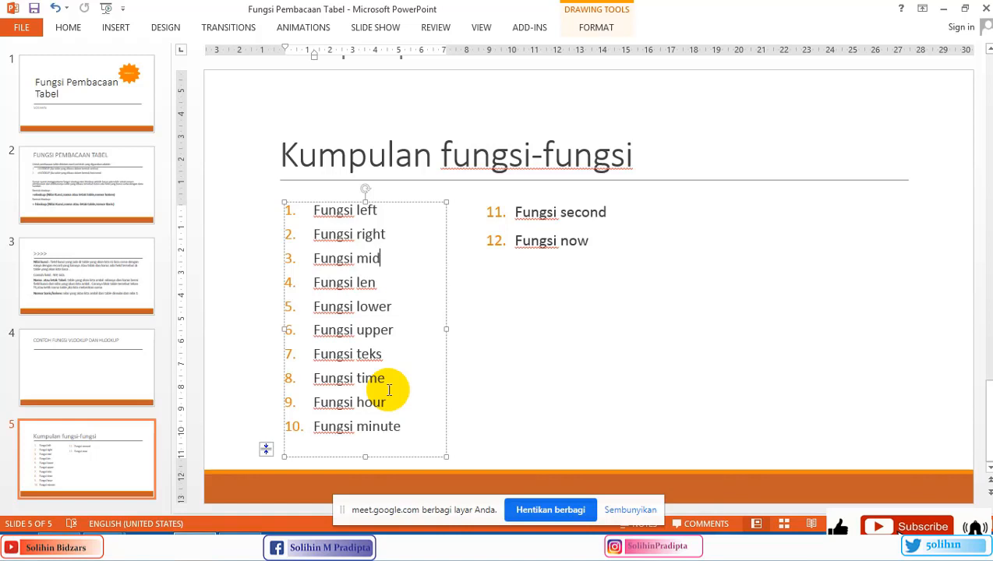
{"action": "key", "text": "alt+Tab"}
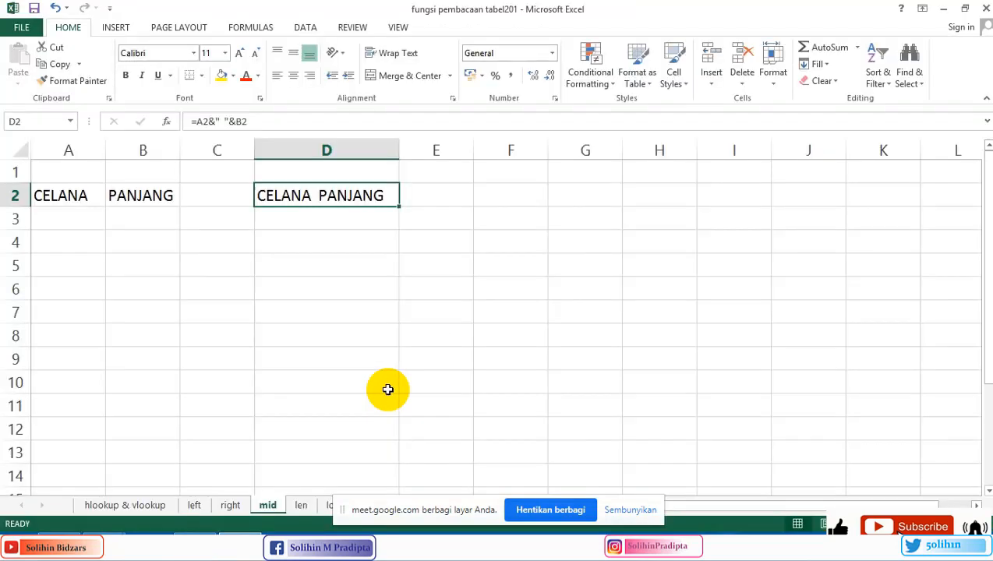
{"action": "left_click", "coordinate": [92, 248]}
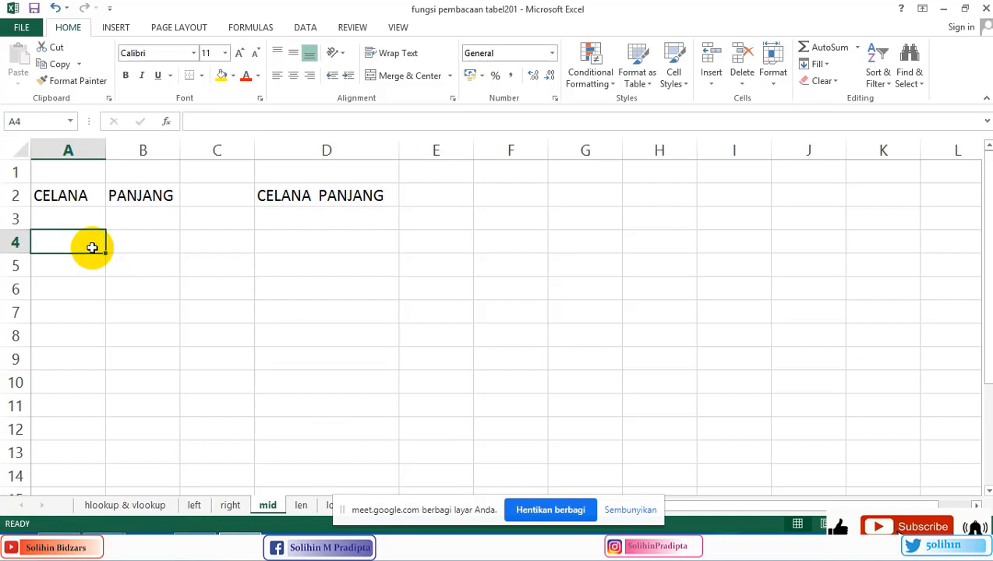
{"action": "type", "text": "03.3"}
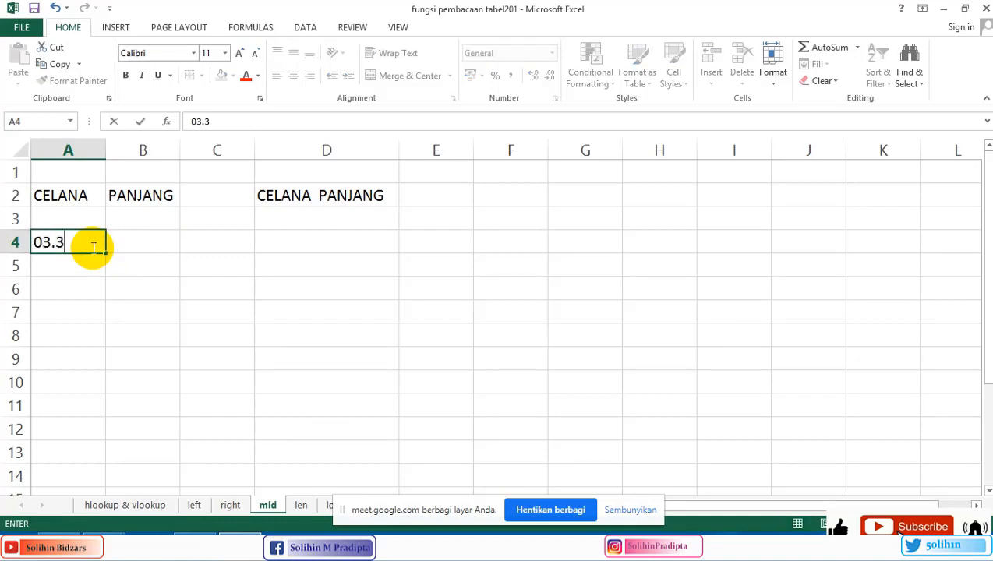
{"action": "type", "text": "0"}
{"action": "key", "text": "Return"}
{"action": "key", "text": "Right"}
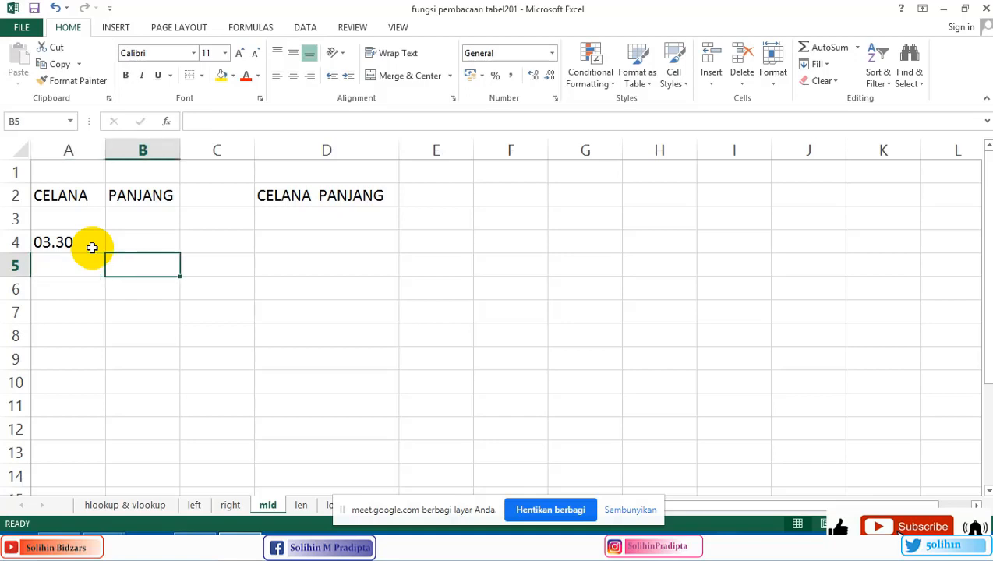
Build a time value in cell A6 with the formula =TIME(15;30;0).
{"action": "key", "text": "Up"}
{"action": "key", "text": "Down"}
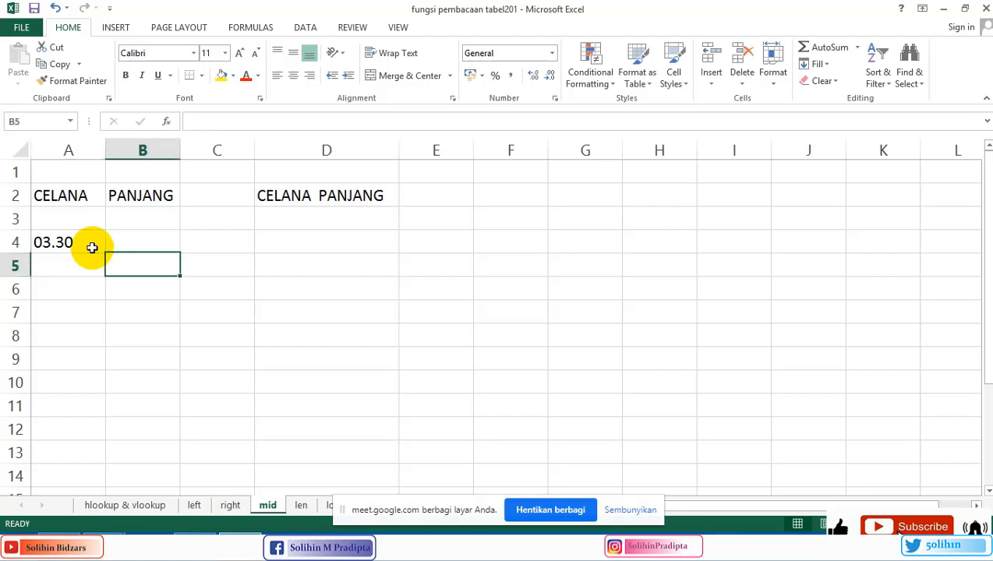
{"action": "key", "text": "Down"}
{"action": "key", "text": "Left"}
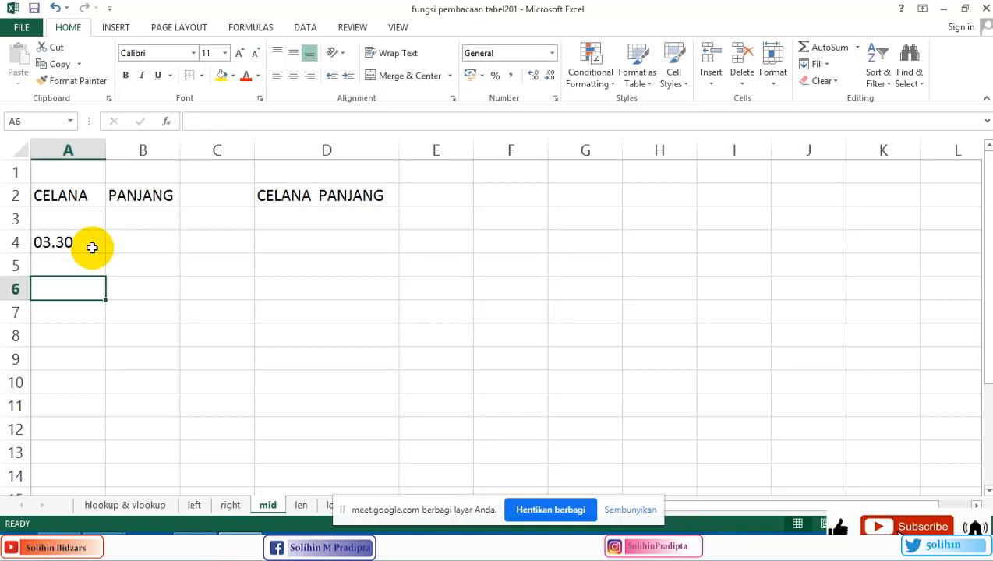
{"action": "type", "text": "="}
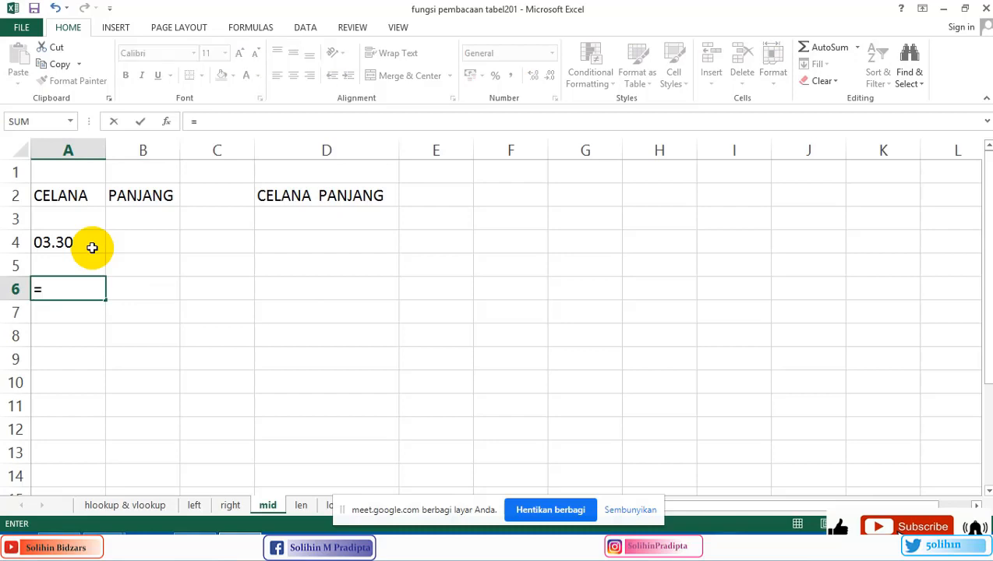
{"action": "type", "text": "TIME("}
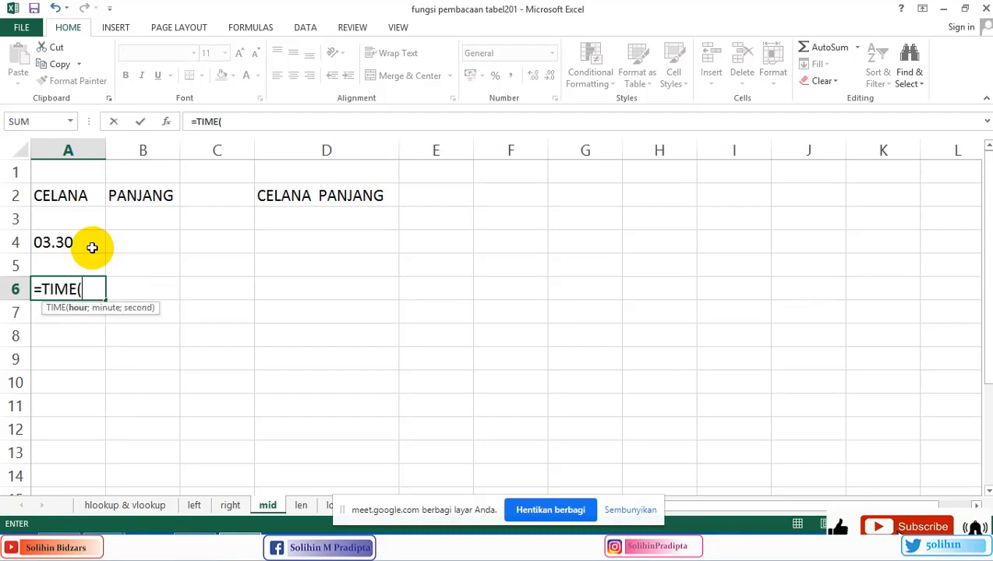
{"action": "type", "text": "15;"}
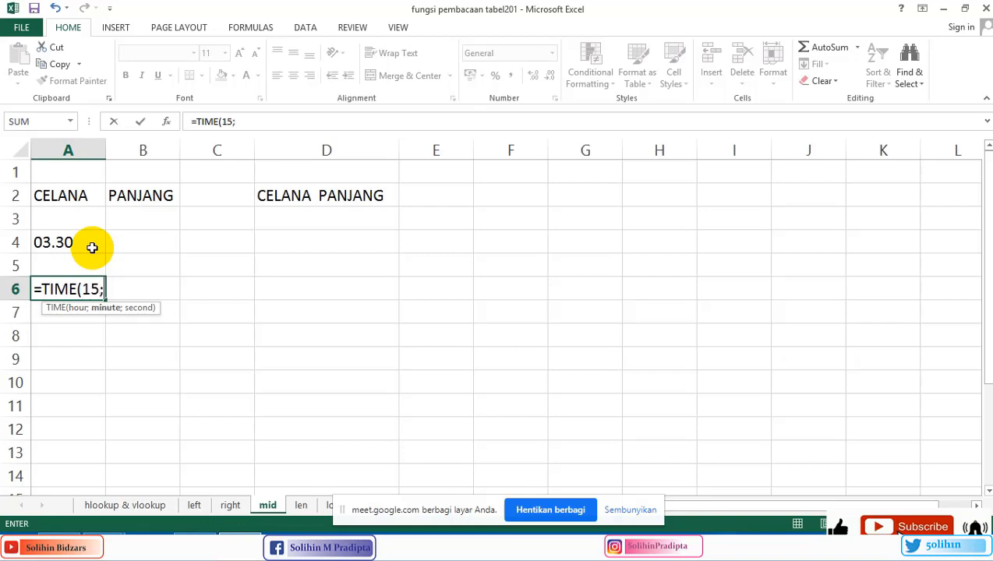
{"action": "type", "text": "30;"}
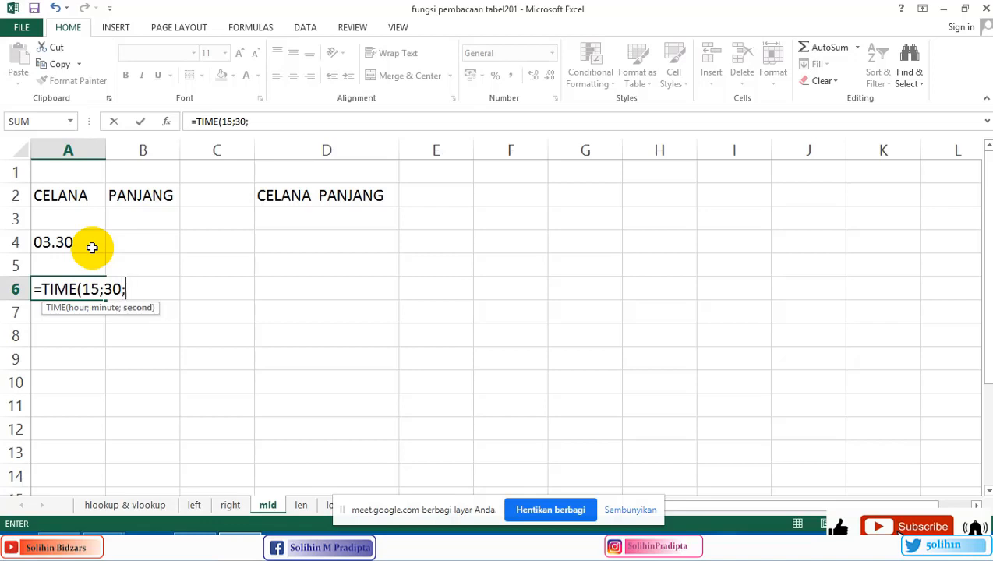
{"action": "type", "text": "00"}
{"action": "key", "text": "Return"}
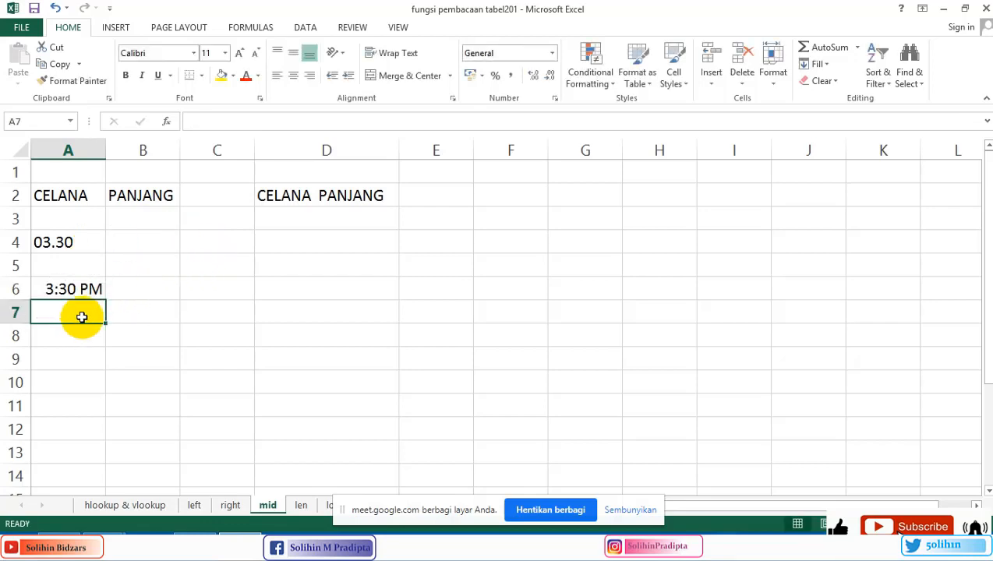
Review the TIME formula in A6, and switch to the PowerPoint presentation to check the function list.
{"action": "left_click", "coordinate": [91, 288]}
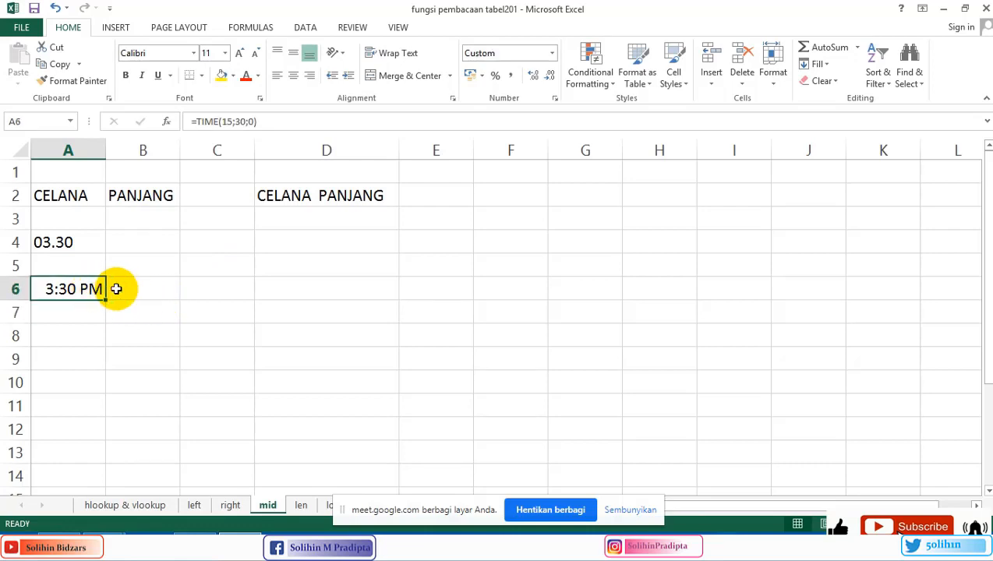
{"action": "key", "text": "alt+Tab"}
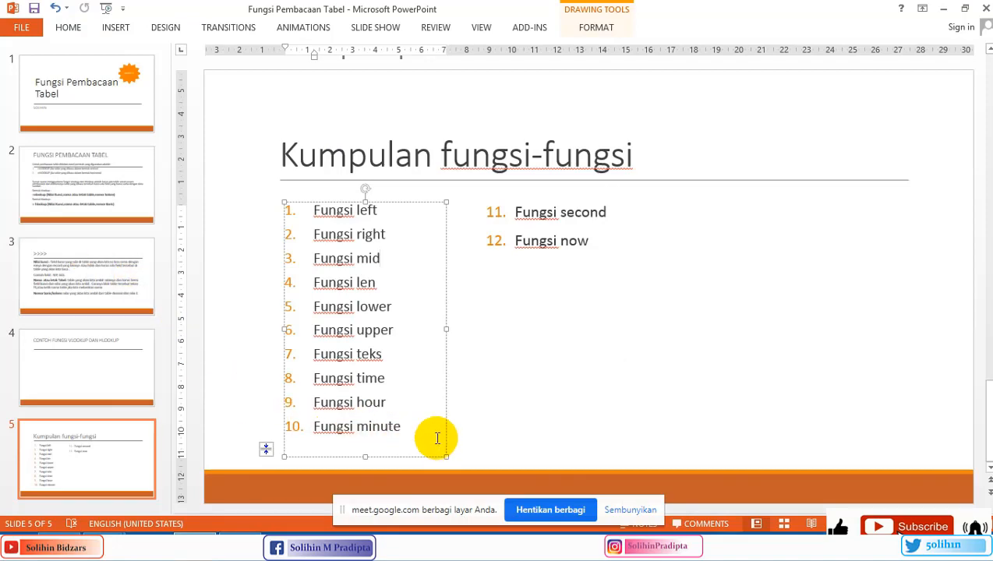
Switch to the Excel workbook and enter the time 14:30:15 in cell A8 of the mid worksheet.
{"action": "key", "text": "alt+Tab"}
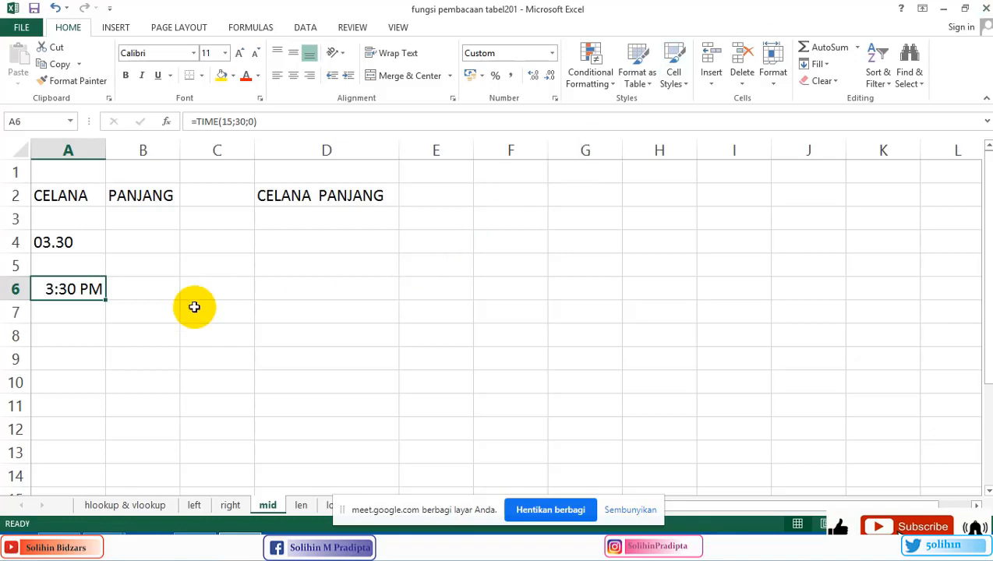
{"action": "left_click", "coordinate": [86, 334]}
{"action": "type", "text": "14"}
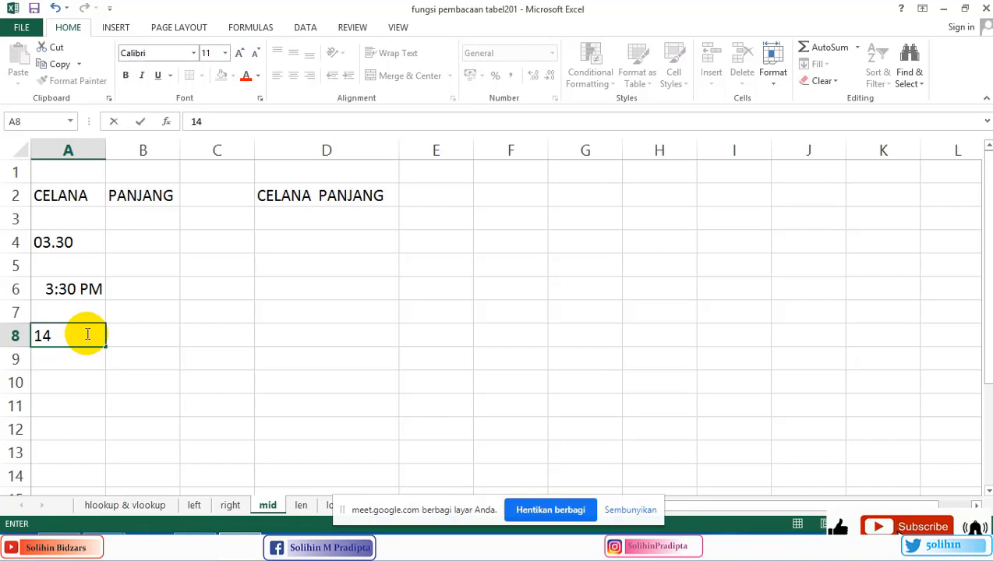
{"action": "type", "text": ":30:15"}
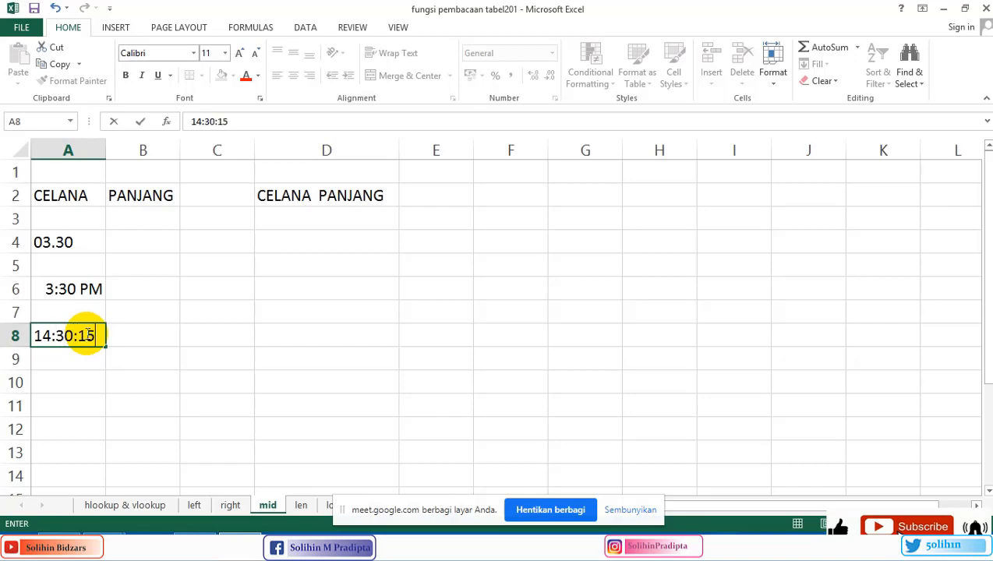
{"action": "key", "text": "Return"}
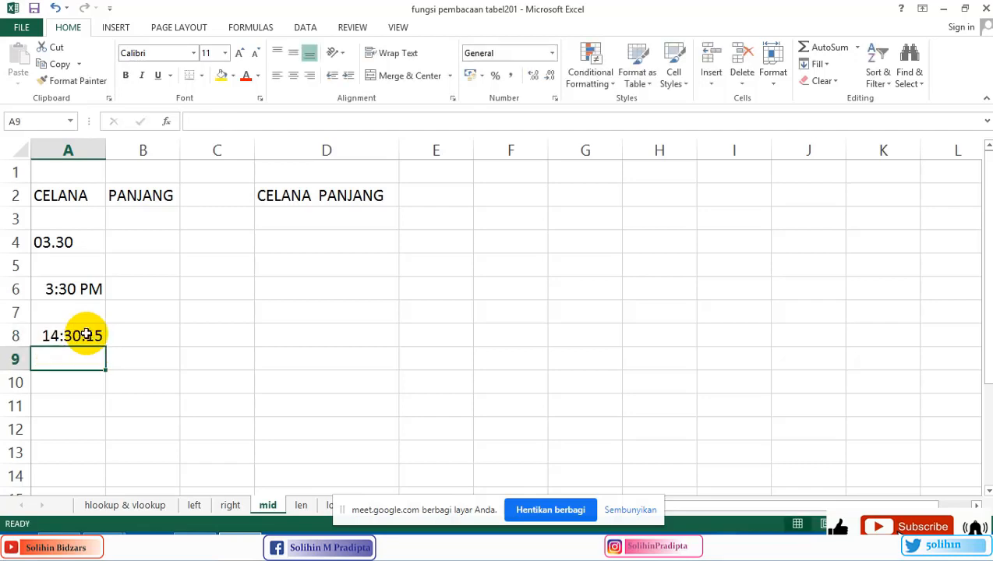
Extract the hour from the time in A8 with the formula =HOUR(A8) in cell B8.
{"action": "key", "text": "Right"}
{"action": "key", "text": "Up"}
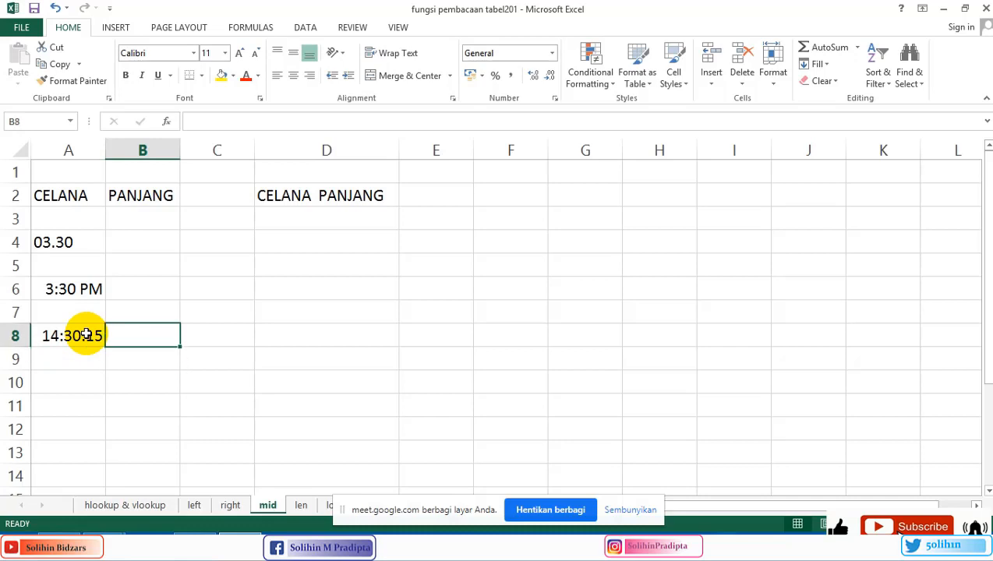
{"action": "type", "text": "="}
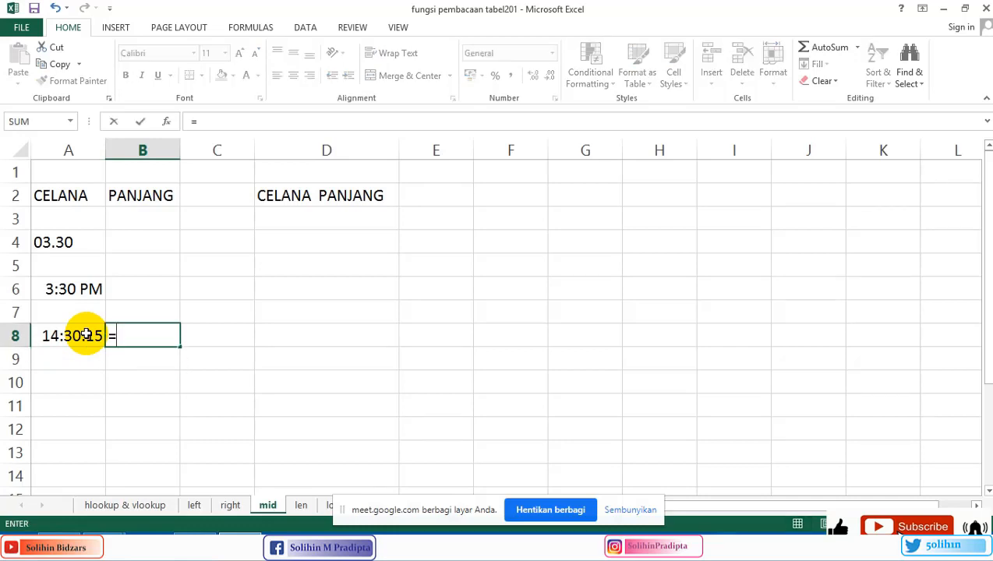
{"action": "type", "text": "HOUR"}
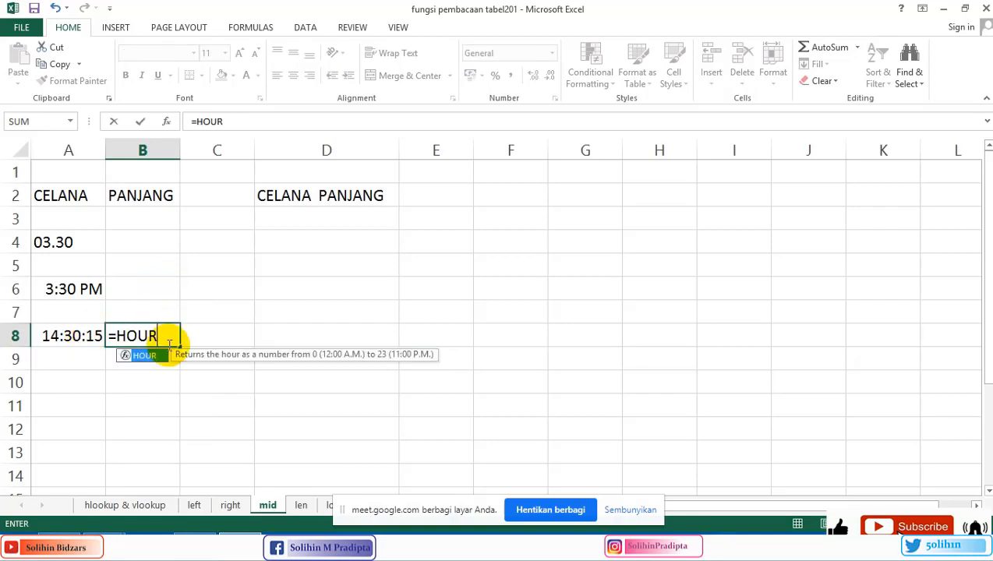
{"action": "double_click", "coordinate": [144, 358]}
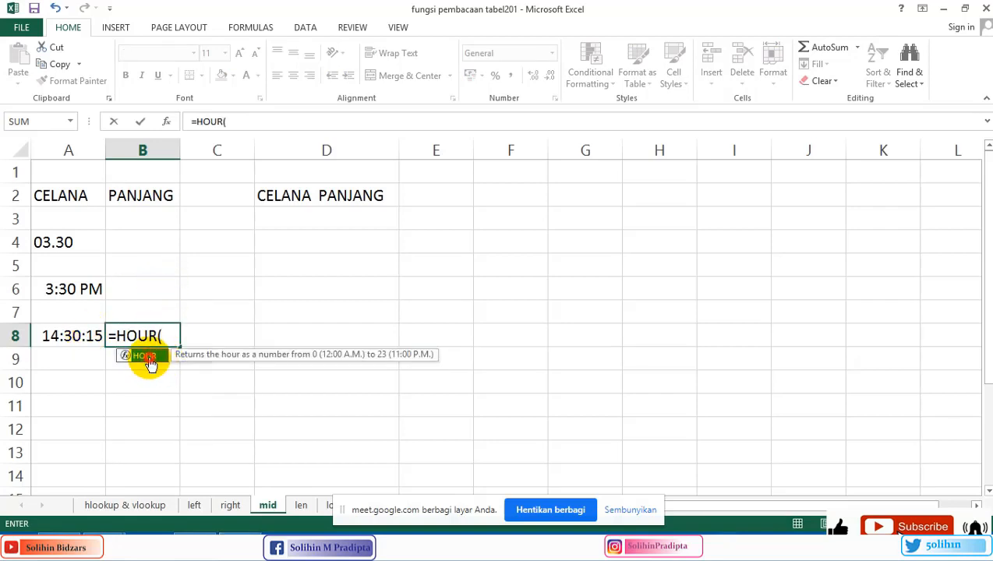
{"action": "left_click", "coordinate": [74, 335]}
{"action": "type", "text": ")"}
{"action": "key", "text": "Return"}
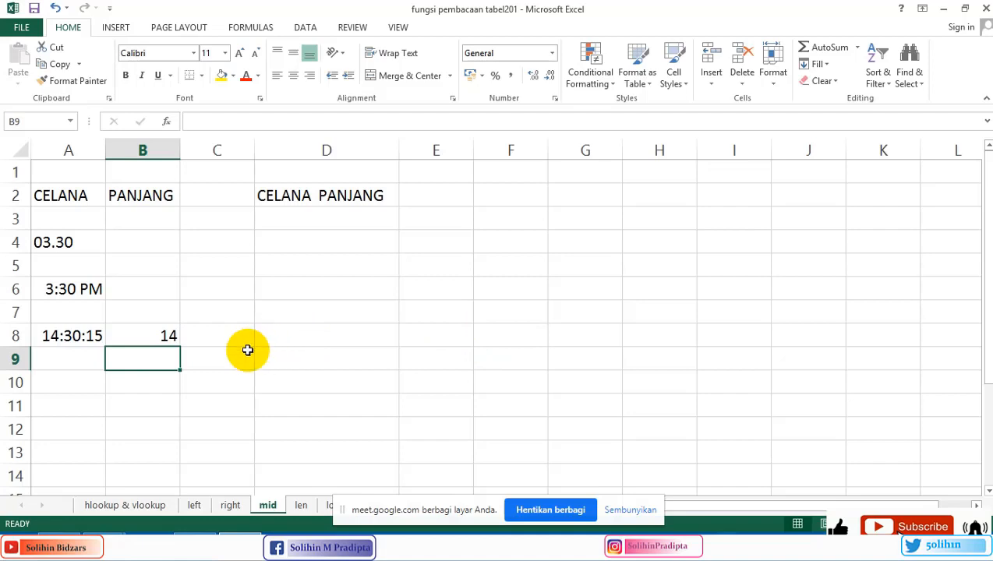
Check the function list in the PowerPoint presentation and return to the Excel workbook.
{"action": "left_click", "coordinate": [201, 544]}
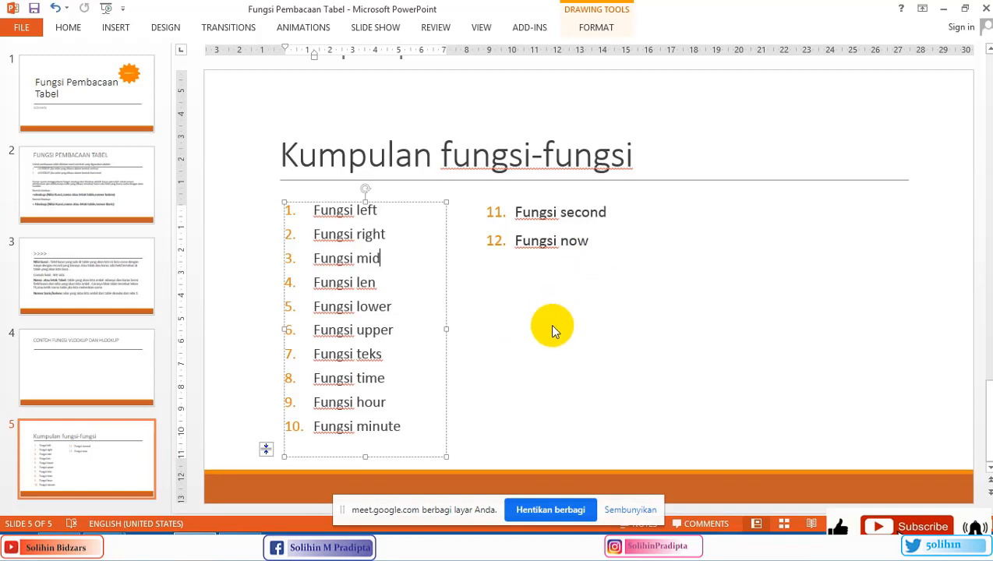
{"action": "mouse_move", "coordinate": [238, 542]}
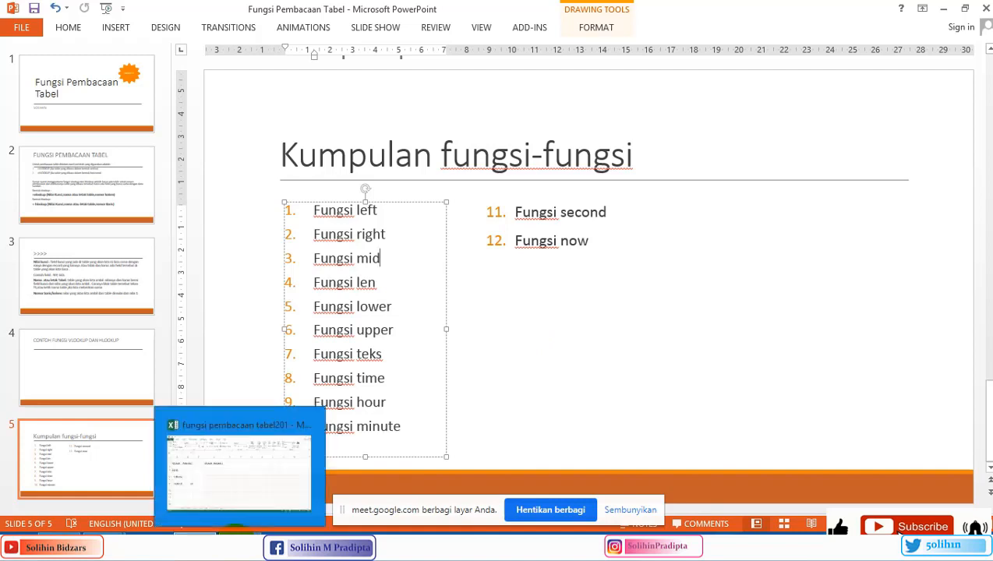
{"action": "left_click", "coordinate": [238, 532]}
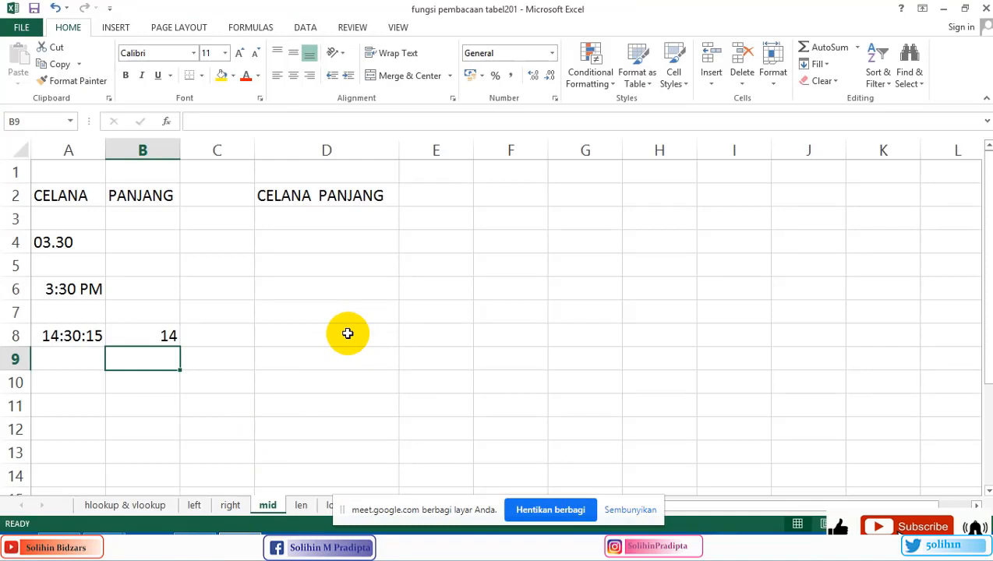
{"action": "left_click", "coordinate": [562, 9]}
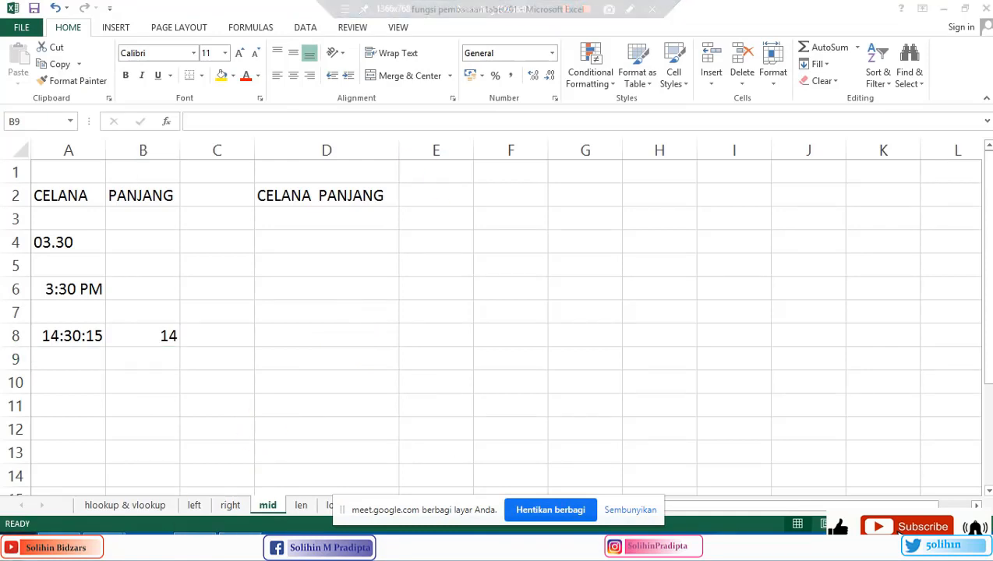
{"action": "left_click", "coordinate": [218, 332]}
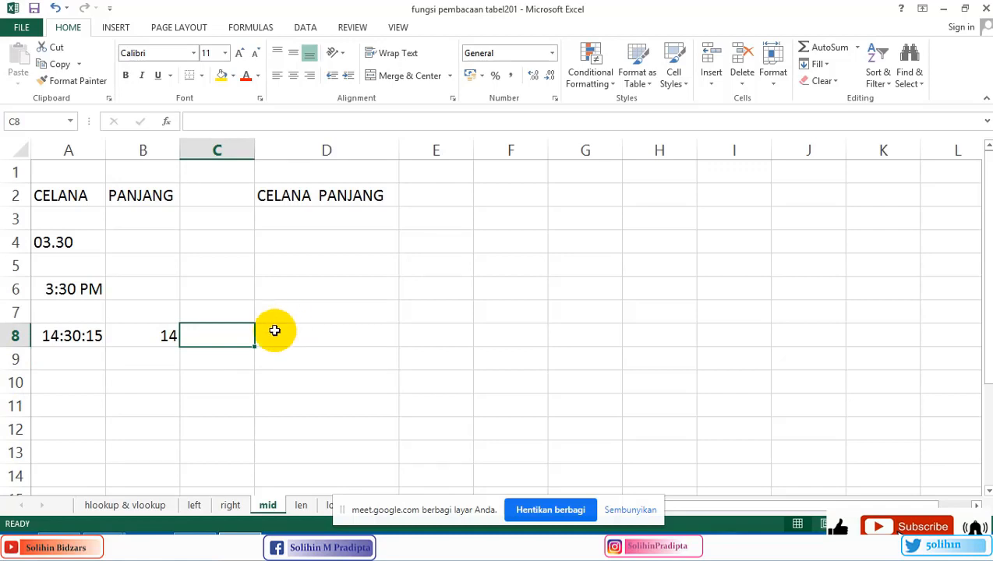
{"action": "left_click", "coordinate": [223, 396]}
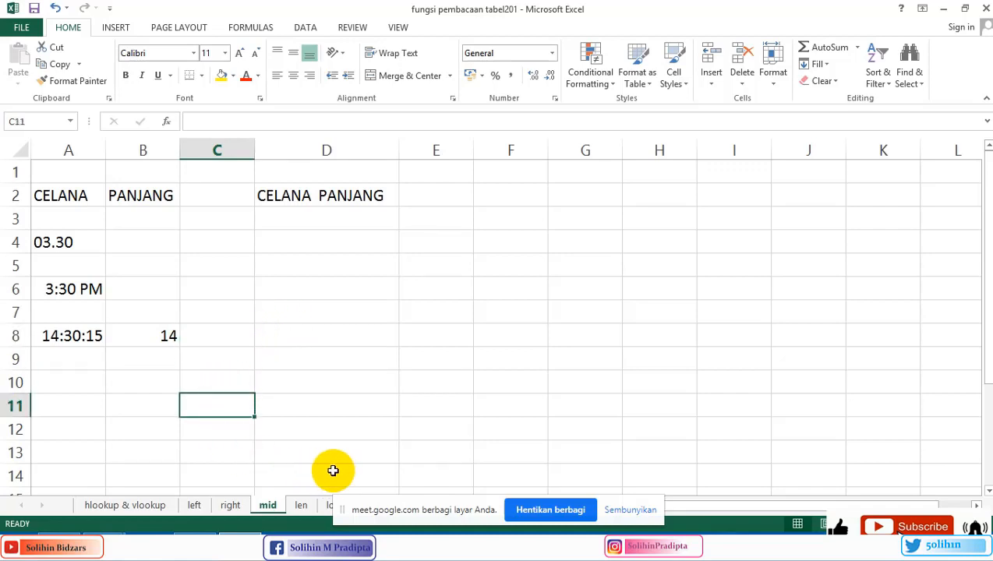
{"action": "left_click", "coordinate": [334, 377]}
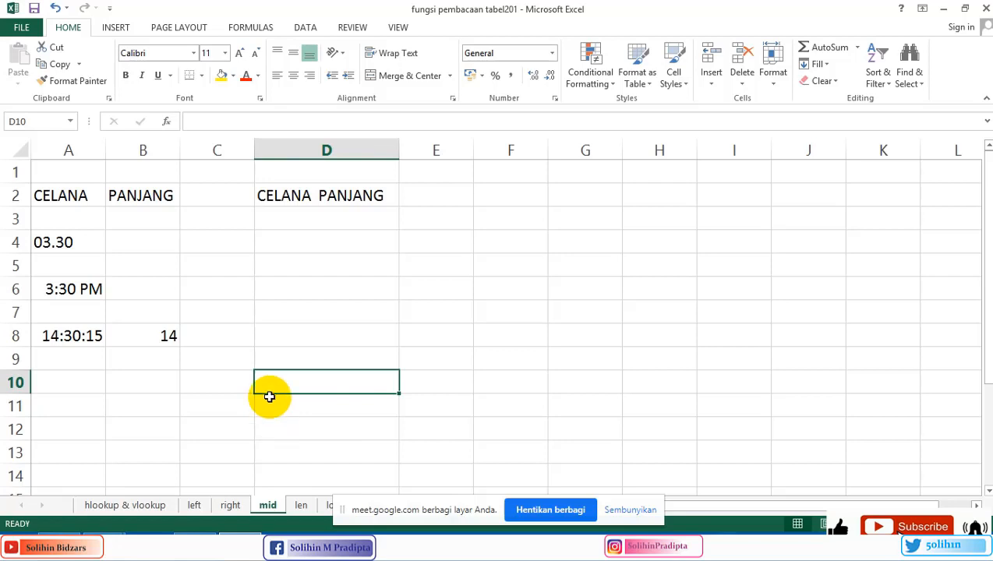
Review the Daftar Gaji Pegawai table and its VLOOKUP results on the hlookup & vlookup worksheet, and look over the left worksheet's examples.
{"action": "left_click", "coordinate": [134, 505]}
{"action": "left_click", "coordinate": [515, 301]}
{"action": "left_click", "coordinate": [266, 263]}
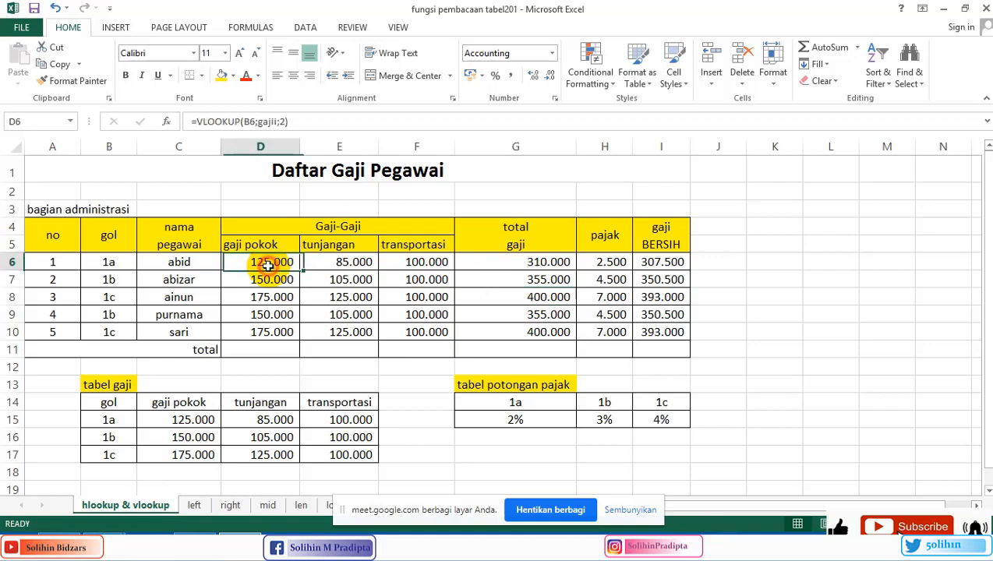
{"action": "scroll", "coordinate": [261, 294], "scroll_direction": "down", "scroll_amount": 1}
{"action": "scroll", "coordinate": [260, 294], "scroll_direction": "down", "scroll_amount": 1}
{"action": "scroll", "coordinate": [261, 315], "scroll_direction": "up", "scroll_amount": 2}
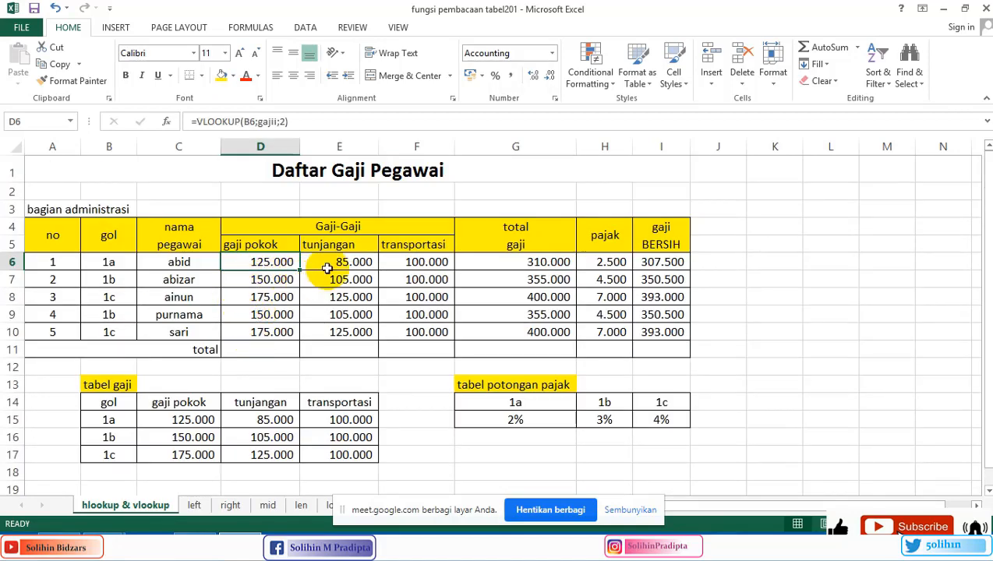
{"action": "left_click", "coordinate": [262, 172]}
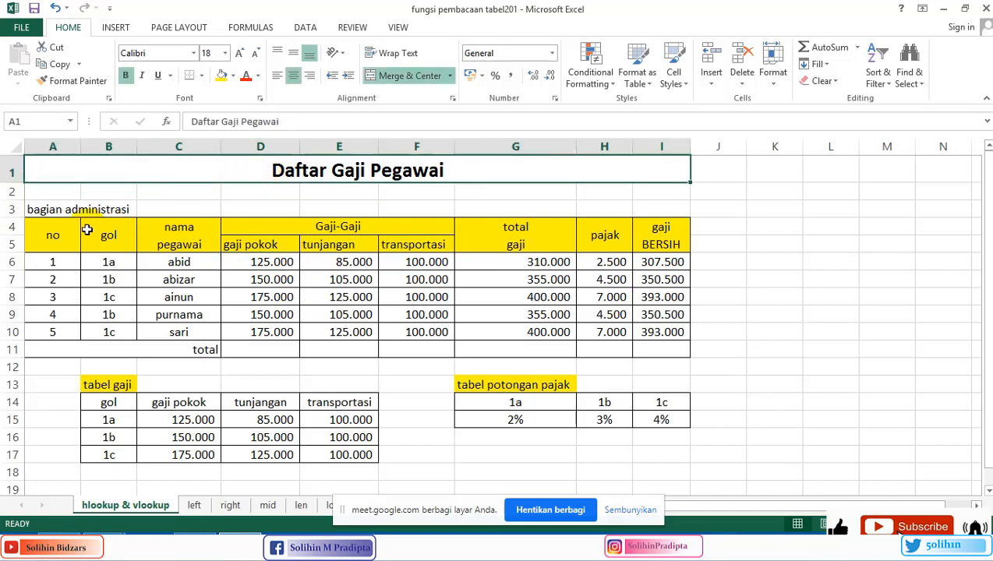
{"action": "left_click_drag", "start_coordinate": [271, 266], "coordinate": [673, 336]}
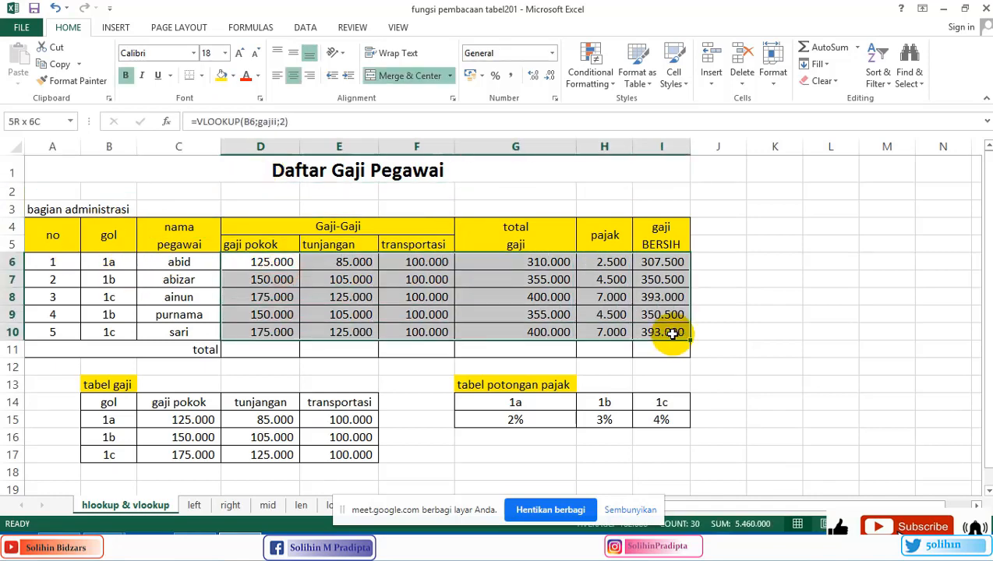
{"action": "left_click", "coordinate": [753, 322]}
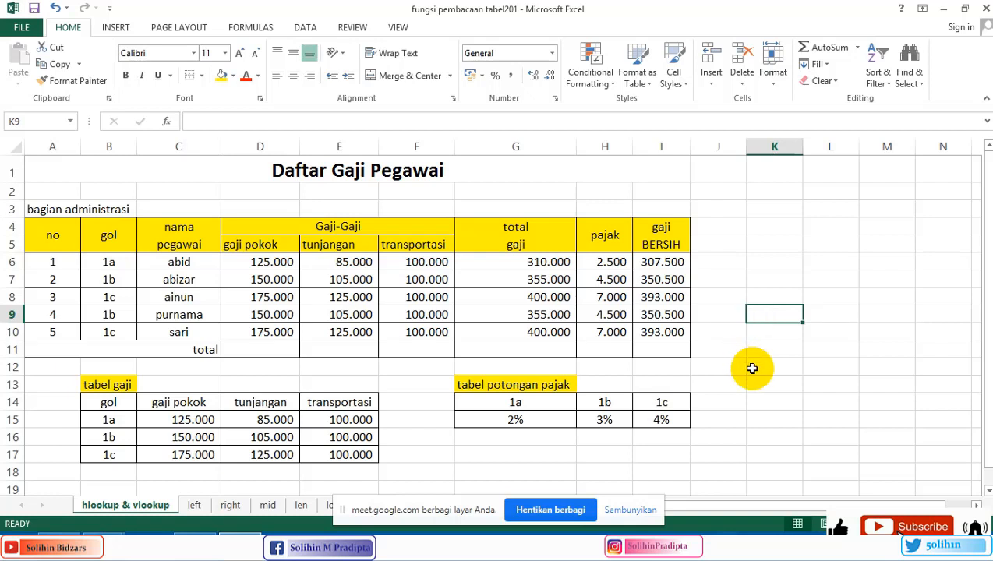
{"action": "left_click", "coordinate": [195, 505]}
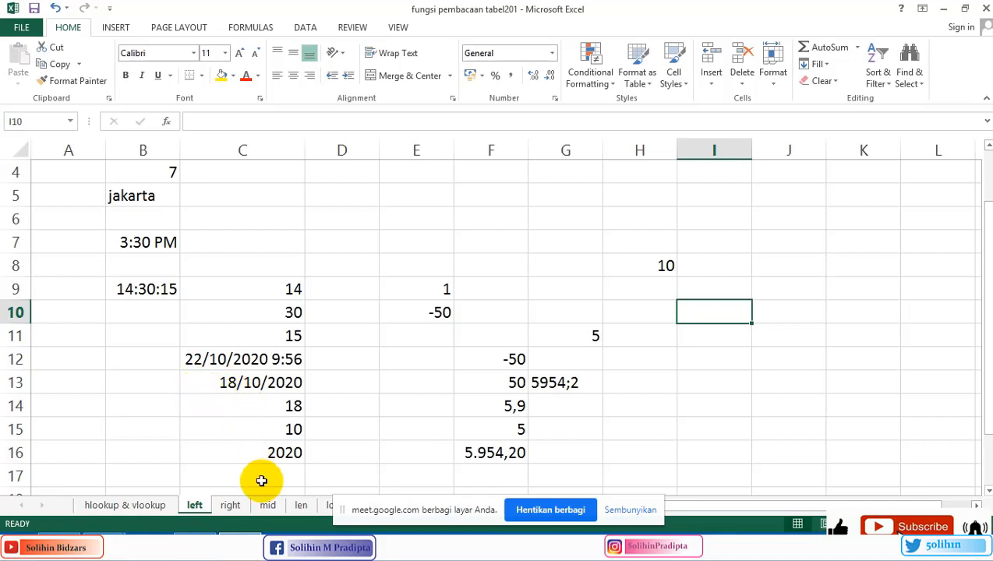
{"action": "left_click", "coordinate": [845, 430]}
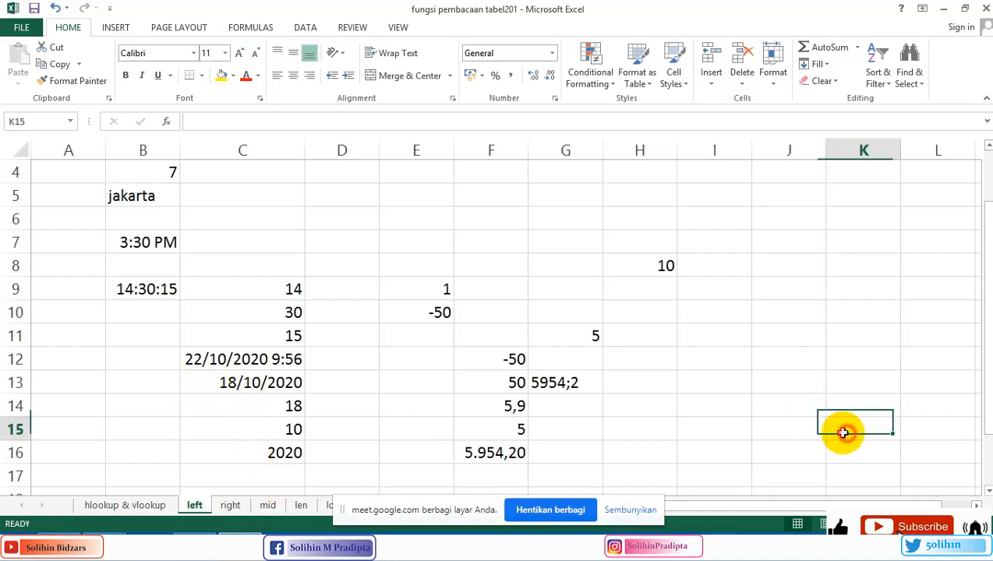
Switch to the PowerPoint presentation and review the Kumpulan fungsi-fungsi list on slide 5.
{"action": "left_click", "coordinate": [209, 532]}
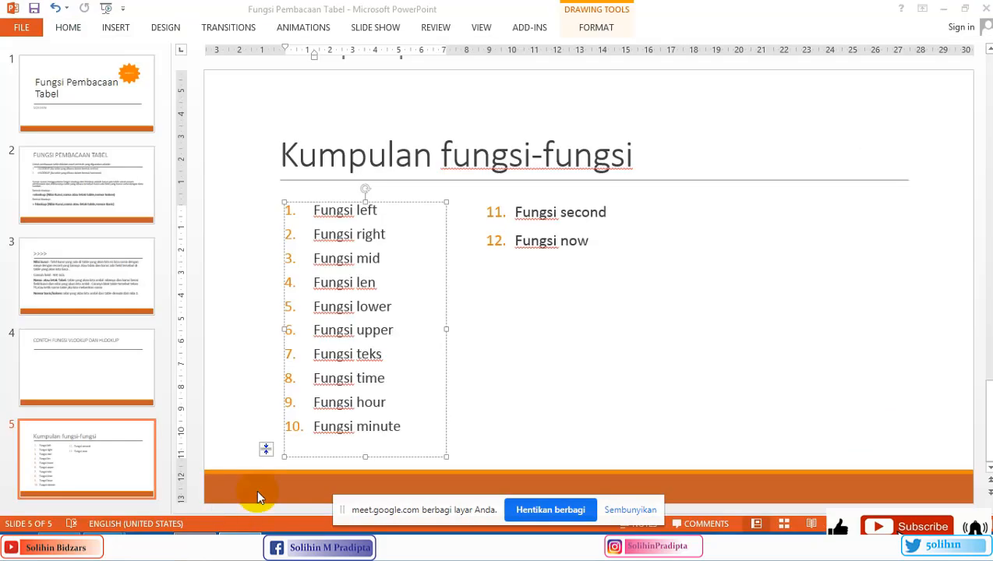
{"action": "left_click", "coordinate": [426, 289]}
{"action": "left_click", "coordinate": [511, 295]}
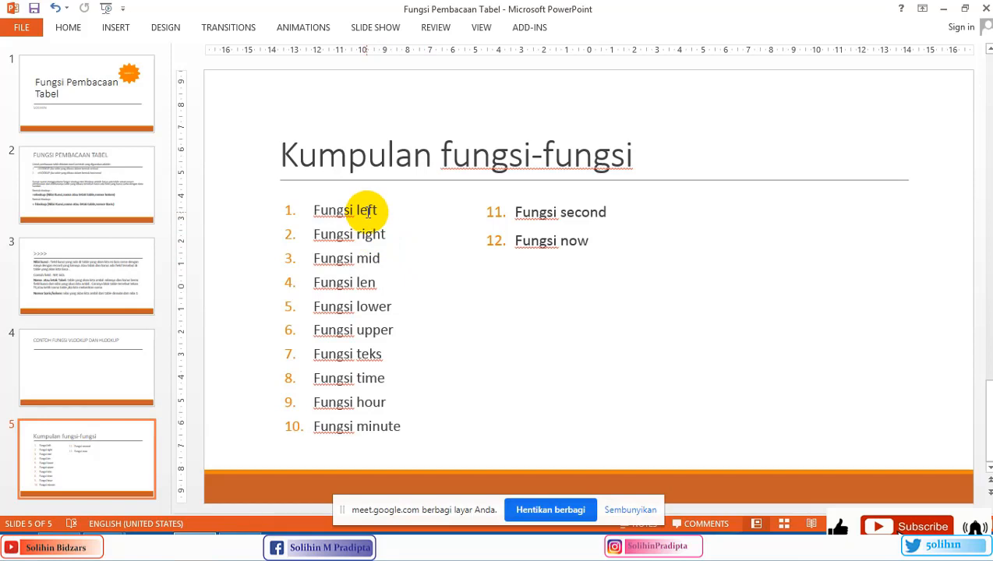
{"action": "left_click", "coordinate": [356, 234]}
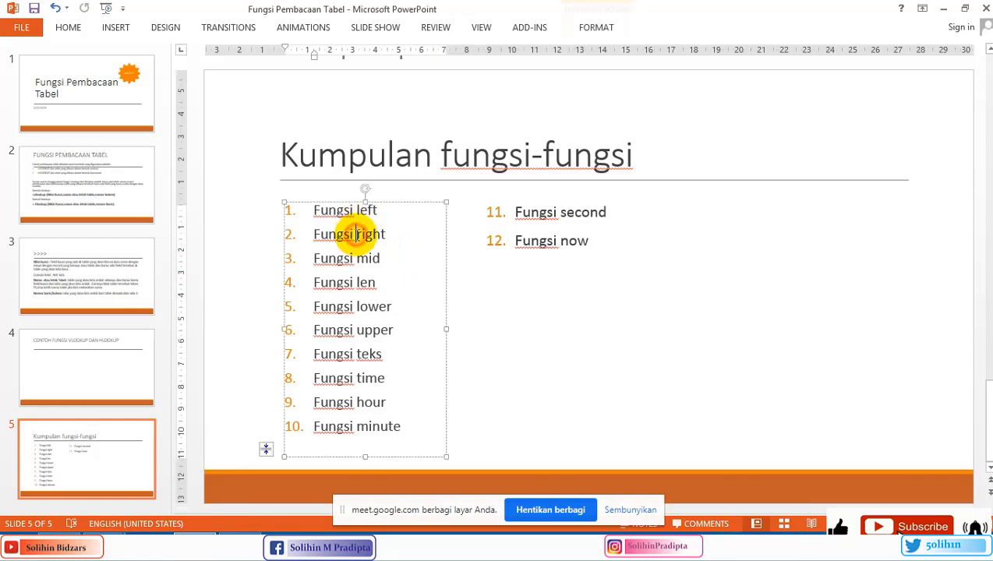
{"action": "left_click", "coordinate": [694, 350]}
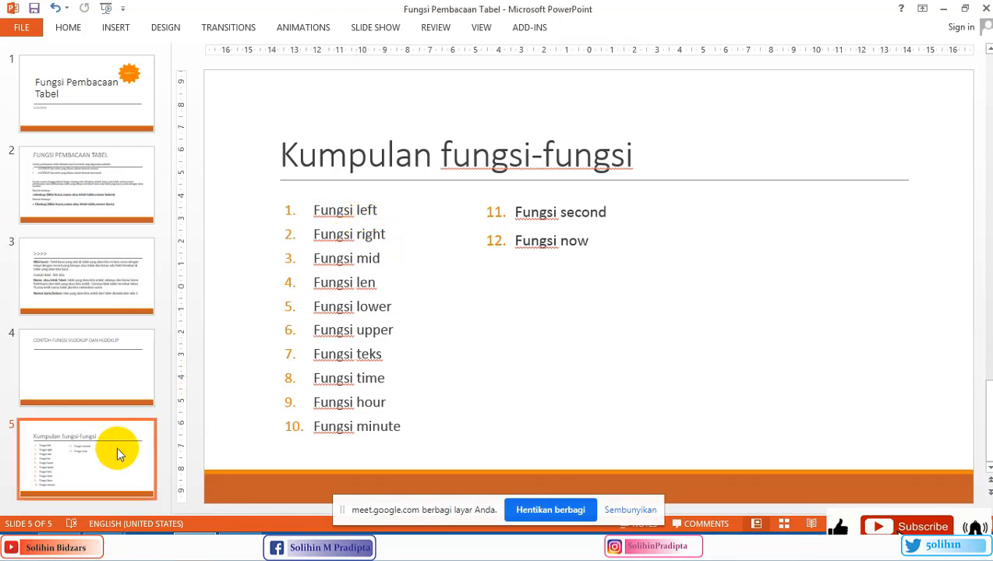